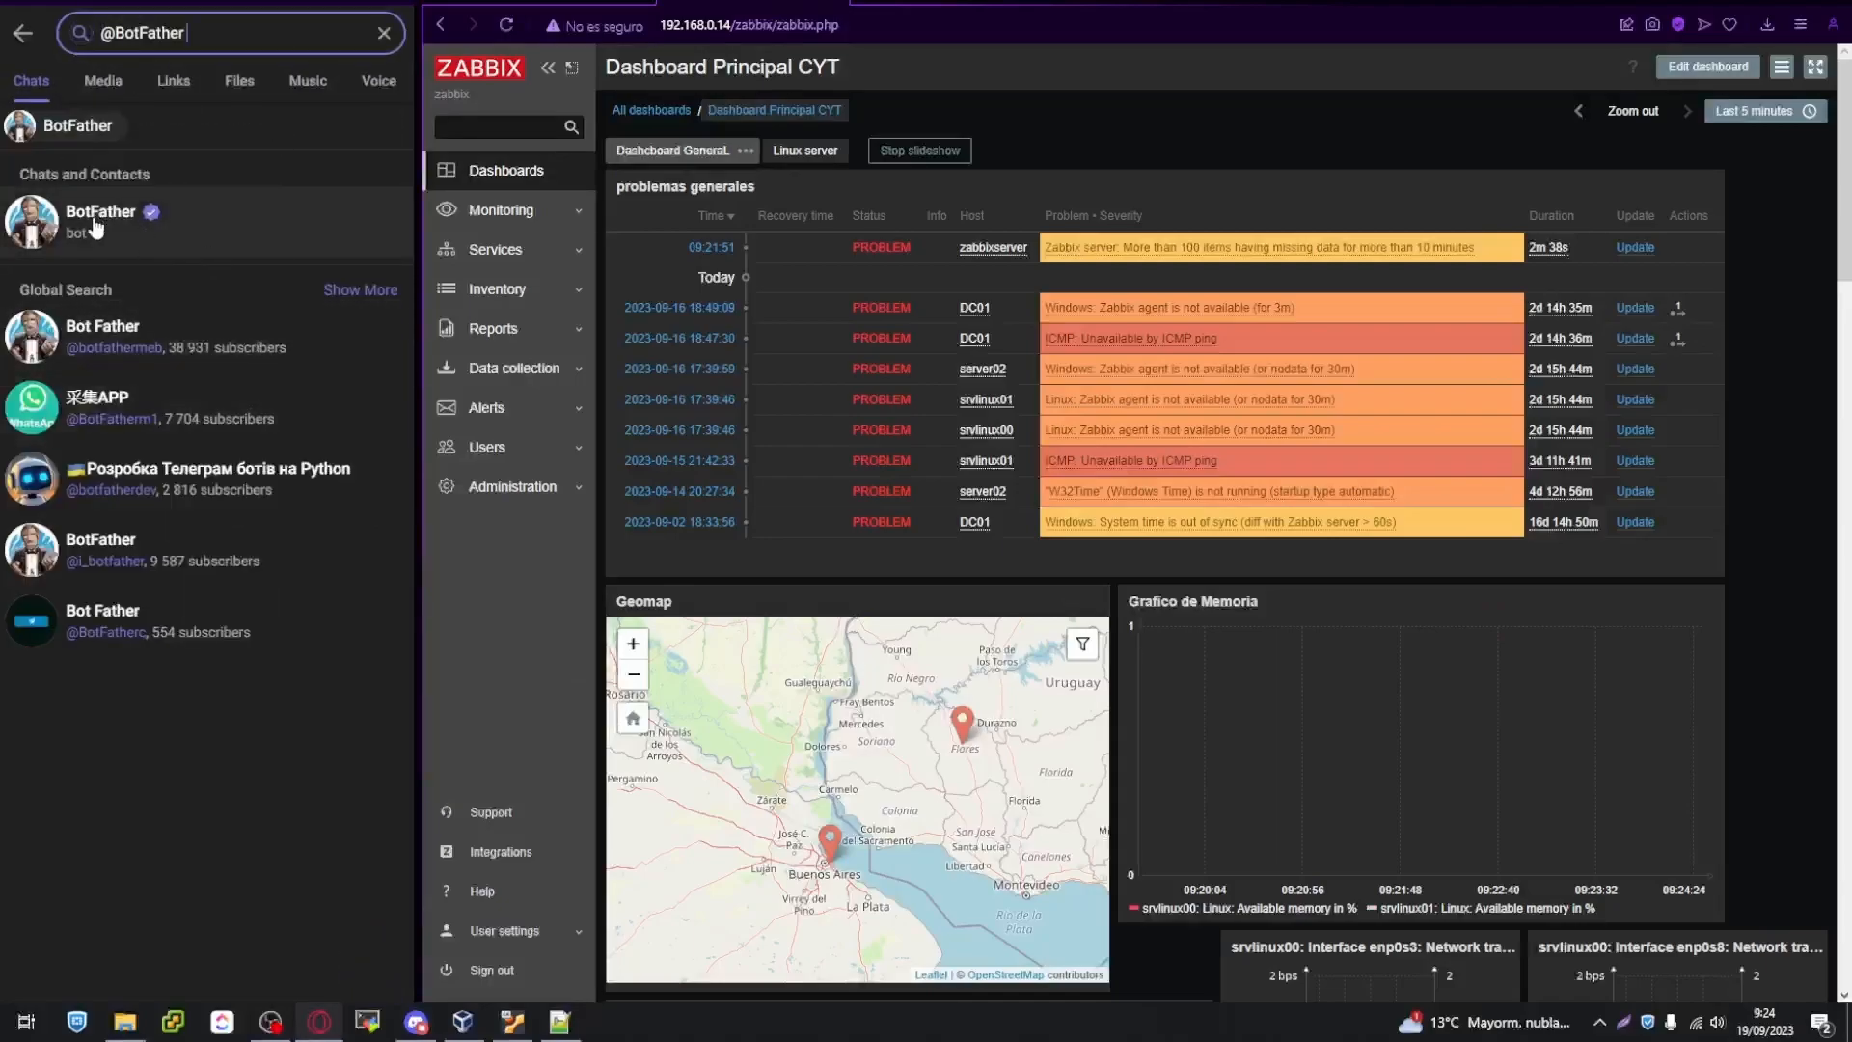
# Start the verified BotFather chat and request a new bot with the /newbot command
pyautogui.click(116, 220)
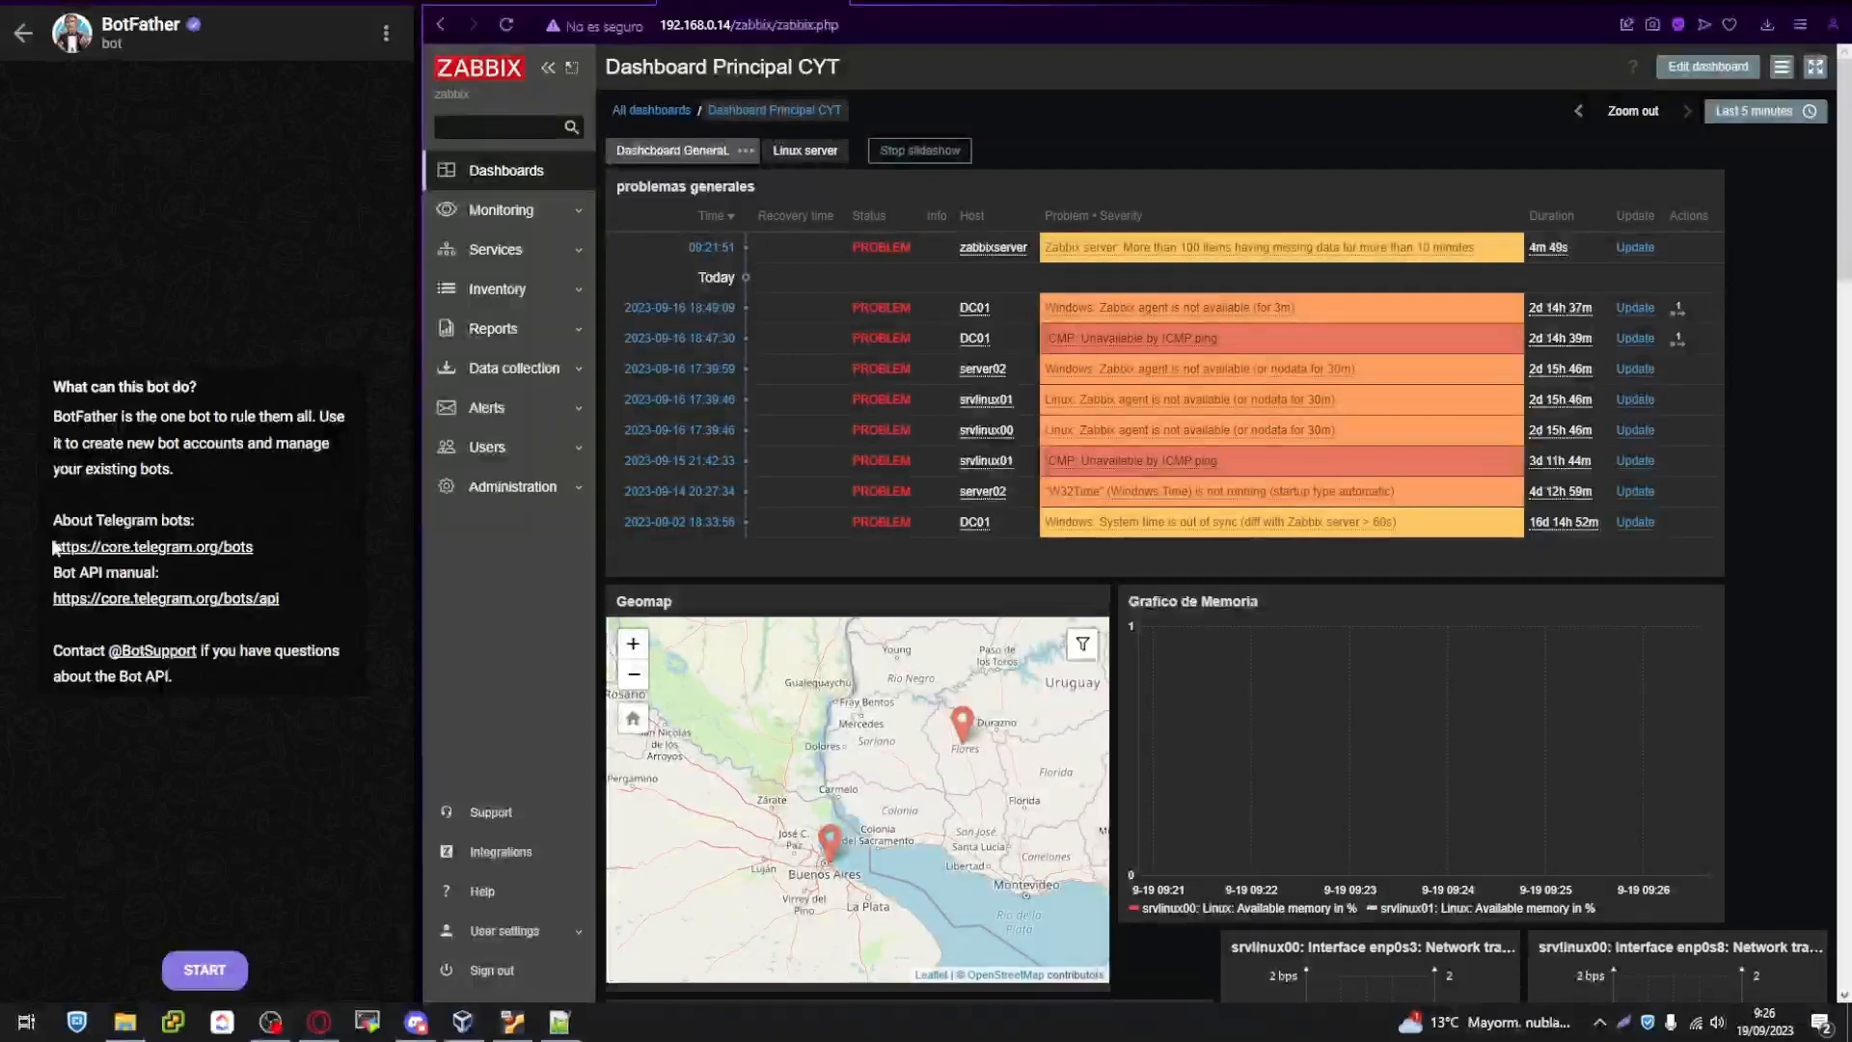
pyautogui.click(207, 969)
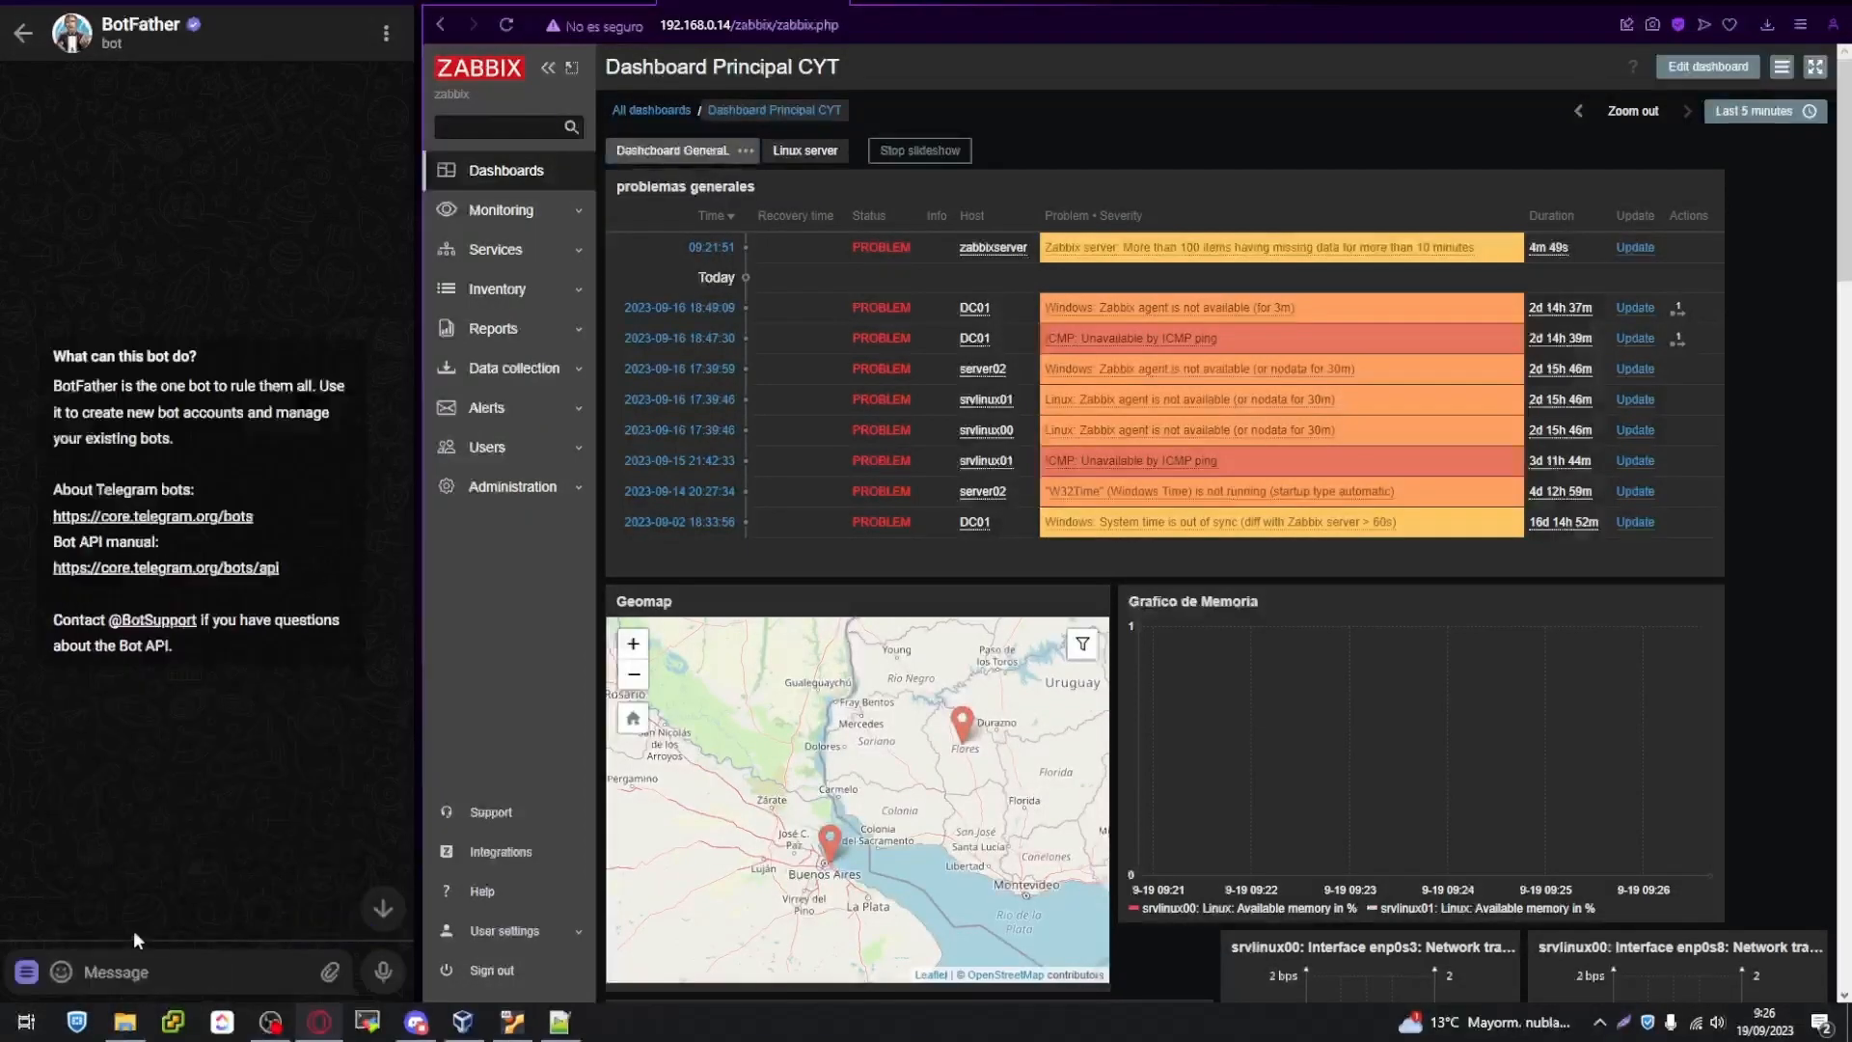
pyautogui.write('/new')
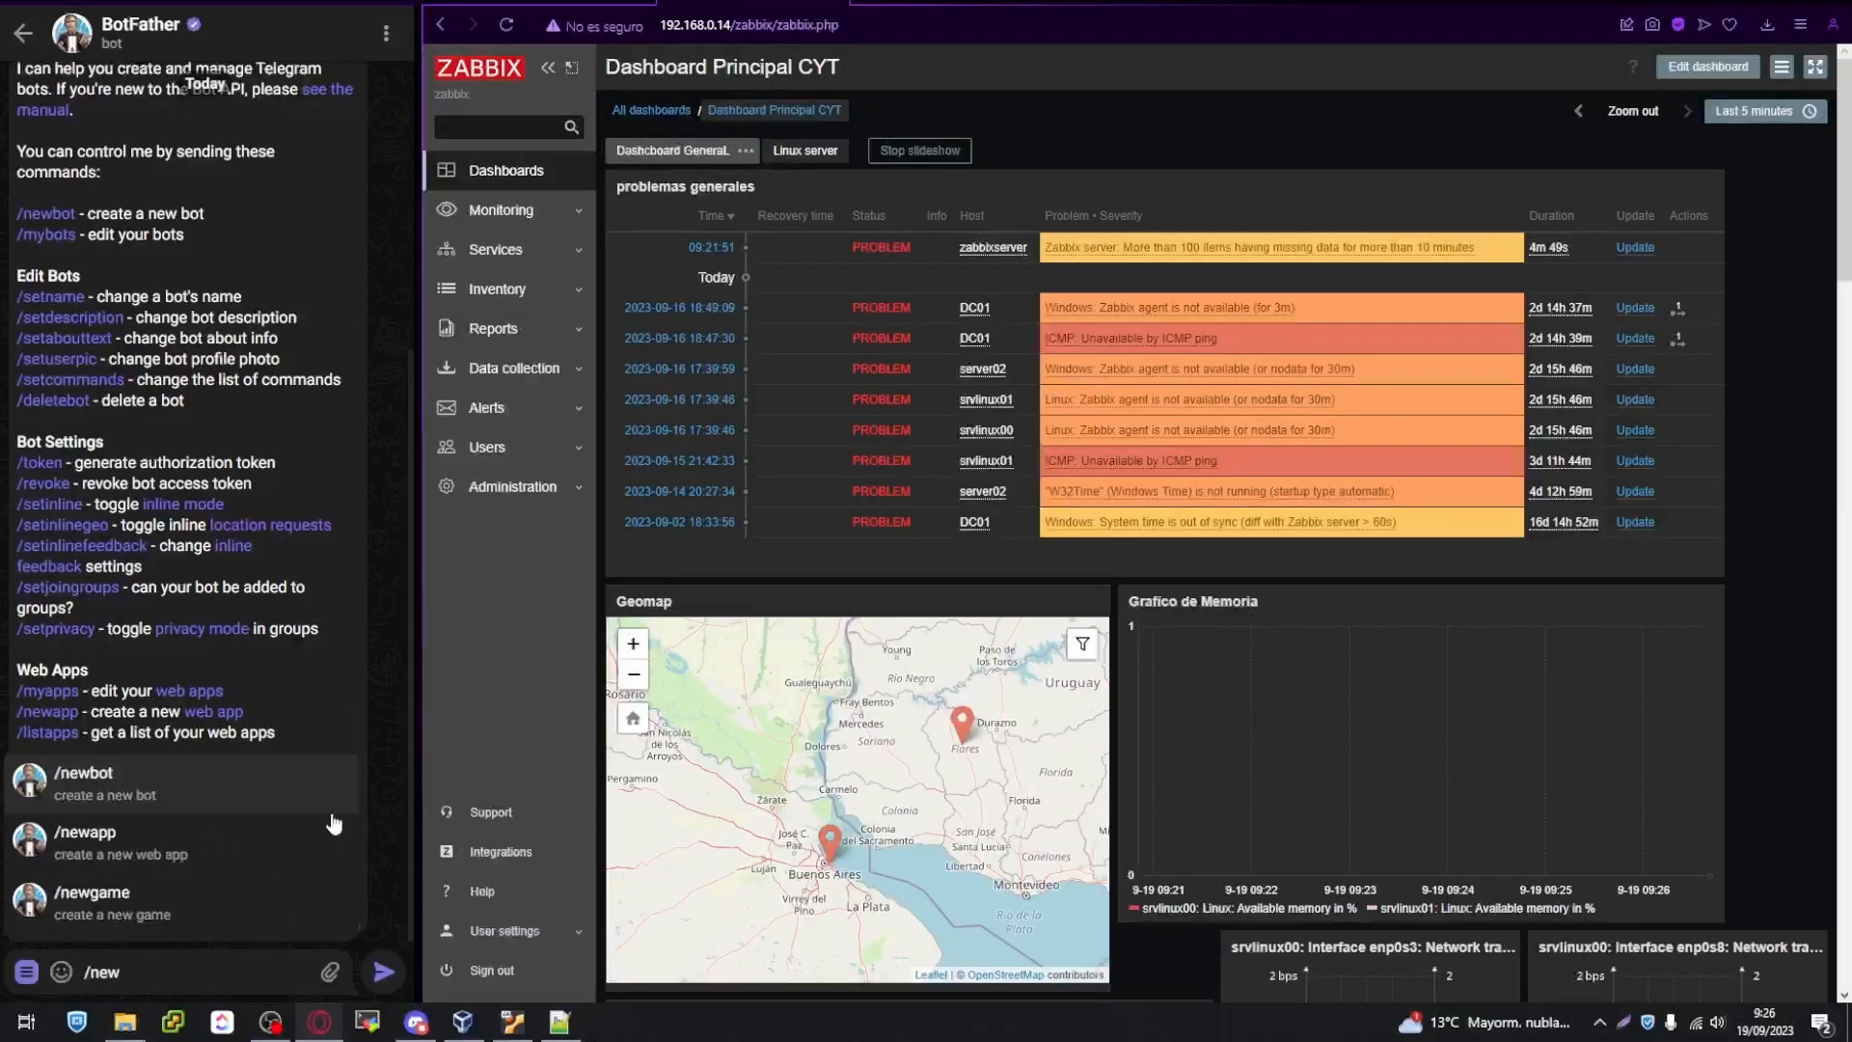
pyautogui.click(103, 784)
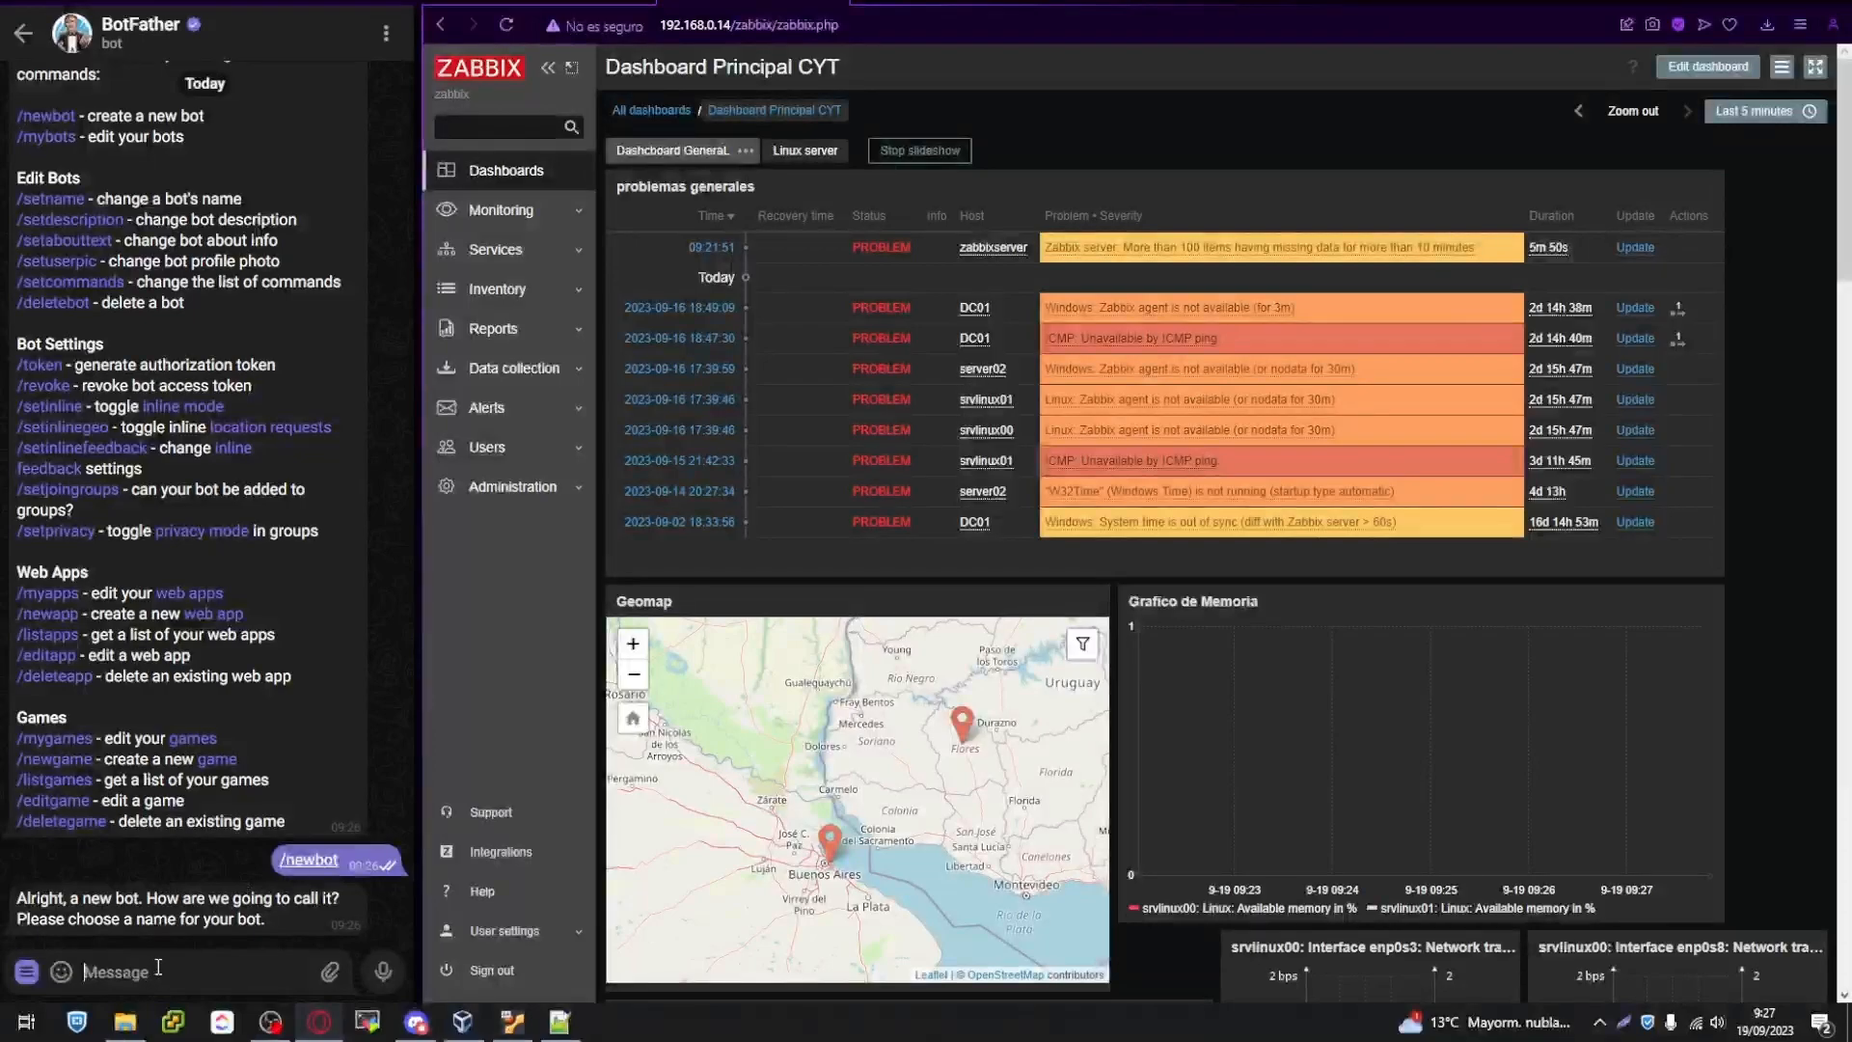
# Name the new bot zabbix_notificationbot and give it the username zabbixCyt_bot
pyautogui.write('zabbix_notificationbot')
pyautogui.press('Return')
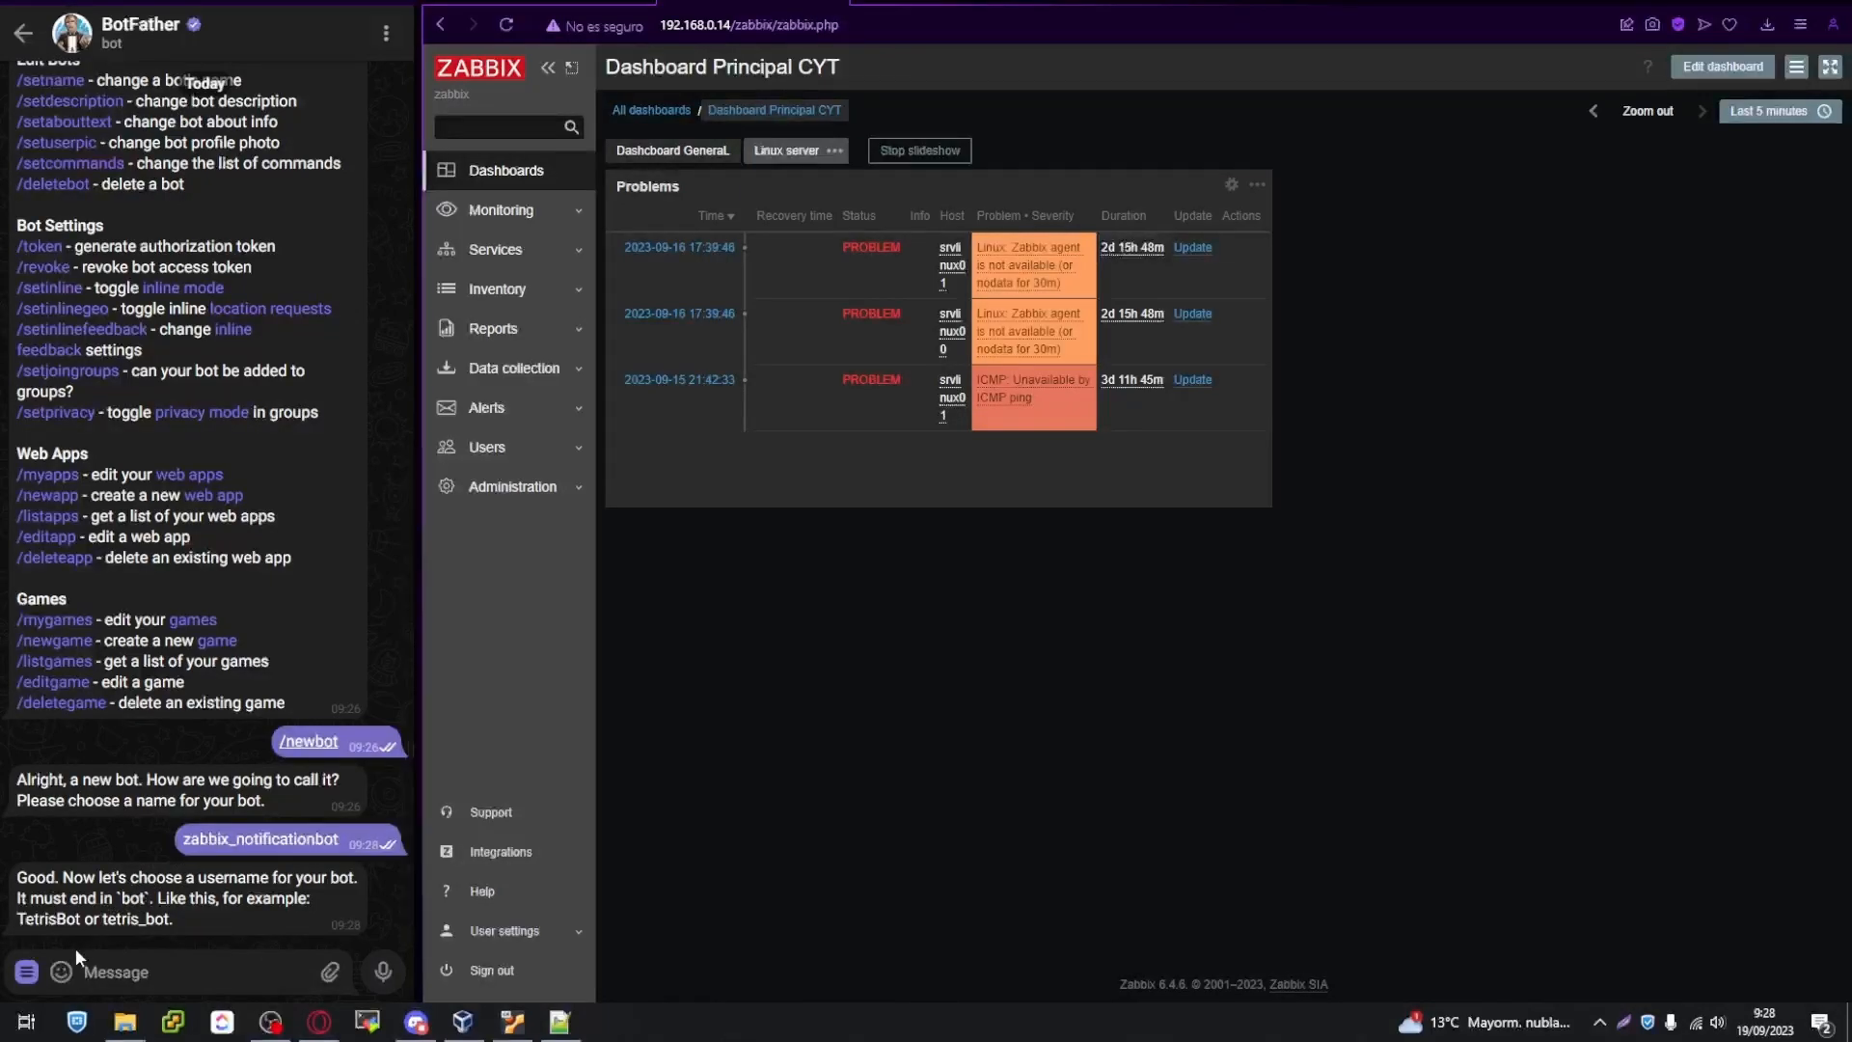
pyautogui.write('zabbixCyt')
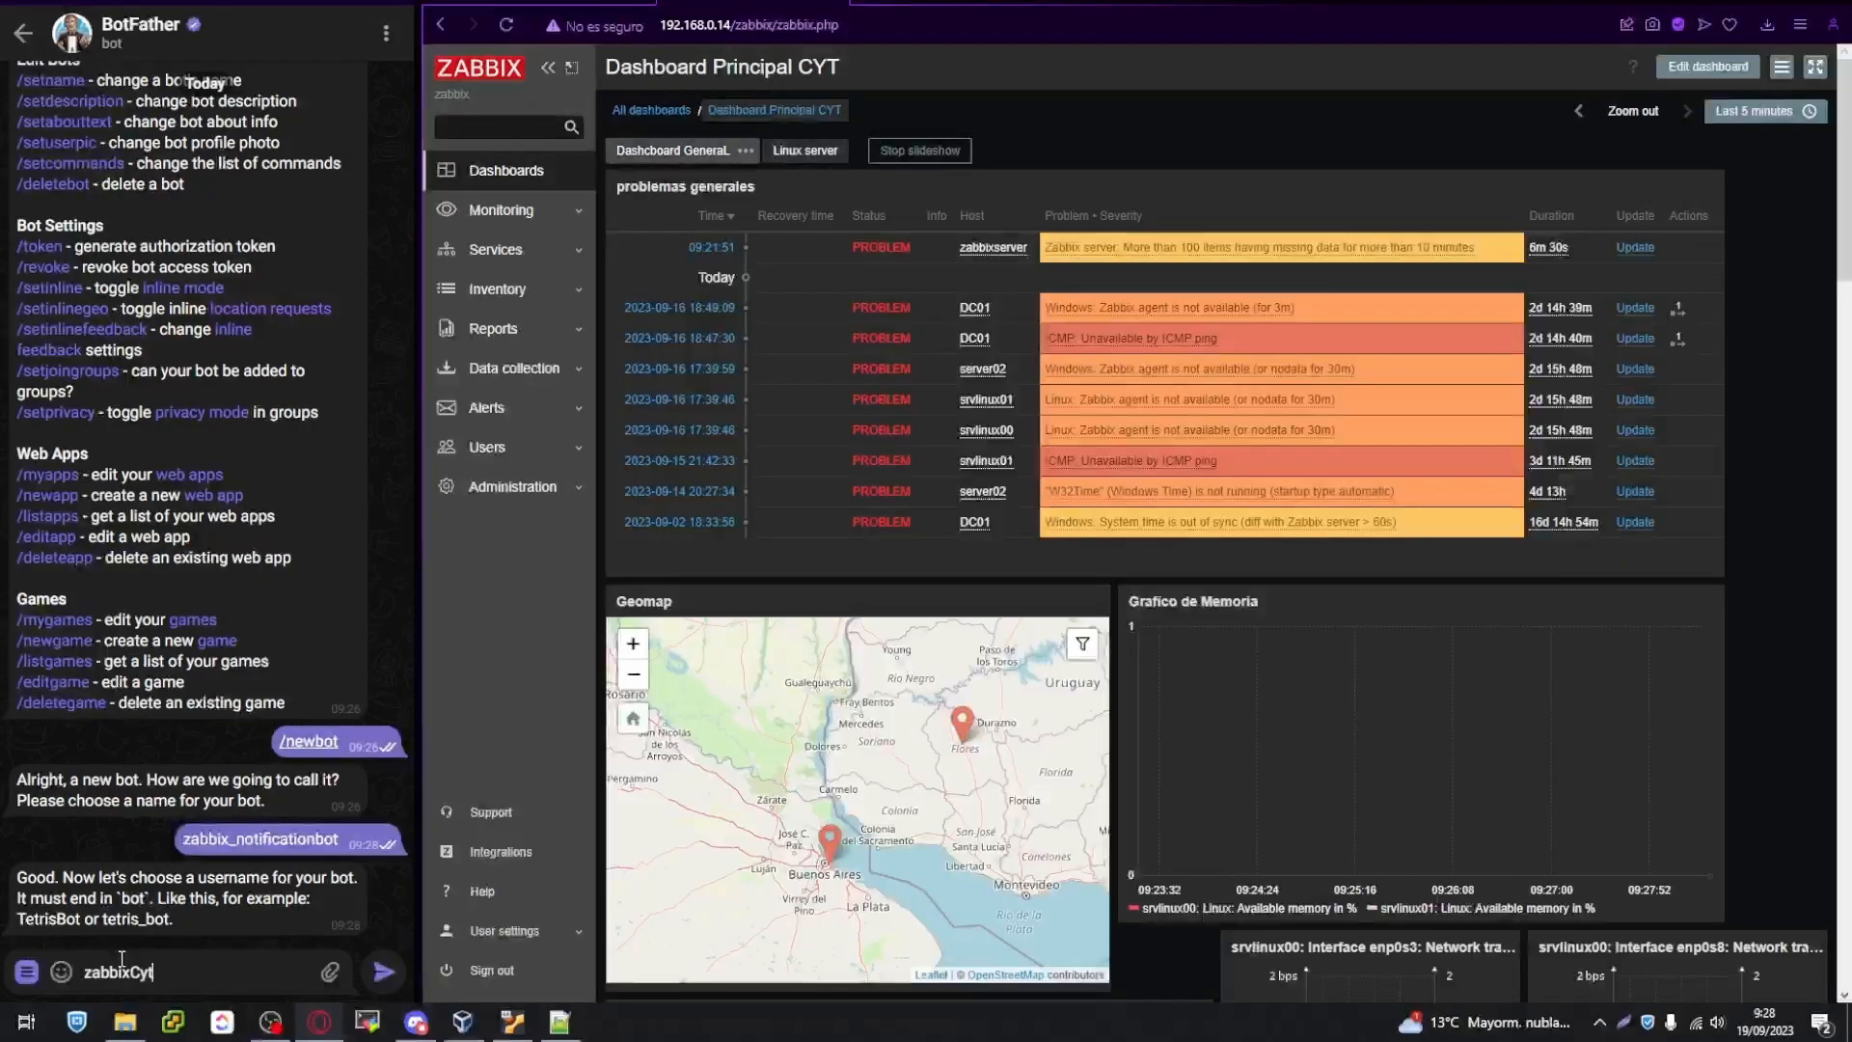
pyautogui.write('_bot')
pyautogui.press('Return')
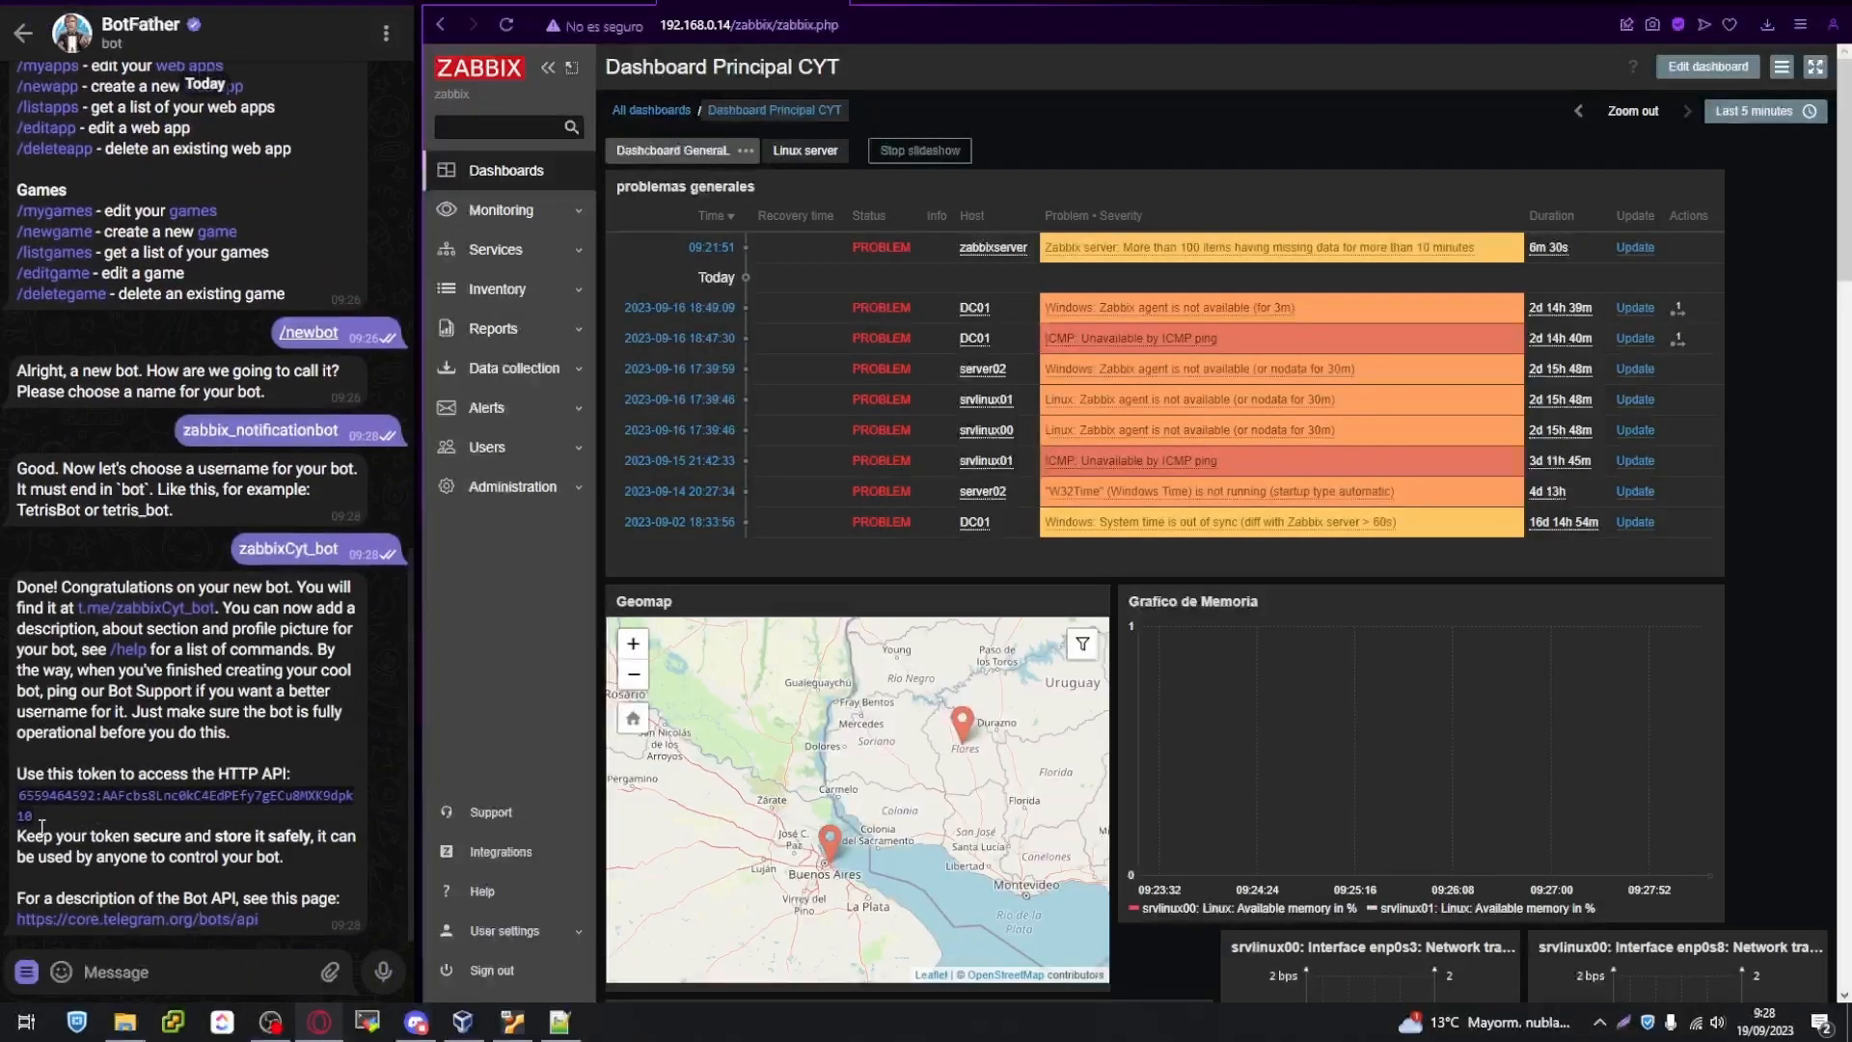
# Copy the new bot's HTTP API token and send /start to BotFather
pyautogui.moveTo(37, 827); pyautogui.dragTo(18, 793)
pyautogui.hotkey('ctrl', 'c')
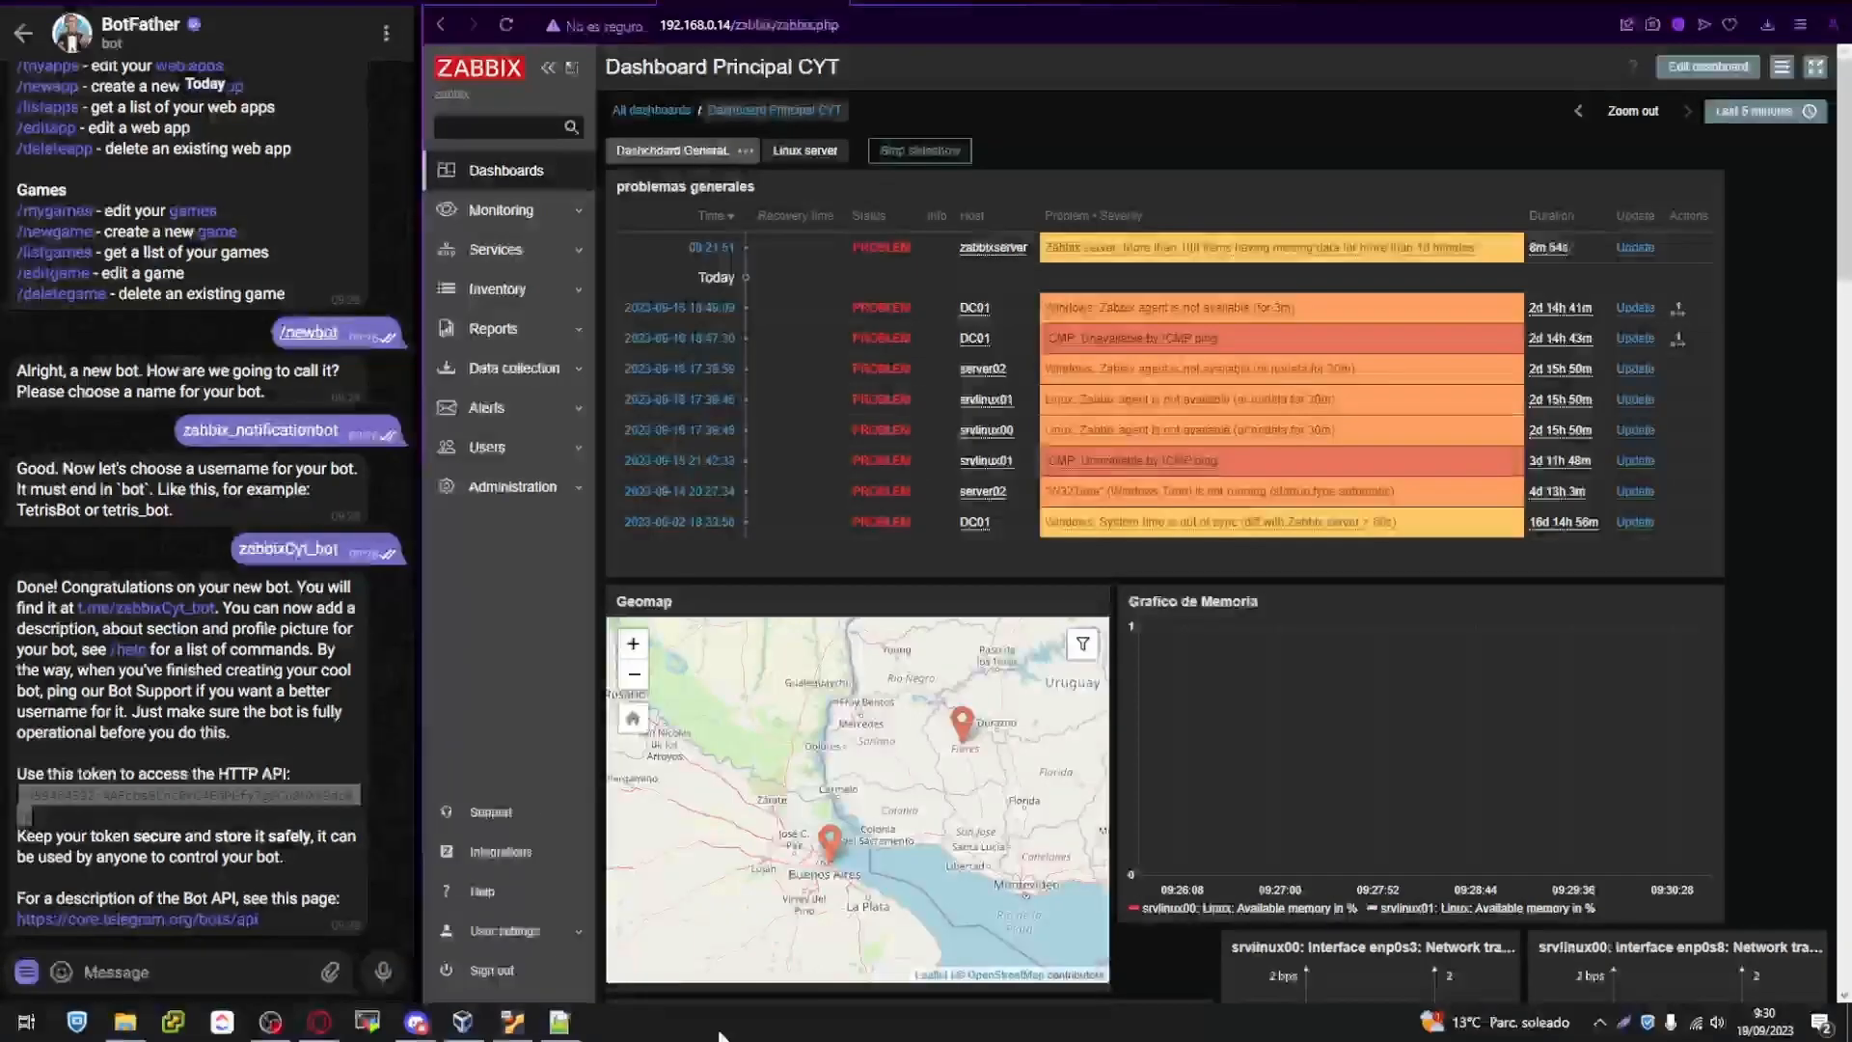
pyautogui.click(239, 955)
pyautogui.write('/start')
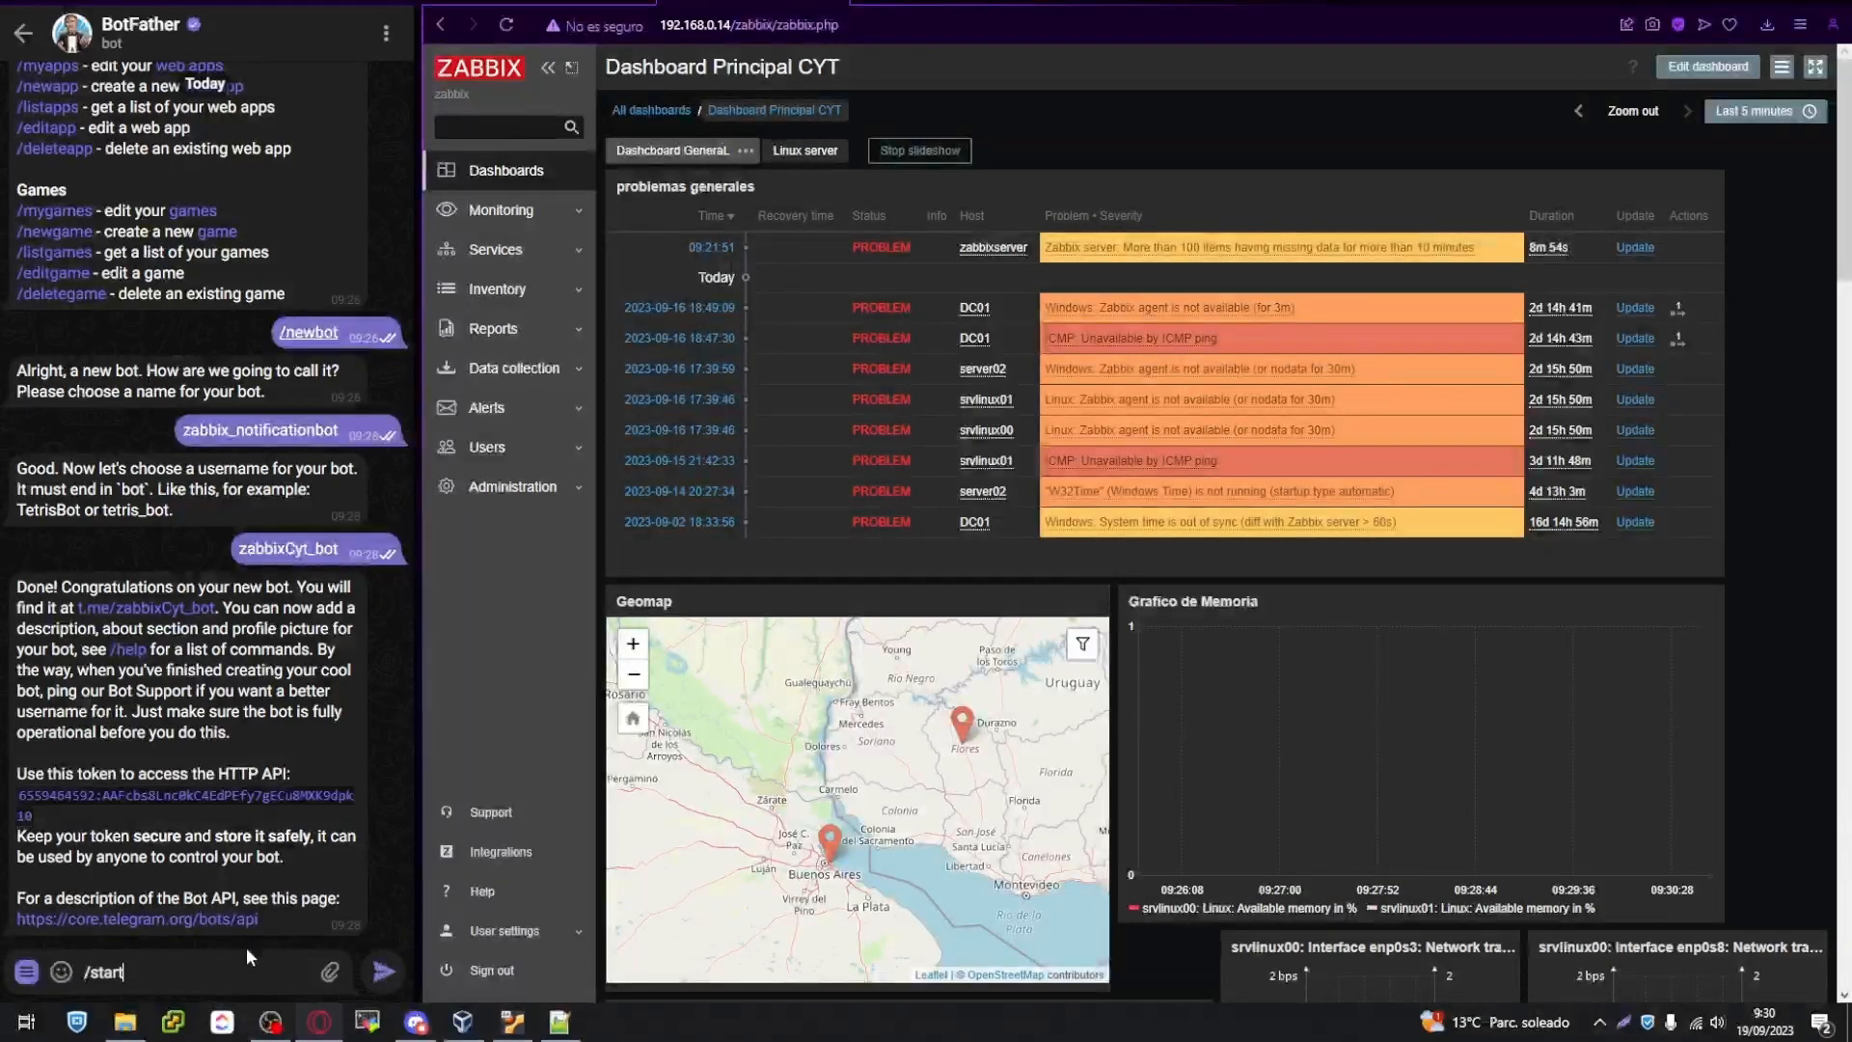
pyautogui.press('Return')
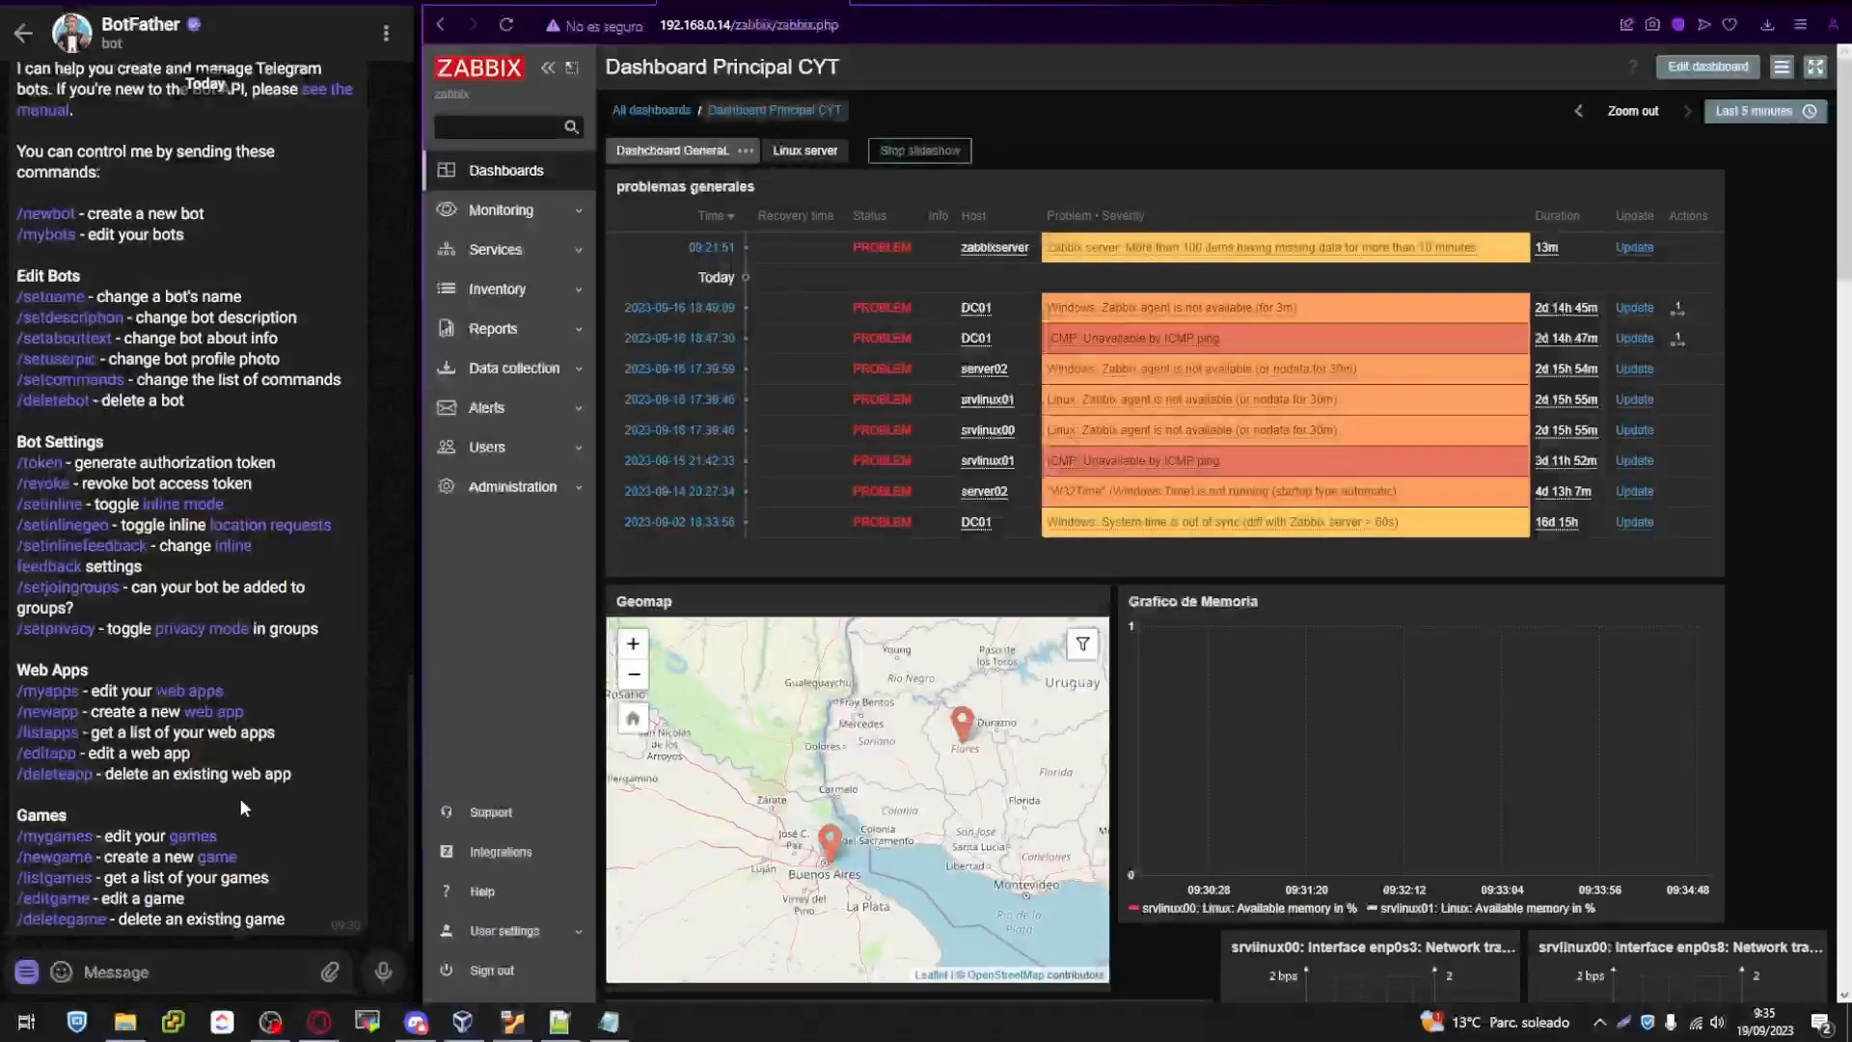
# Paste the bot's HTTP API token from the BotFather chat into the untitled Notepad document and minimize Notepad
pyautogui.scroll(6, 239, 797)
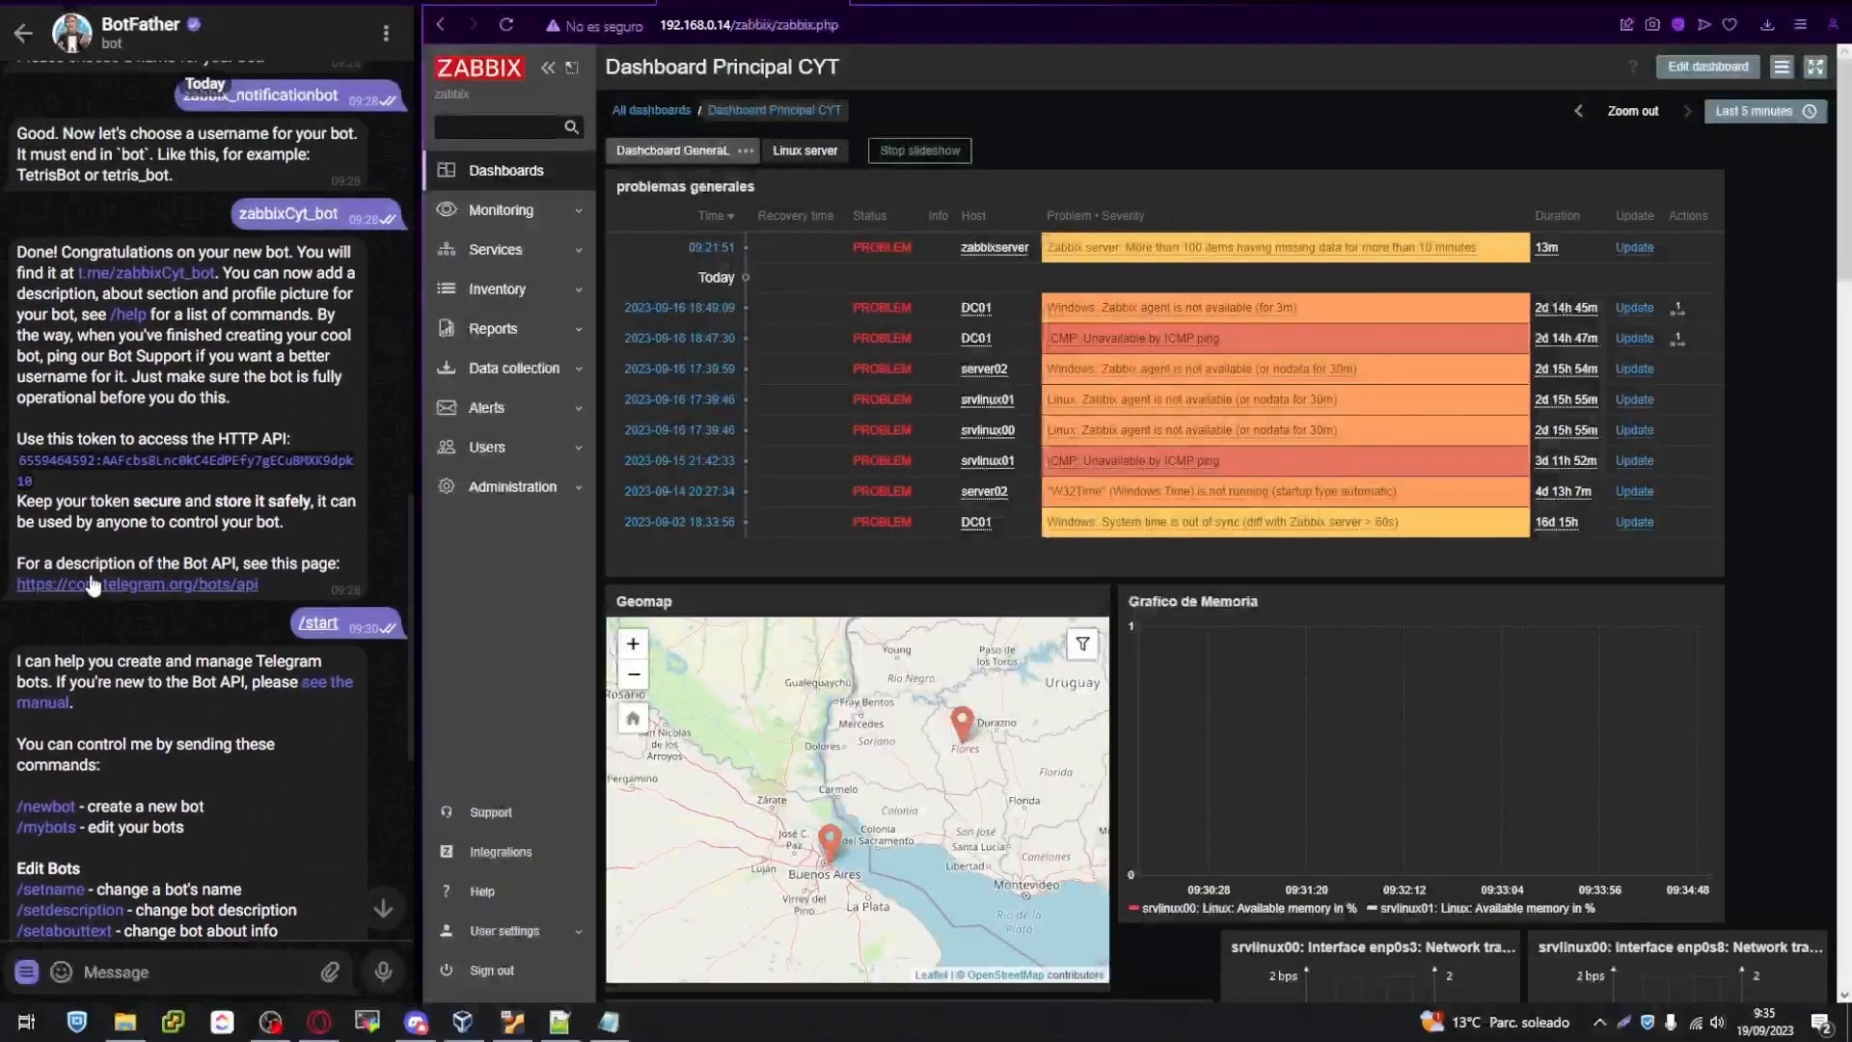
pyautogui.moveTo(31, 480); pyautogui.dragTo(17, 459)
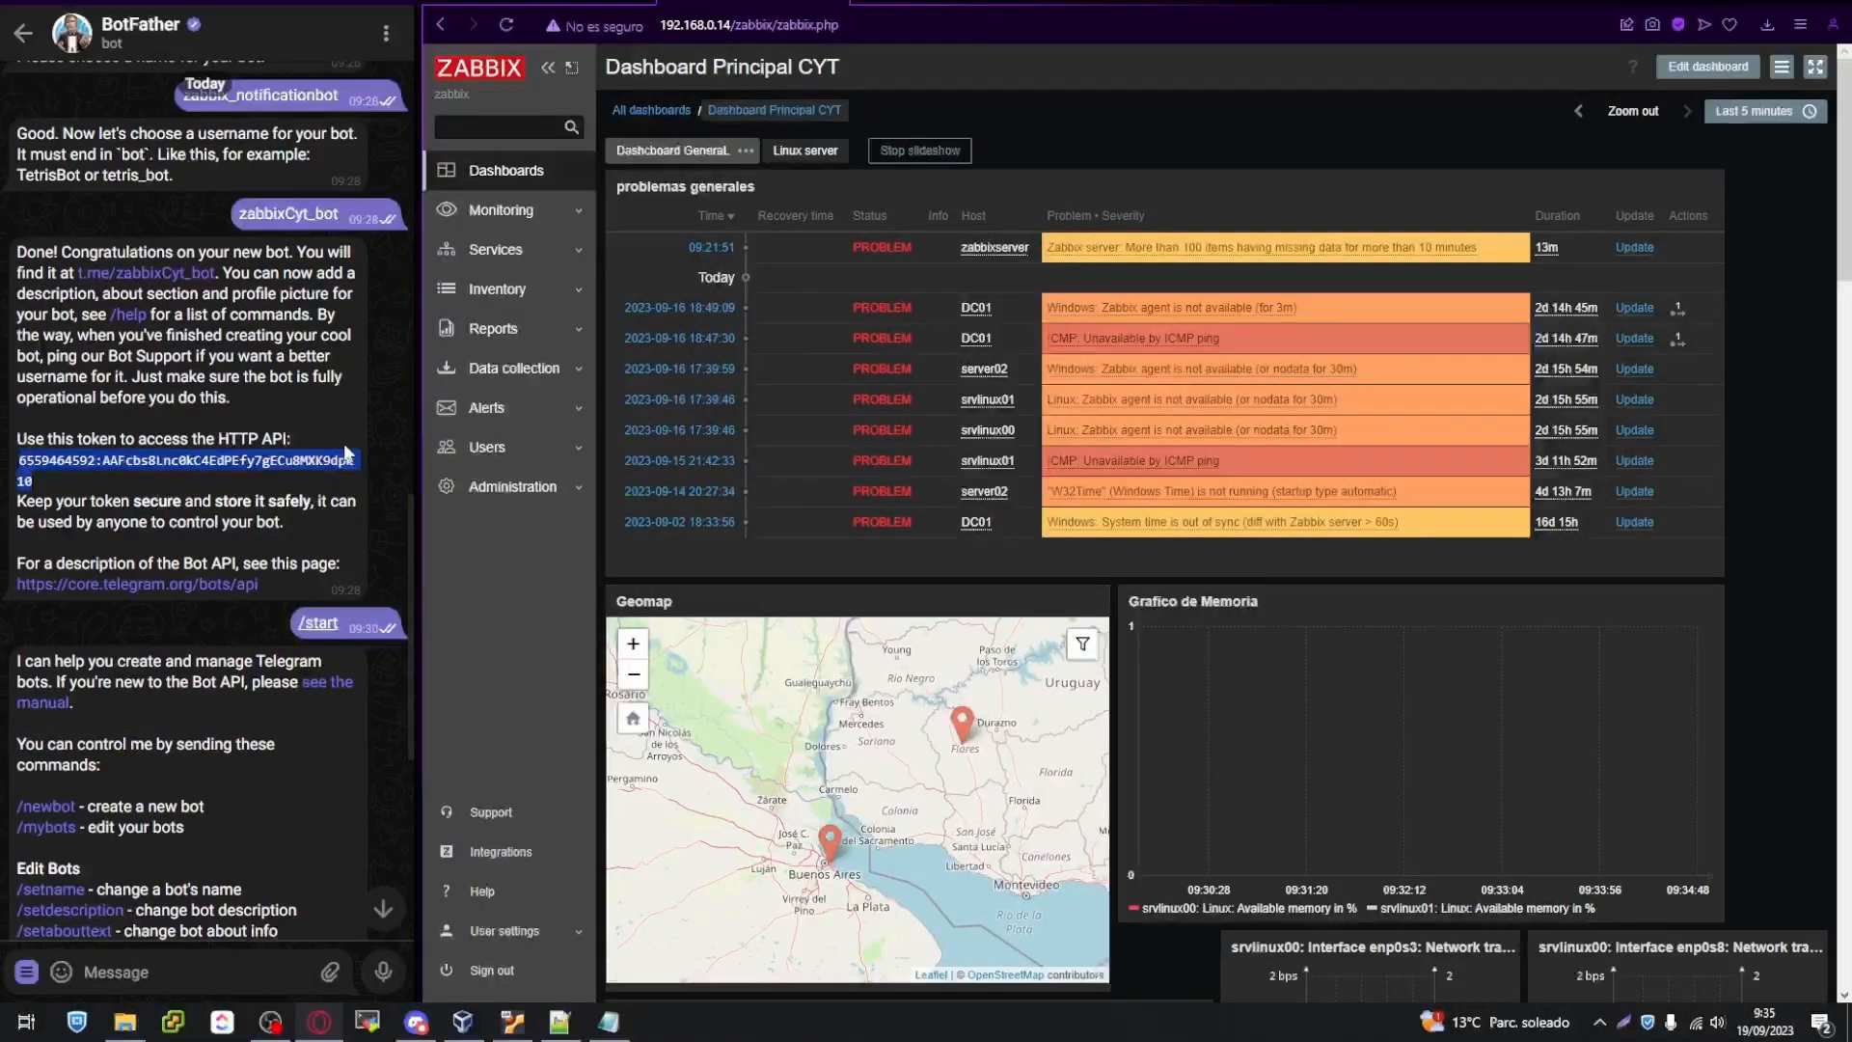
pyautogui.click(609, 1033)
pyautogui.hotkey('ctrl', 'v')
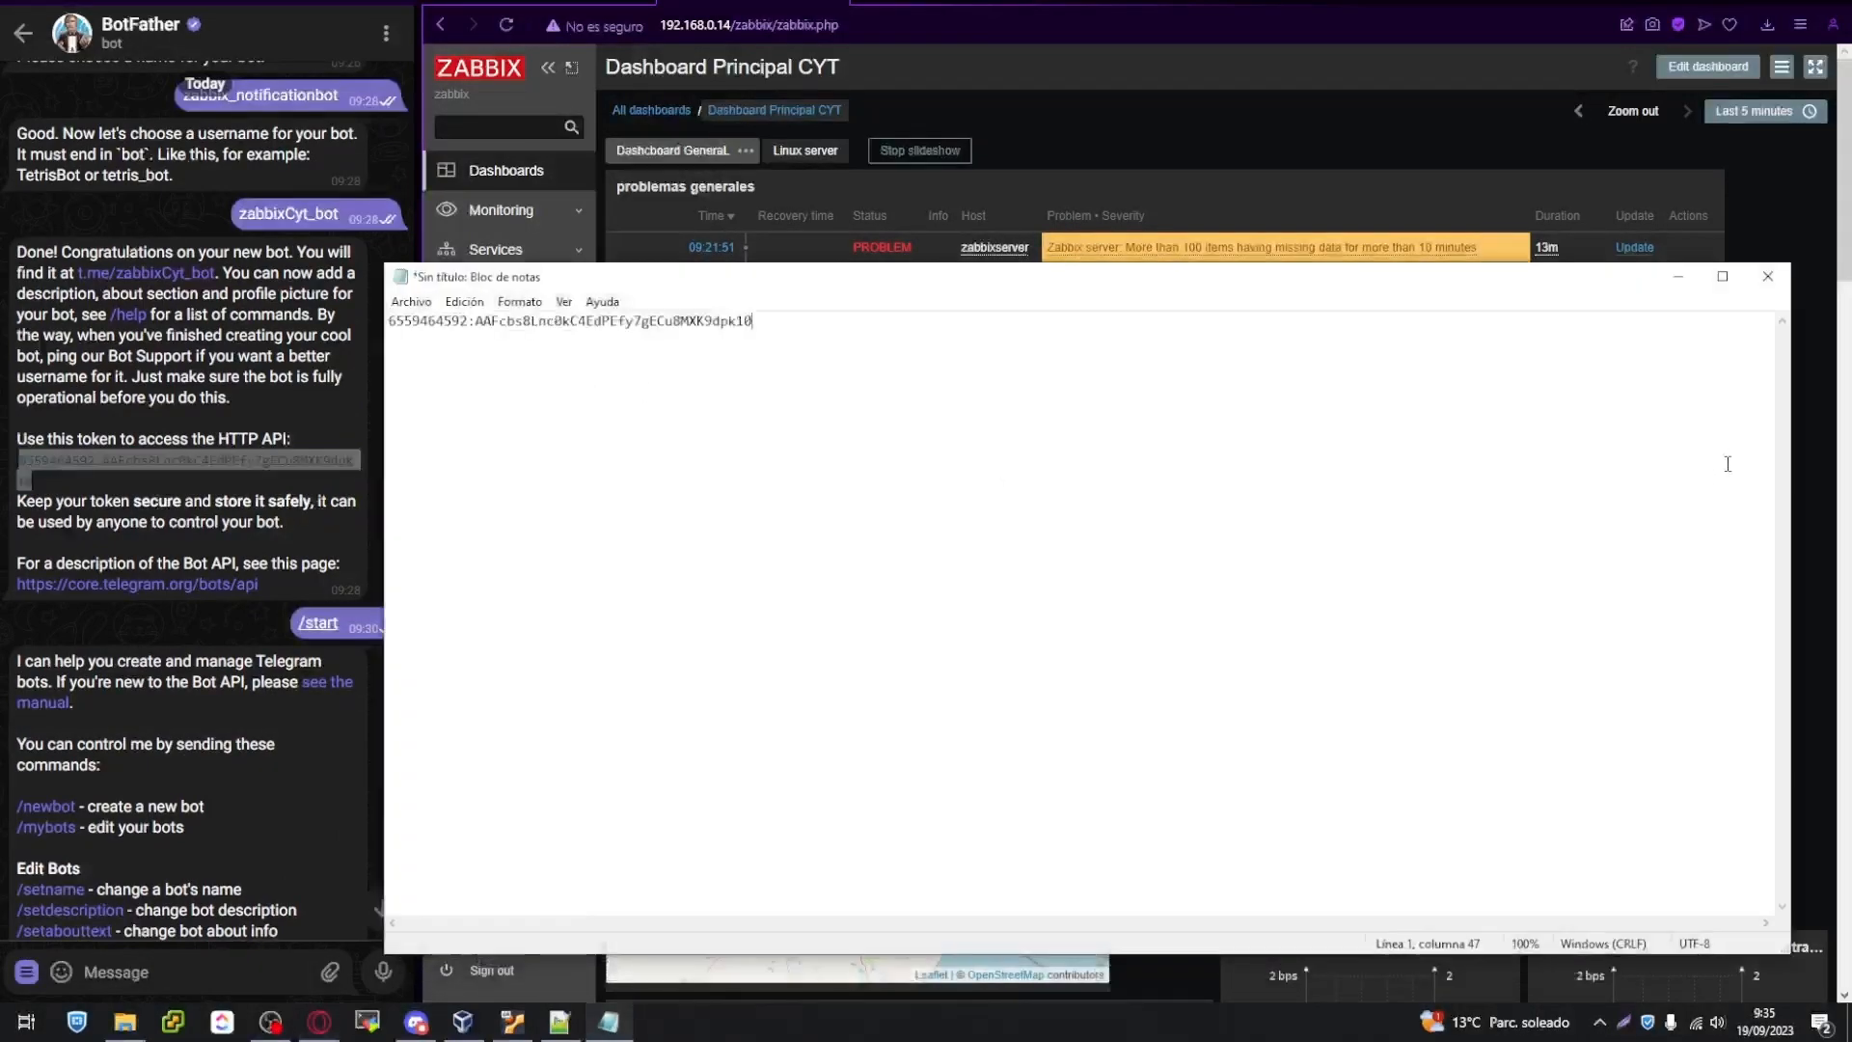
pyautogui.click(1678, 277)
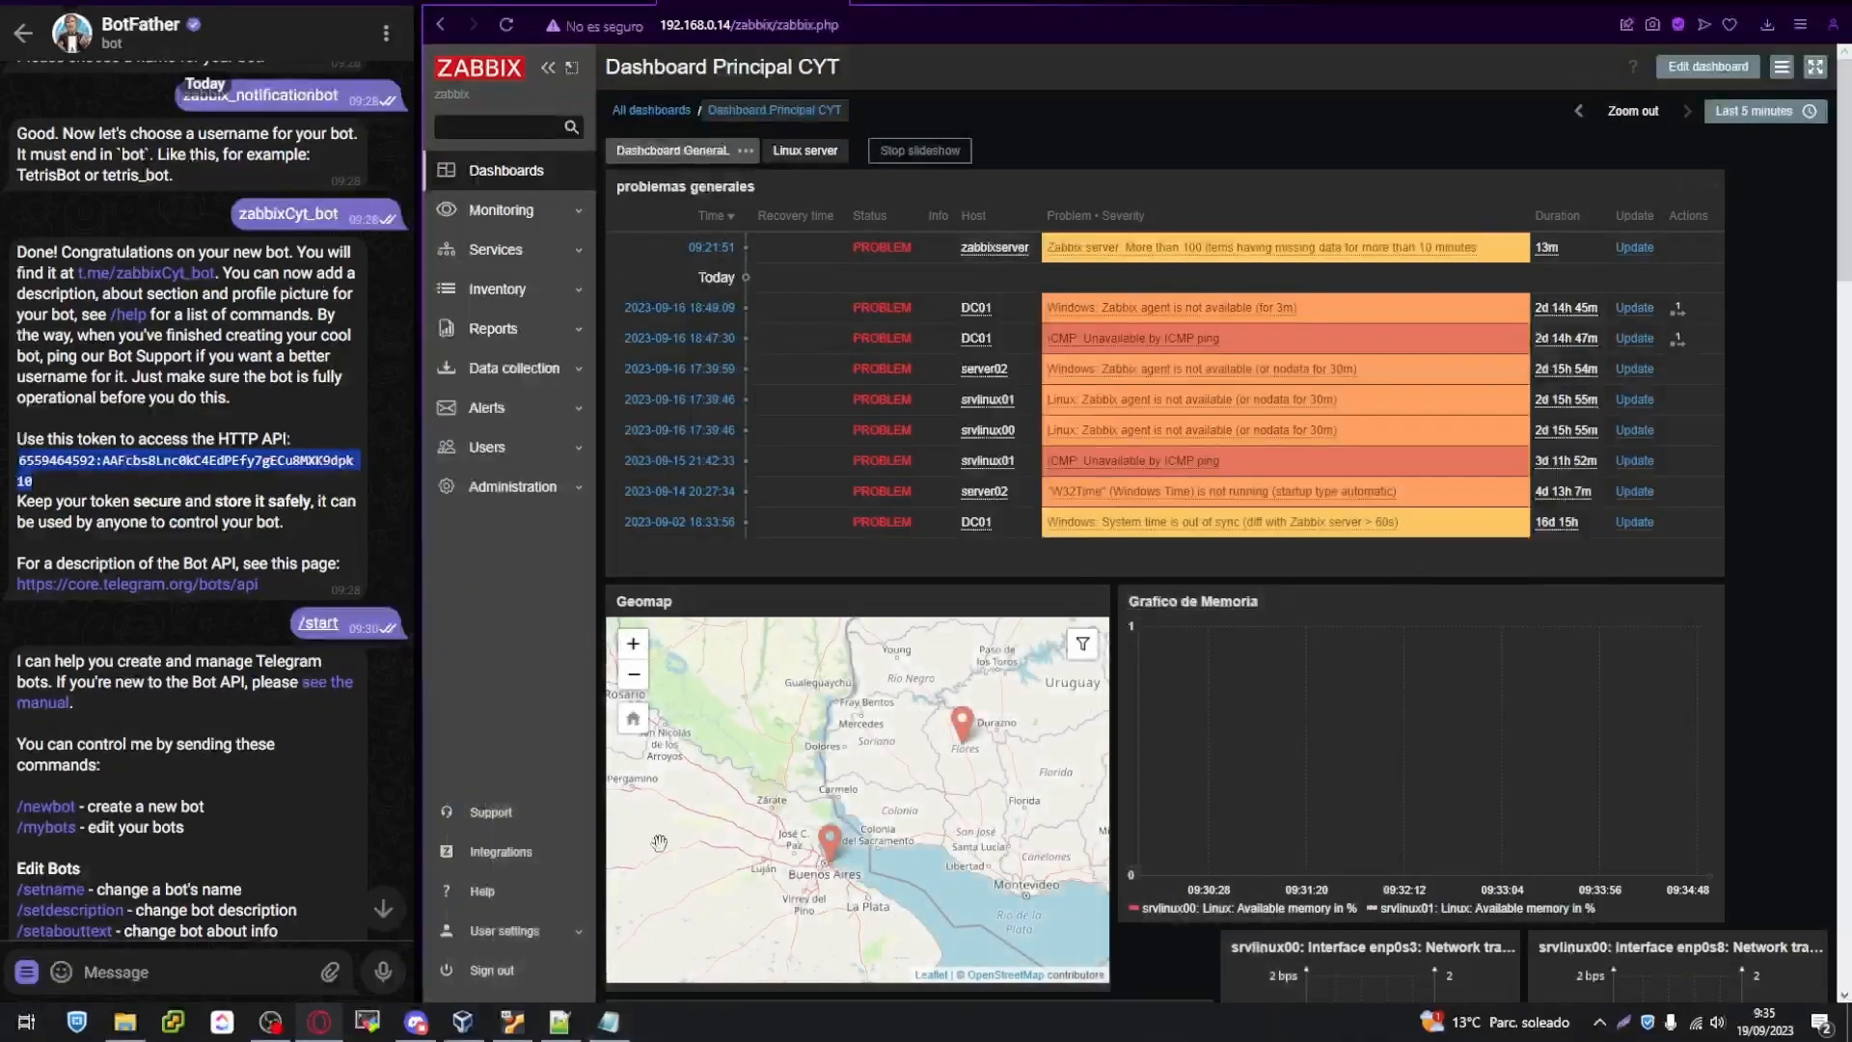
pyautogui.click(766, 1030)
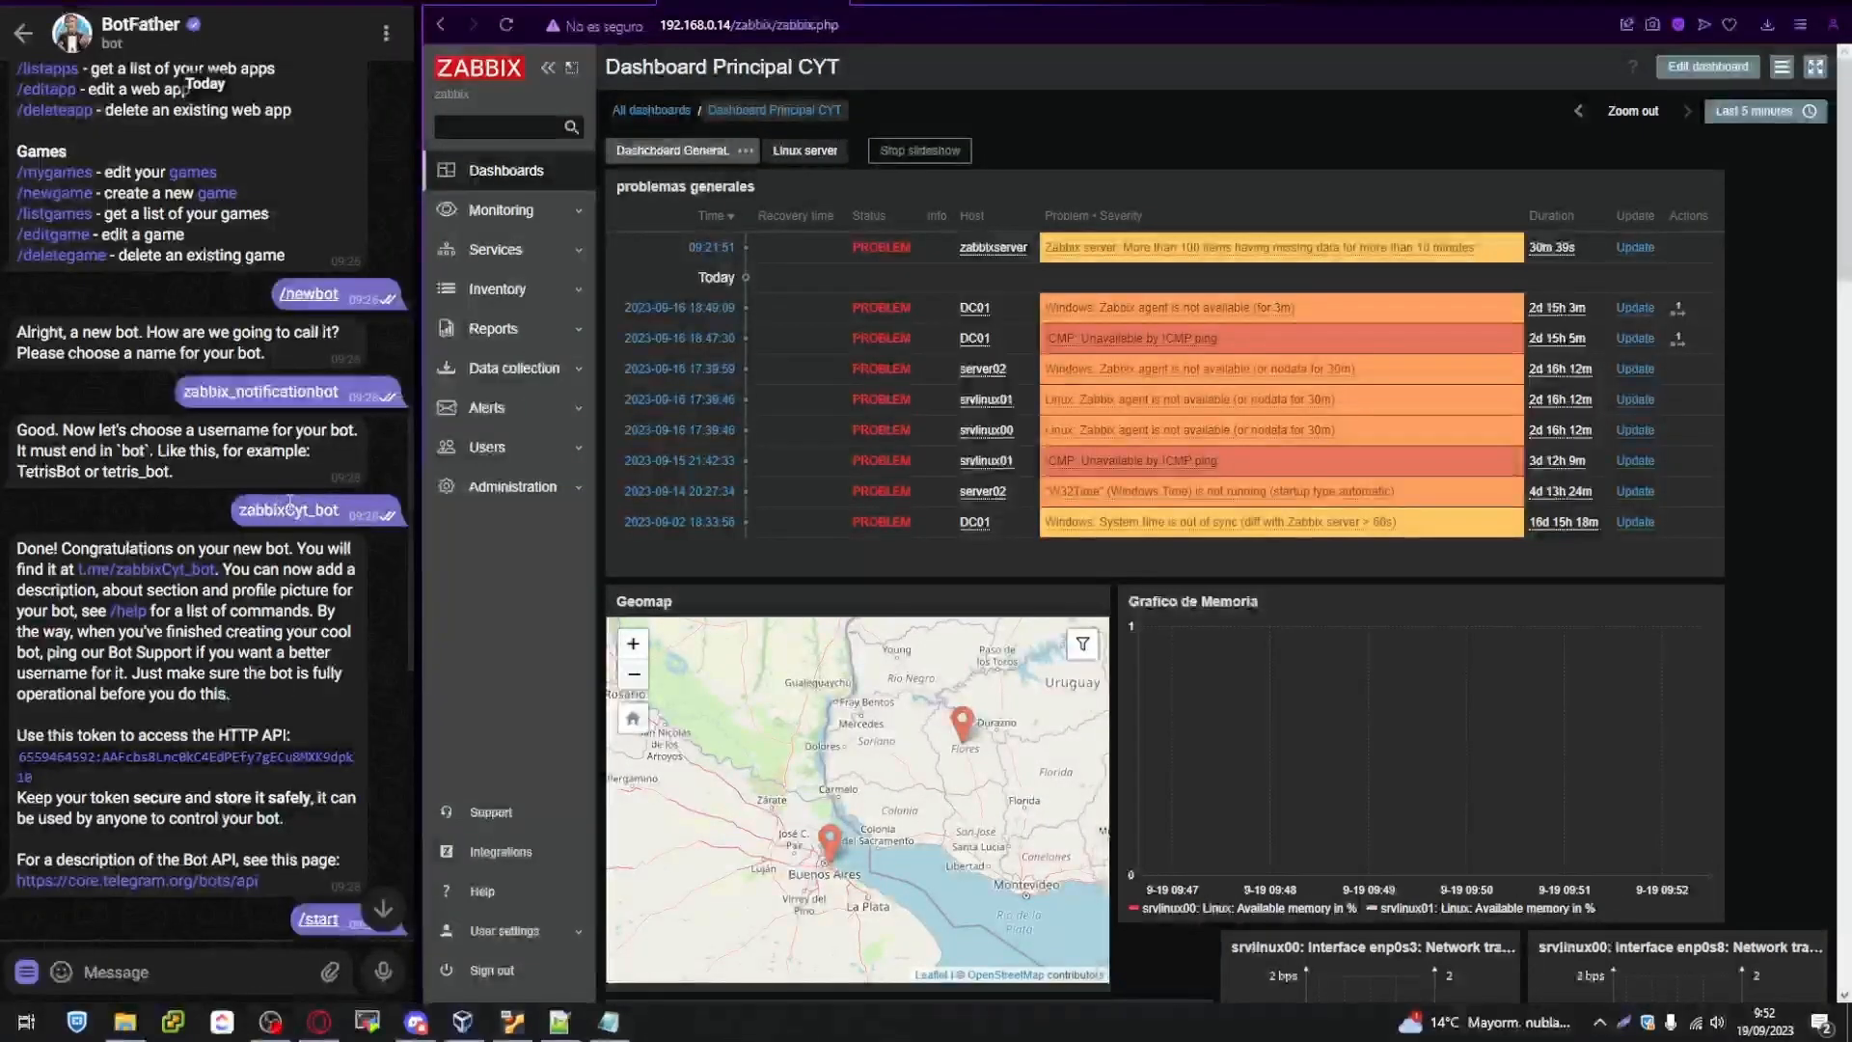
# Search Telegram for the copied username zabbixCyt_bot, open that bot's chat and start the bot
pyautogui.doubleClick(281, 515)
pyautogui.hotkey('ctrl', 'c')
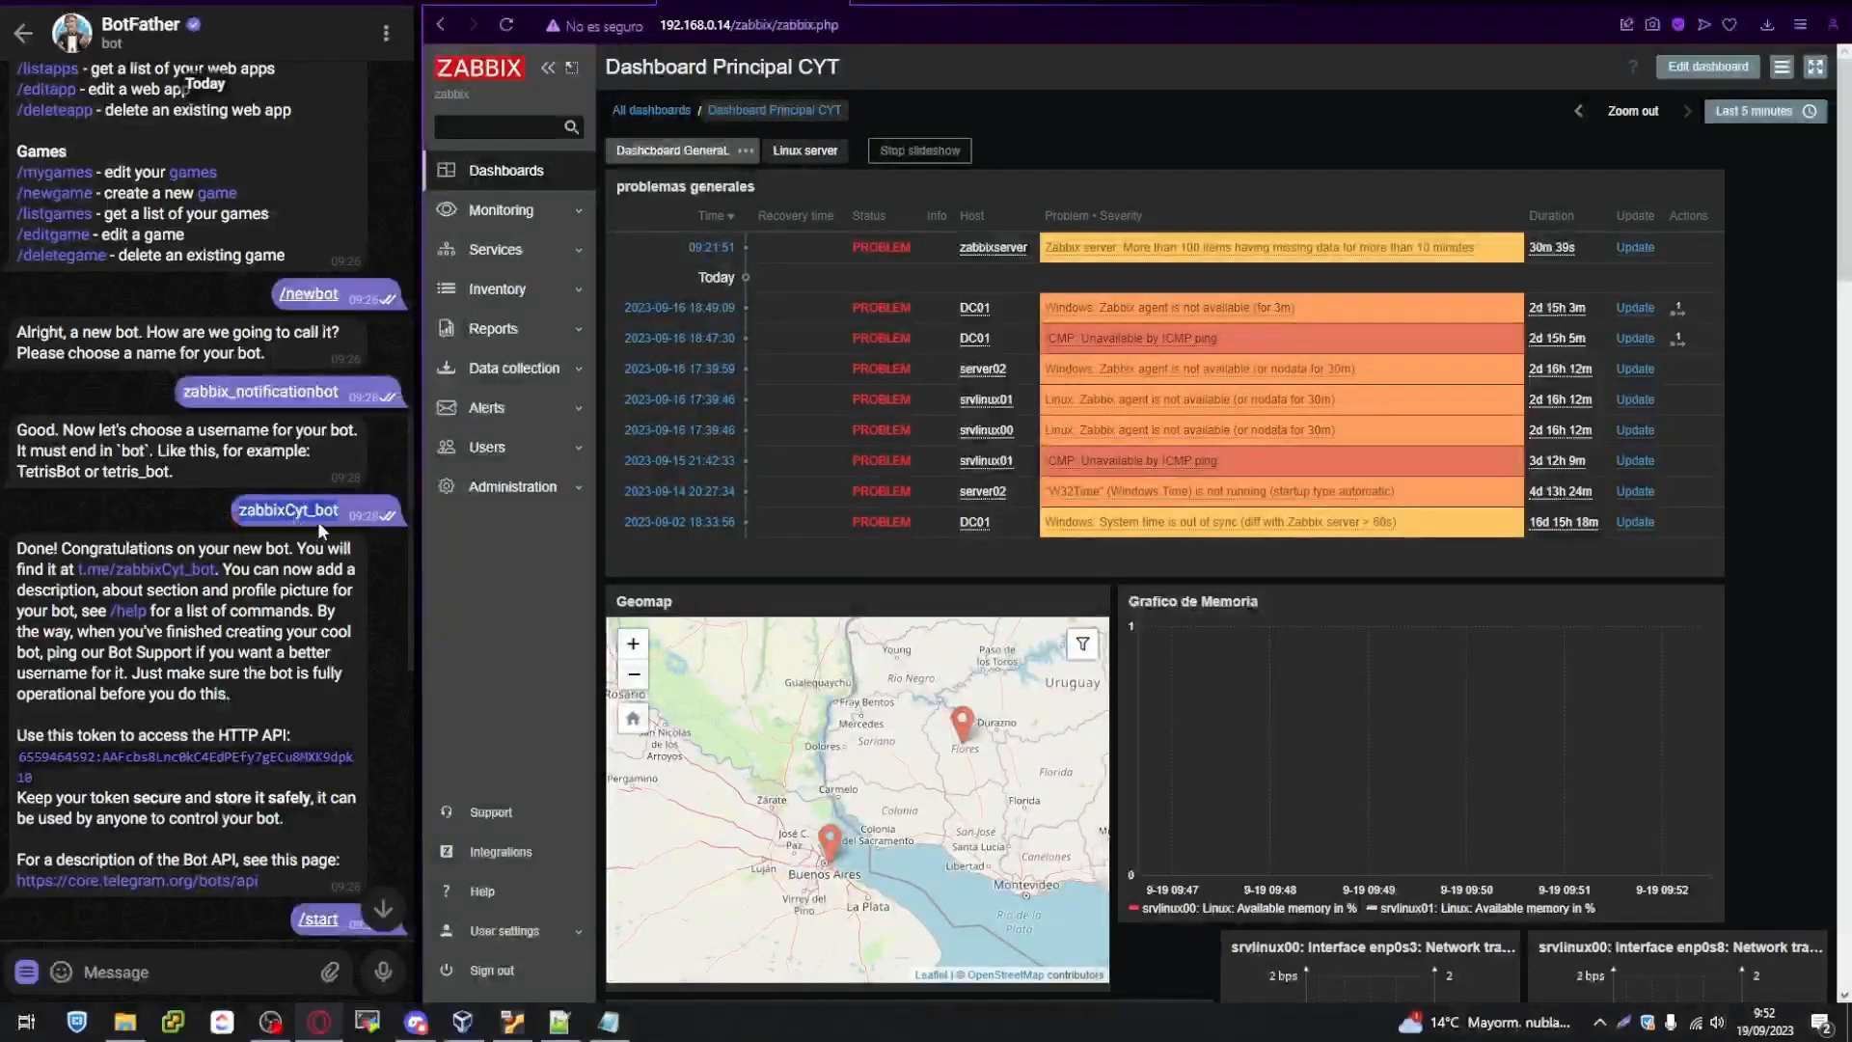
pyautogui.click(23, 33)
pyautogui.click(160, 49)
pyautogui.hotkey('ctrl', 'v')
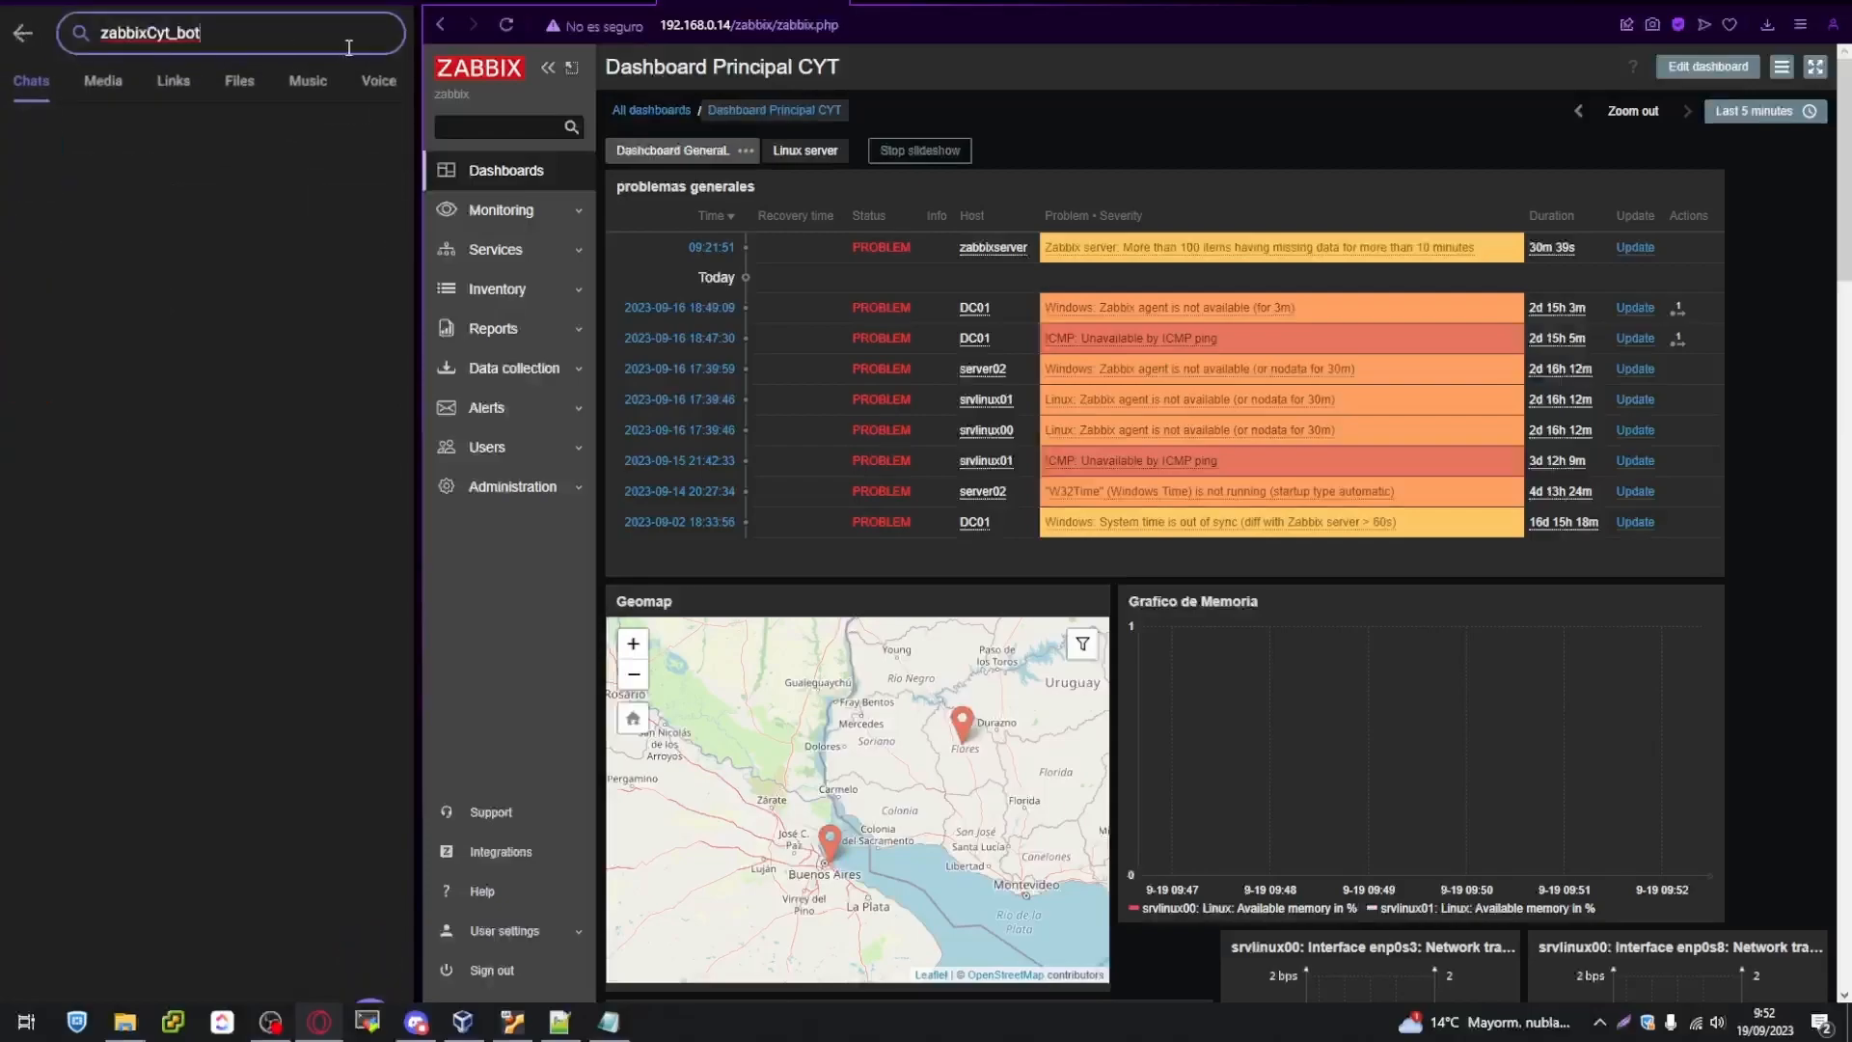
pyautogui.click(184, 177)
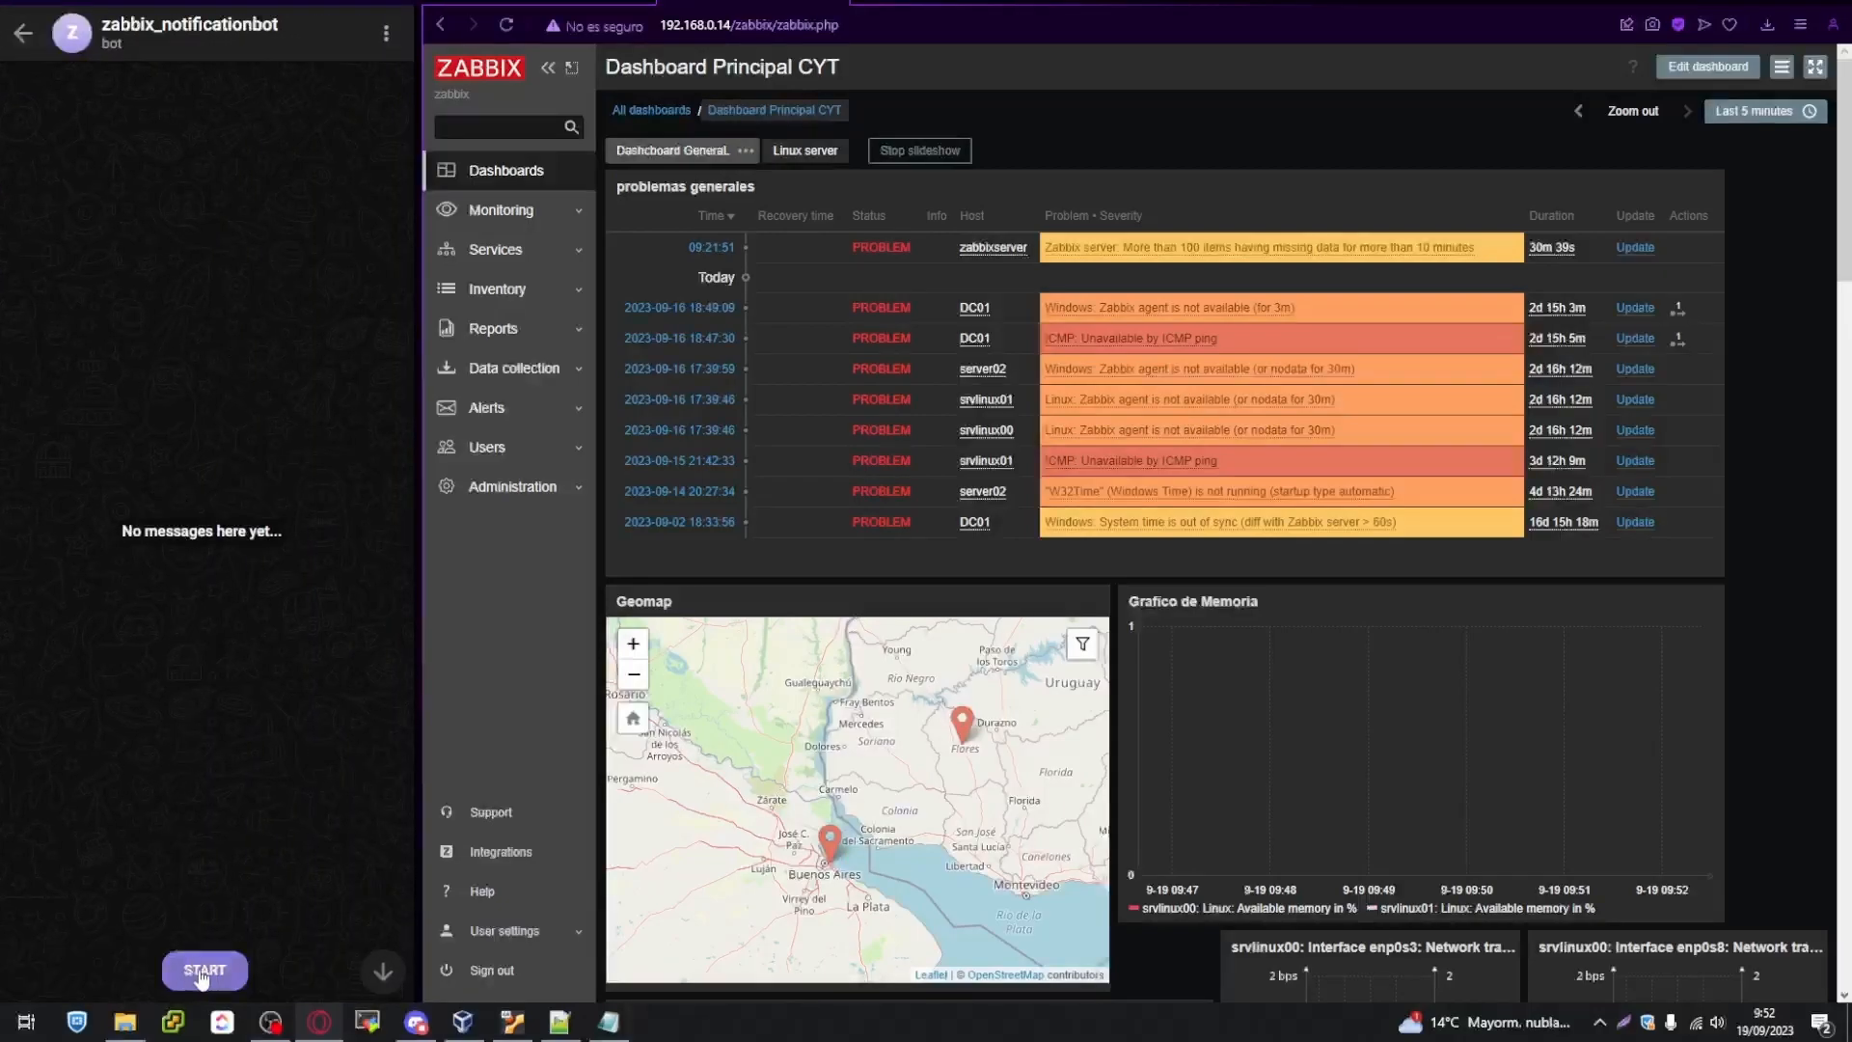
pyautogui.click(203, 971)
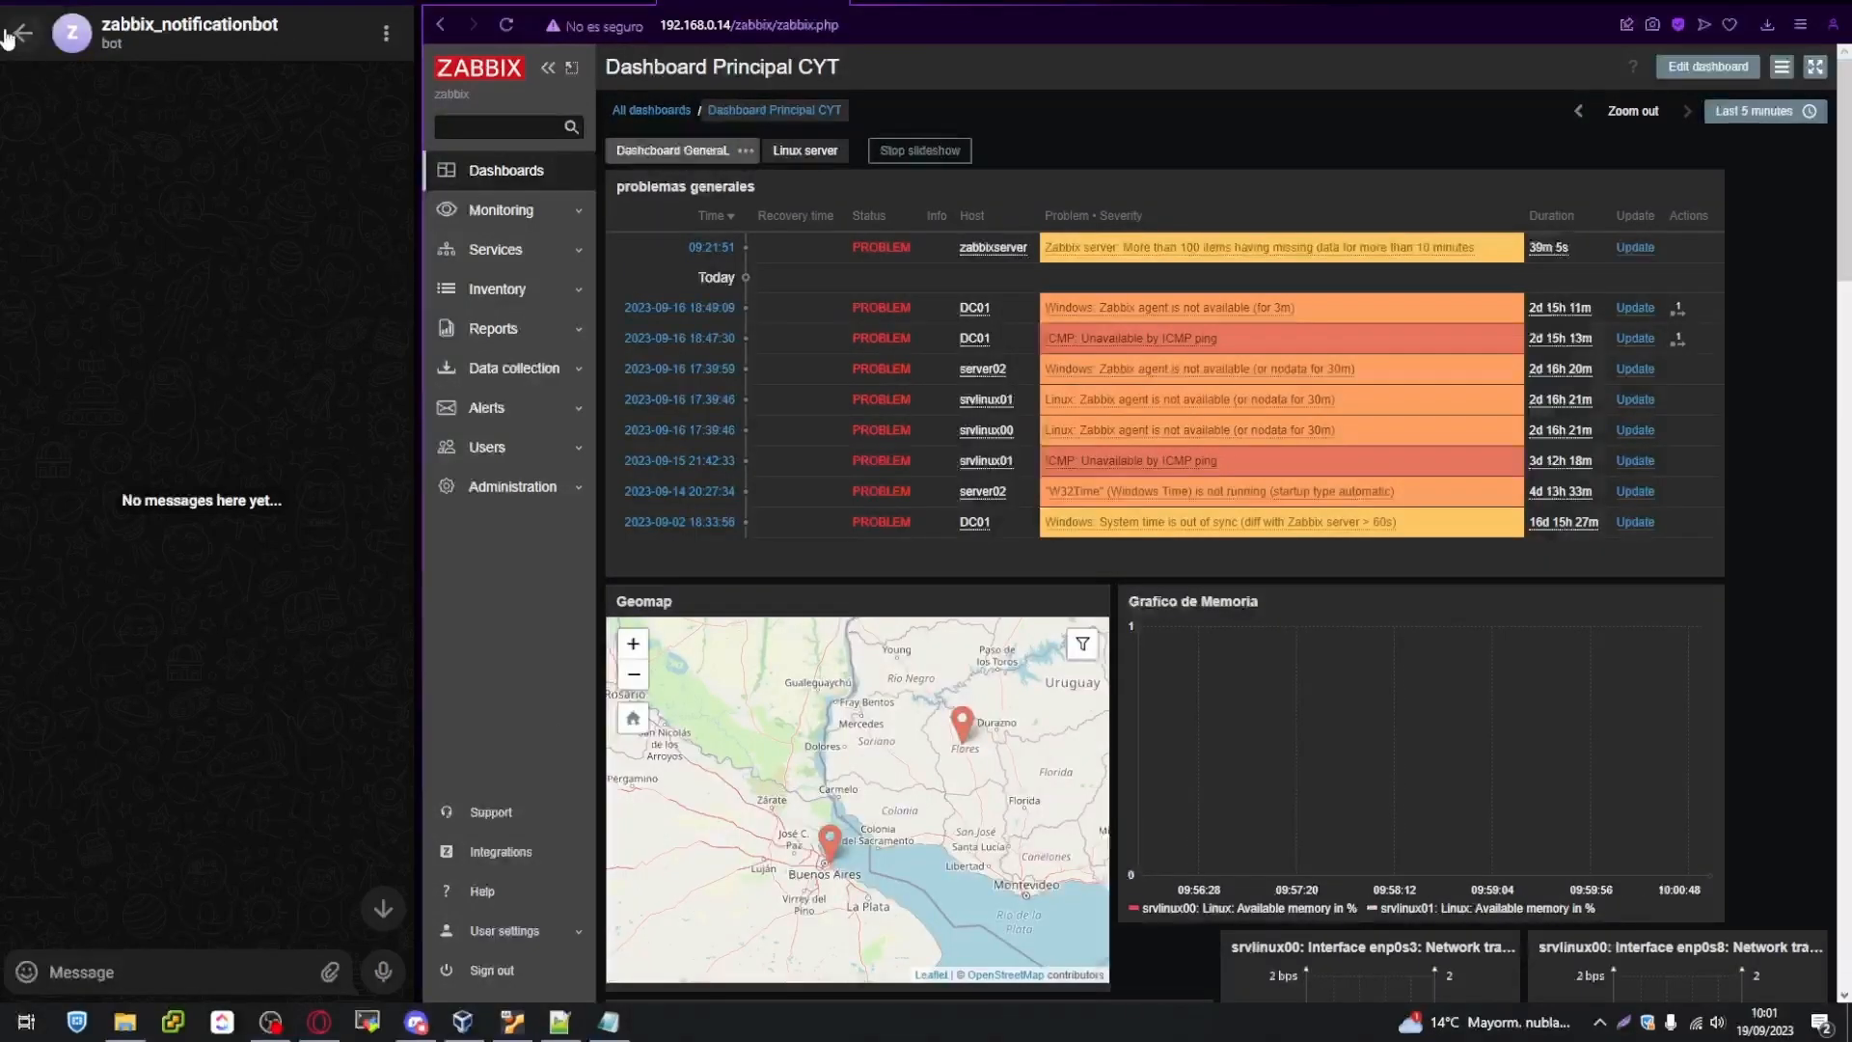
# Begin a new Telegram group with zabbix_notificationbot as its member
pyautogui.click(6, 37)
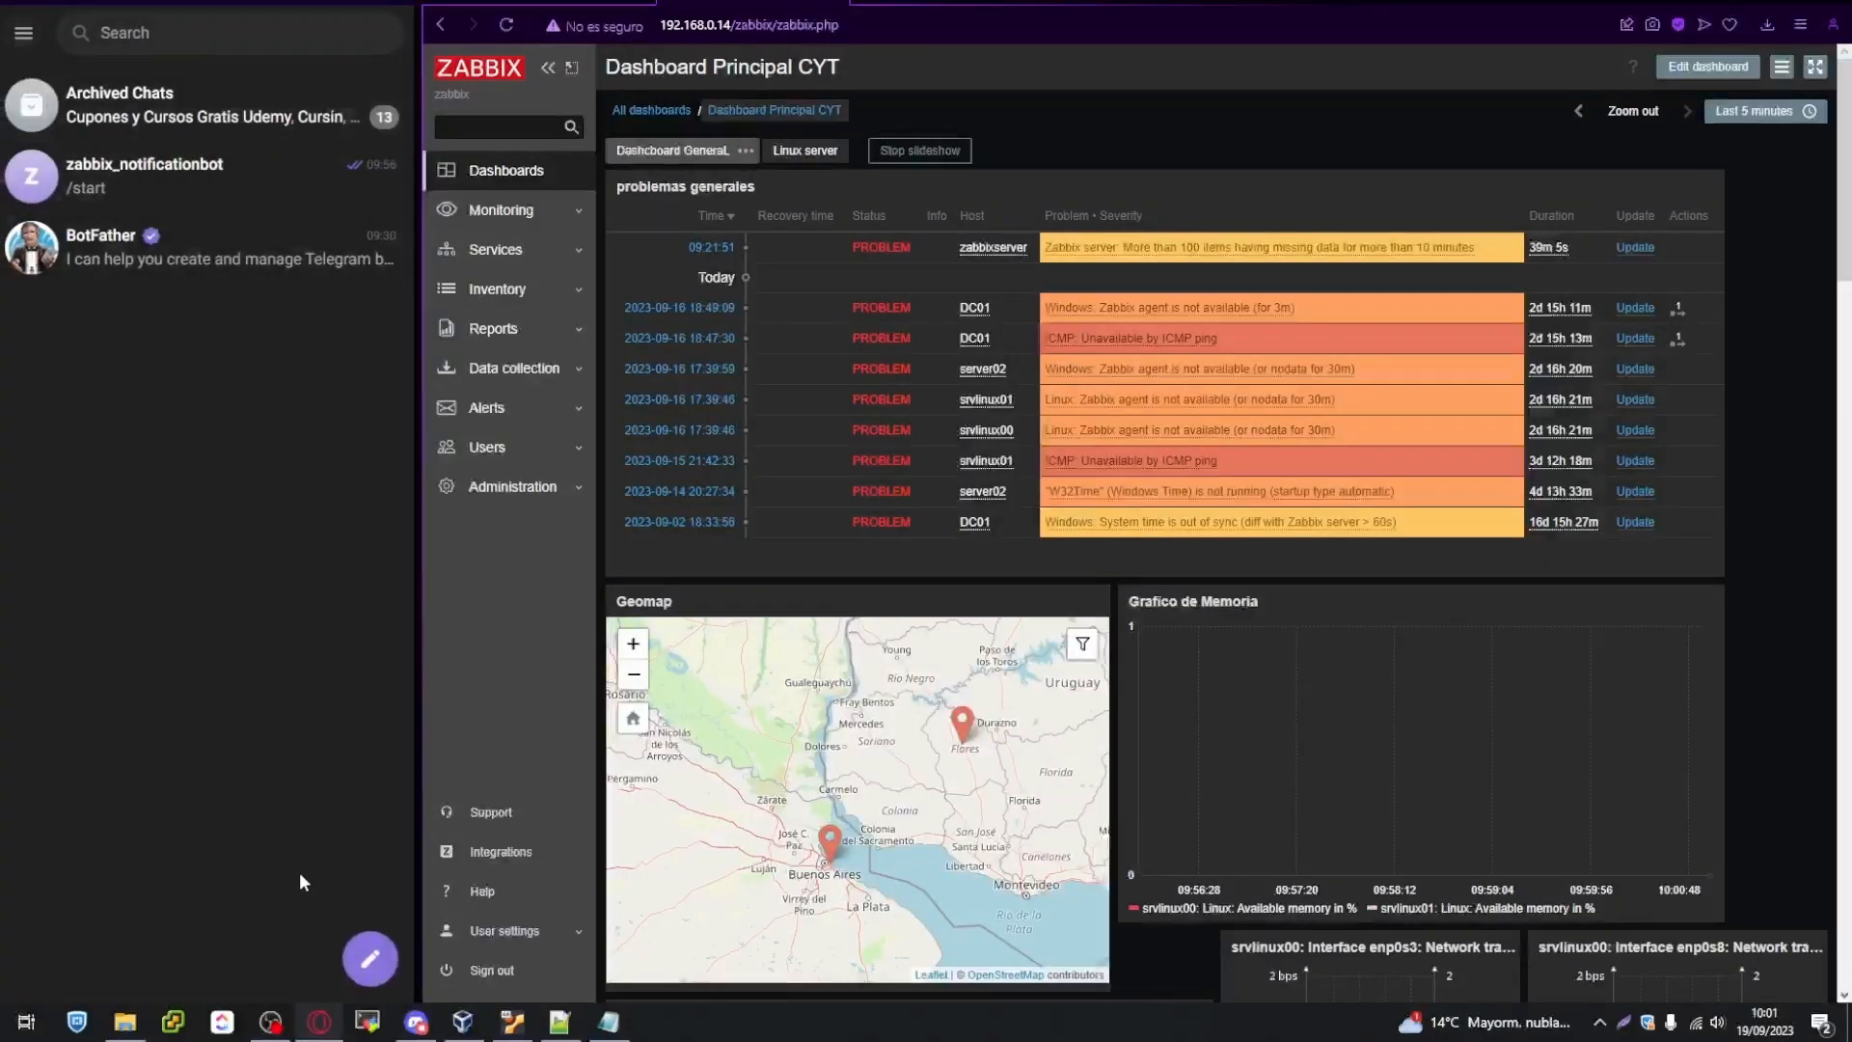
pyautogui.click(367, 969)
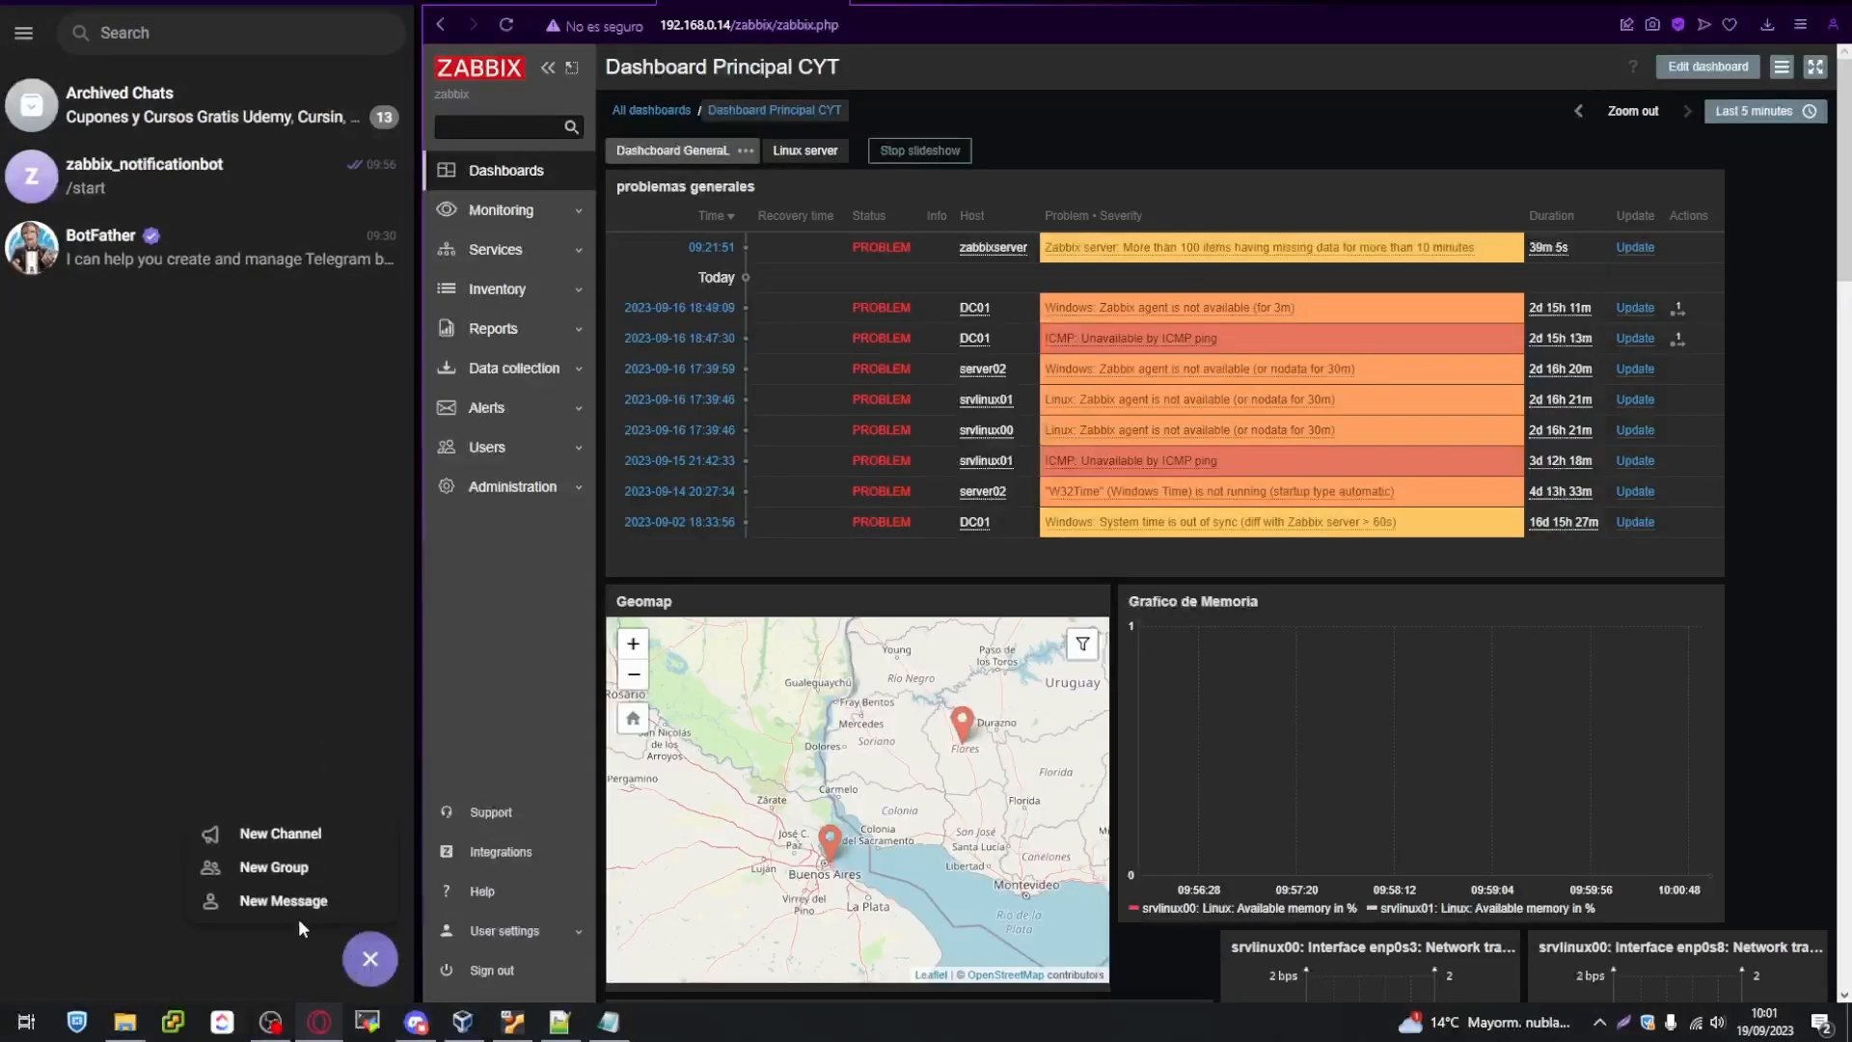
pyautogui.click(274, 868)
pyautogui.write('zabbix_notificationbot')
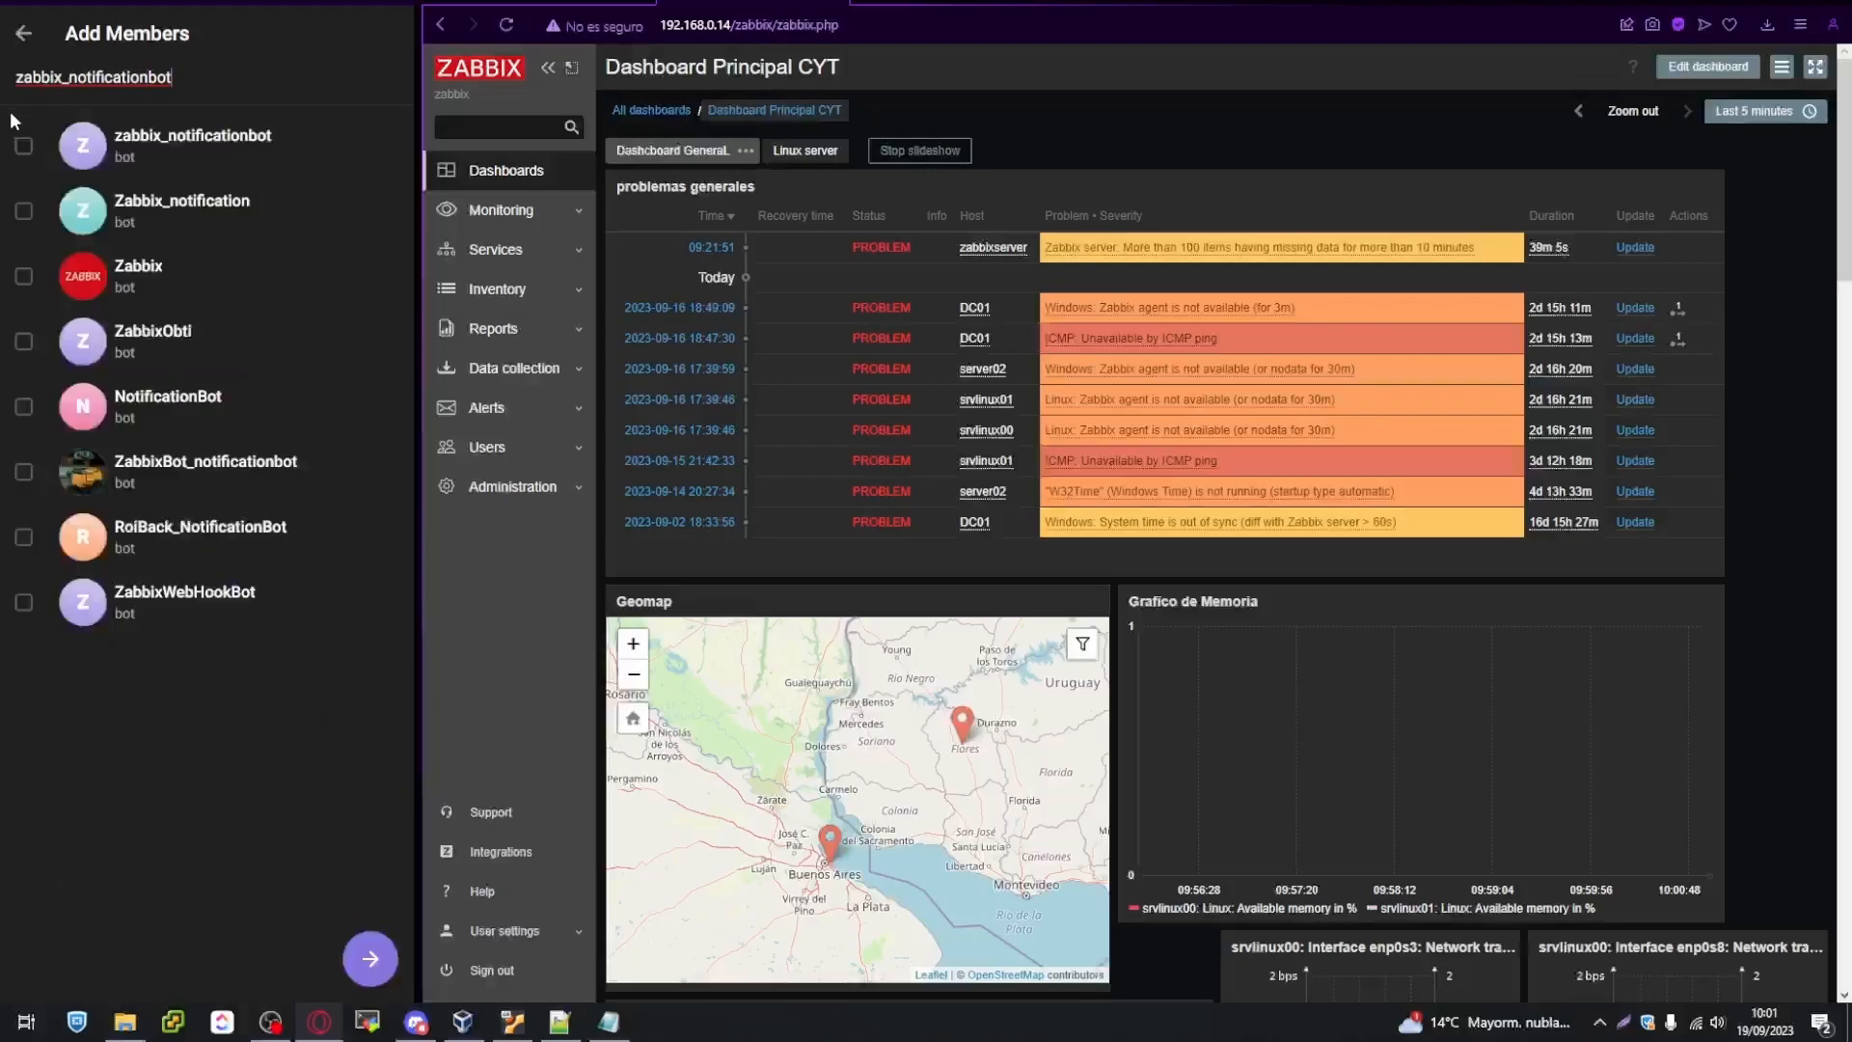
pyautogui.click(20, 155)
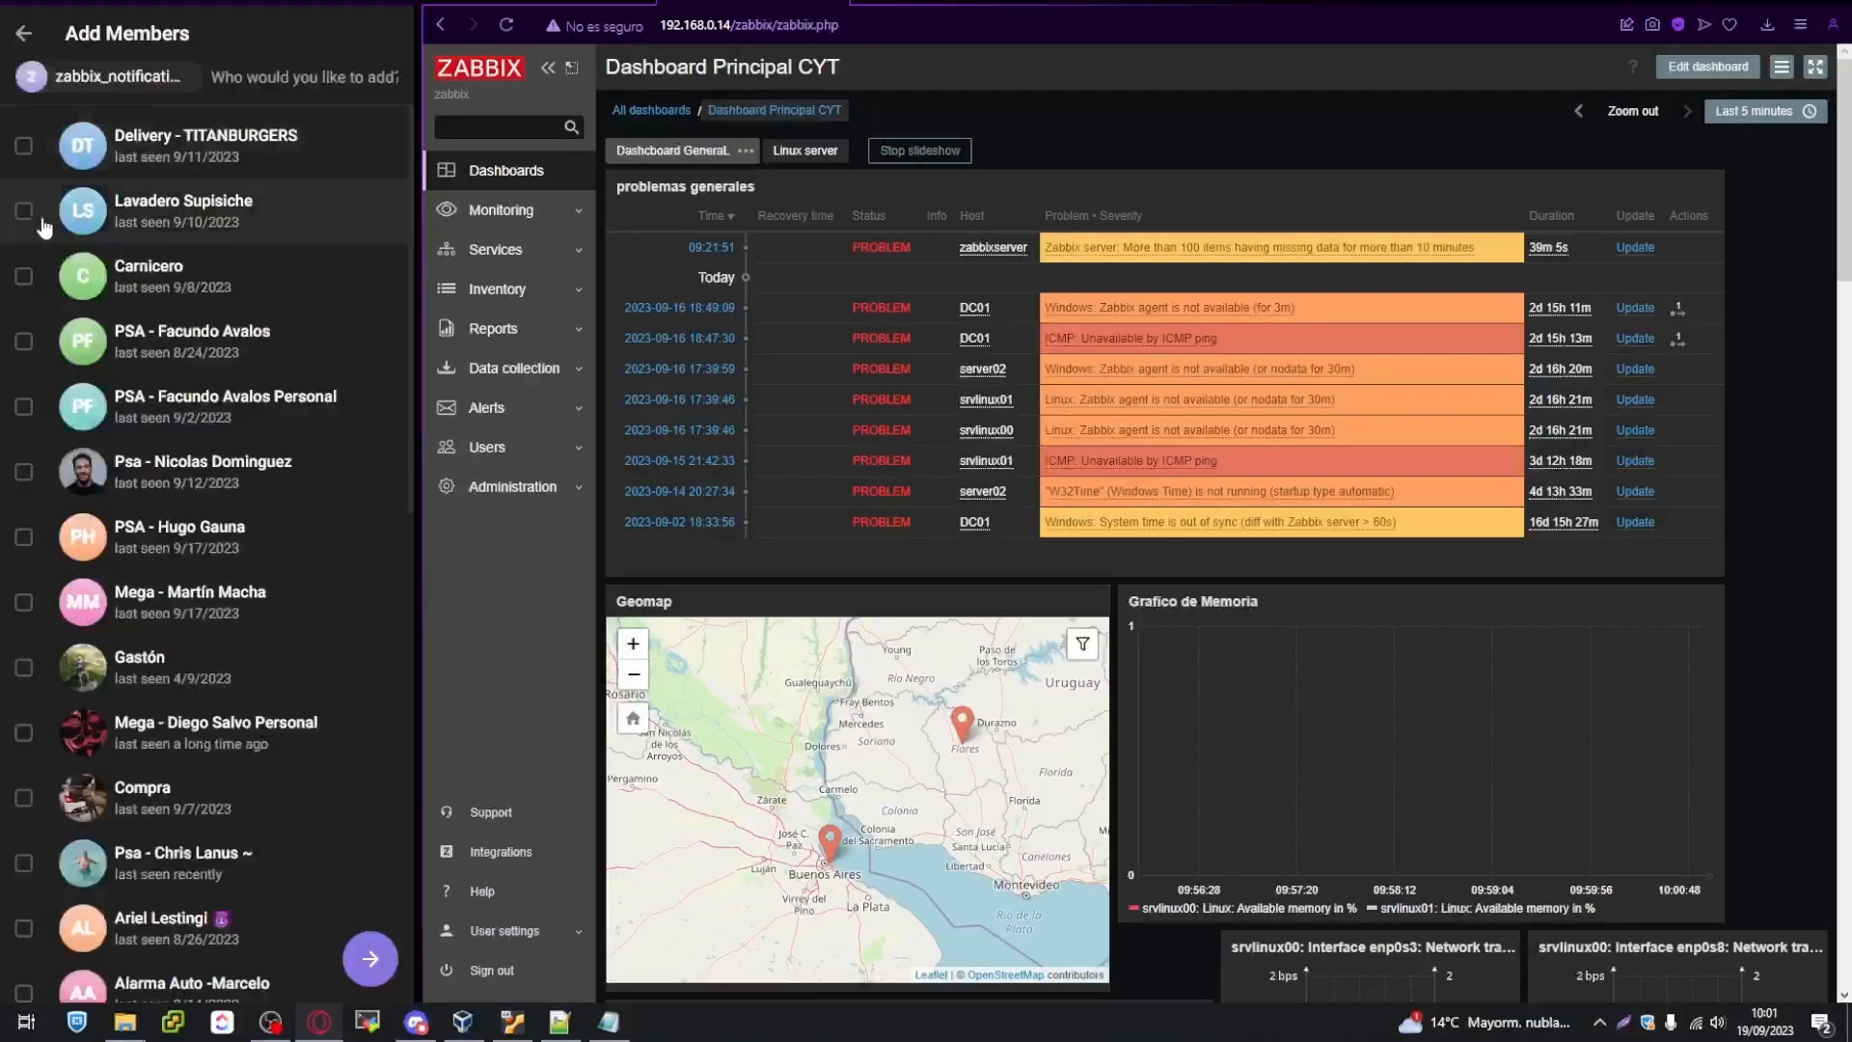
pyautogui.click(370, 961)
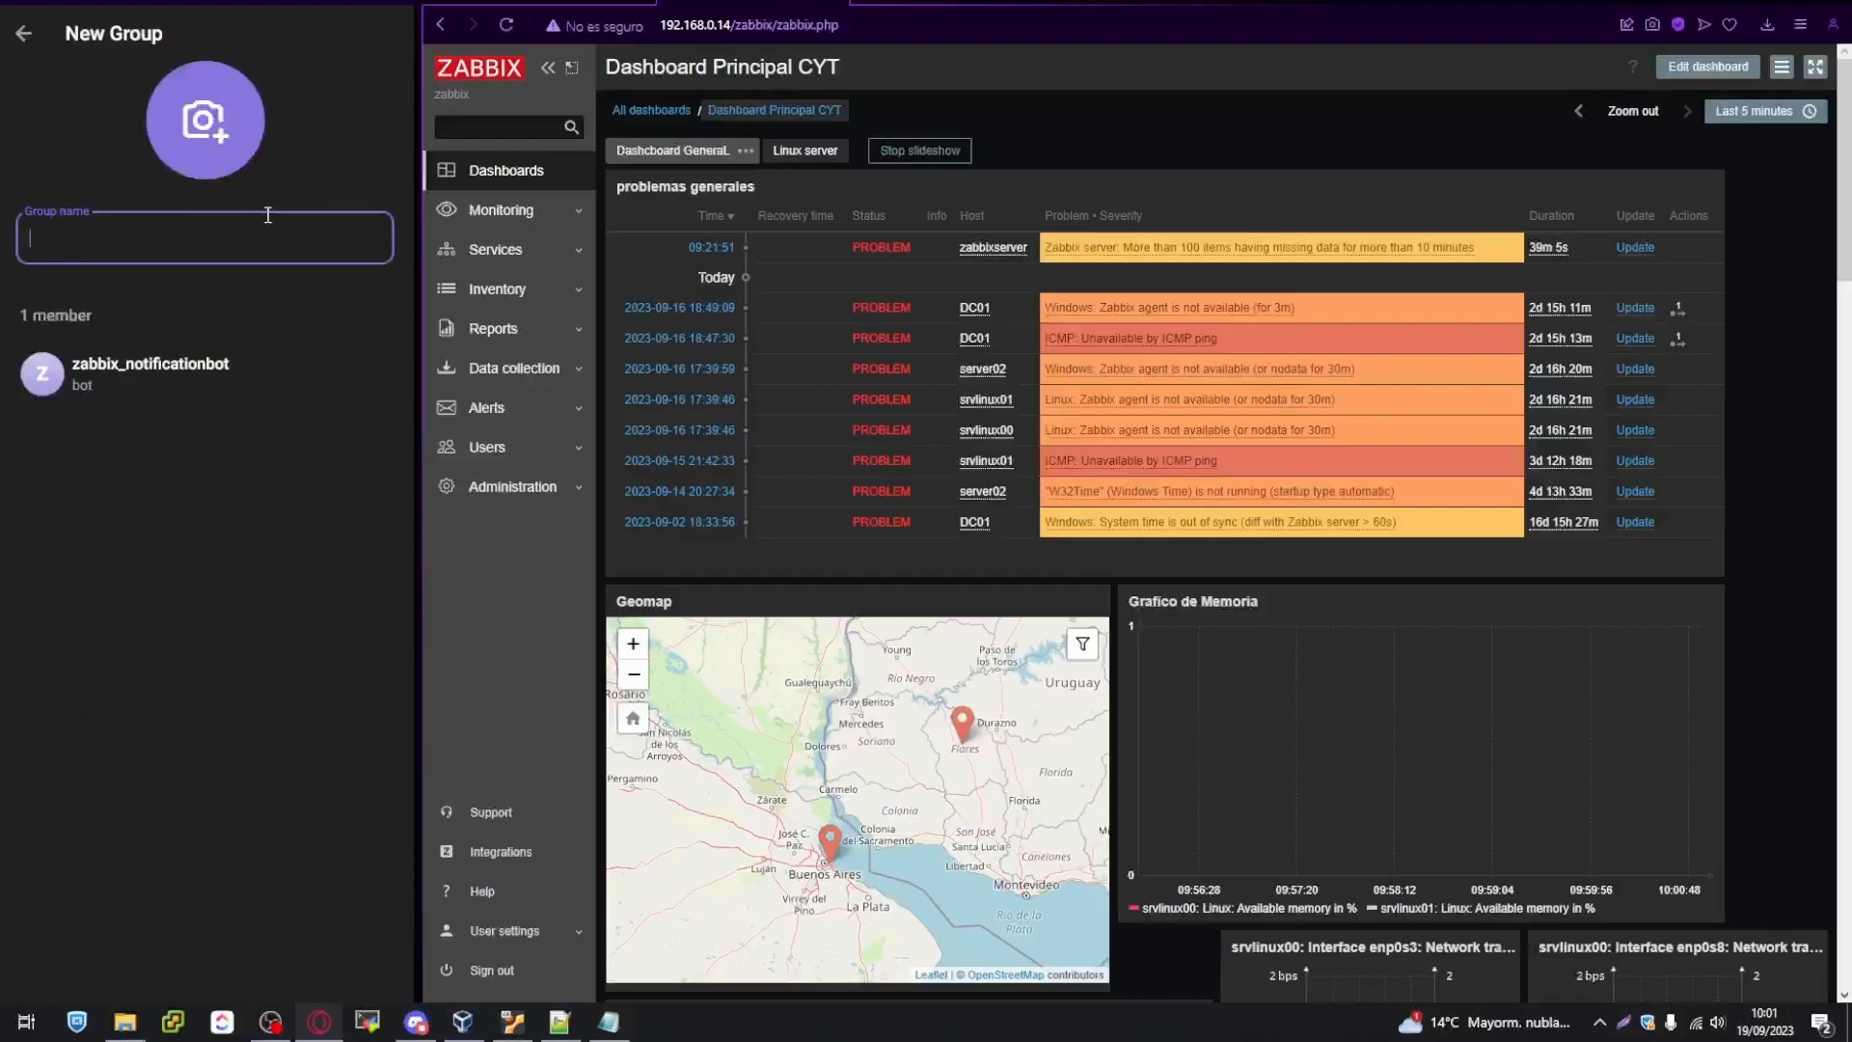
# Name the group zabbix_cyt_notification and create it
pyautogui.write('zabbix_')
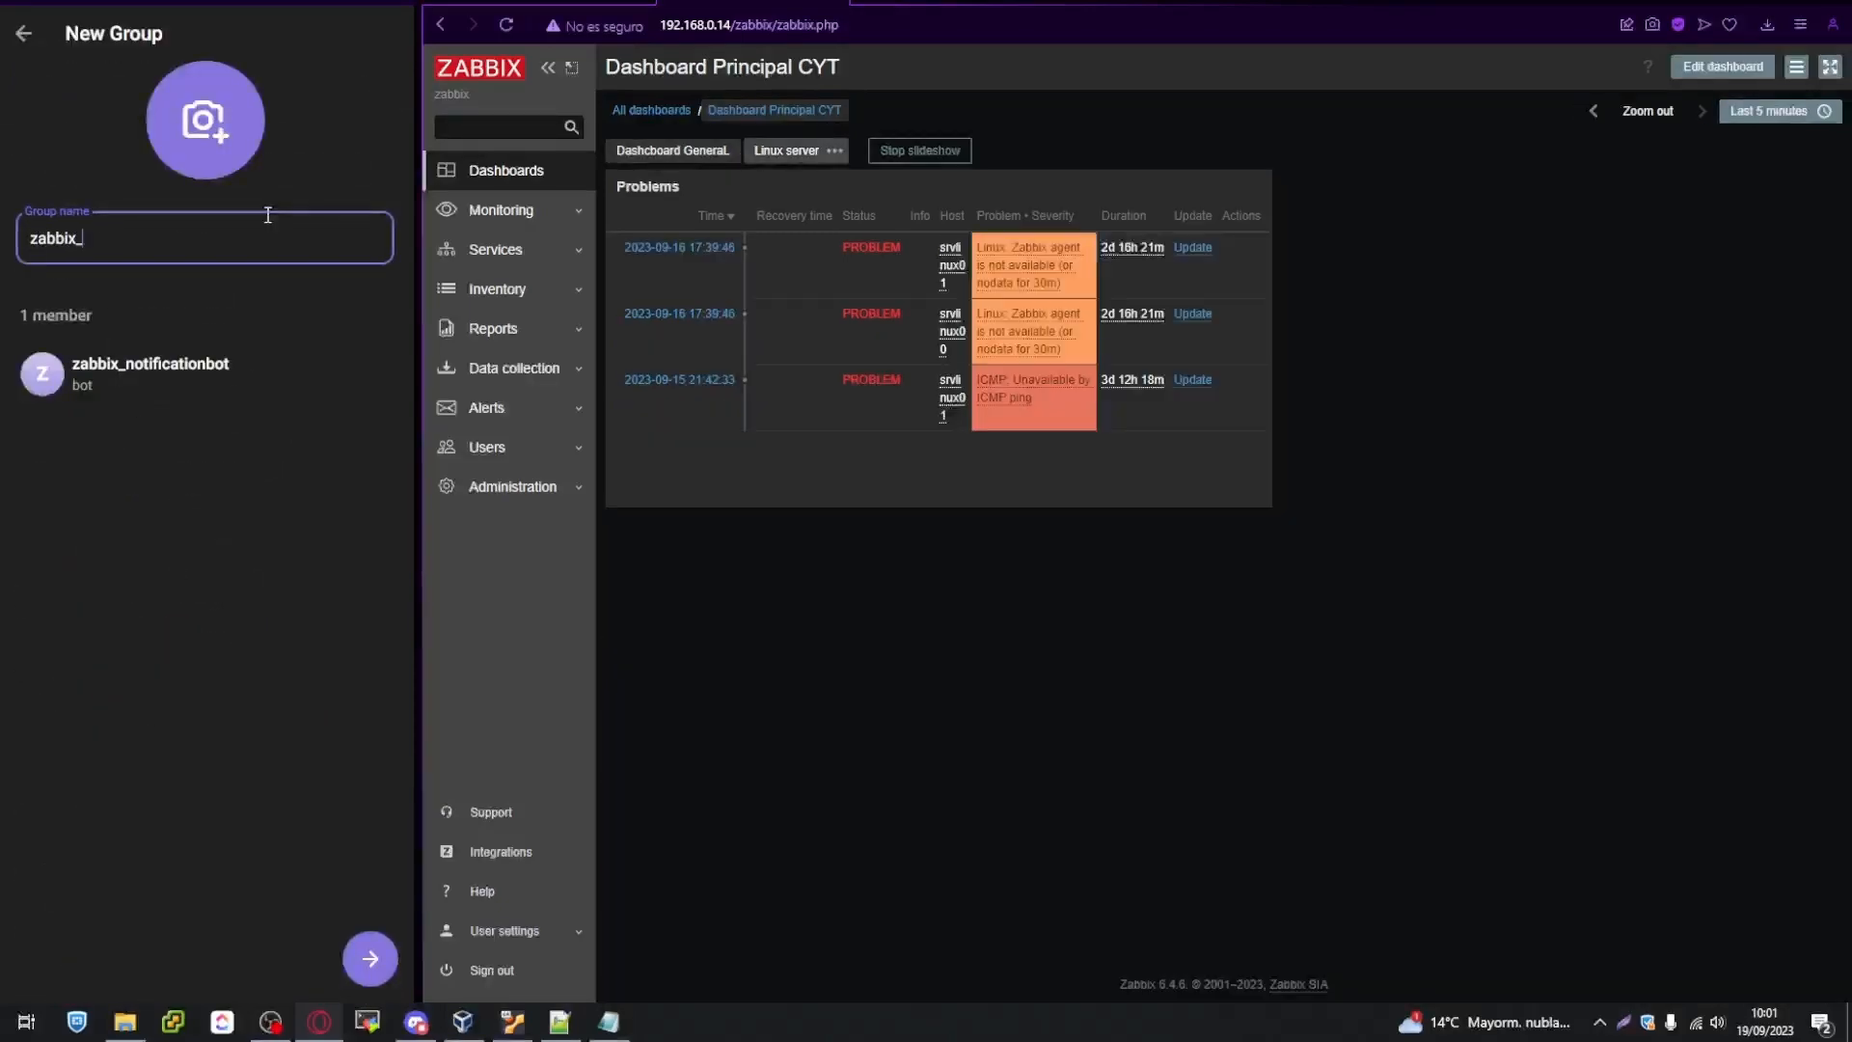
pyautogui.write('cyt_notification')
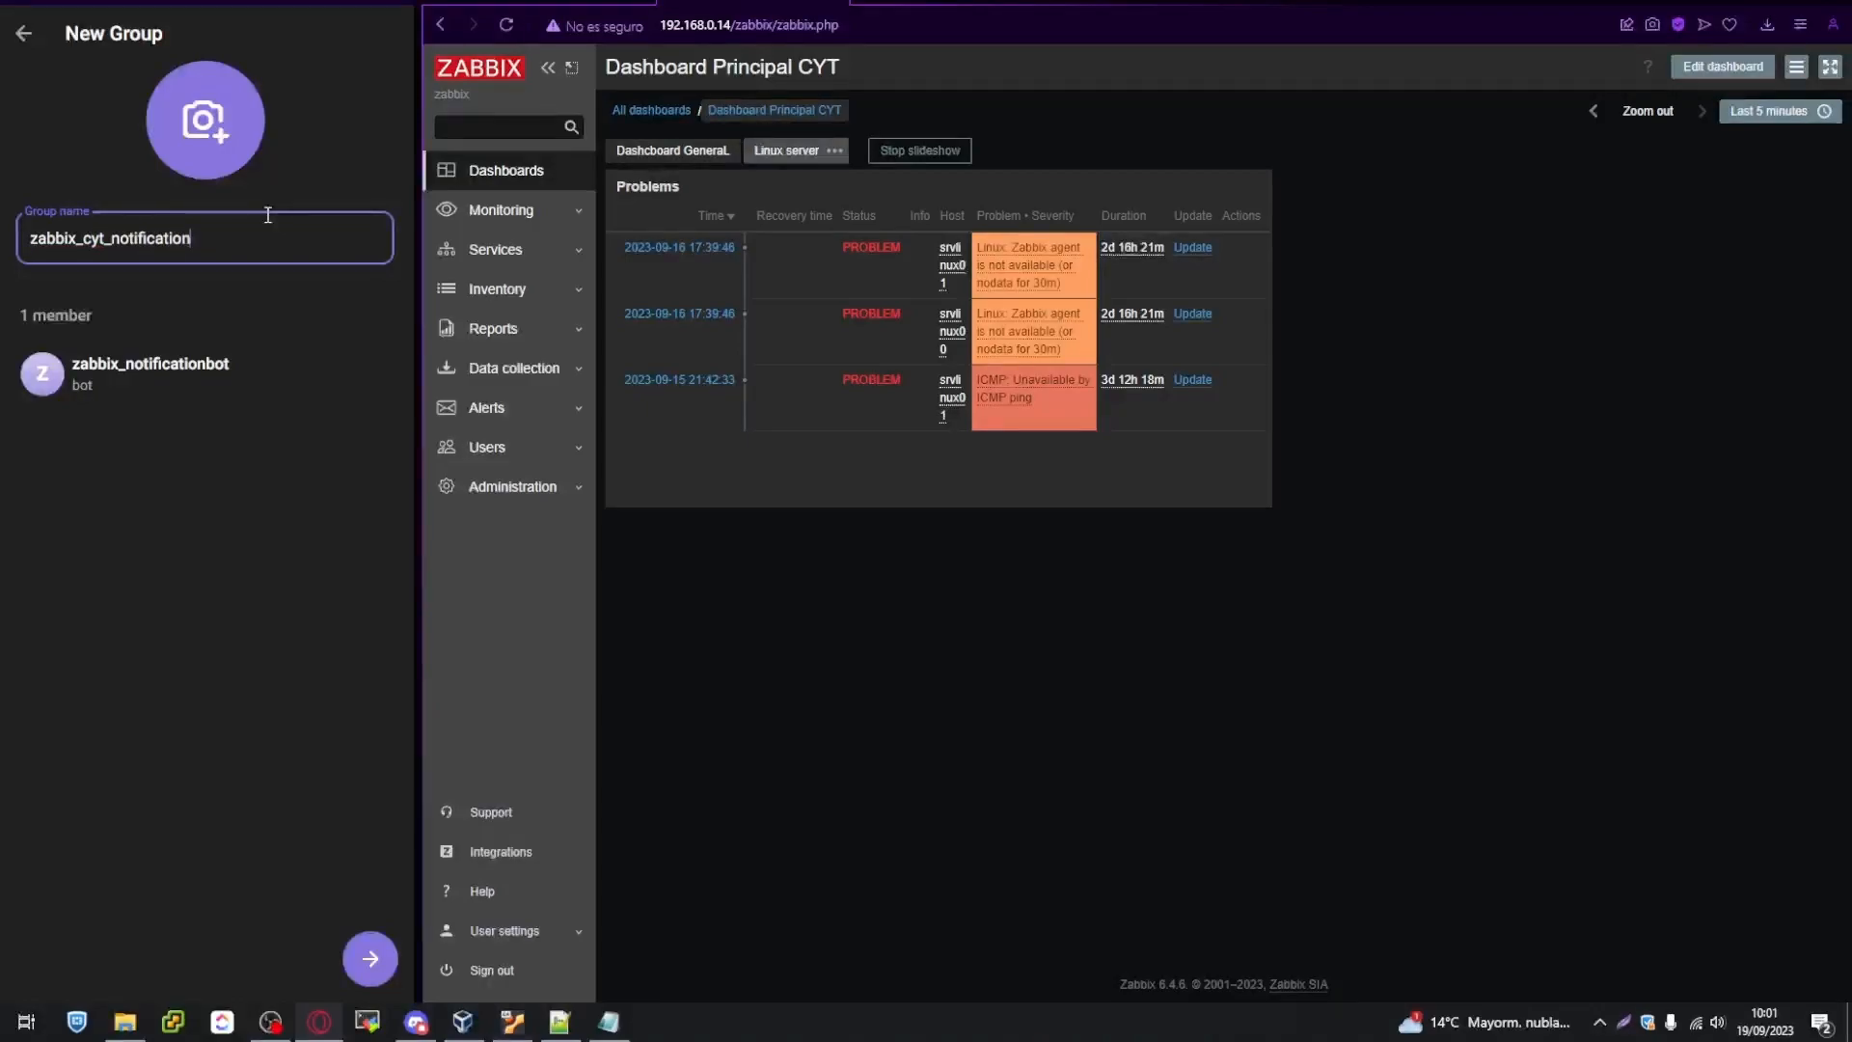
pyautogui.click(370, 959)
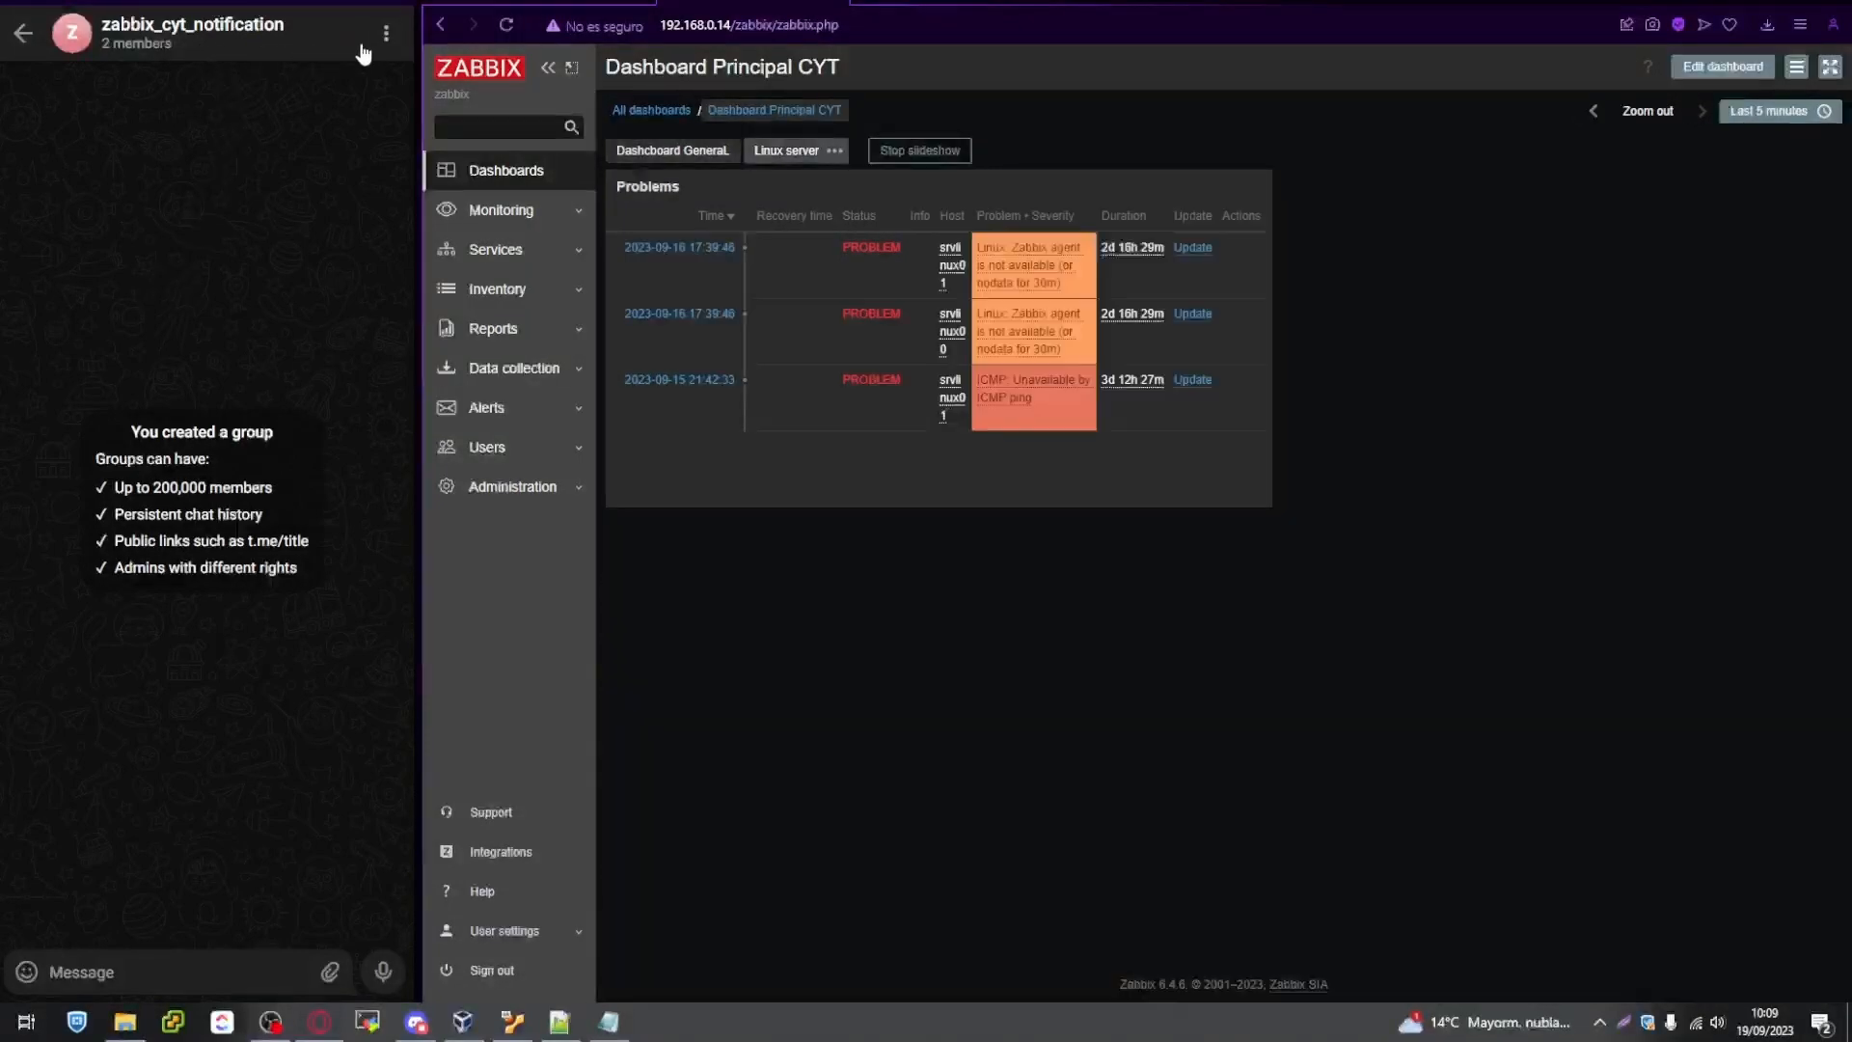
pyautogui.click(387, 35)
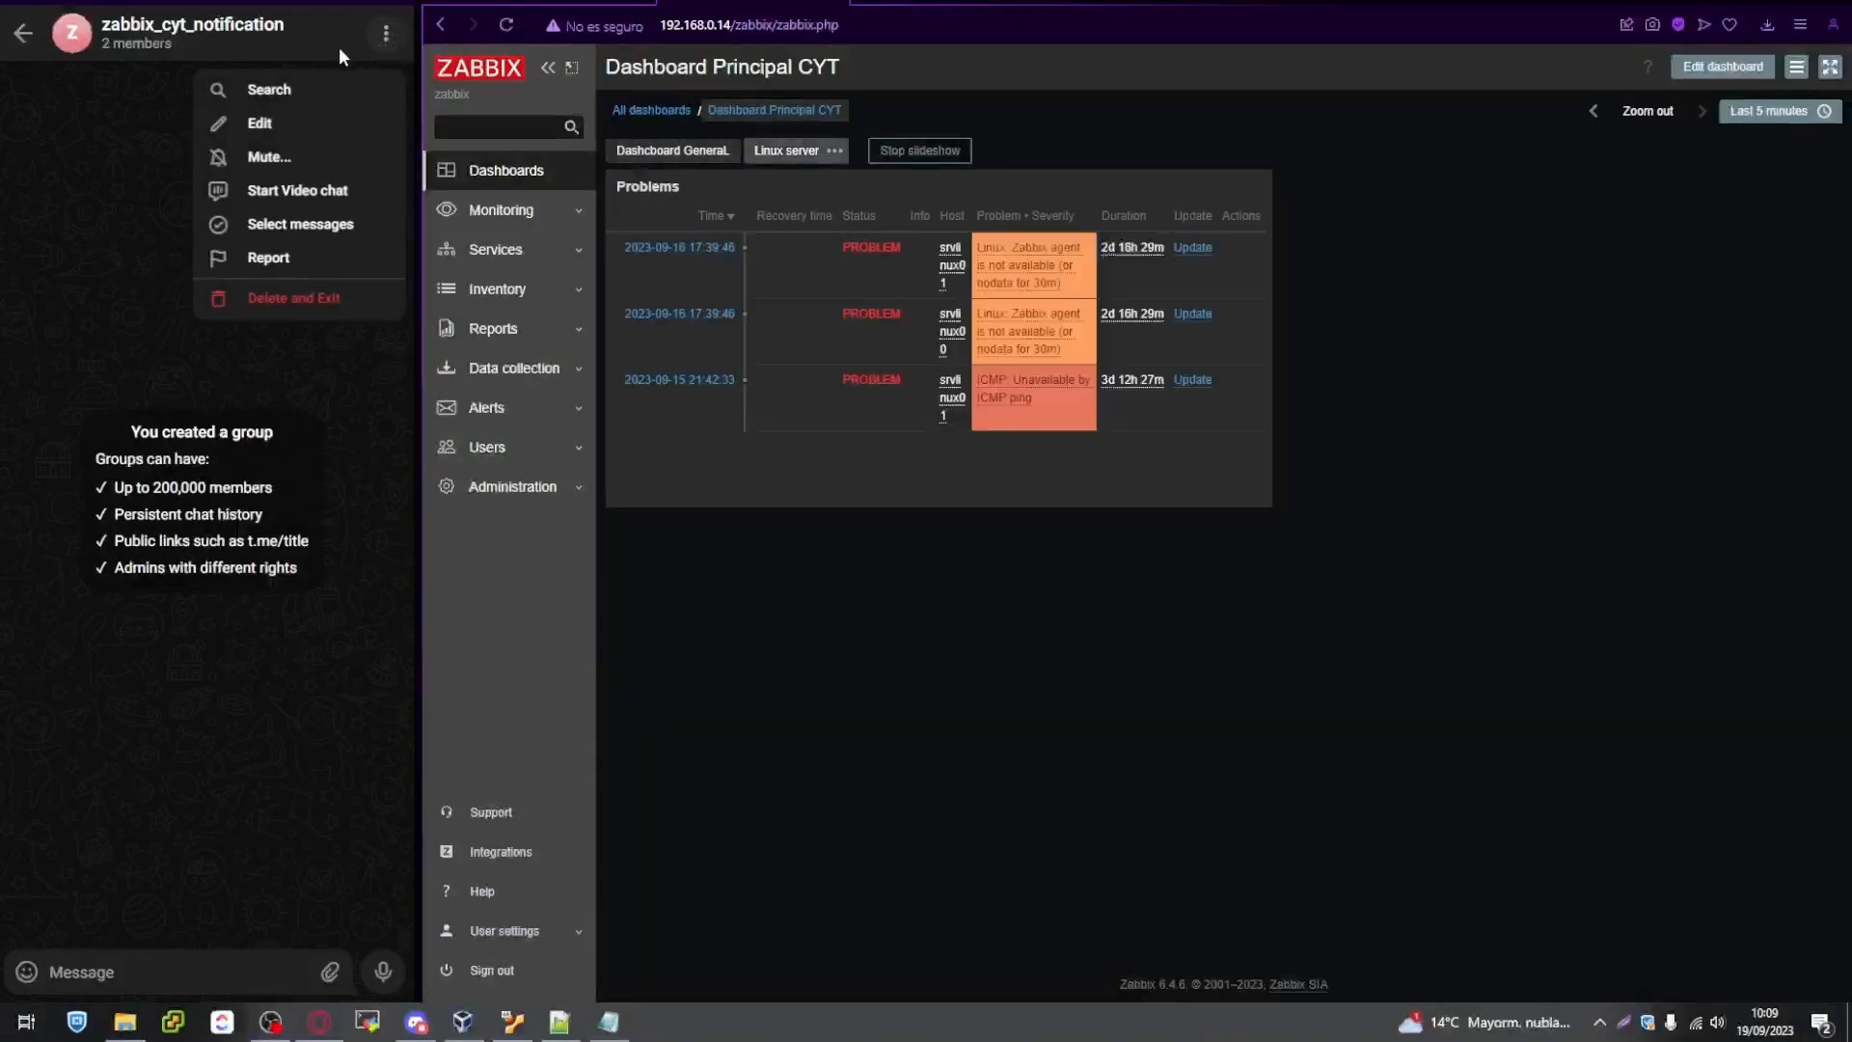
pyautogui.click(121, 43)
pyautogui.click(173, 41)
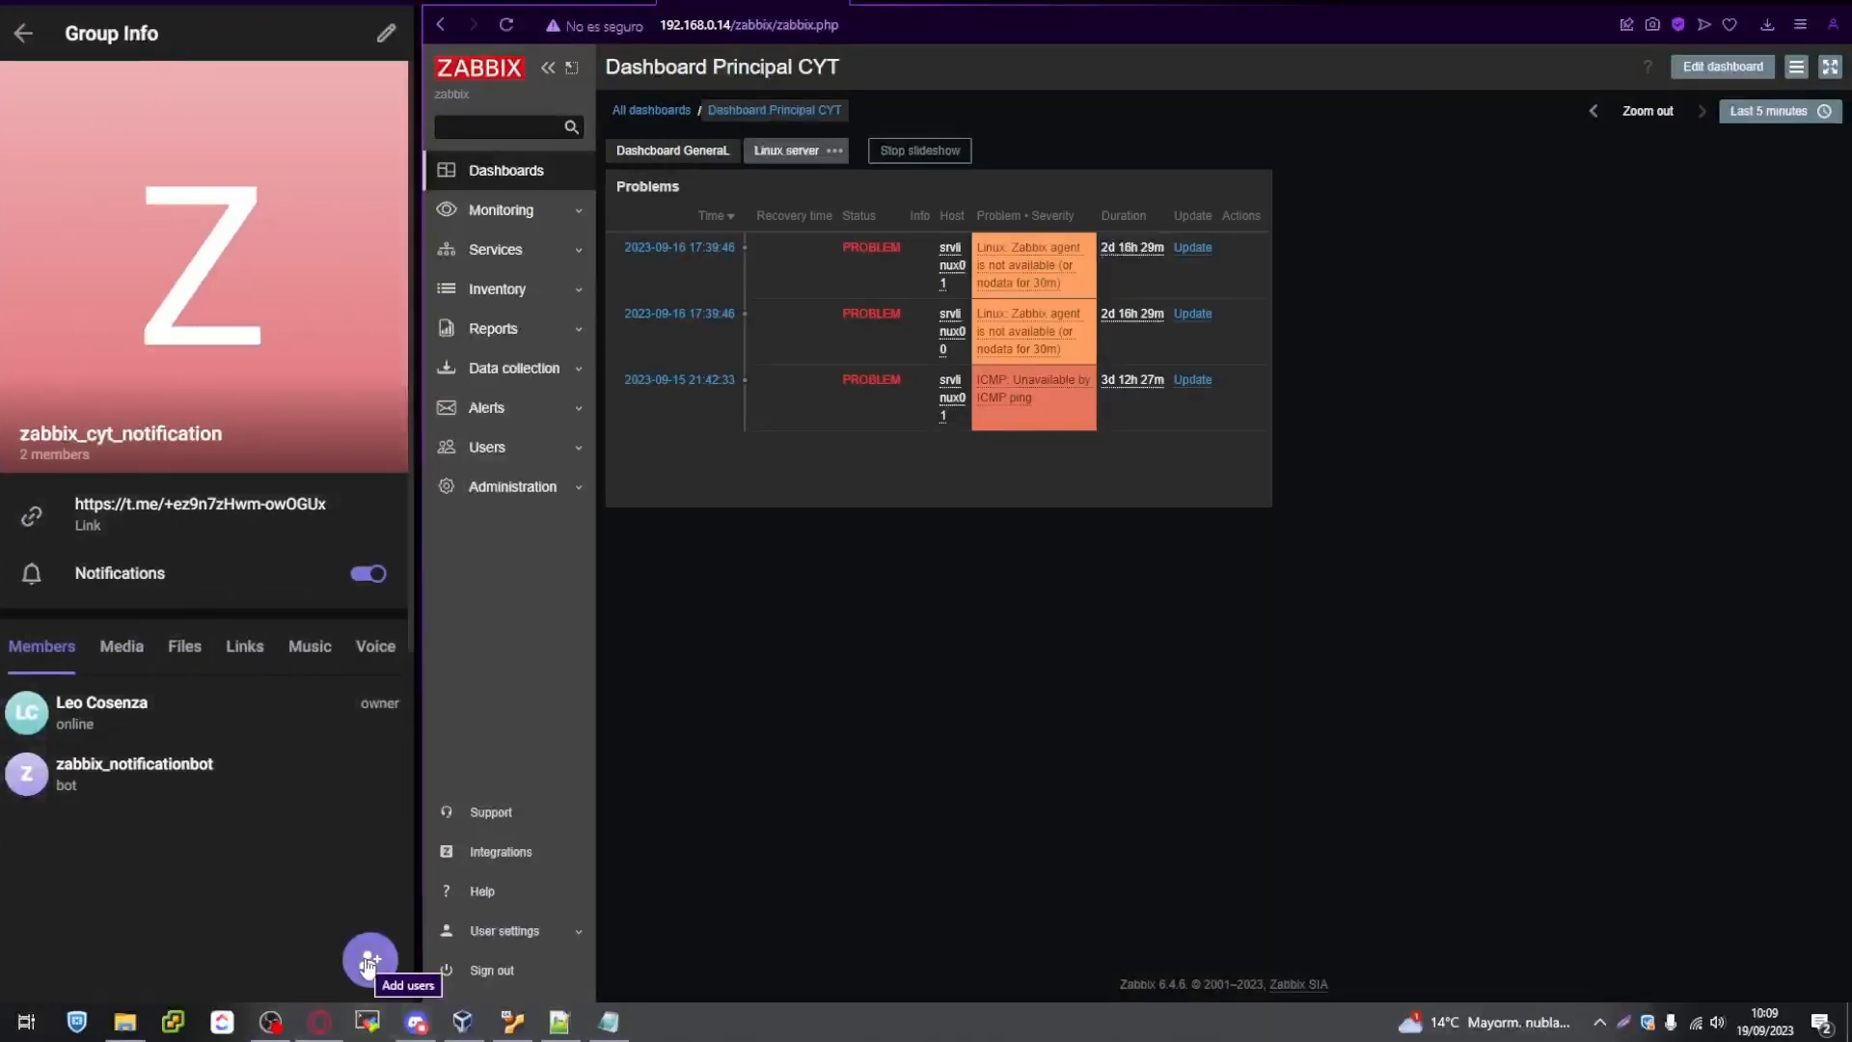
pyautogui.click(369, 962)
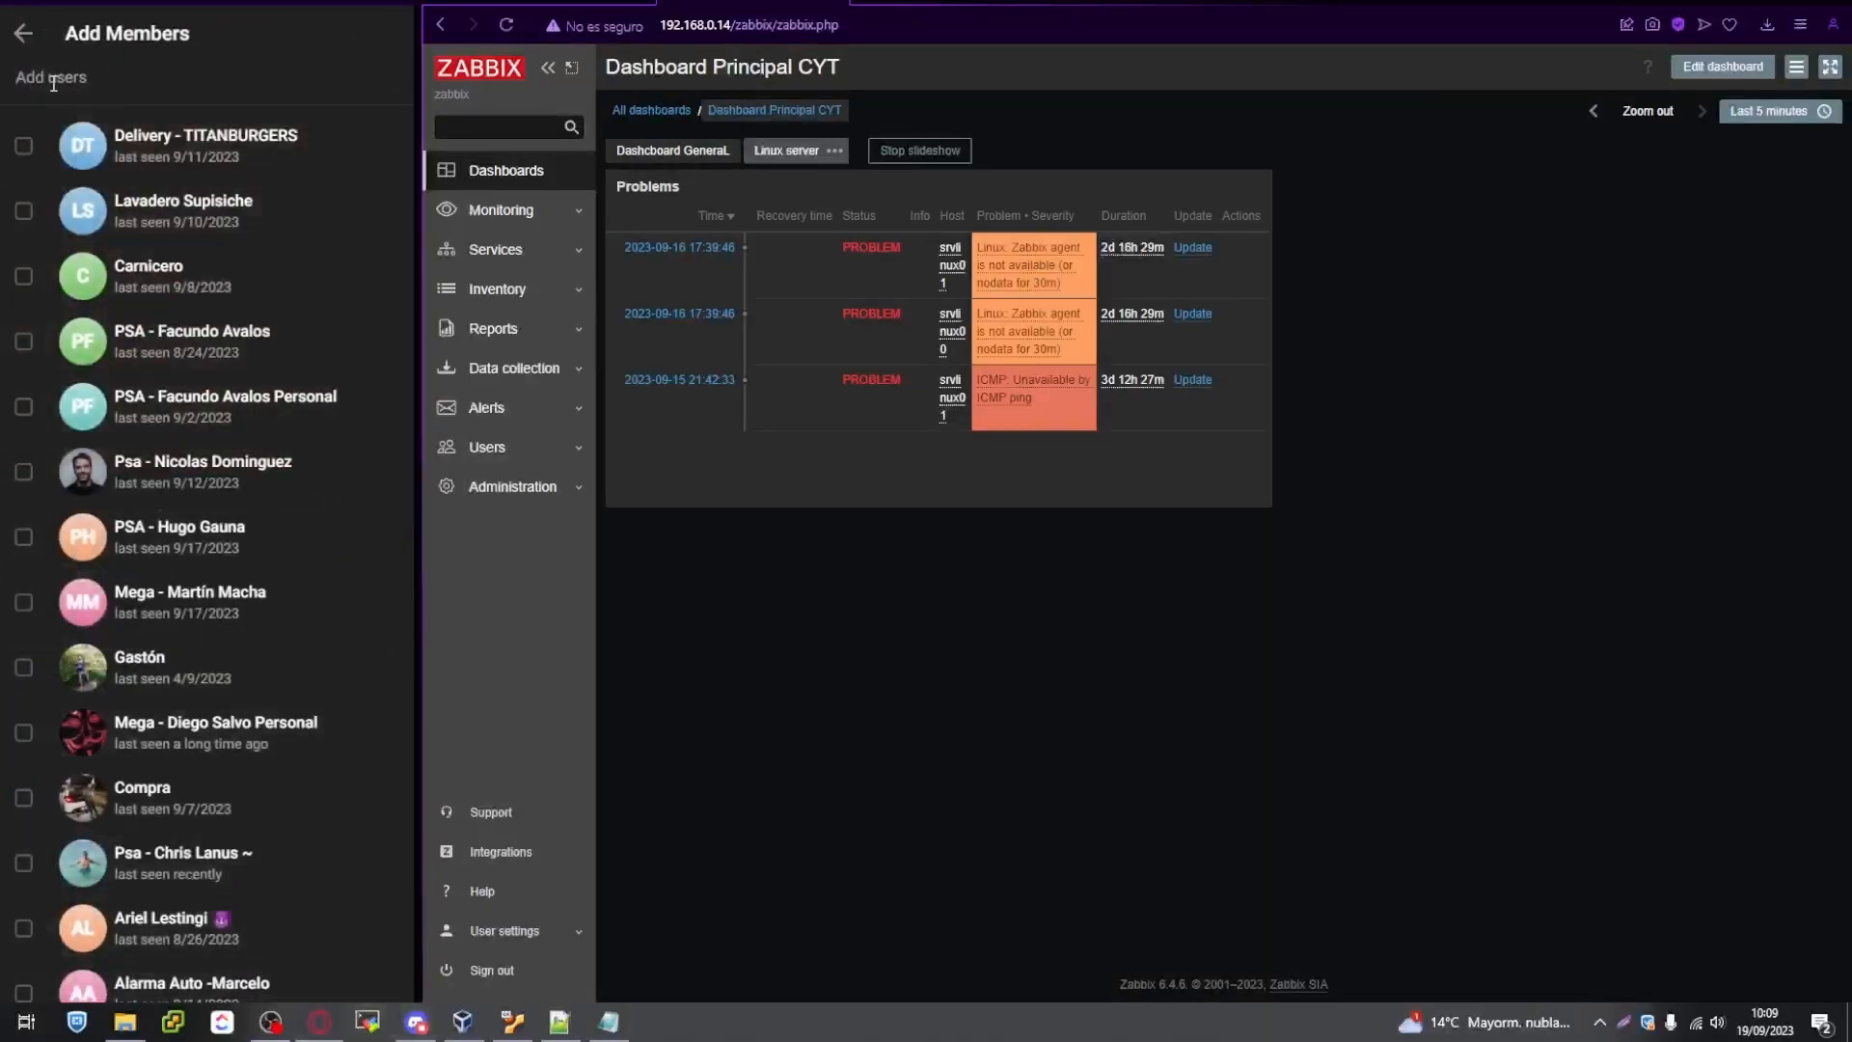
pyautogui.write('@myidbot')
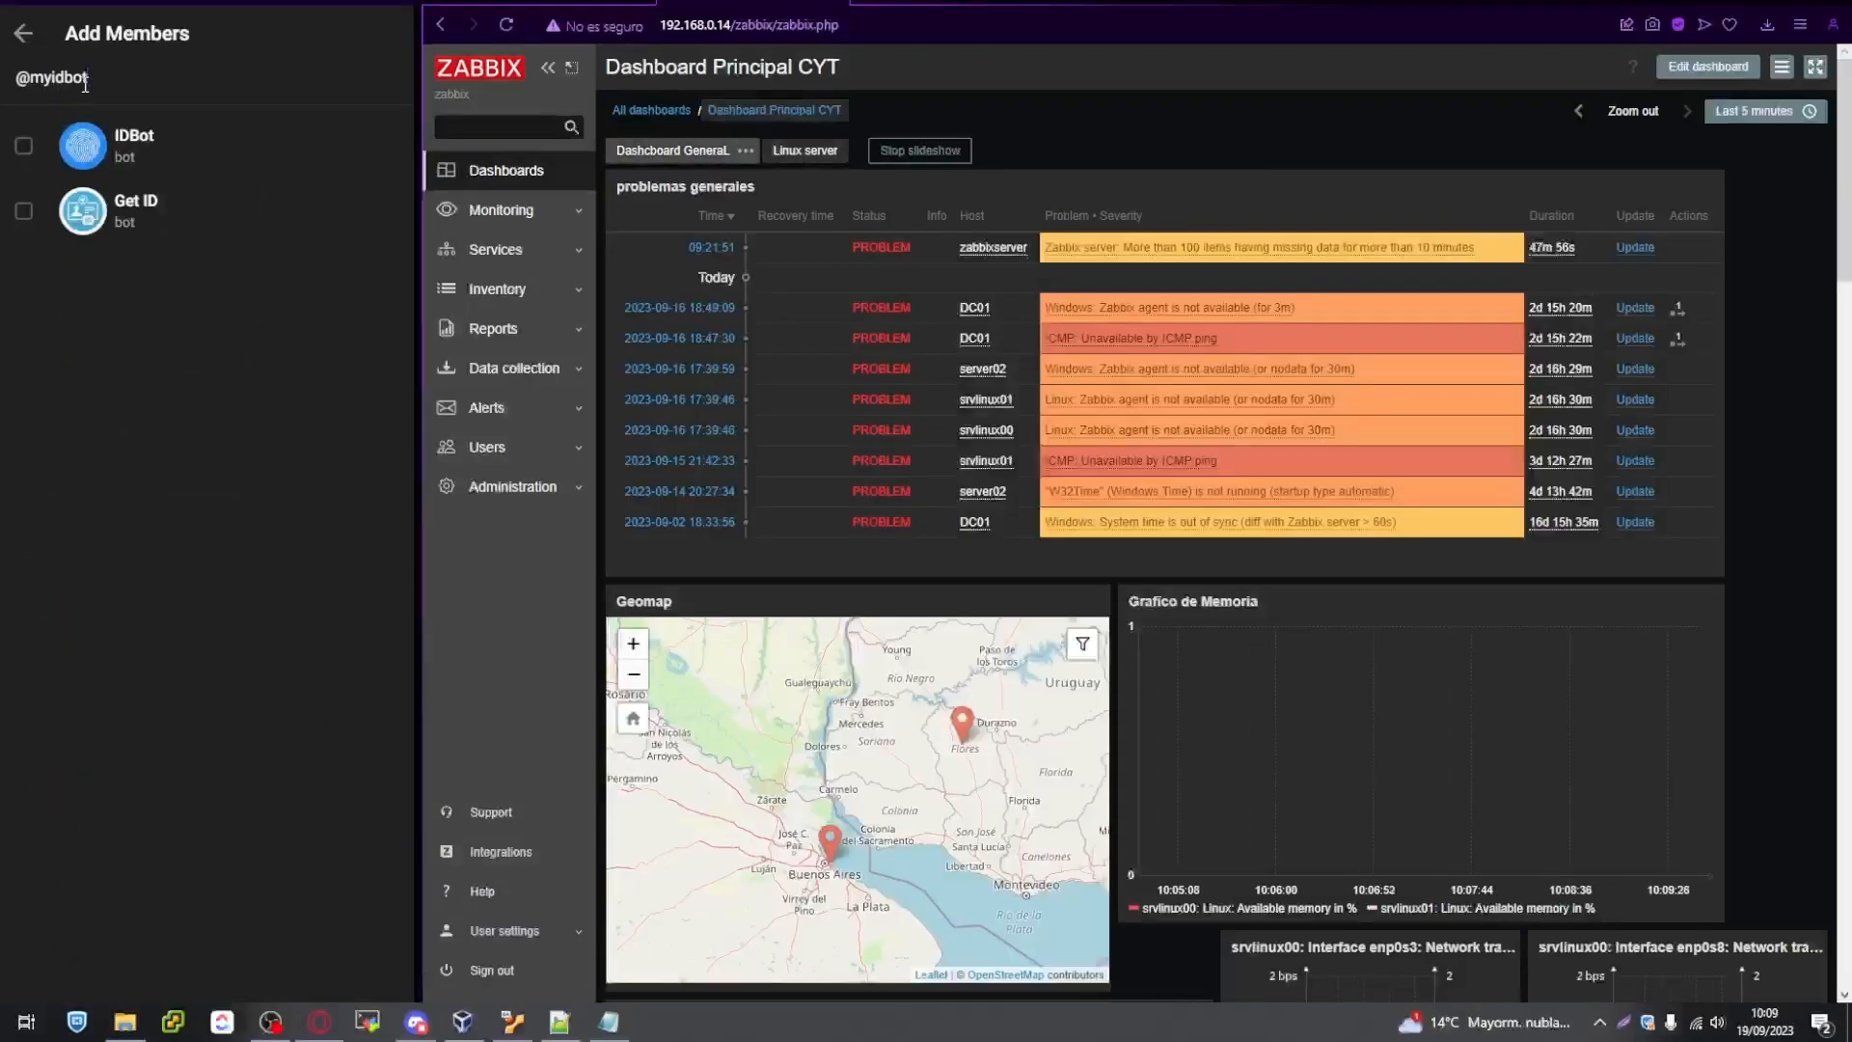
pyautogui.click(50, 172)
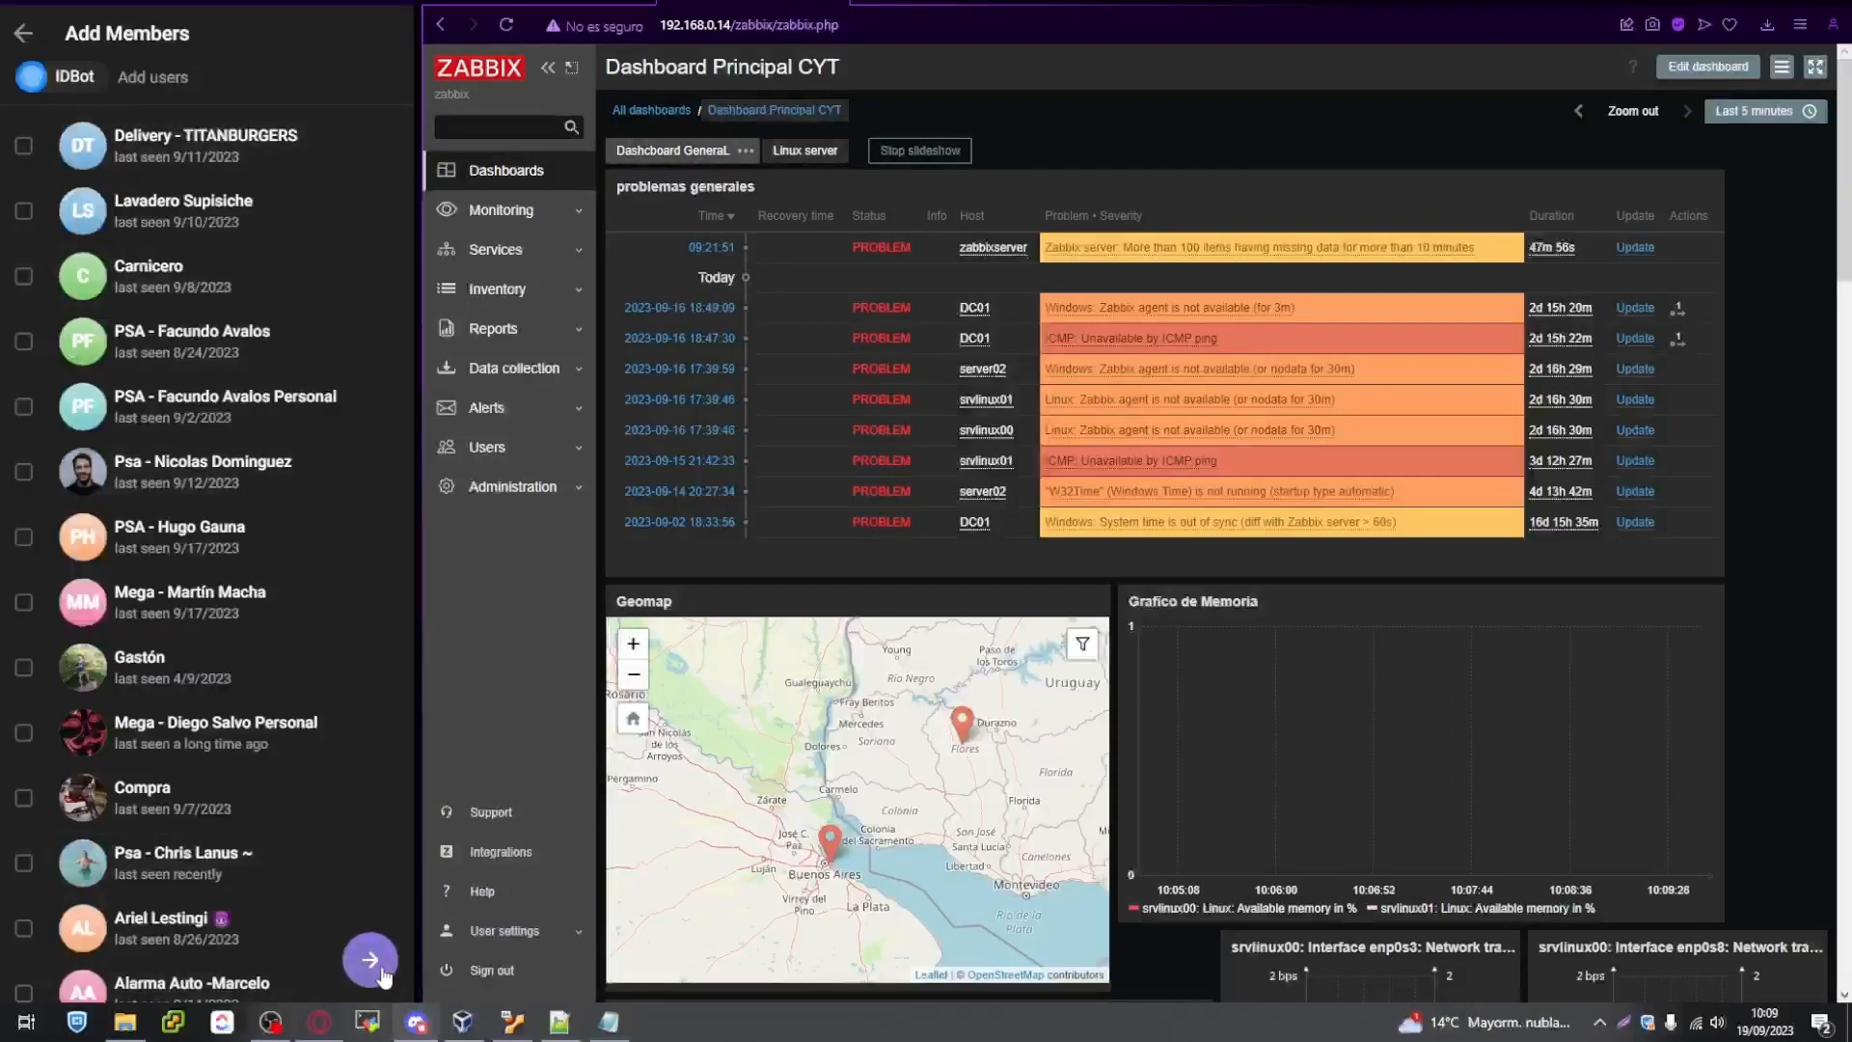
pyautogui.click(376, 968)
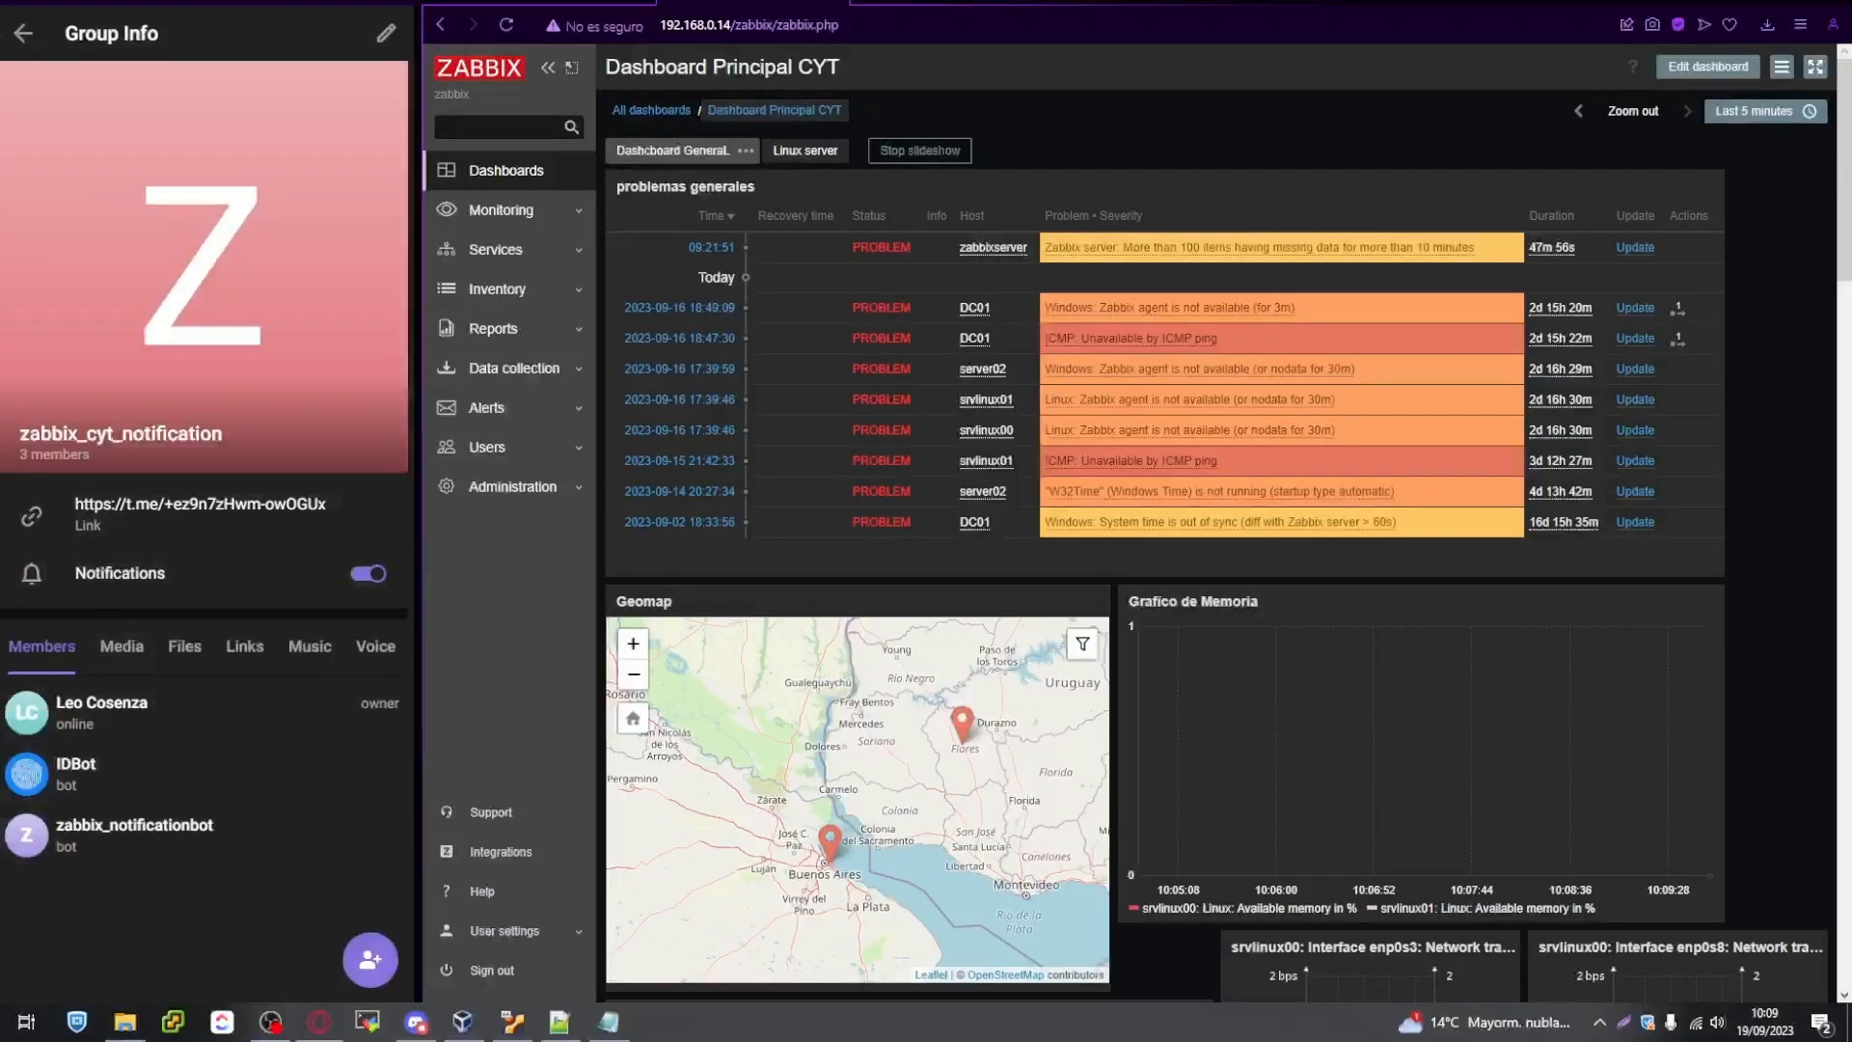
# Return to the zabbix_cyt_notification chat and send the command /getgroupid@myidbot
pyautogui.click(24, 38)
pyautogui.click(164, 981)
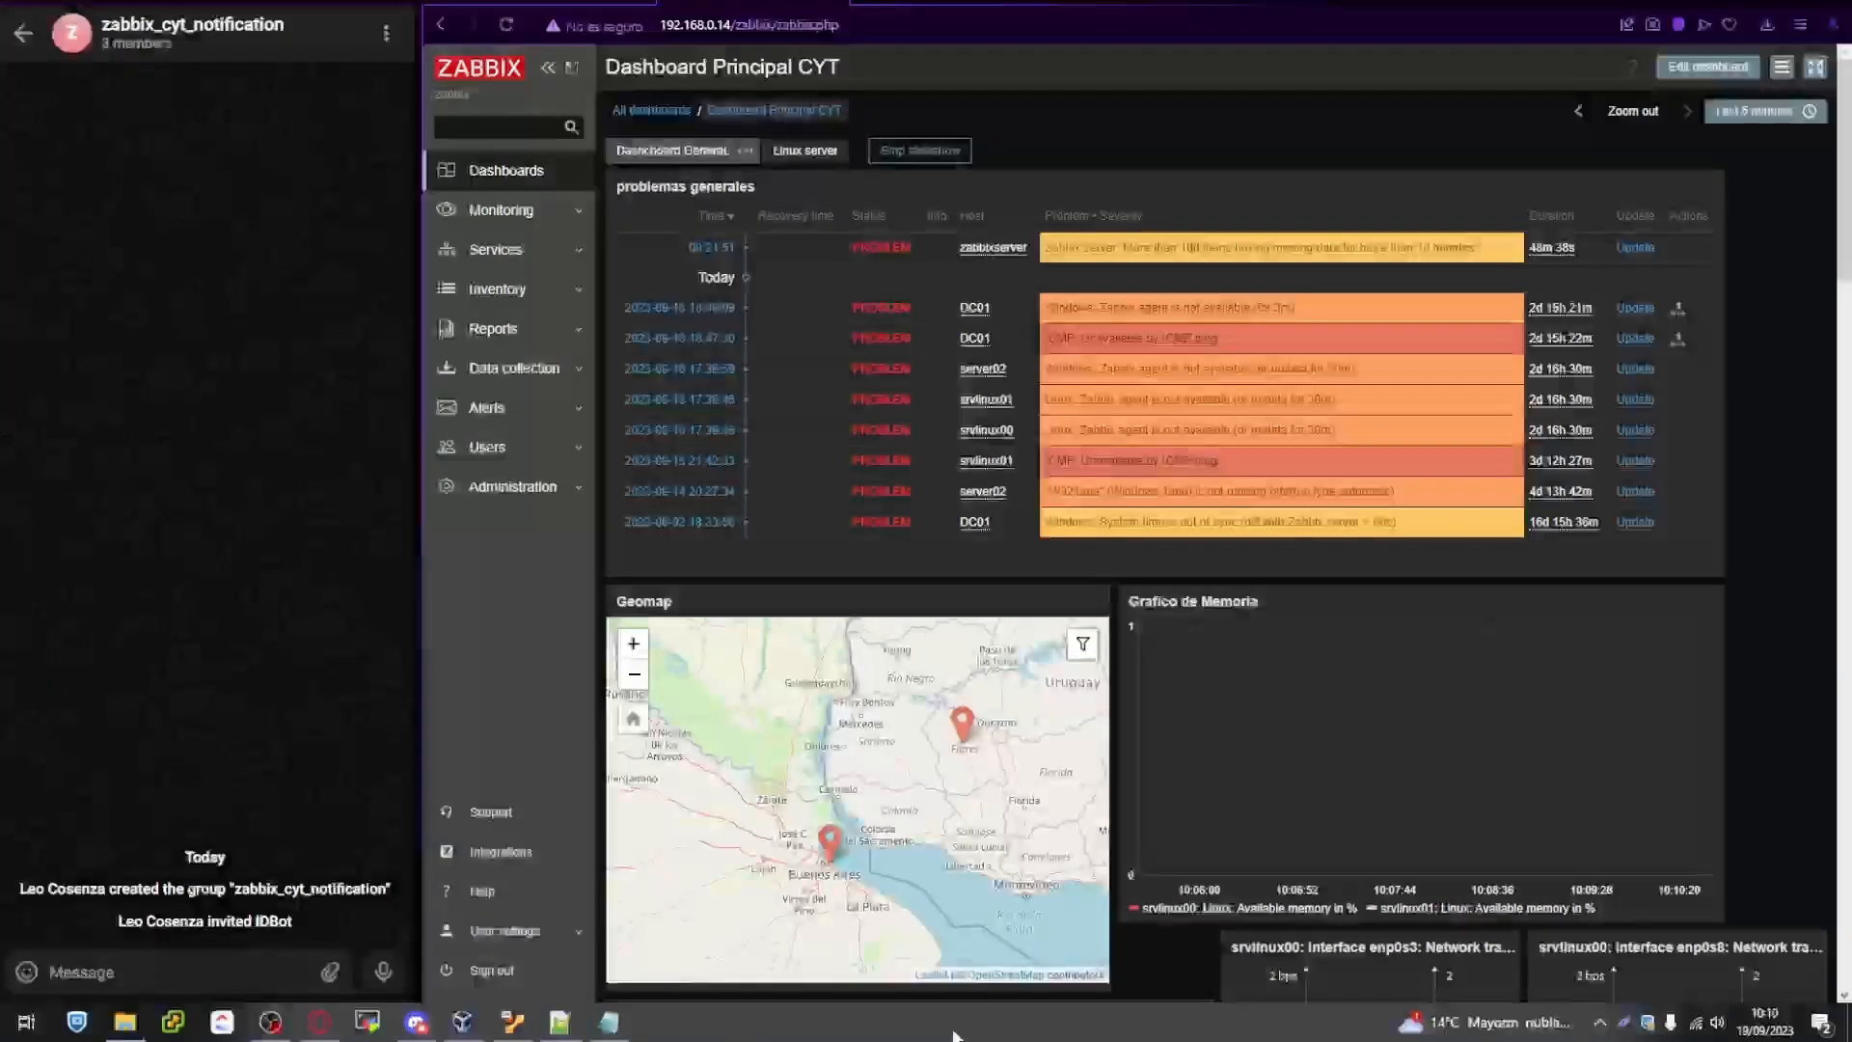
pyautogui.write('/getgroupid@myidbot')
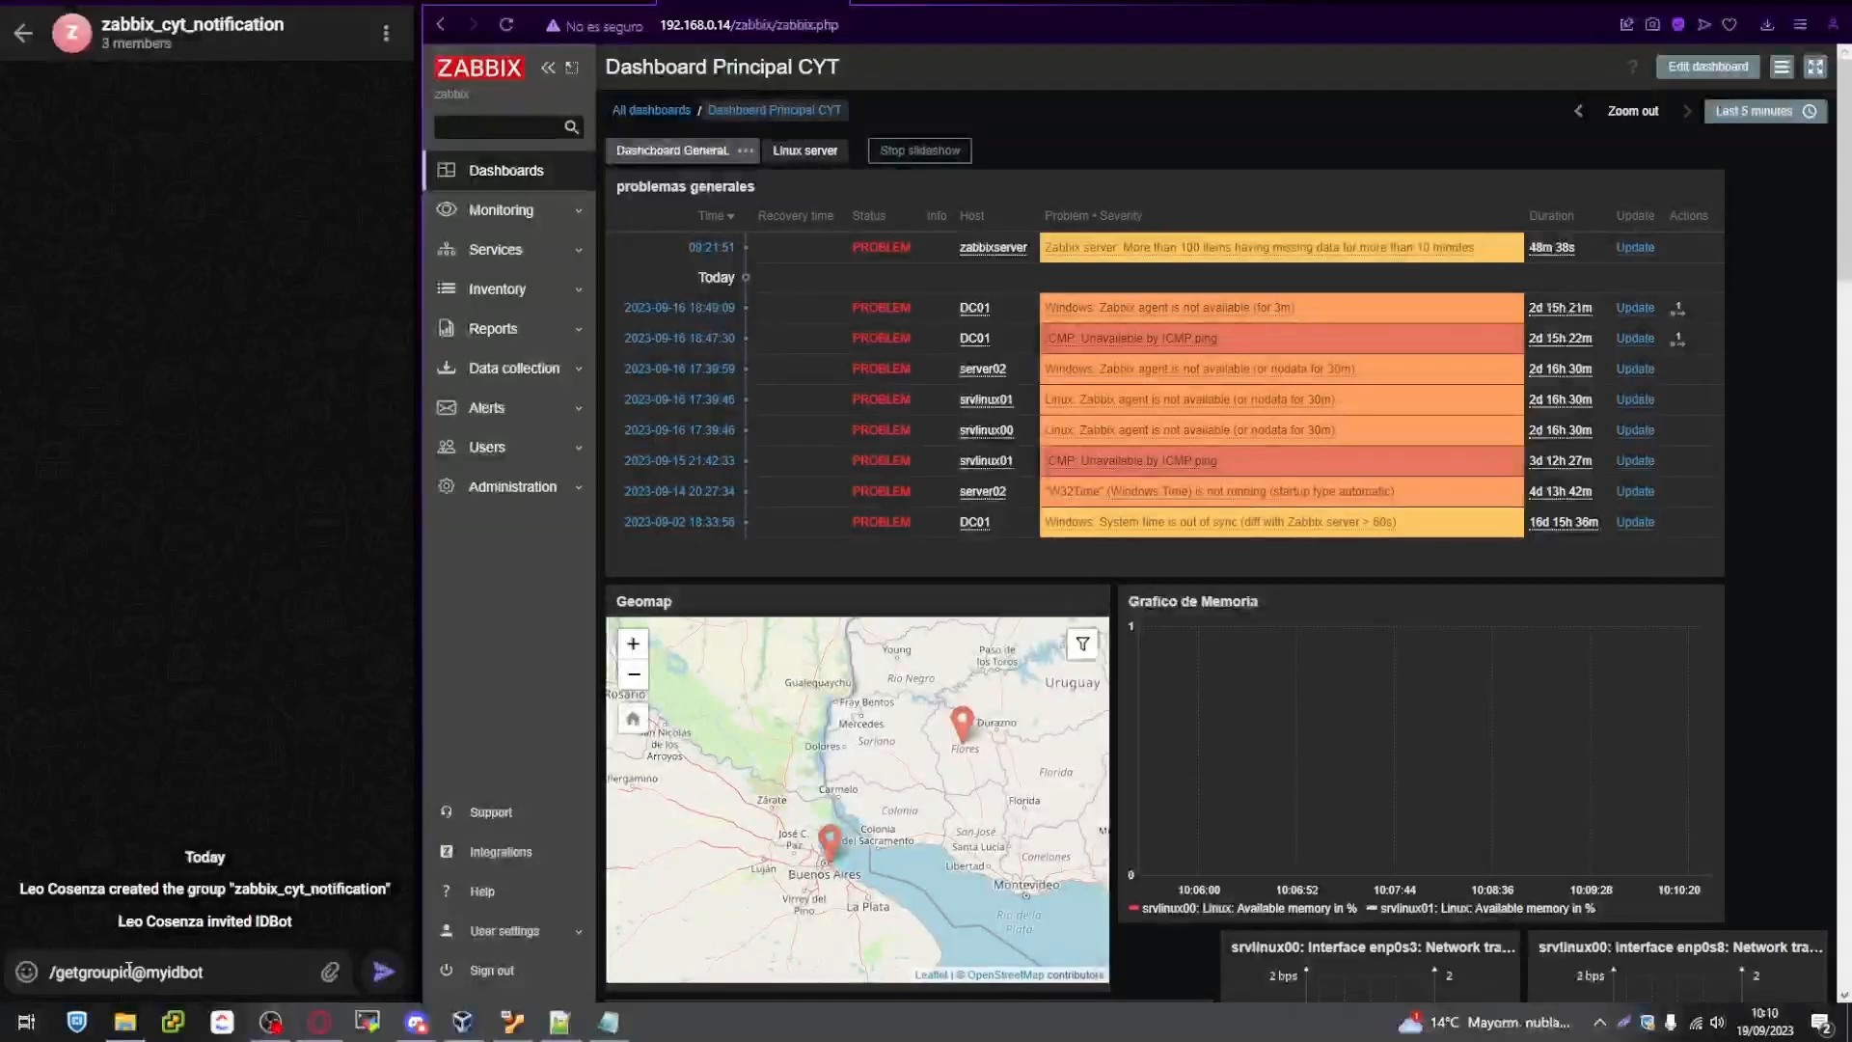
pyautogui.press('Return')
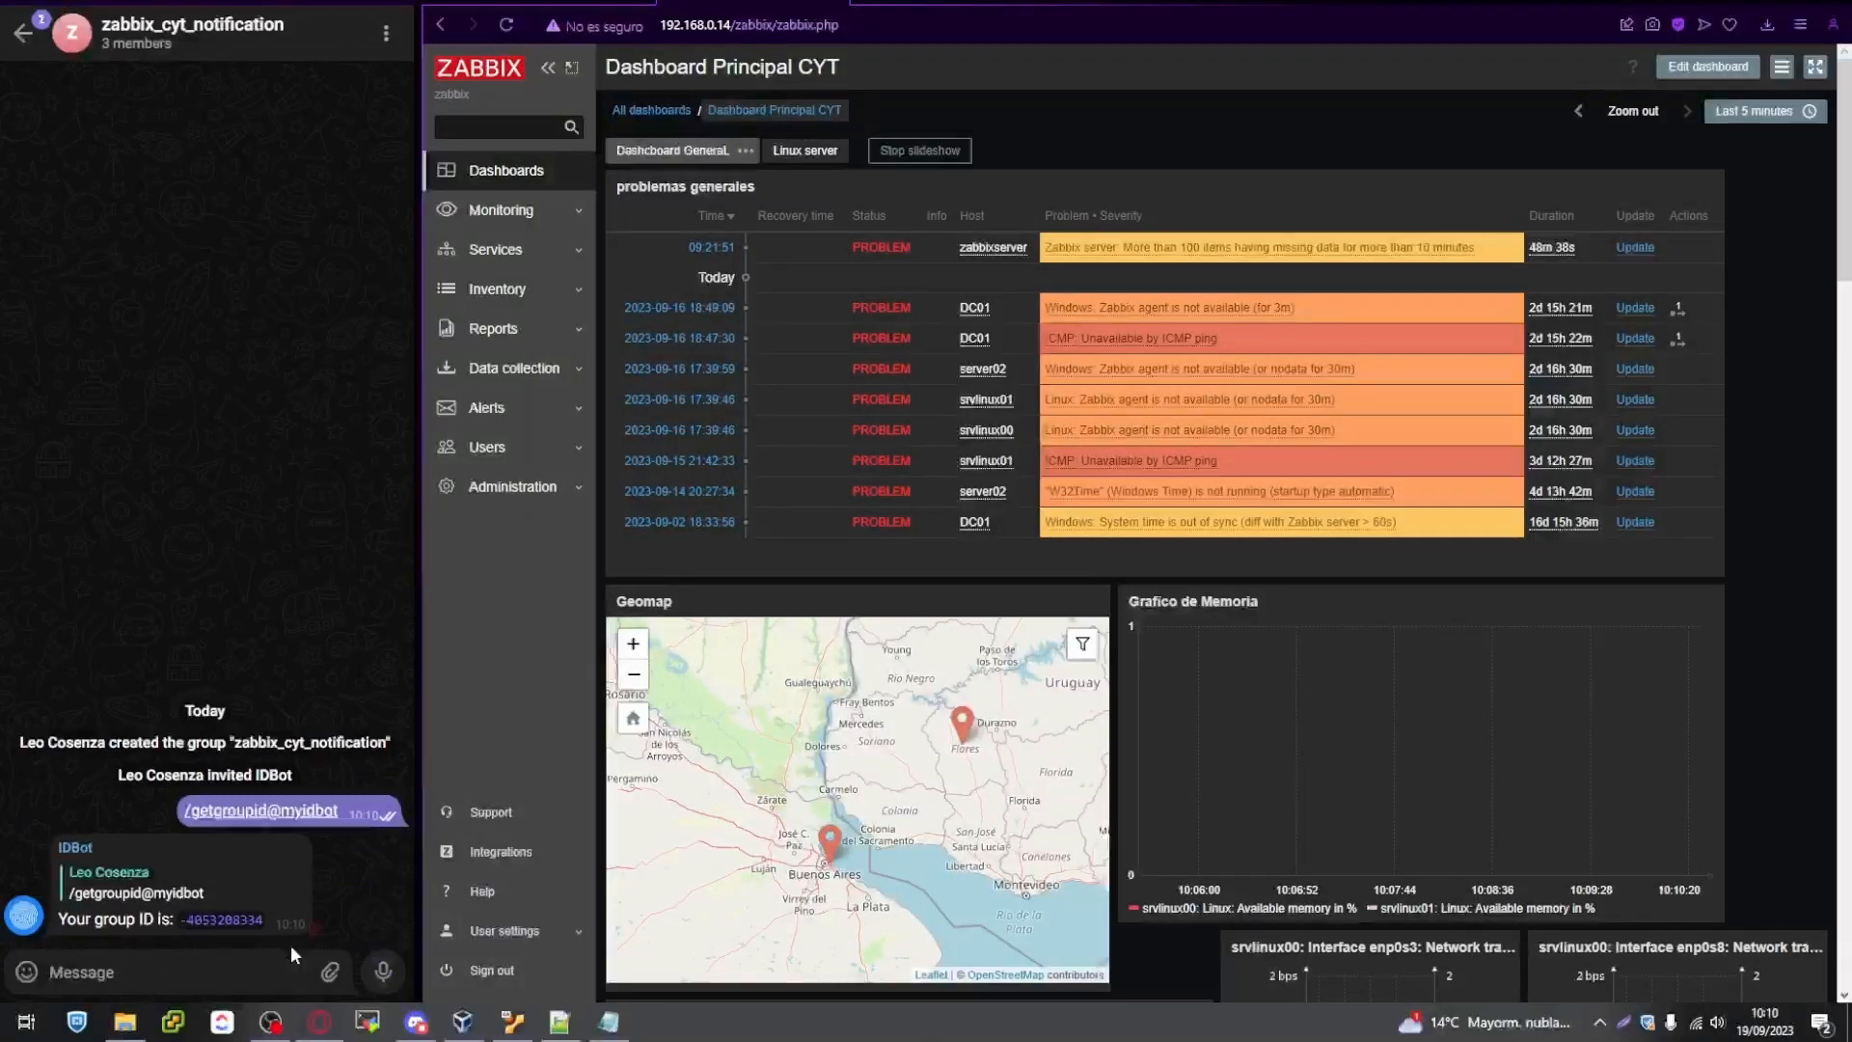
# Copy the group ID from IDBot's reply and paste it below the bot token in the Notepad notes
pyautogui.moveTo(178, 928); pyautogui.dragTo(266, 924)
pyautogui.hotkey('ctrl', 'c')
pyautogui.click(608, 1022)
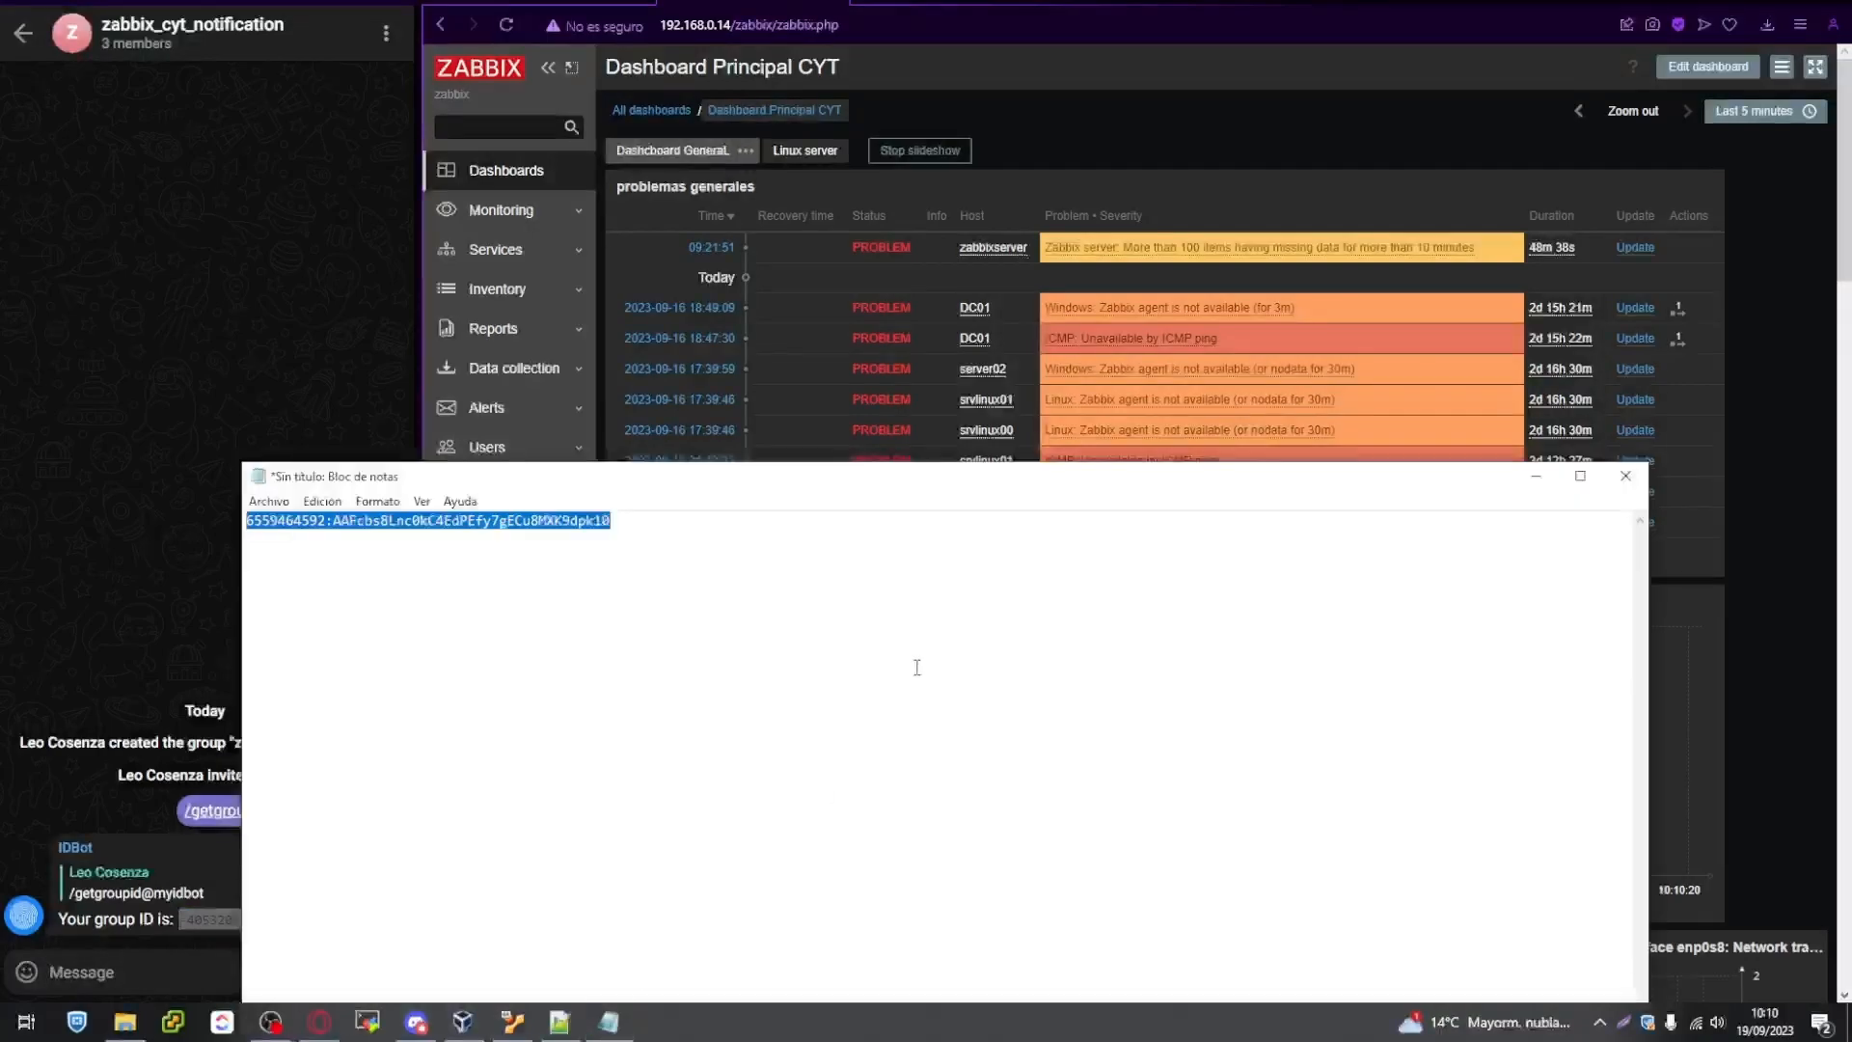
pyautogui.click(615, 530)
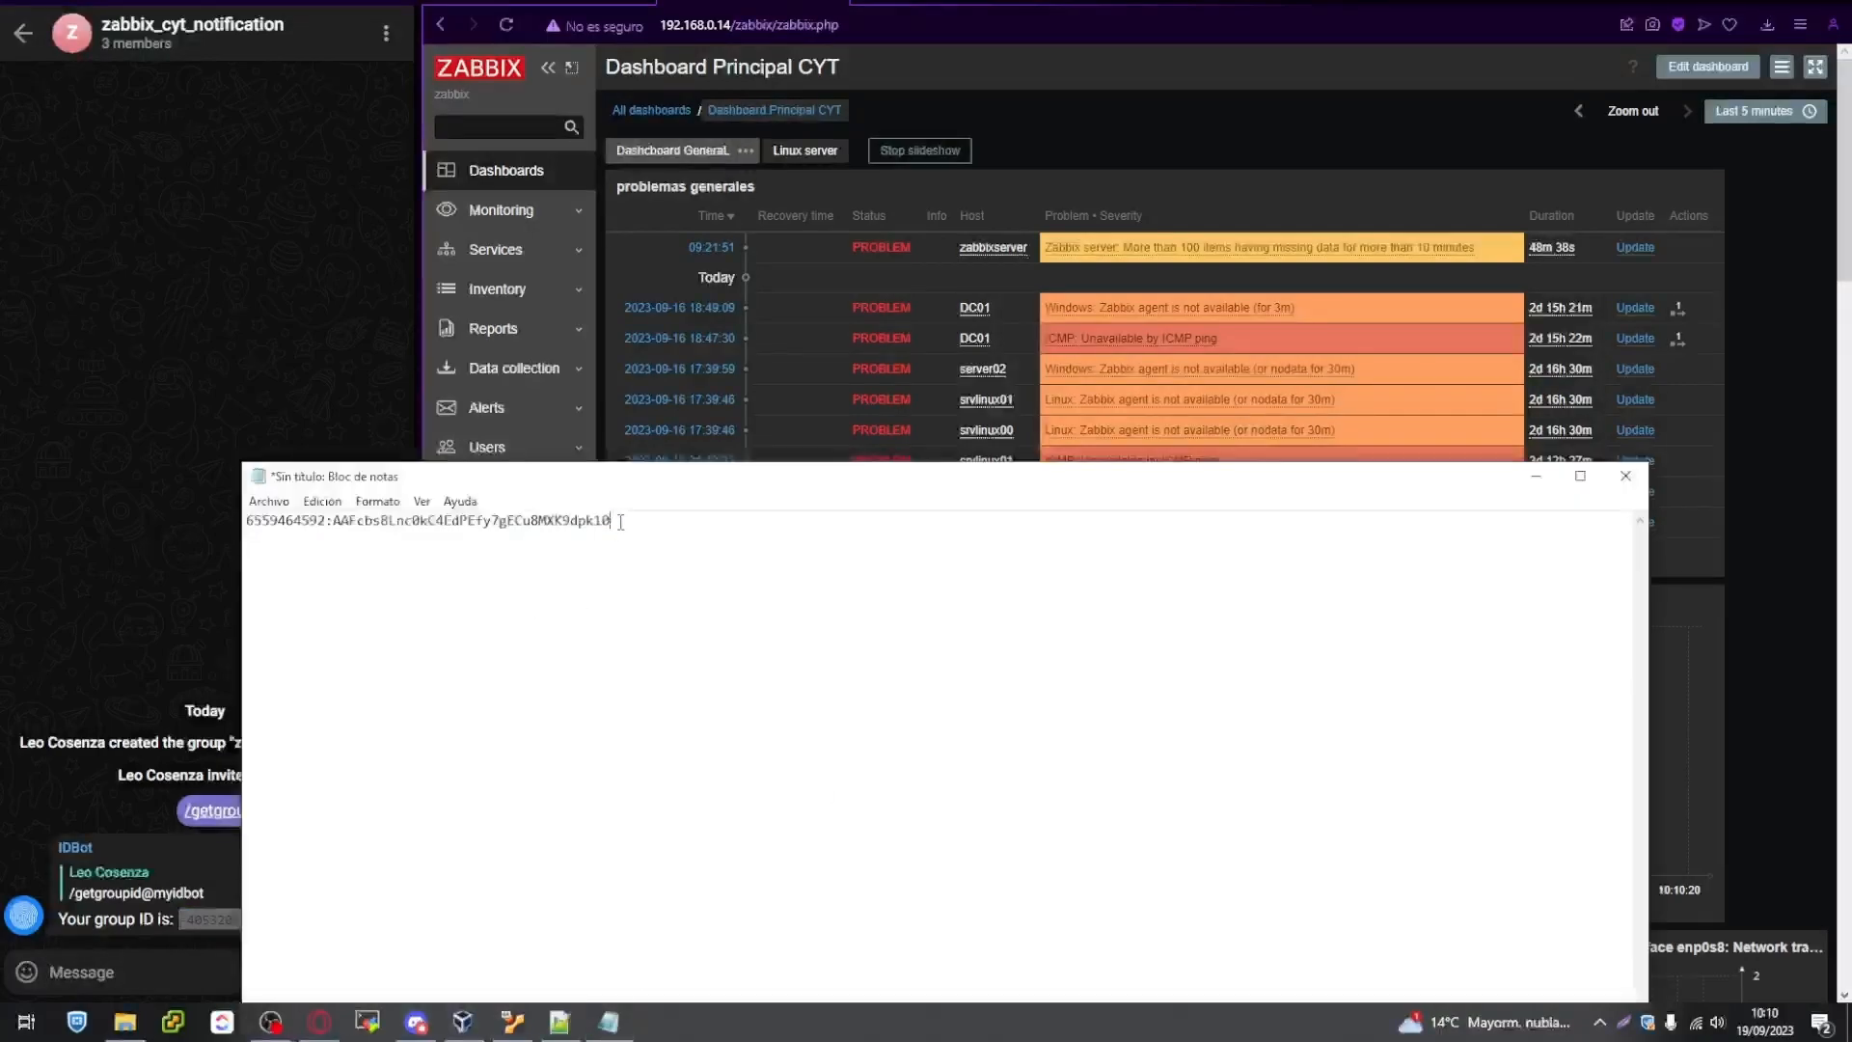
pyautogui.press('Return')
pyautogui.hotkey('ctrl', 'v')
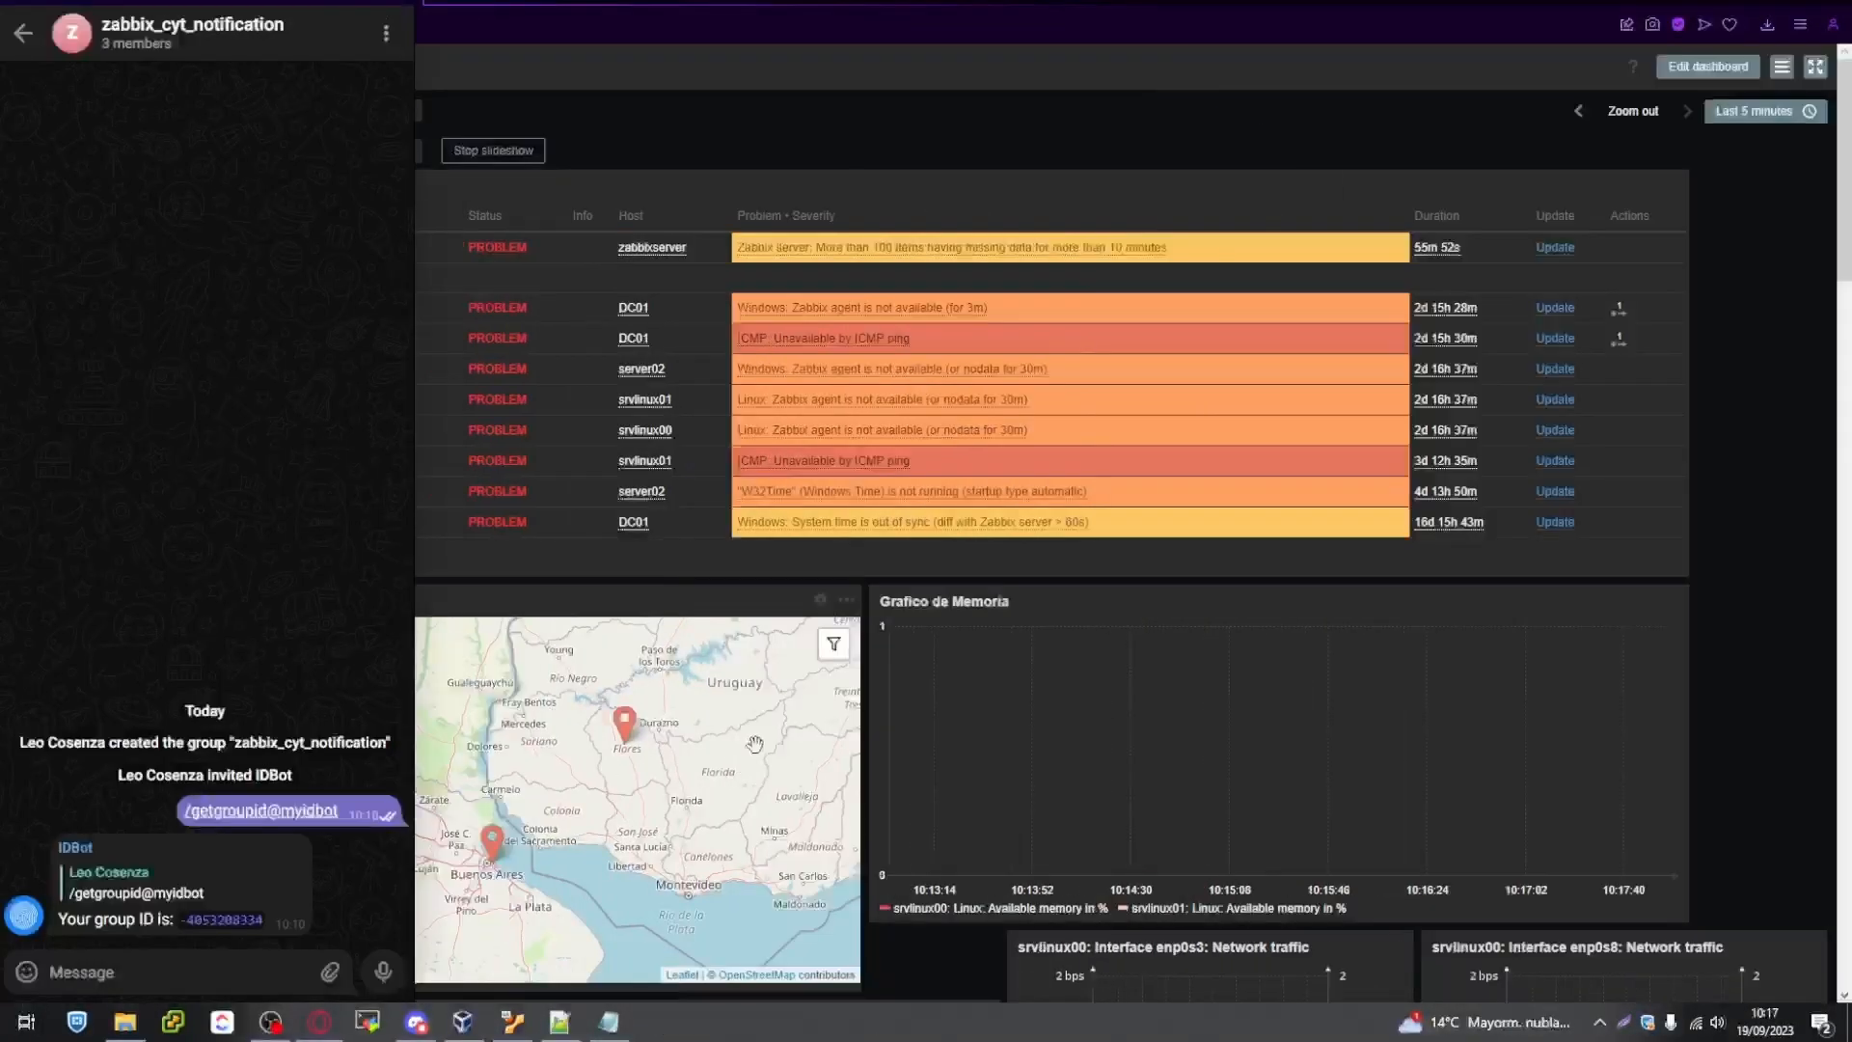
# Switch to Zabbix and open the Telegram webhook from the alert media types for editing
pyautogui.click(1167, 661)
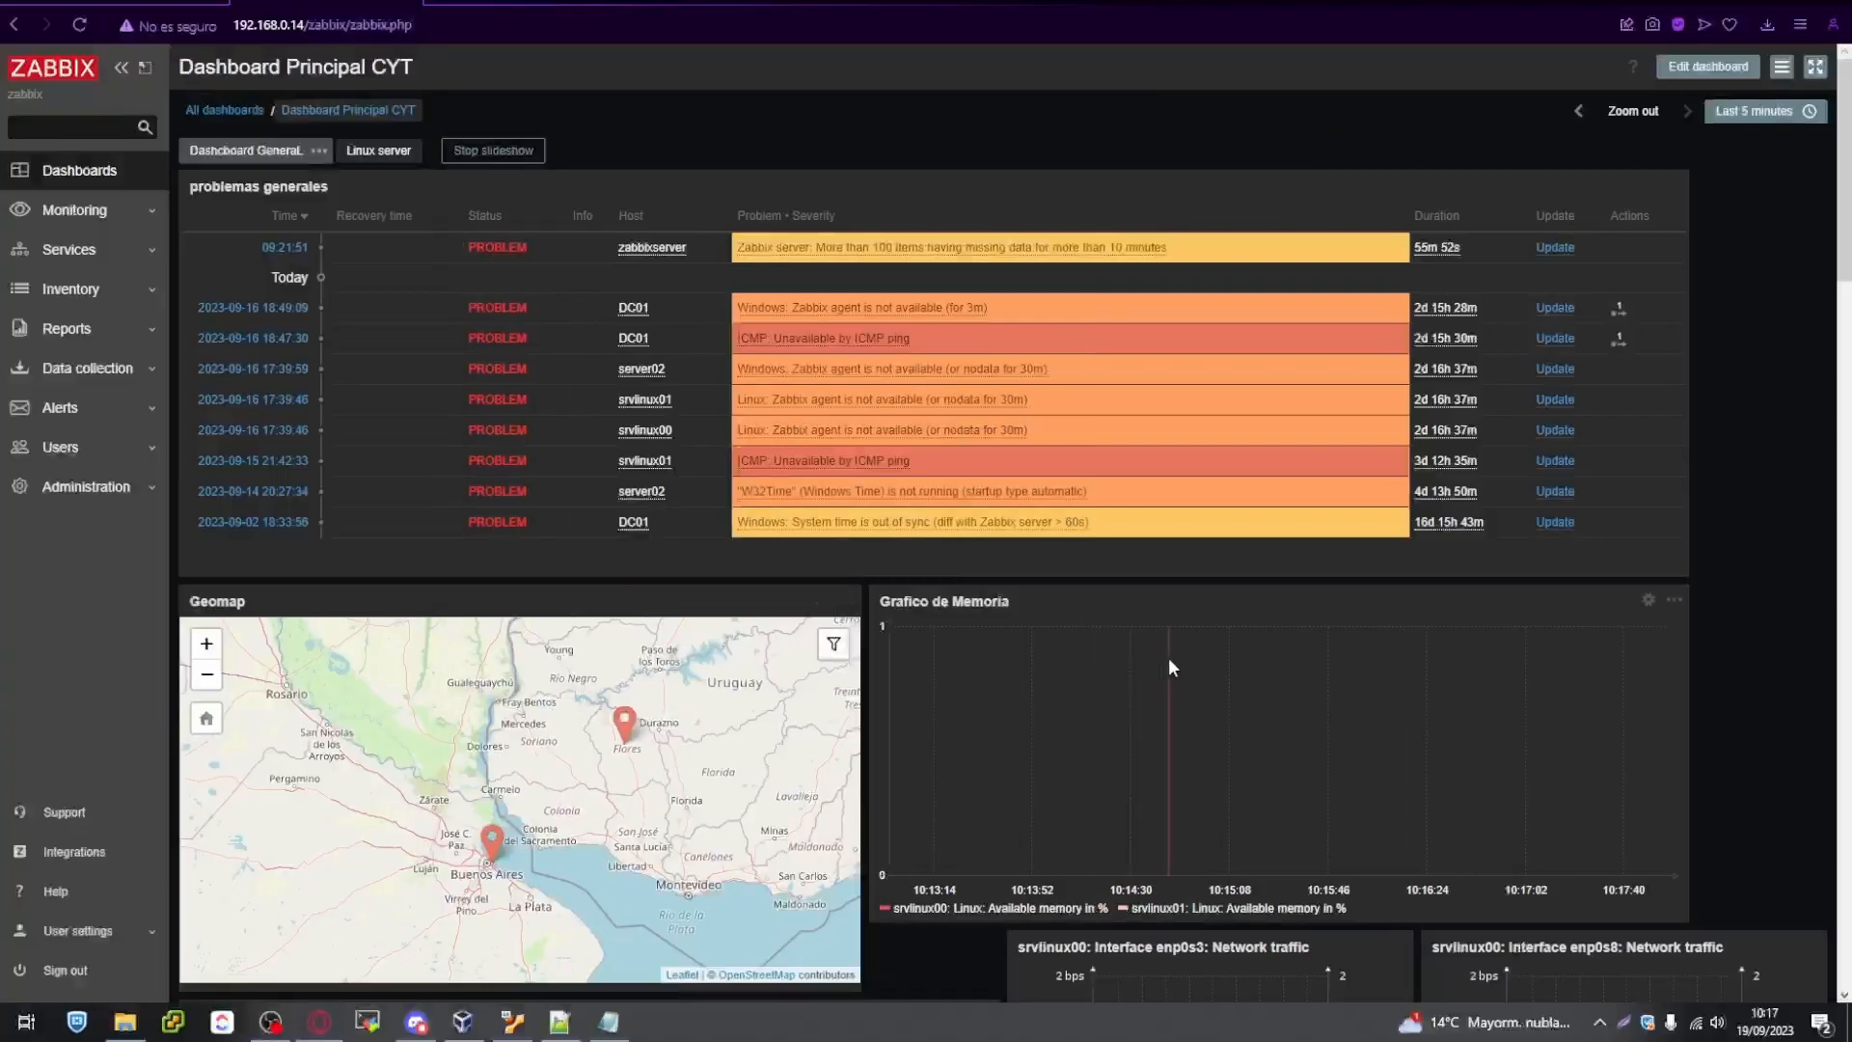
pyautogui.click(82, 413)
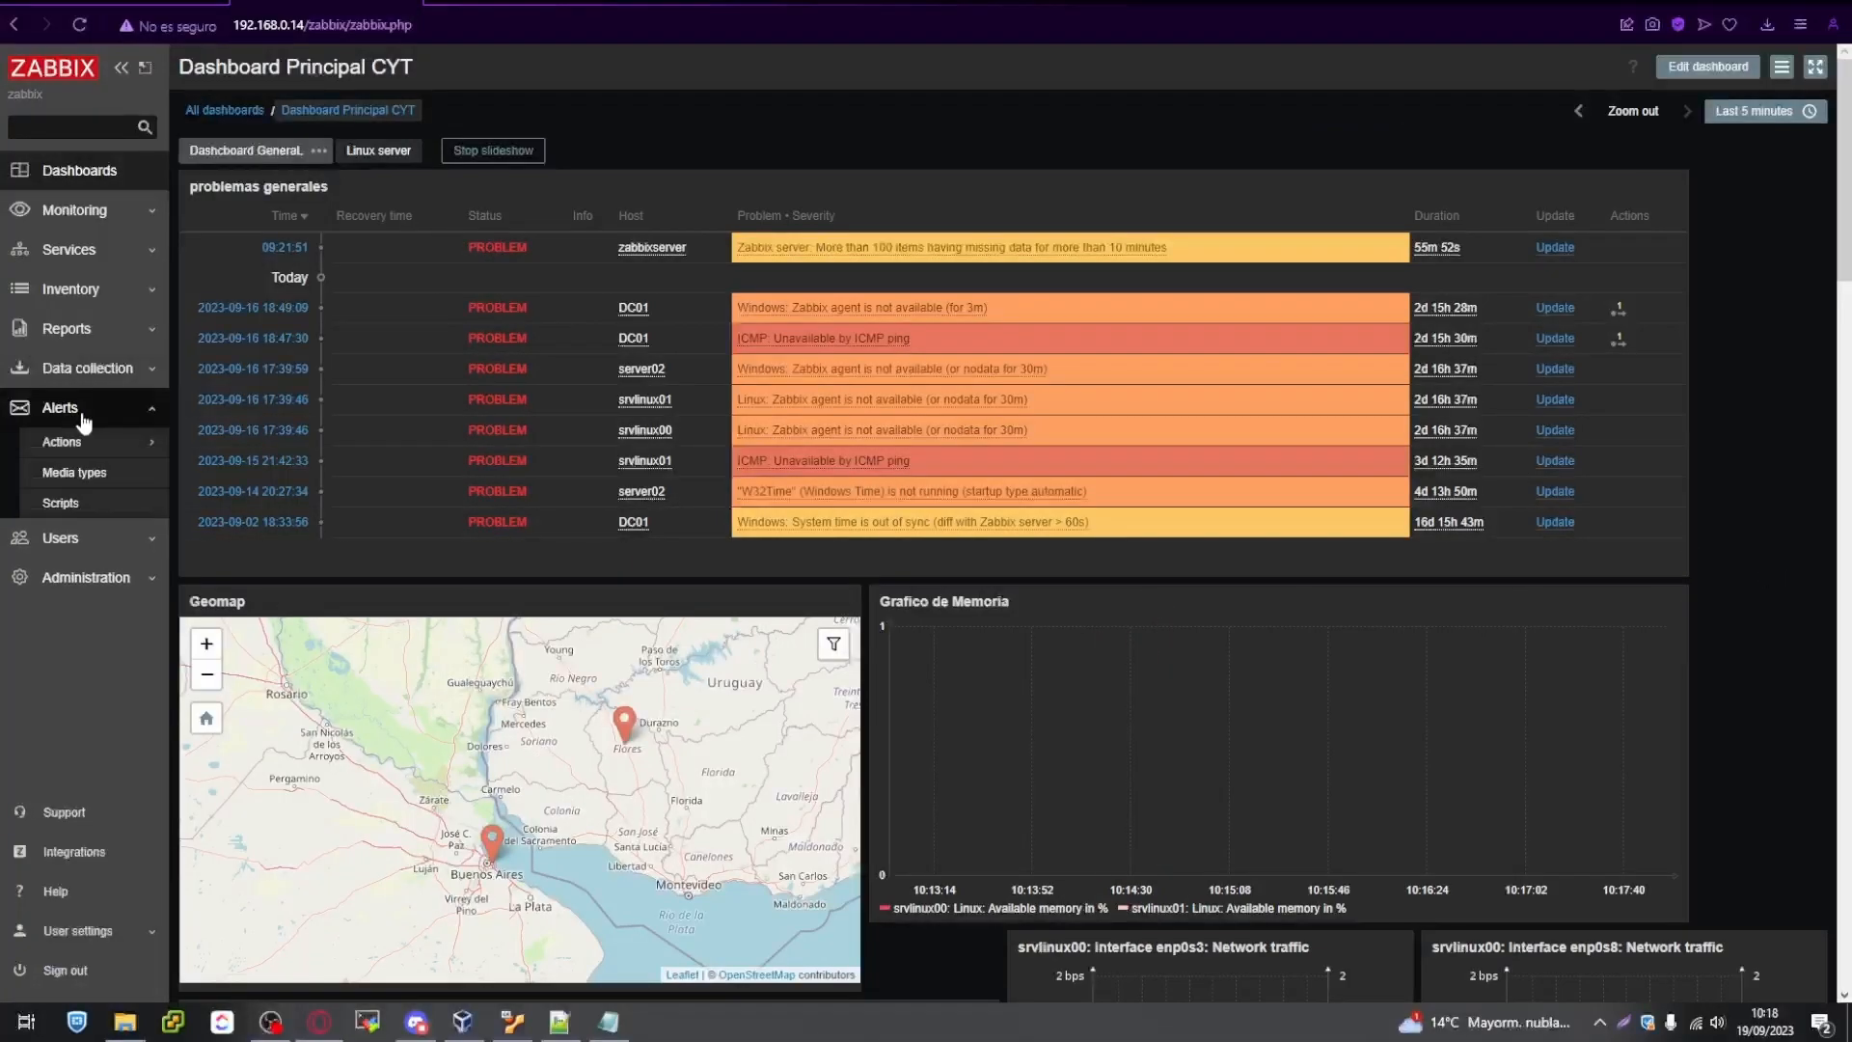
pyautogui.click(81, 473)
pyautogui.scroll(-10, 444, 627)
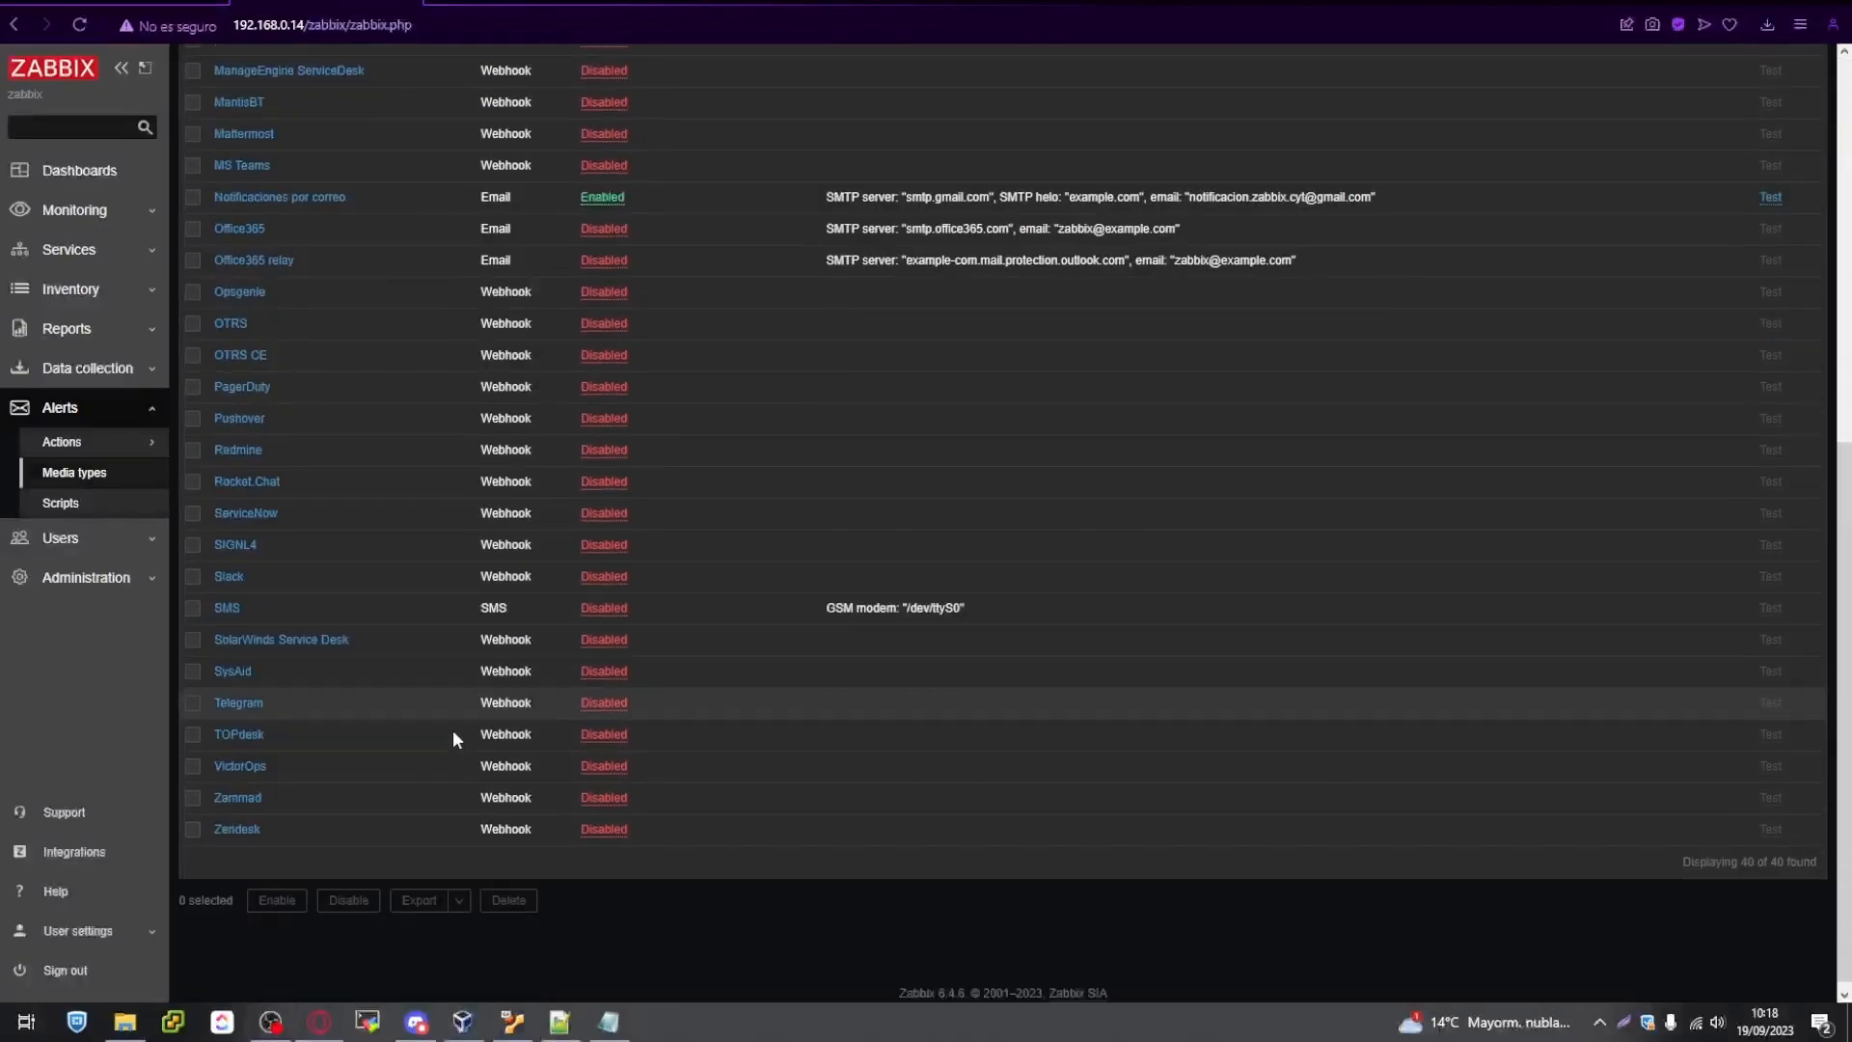
pyautogui.click(241, 712)
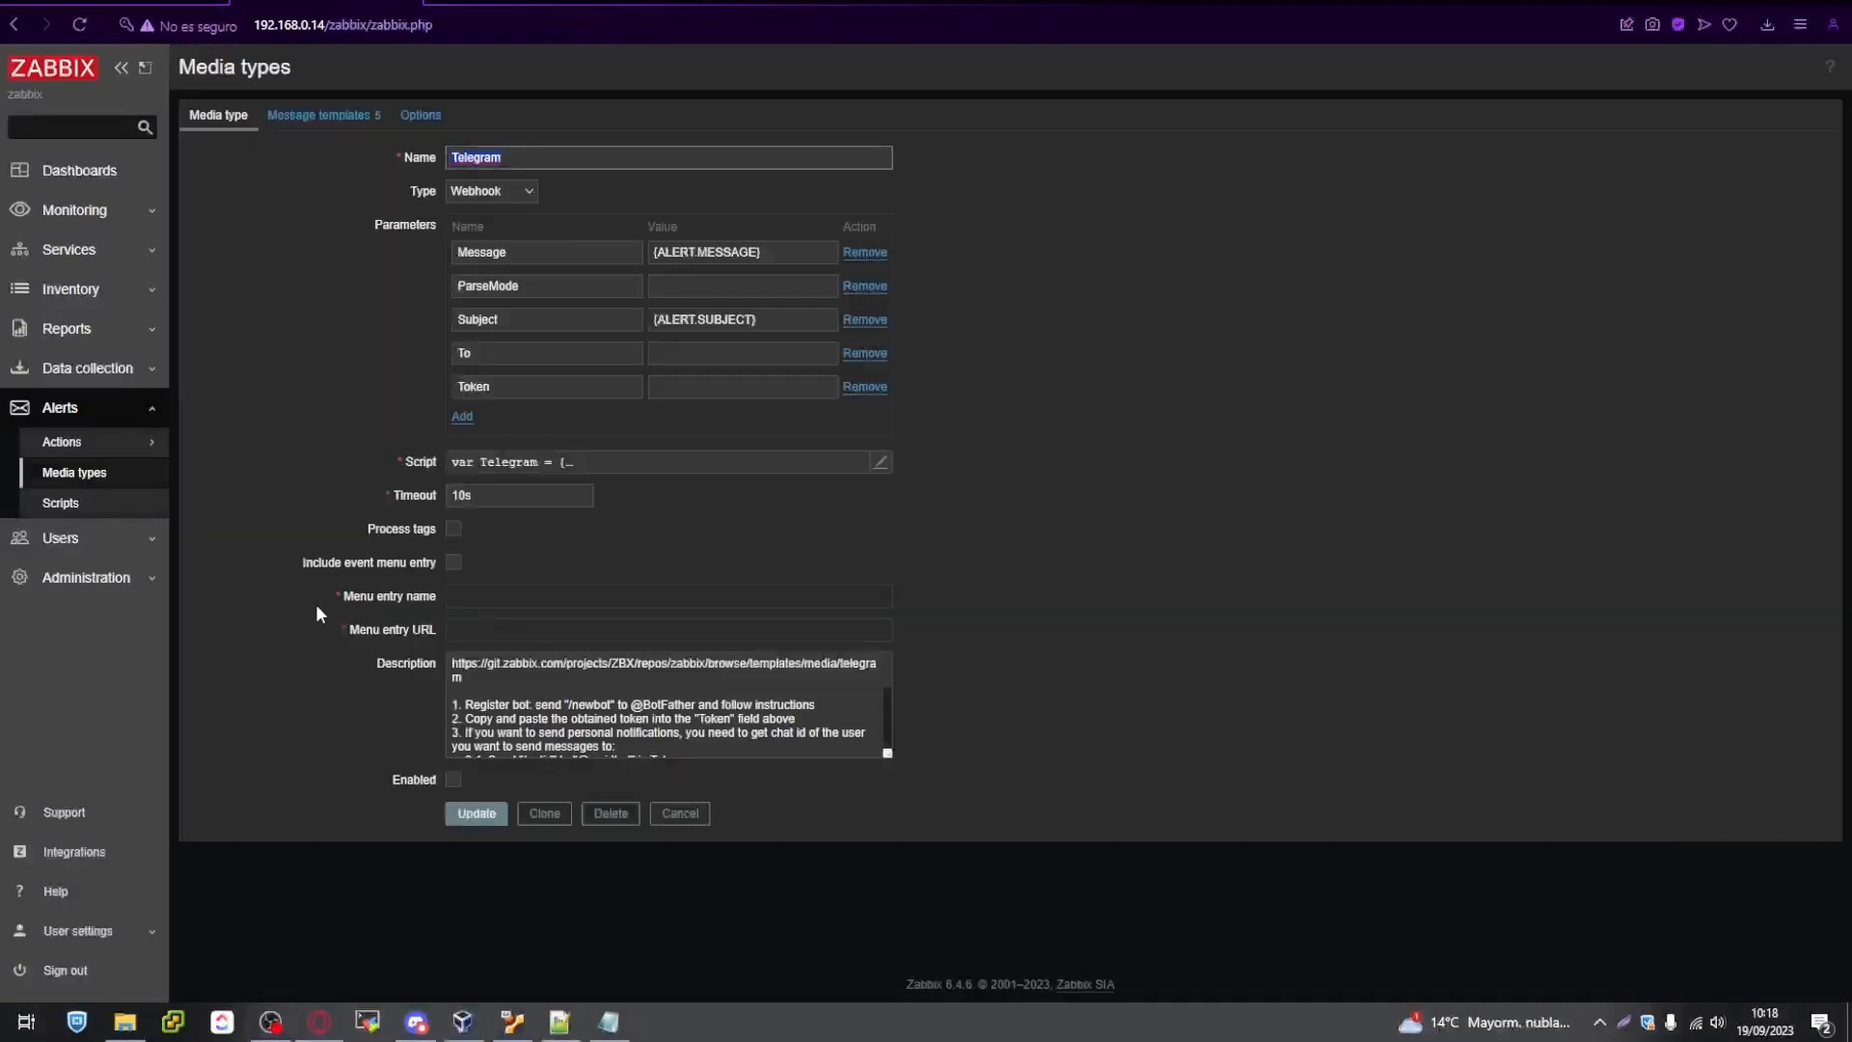
# Copy the group ID from the Notepad notes into the value of the Telegram media type's To parameter
pyautogui.click(492, 354)
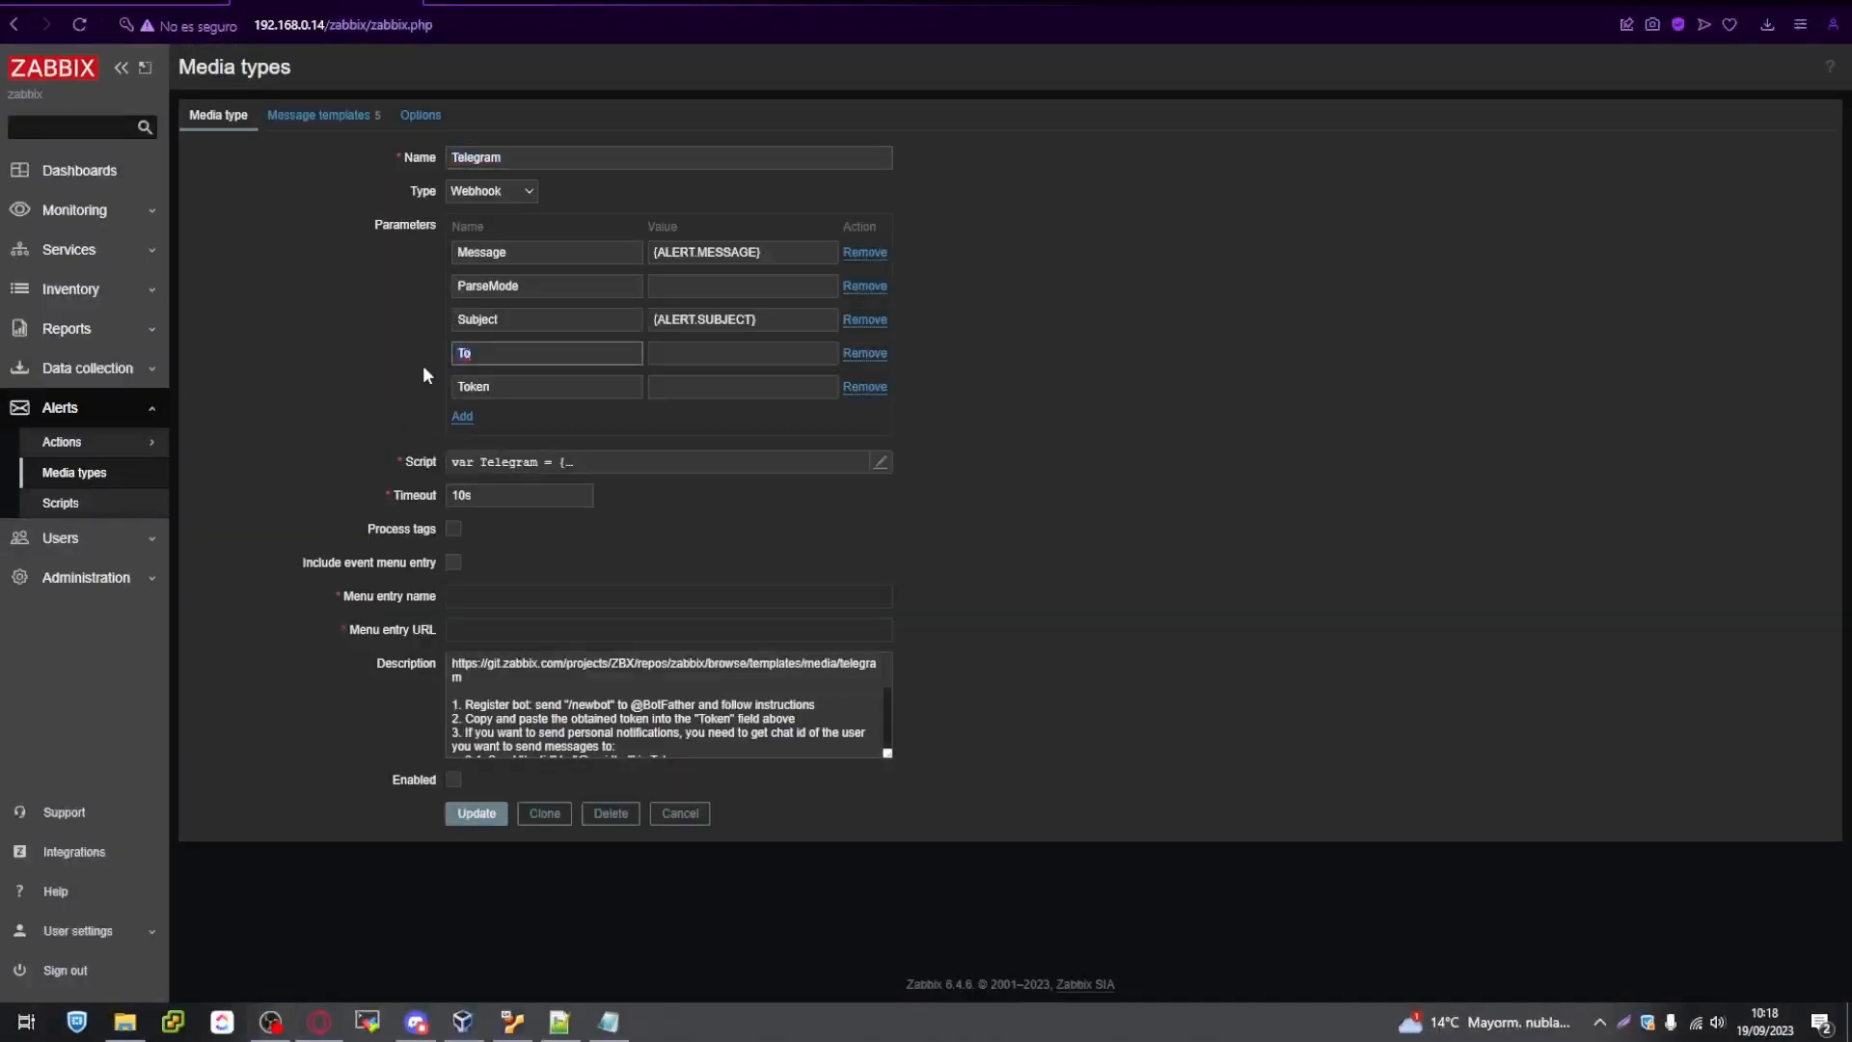
pyautogui.click(611, 1025)
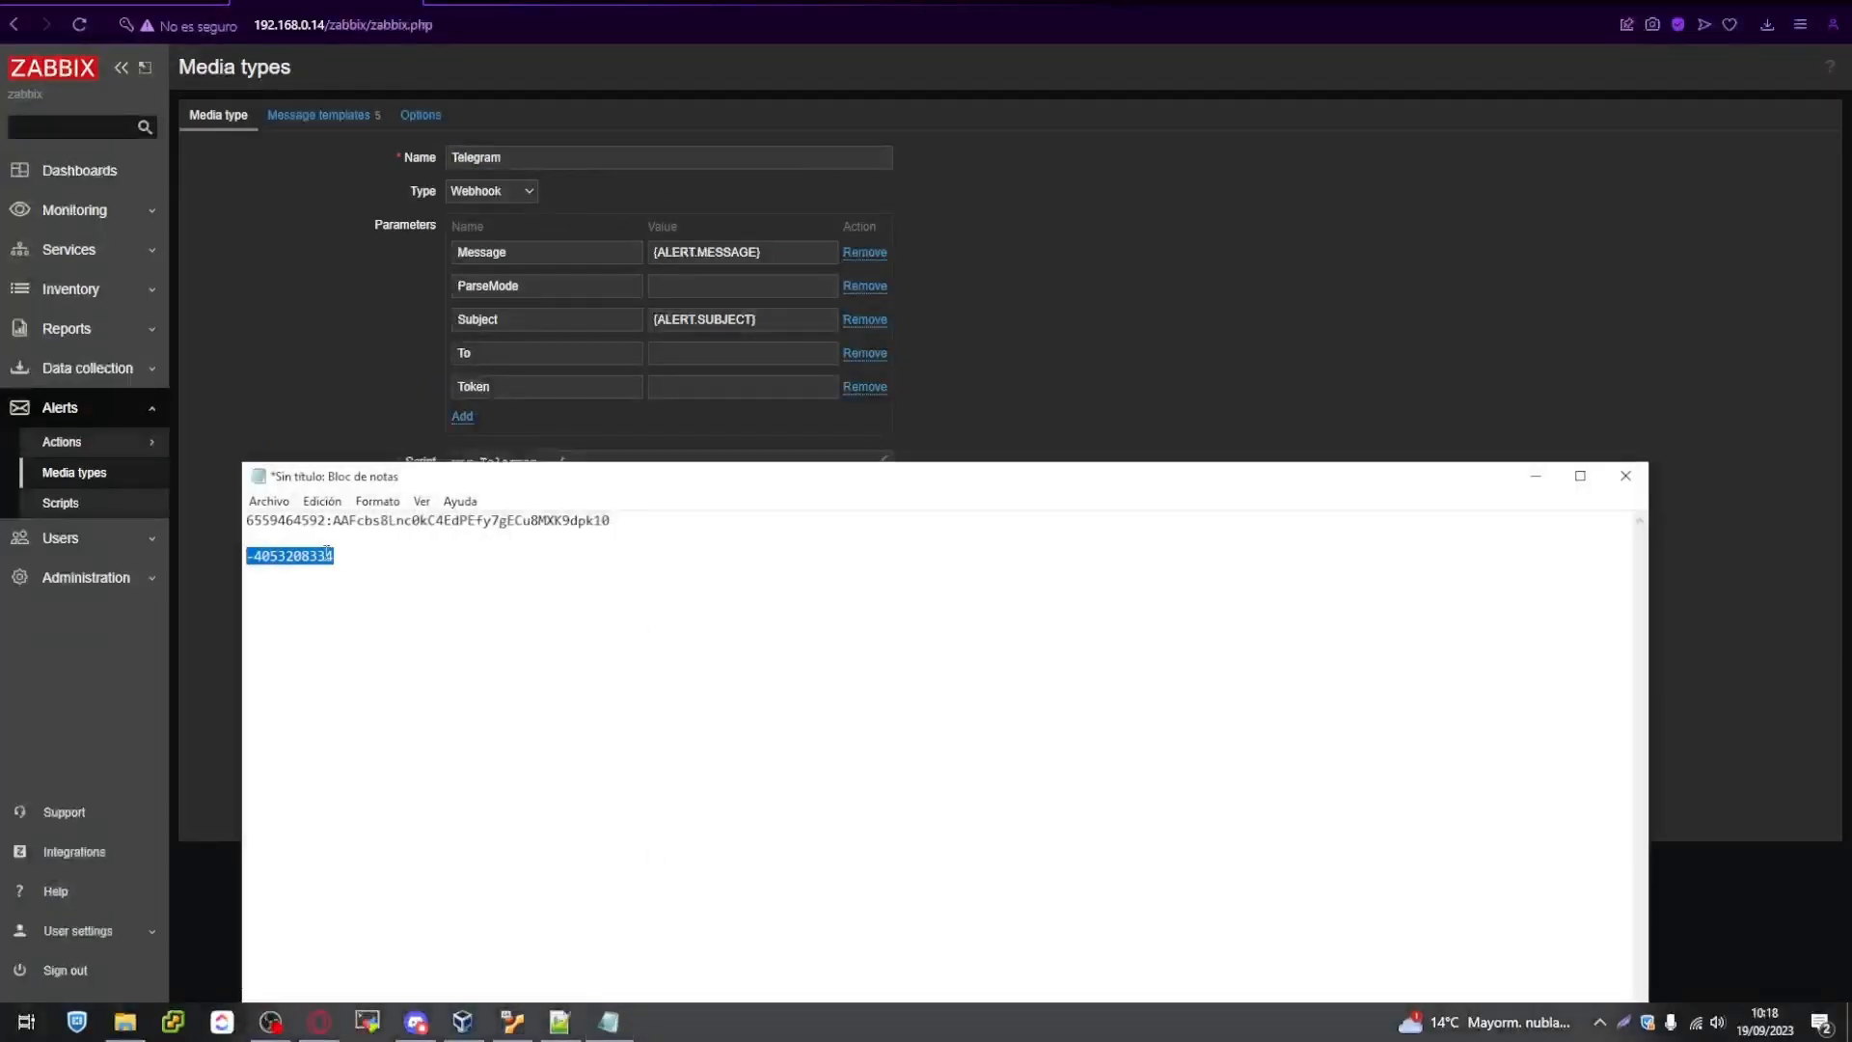
pyautogui.click(473, 391)
pyautogui.click(681, 350)
pyautogui.hotkey('ctrl', 'v')
# Copy the bot token from the Notepad notes into the value of the Telegram media type's Token parameter
pyautogui.click(498, 390)
pyautogui.click(609, 1021)
pyautogui.moveTo(611, 521); pyautogui.dragTo(235, 521)
pyautogui.click(309, 390)
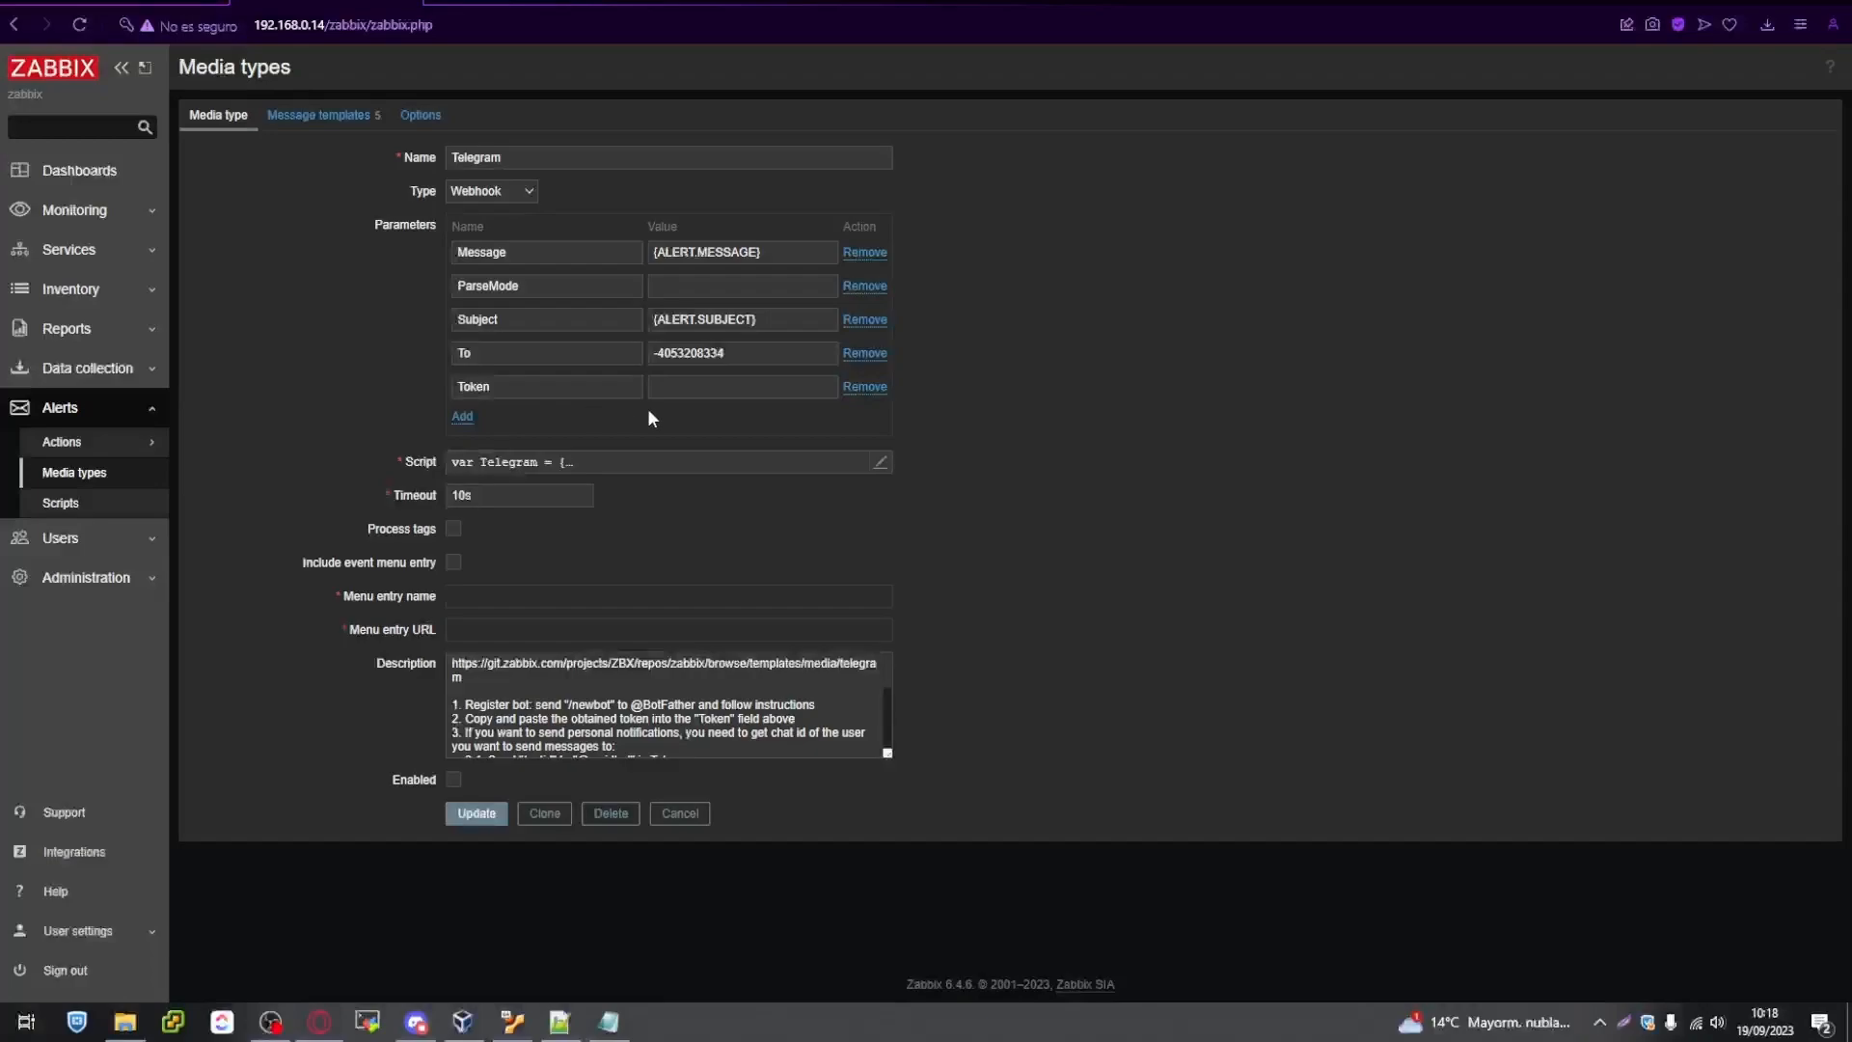
pyautogui.click(680, 387)
pyautogui.hotkey('ctrl', 'v')
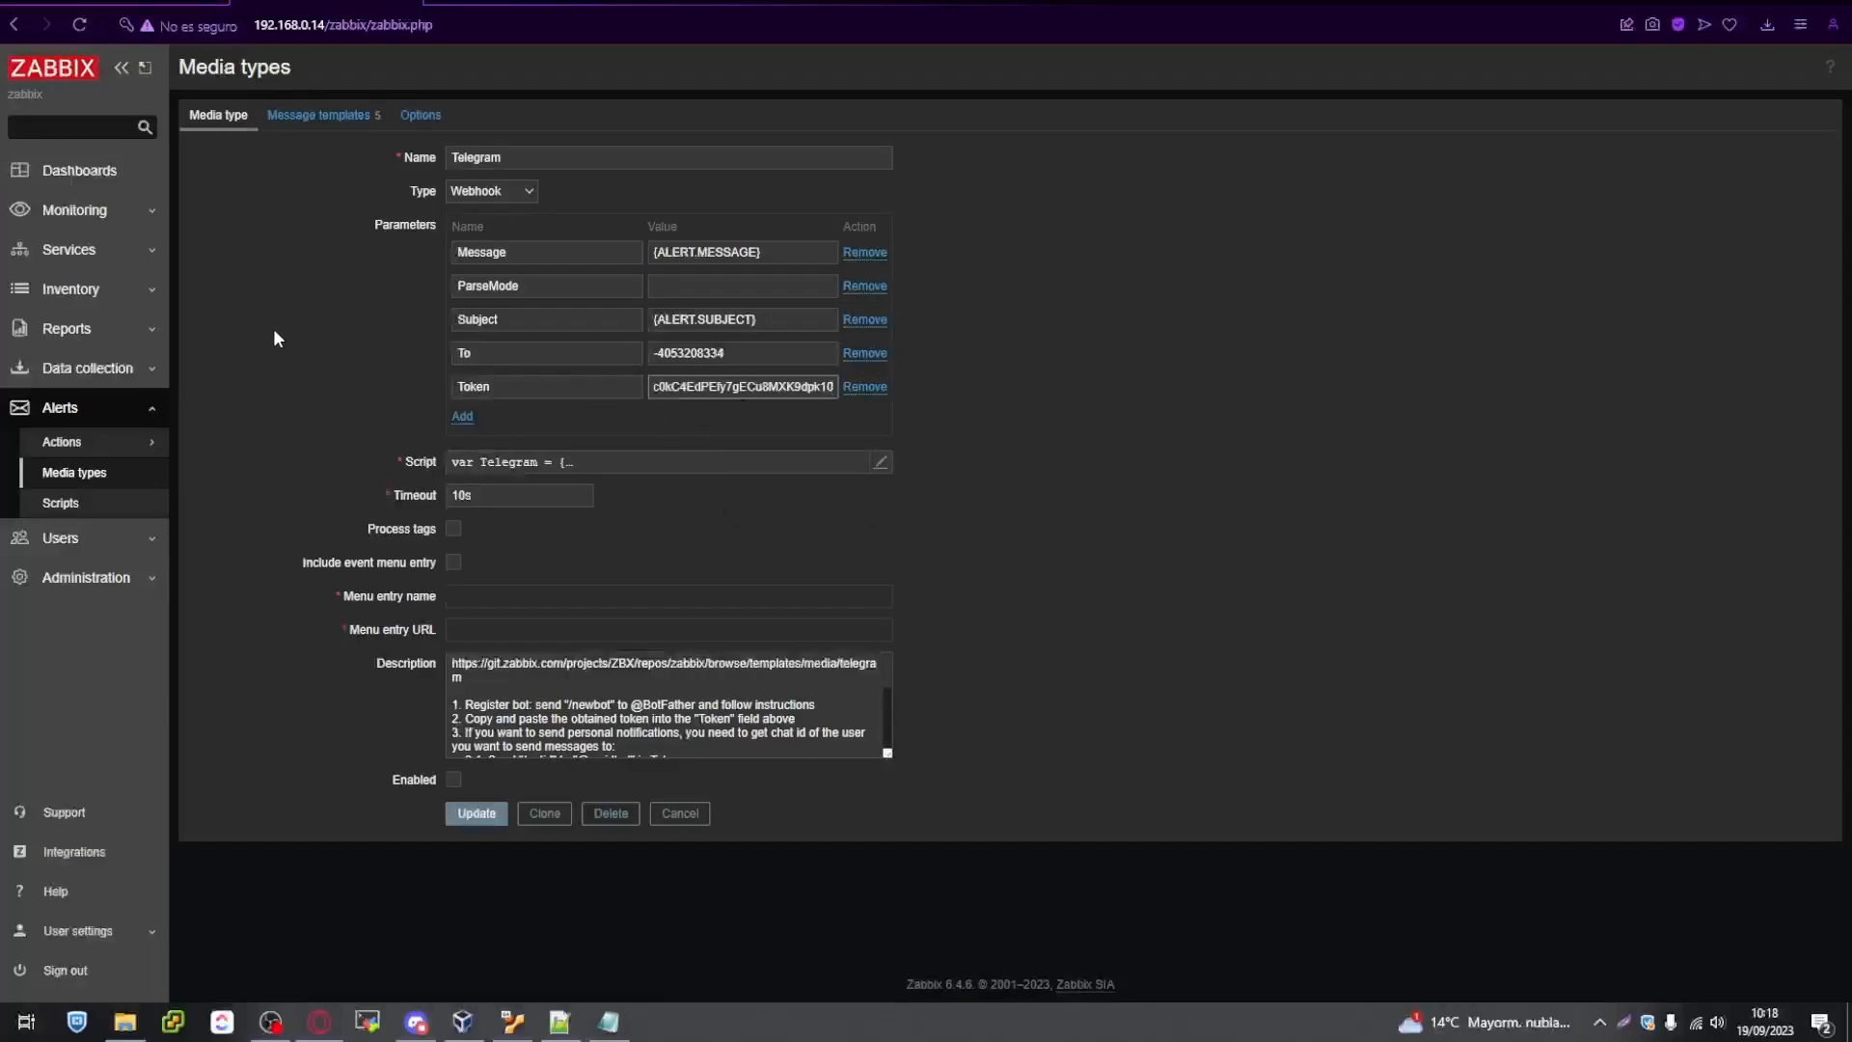
# Enable the Telegram media type, save the update and locate its entry in the media types list
pyautogui.click(453, 778)
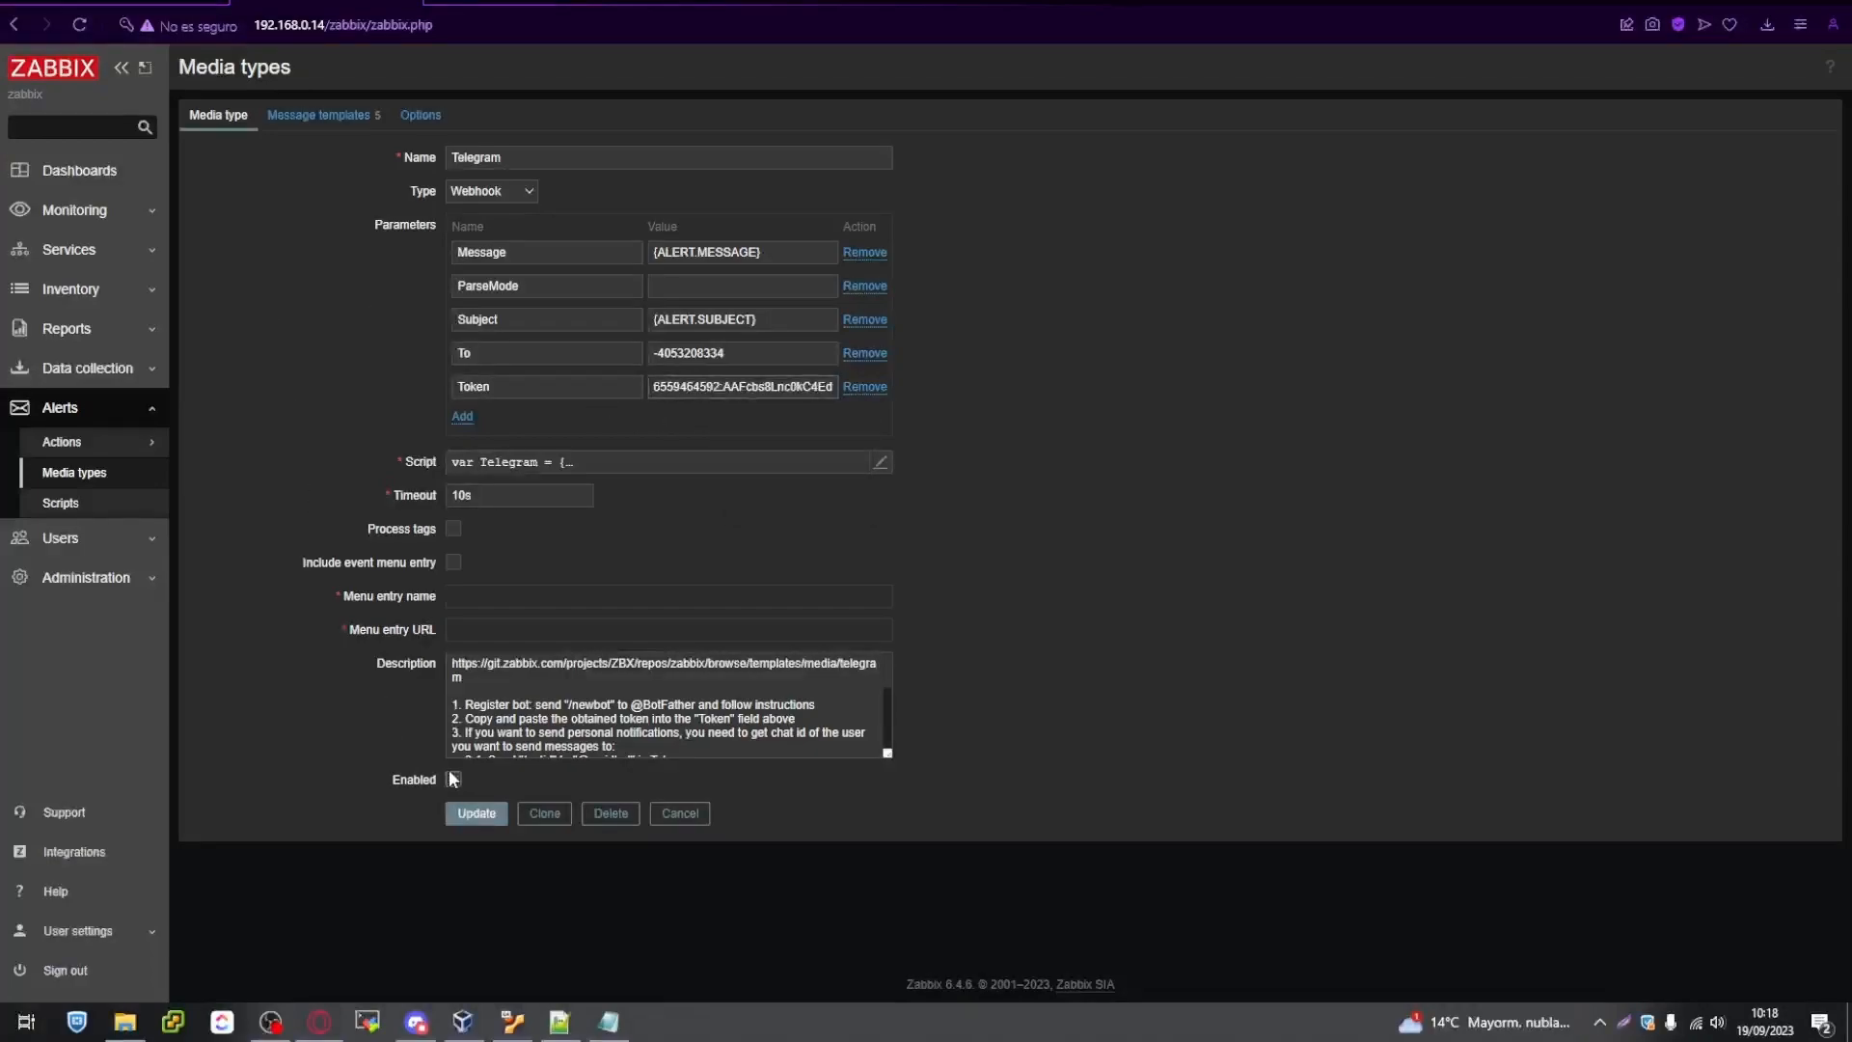
pyautogui.click(477, 815)
pyautogui.scroll(-5, 699, 831)
pyautogui.scroll(-3, 698, 841)
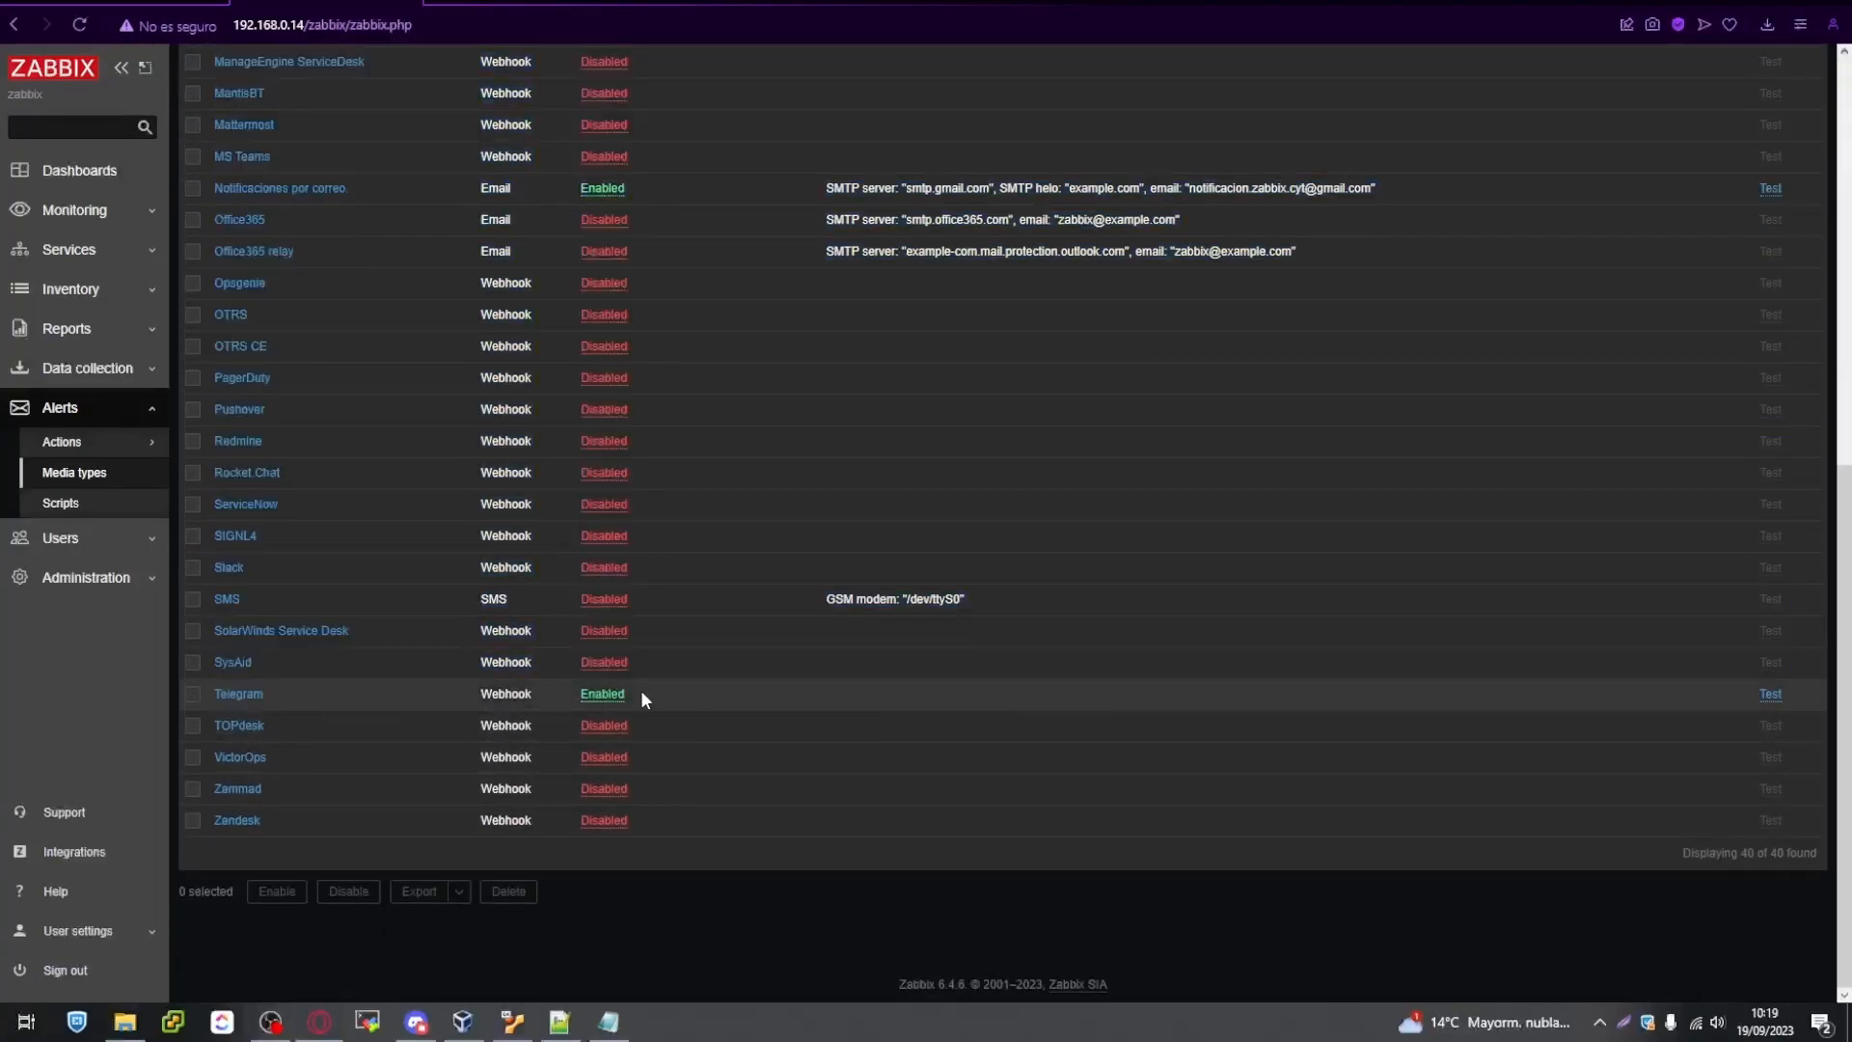
# Run a test of the Telegram media type with the group's Telegram chat shown beside Zabbix
pyautogui.click(1657, 699)
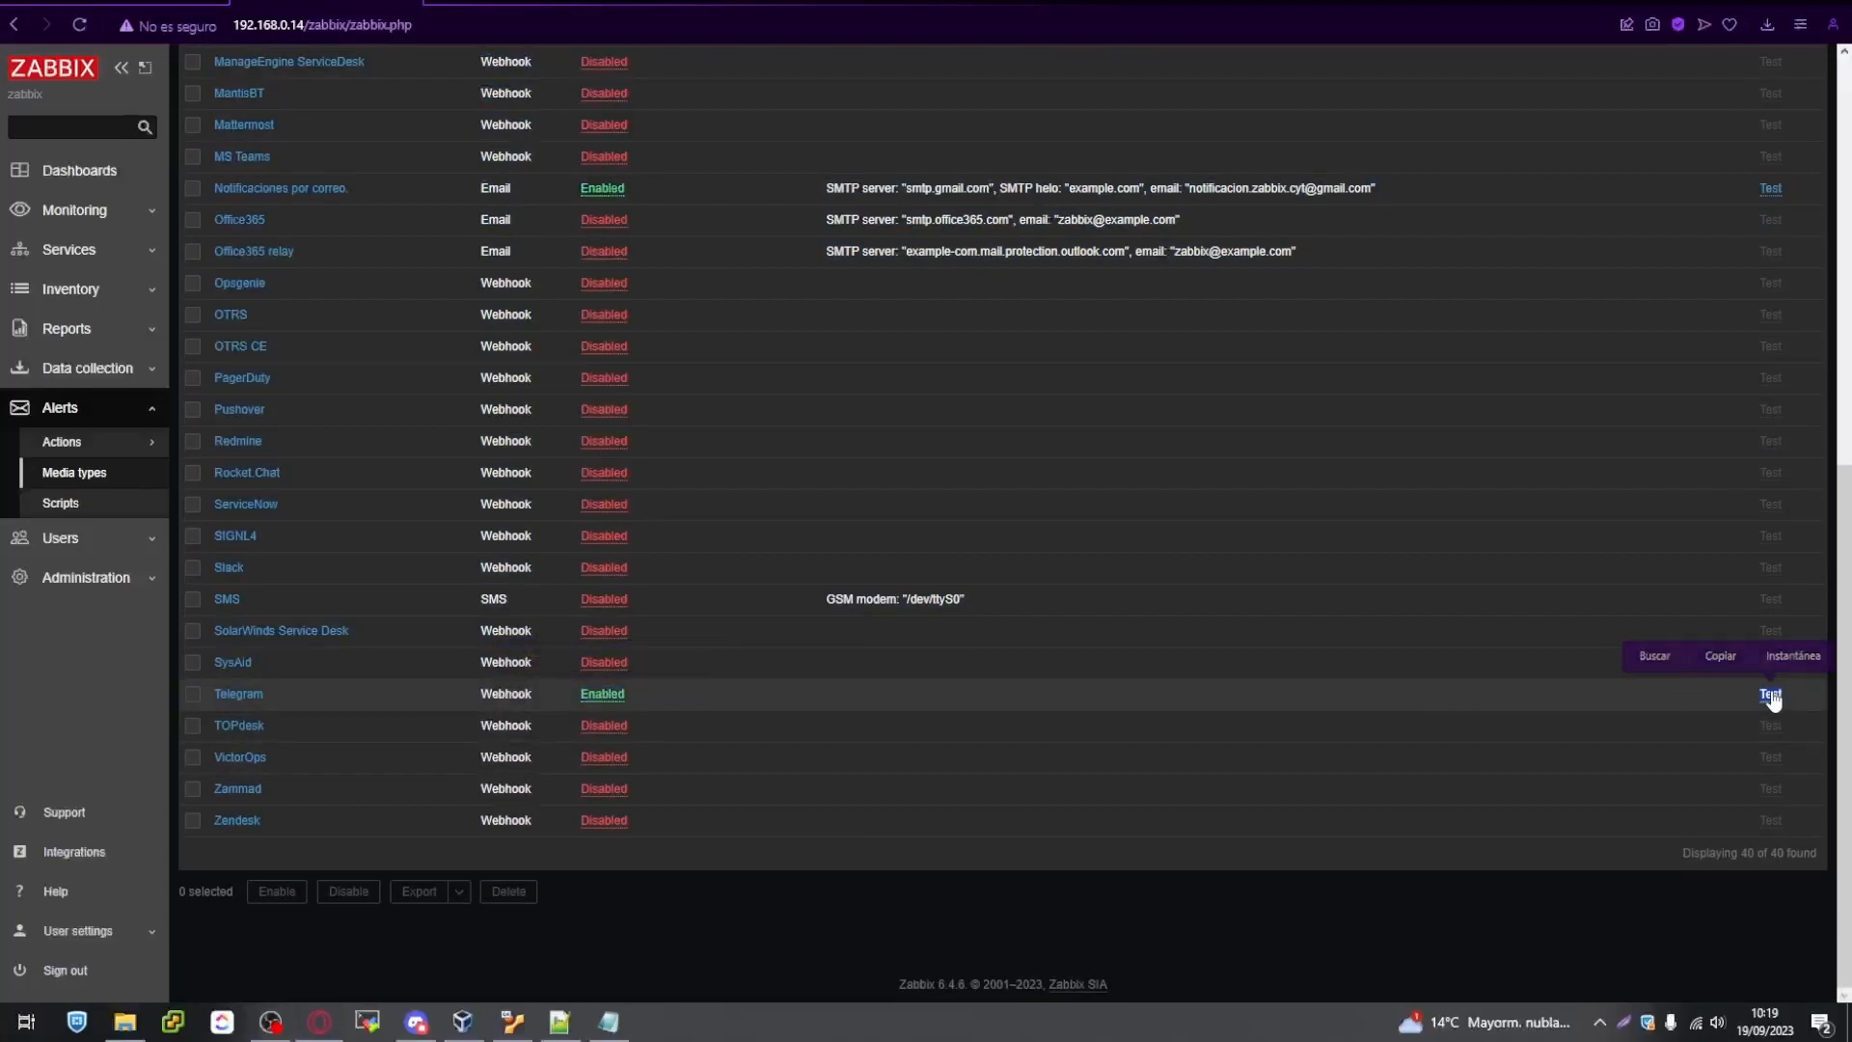
pyautogui.click(1773, 693)
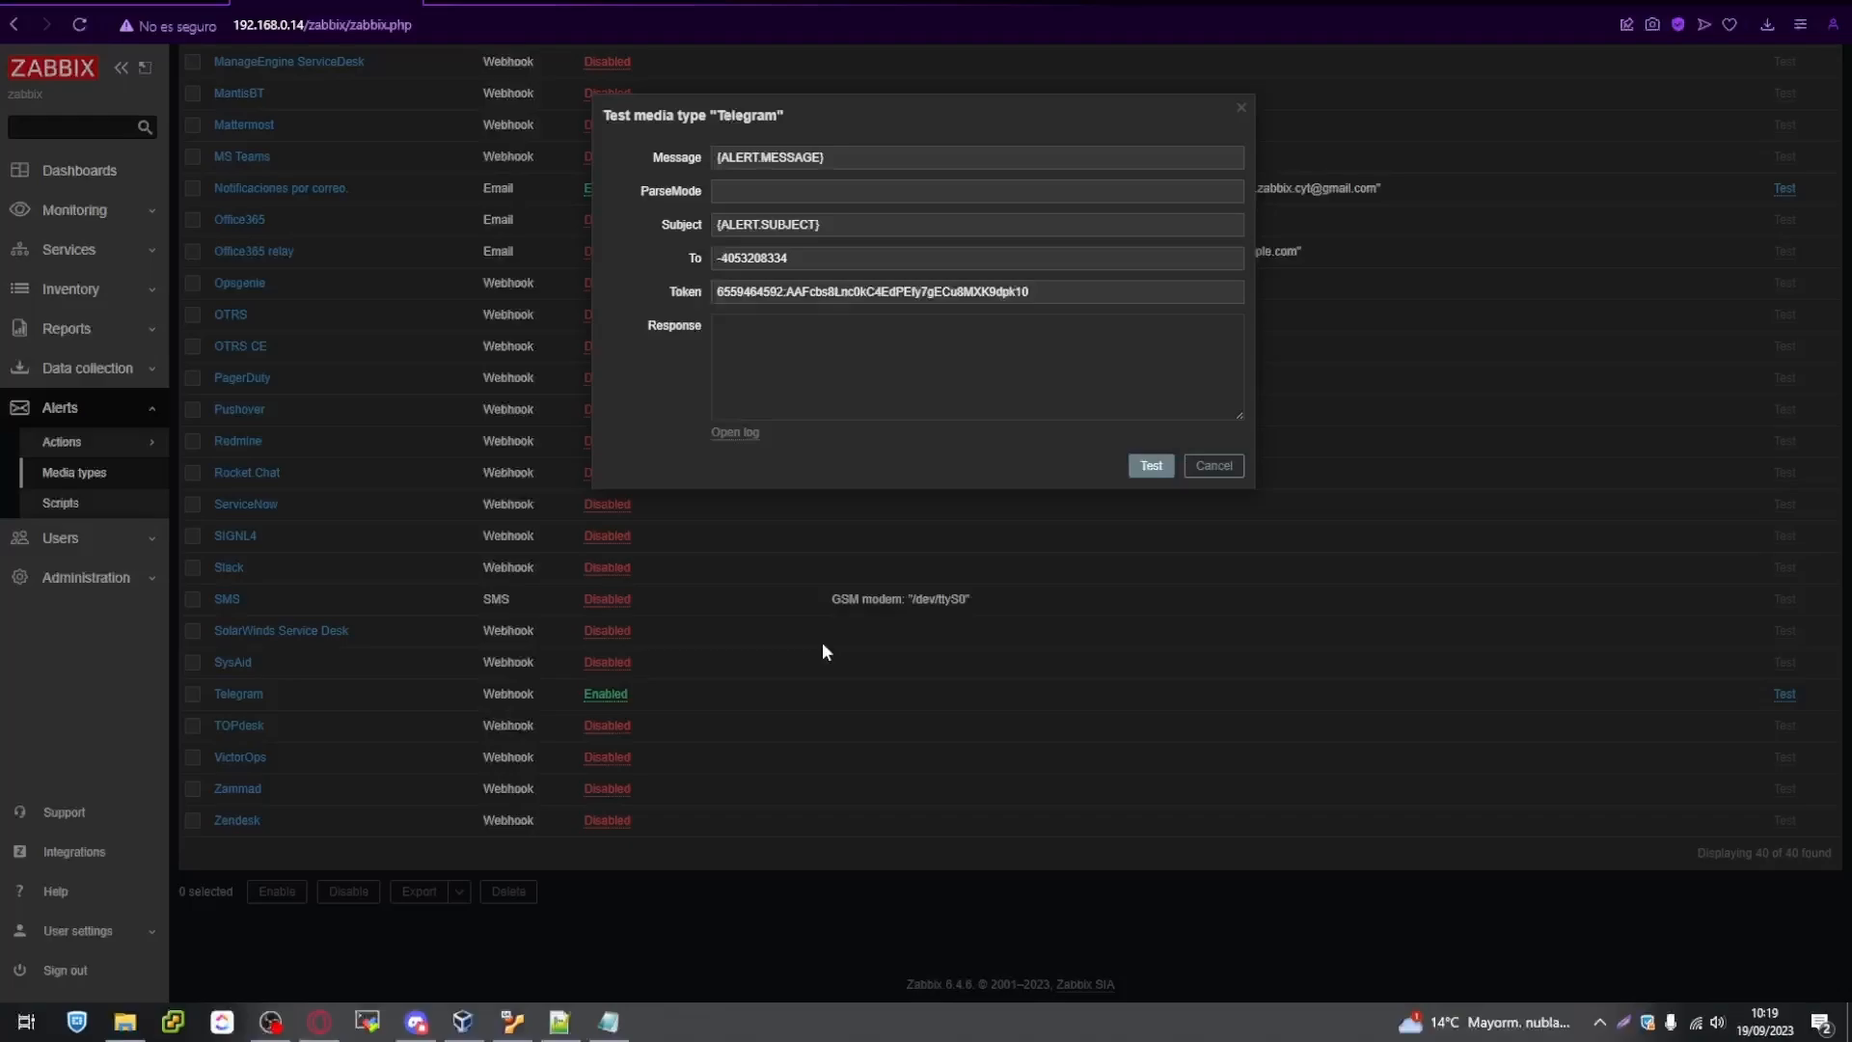
pyautogui.click(1, 440)
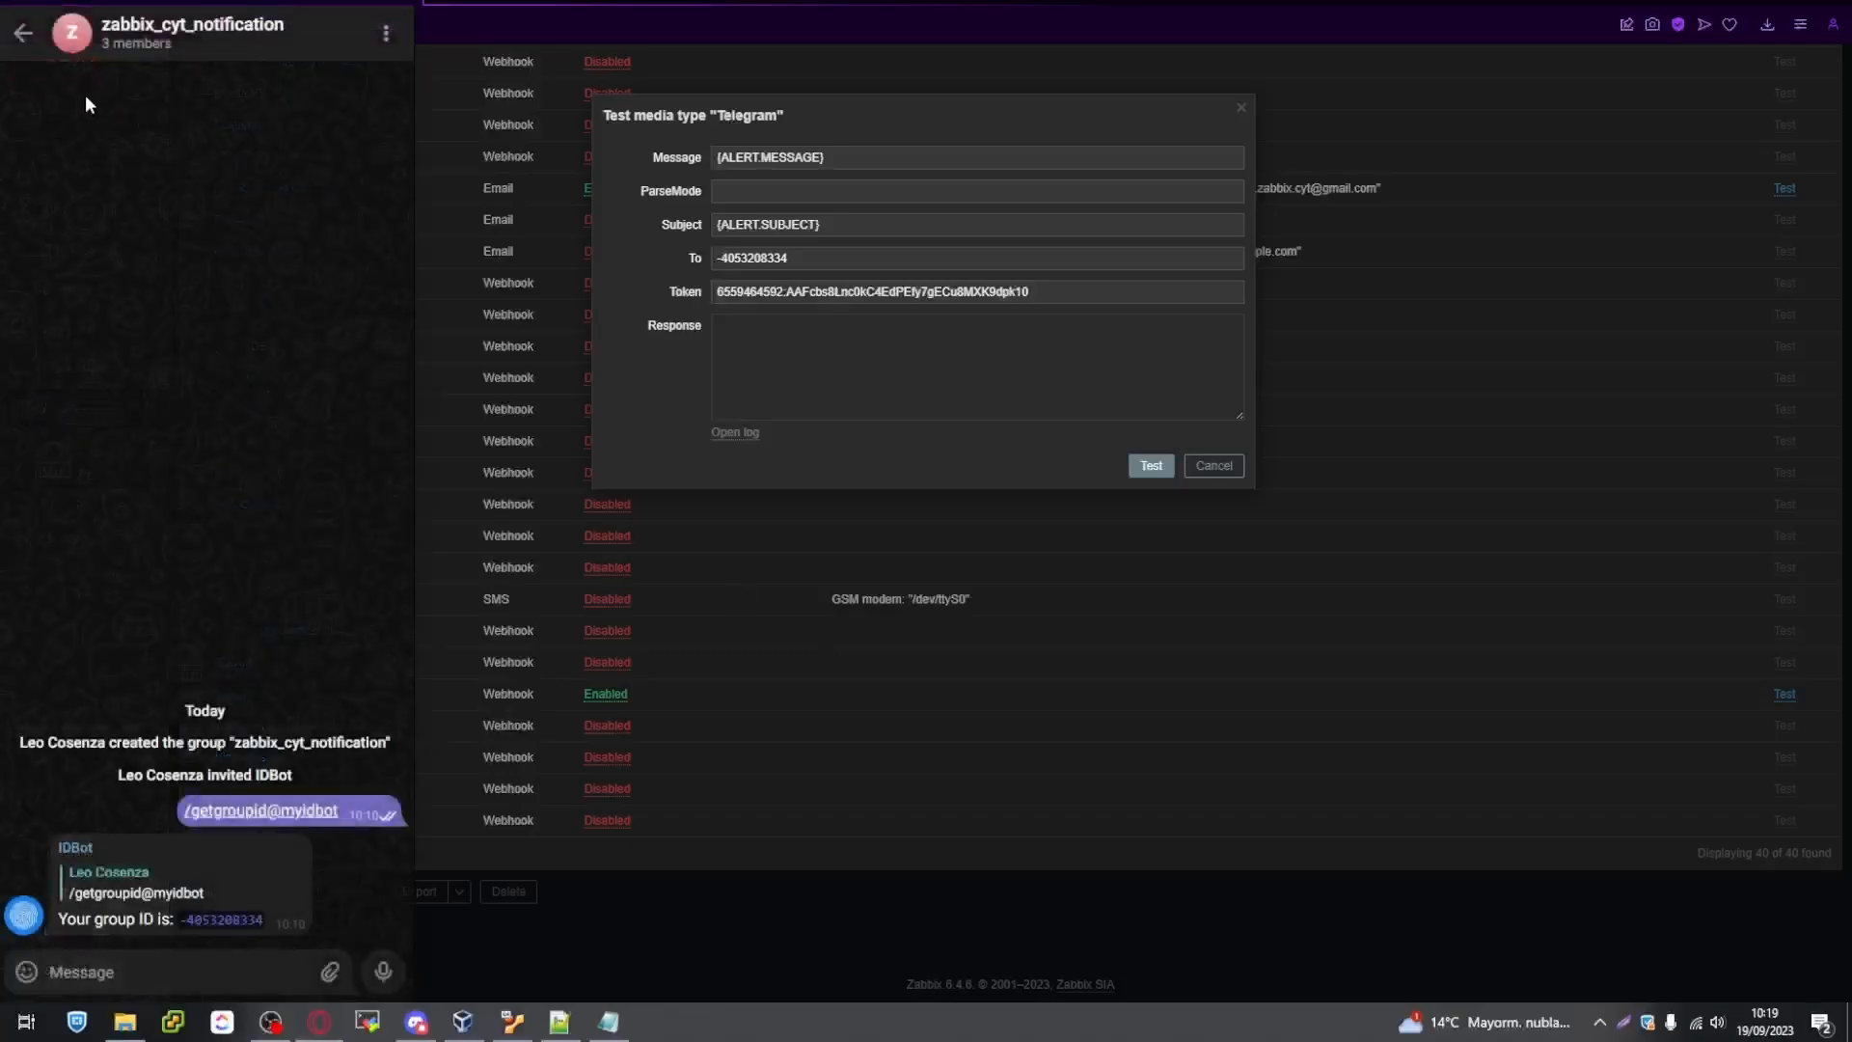
pyautogui.click(396, 3)
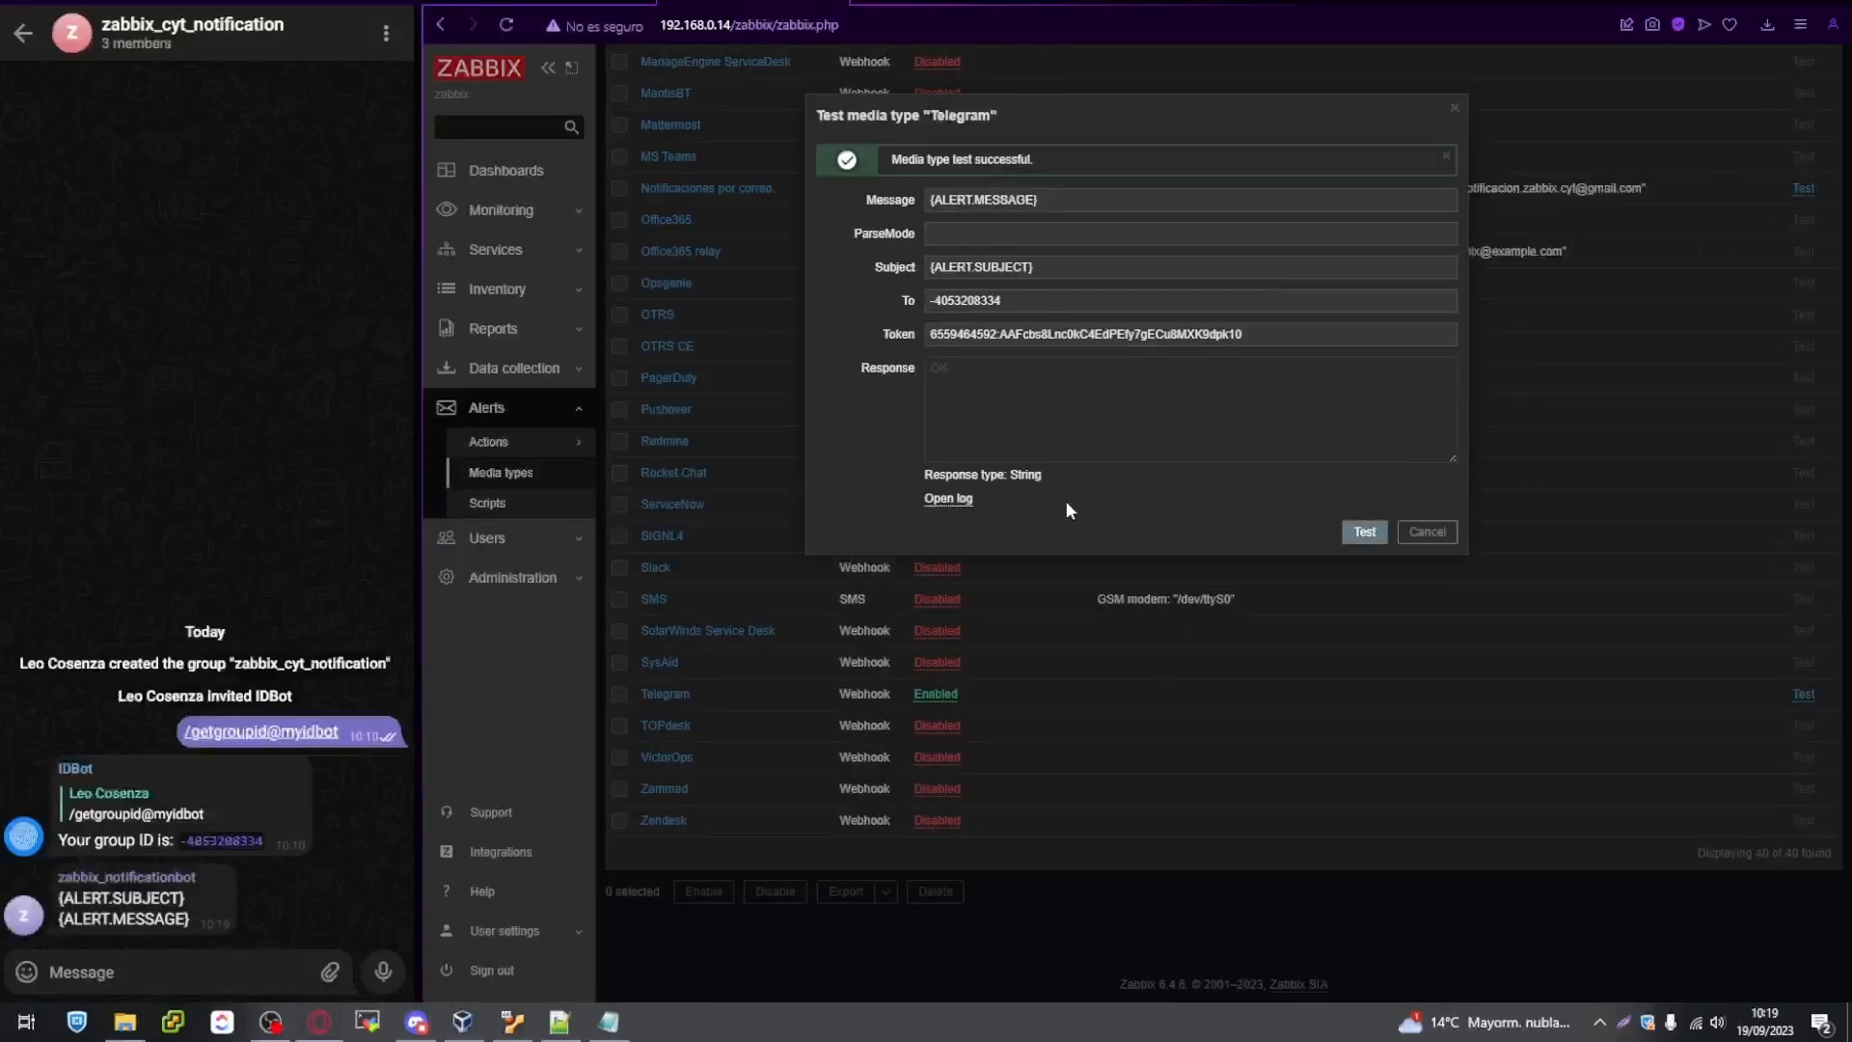
# Check the media type test result and the bot's message in the Telegram group, and close the test dialog
pyautogui.moveTo(1038, 161); pyautogui.dragTo(855, 162)
pyautogui.click(831, 165)
pyautogui.tripleClick(834, 167)
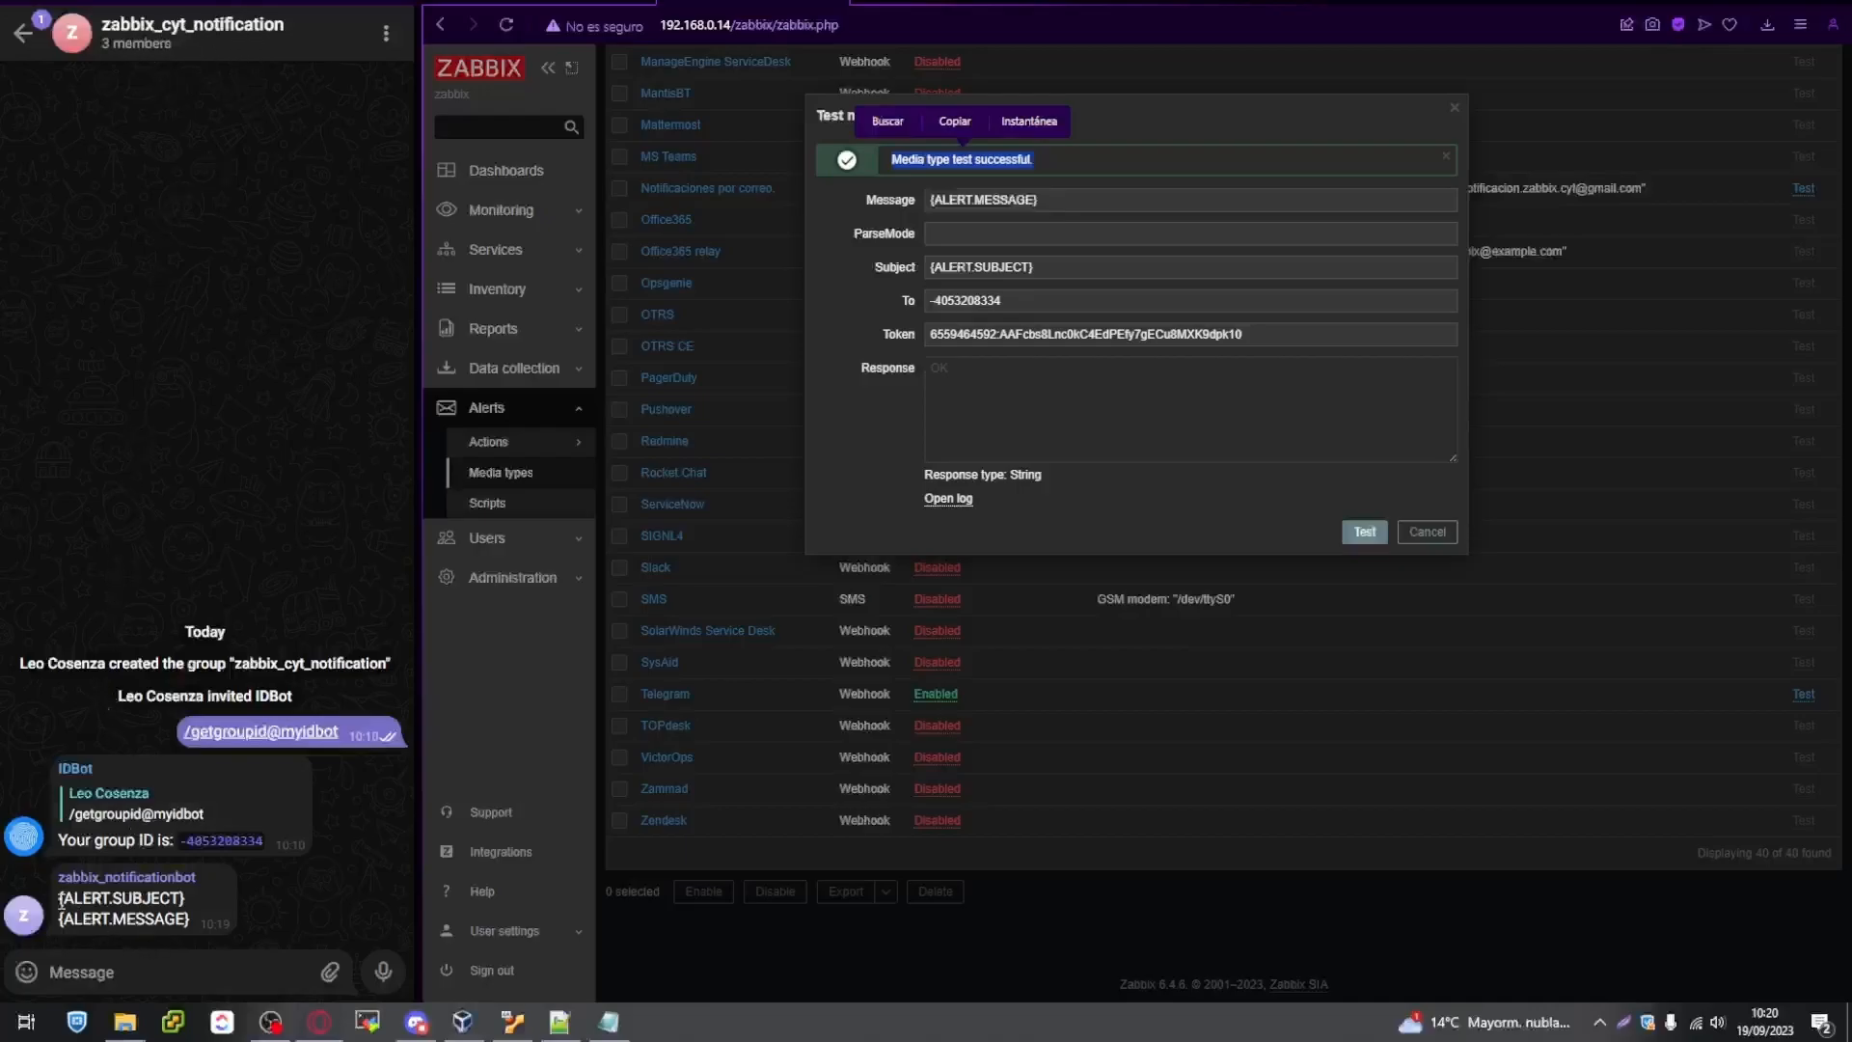
pyautogui.moveTo(56, 873); pyautogui.dragTo(200, 923)
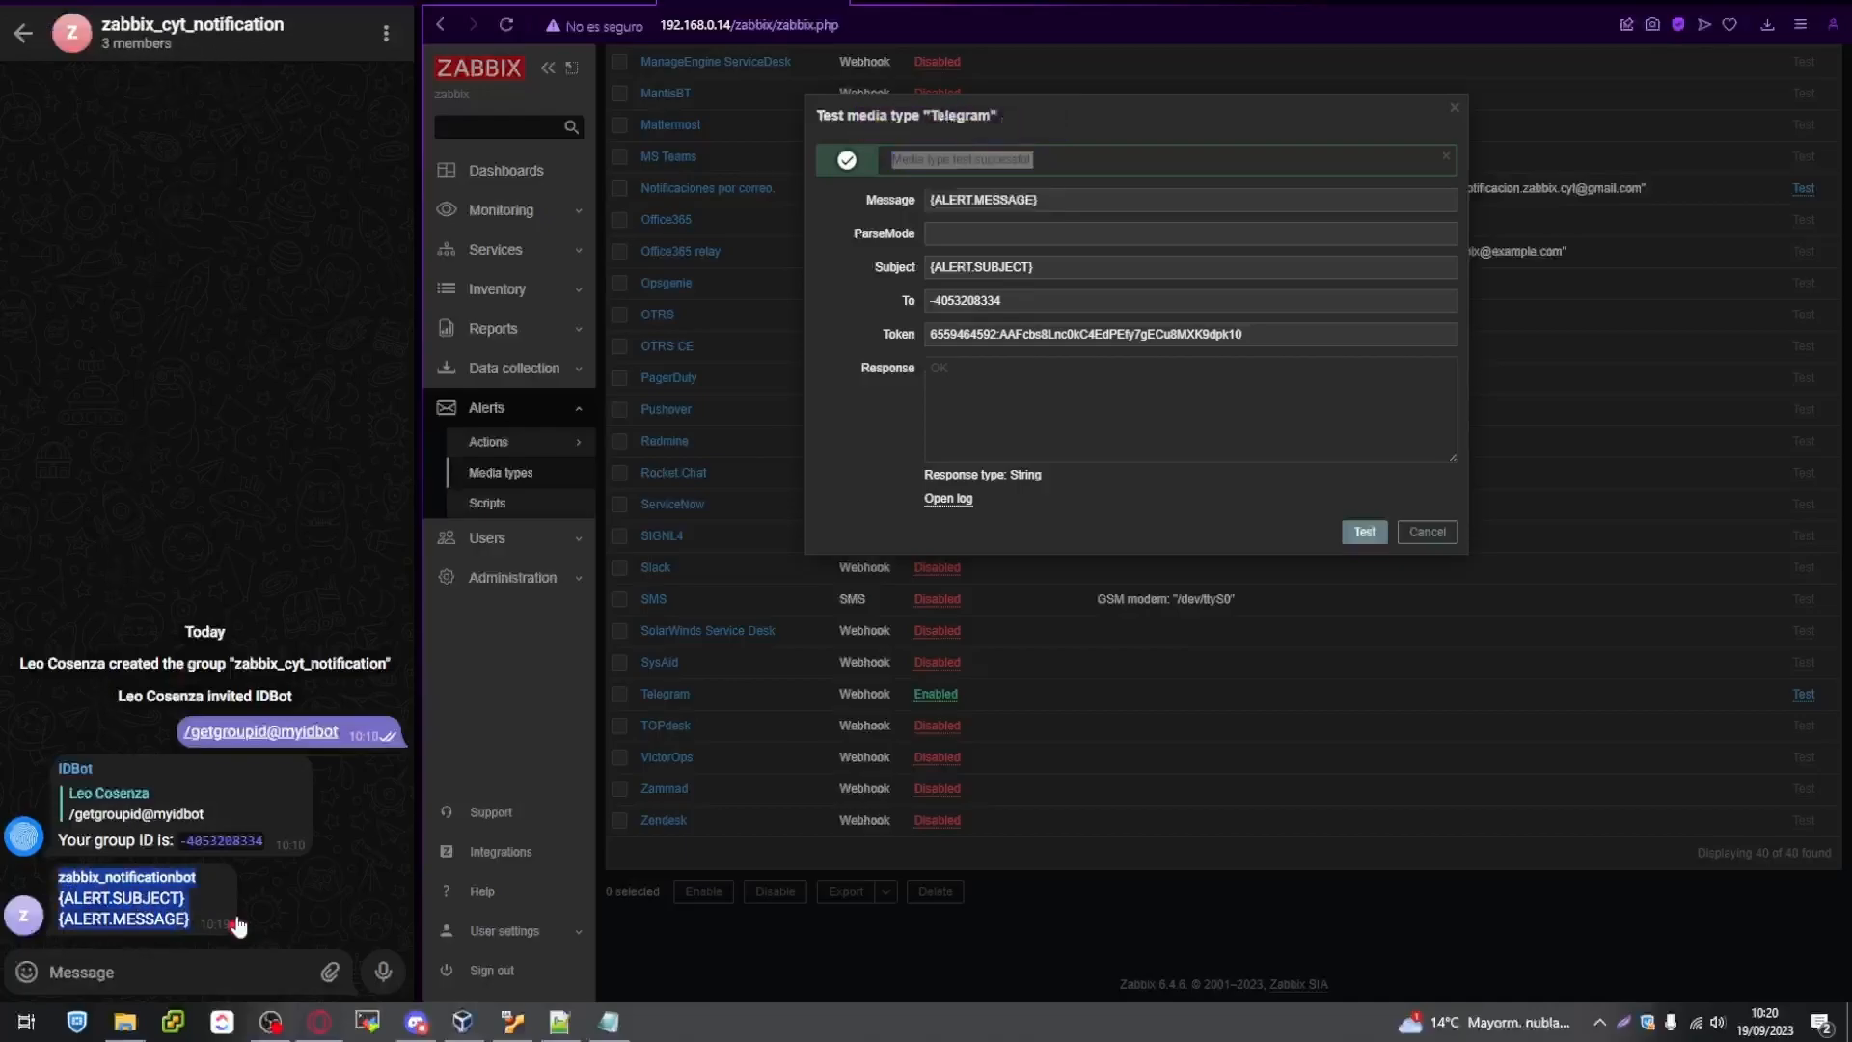
pyautogui.click(200, 913)
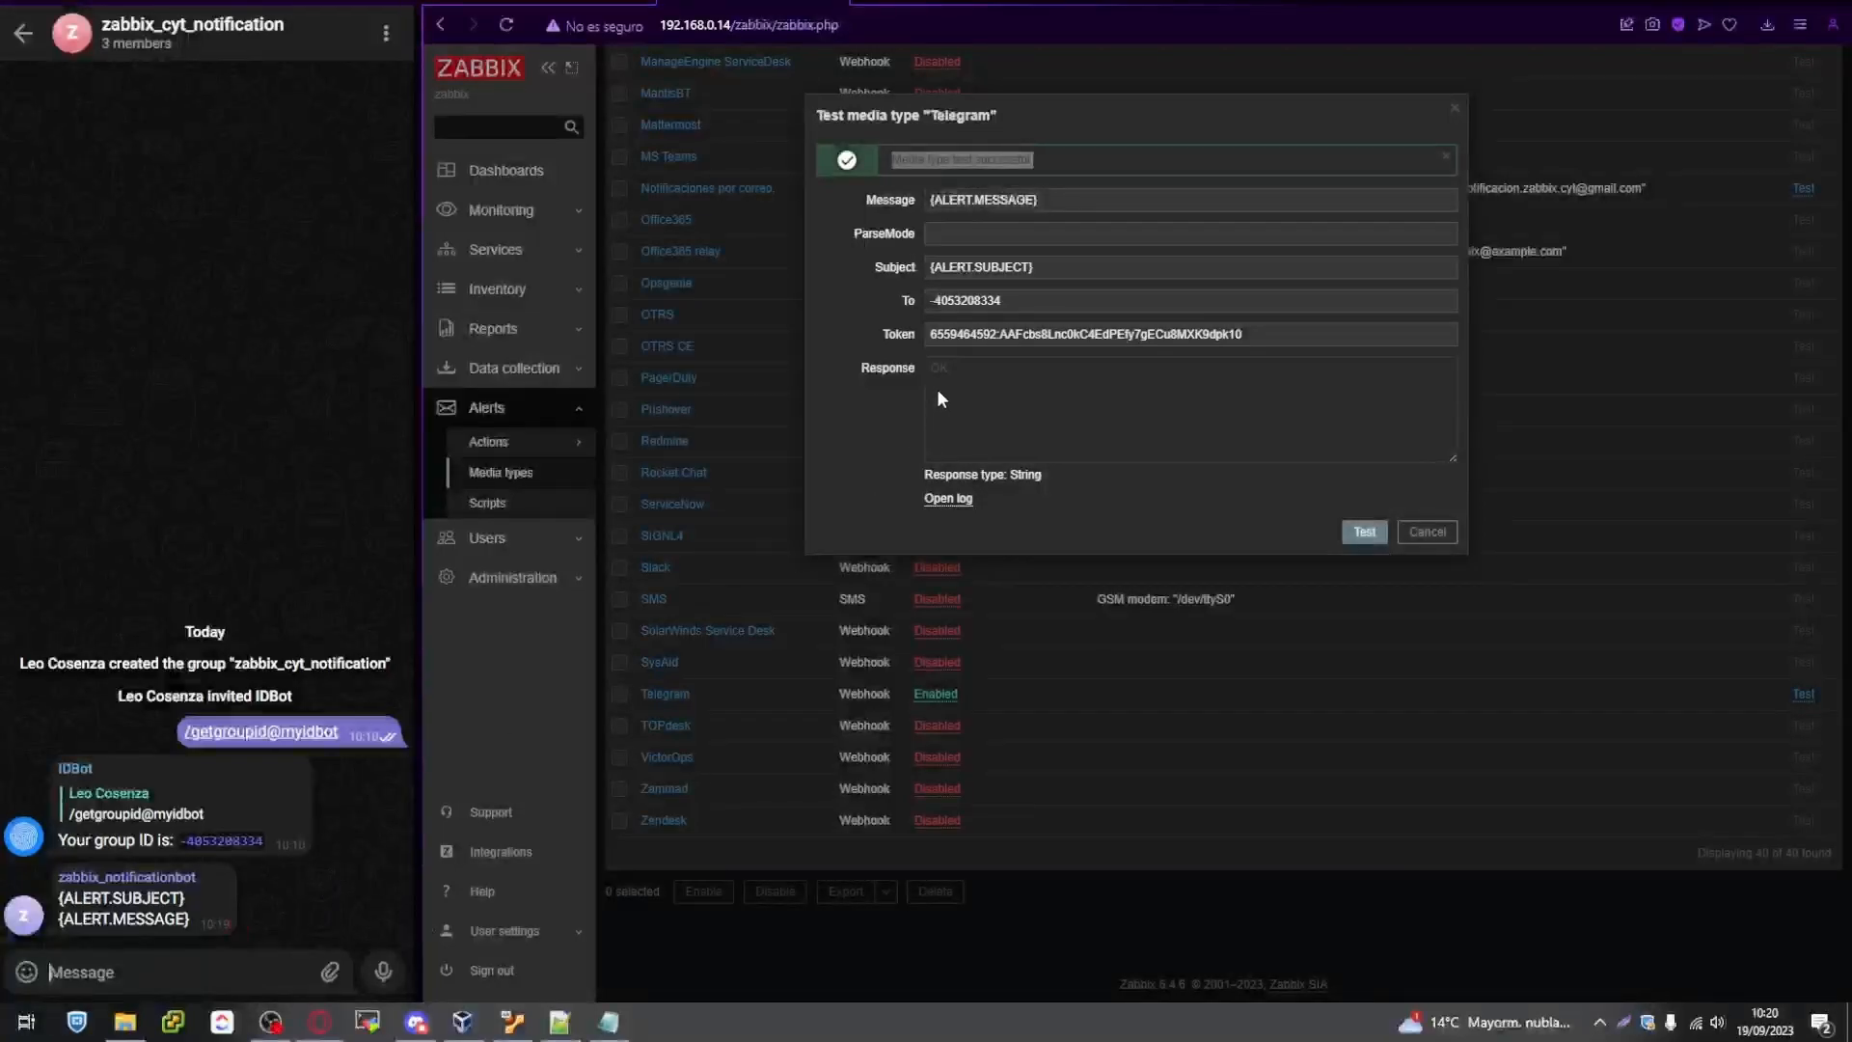
pyautogui.click(1426, 531)
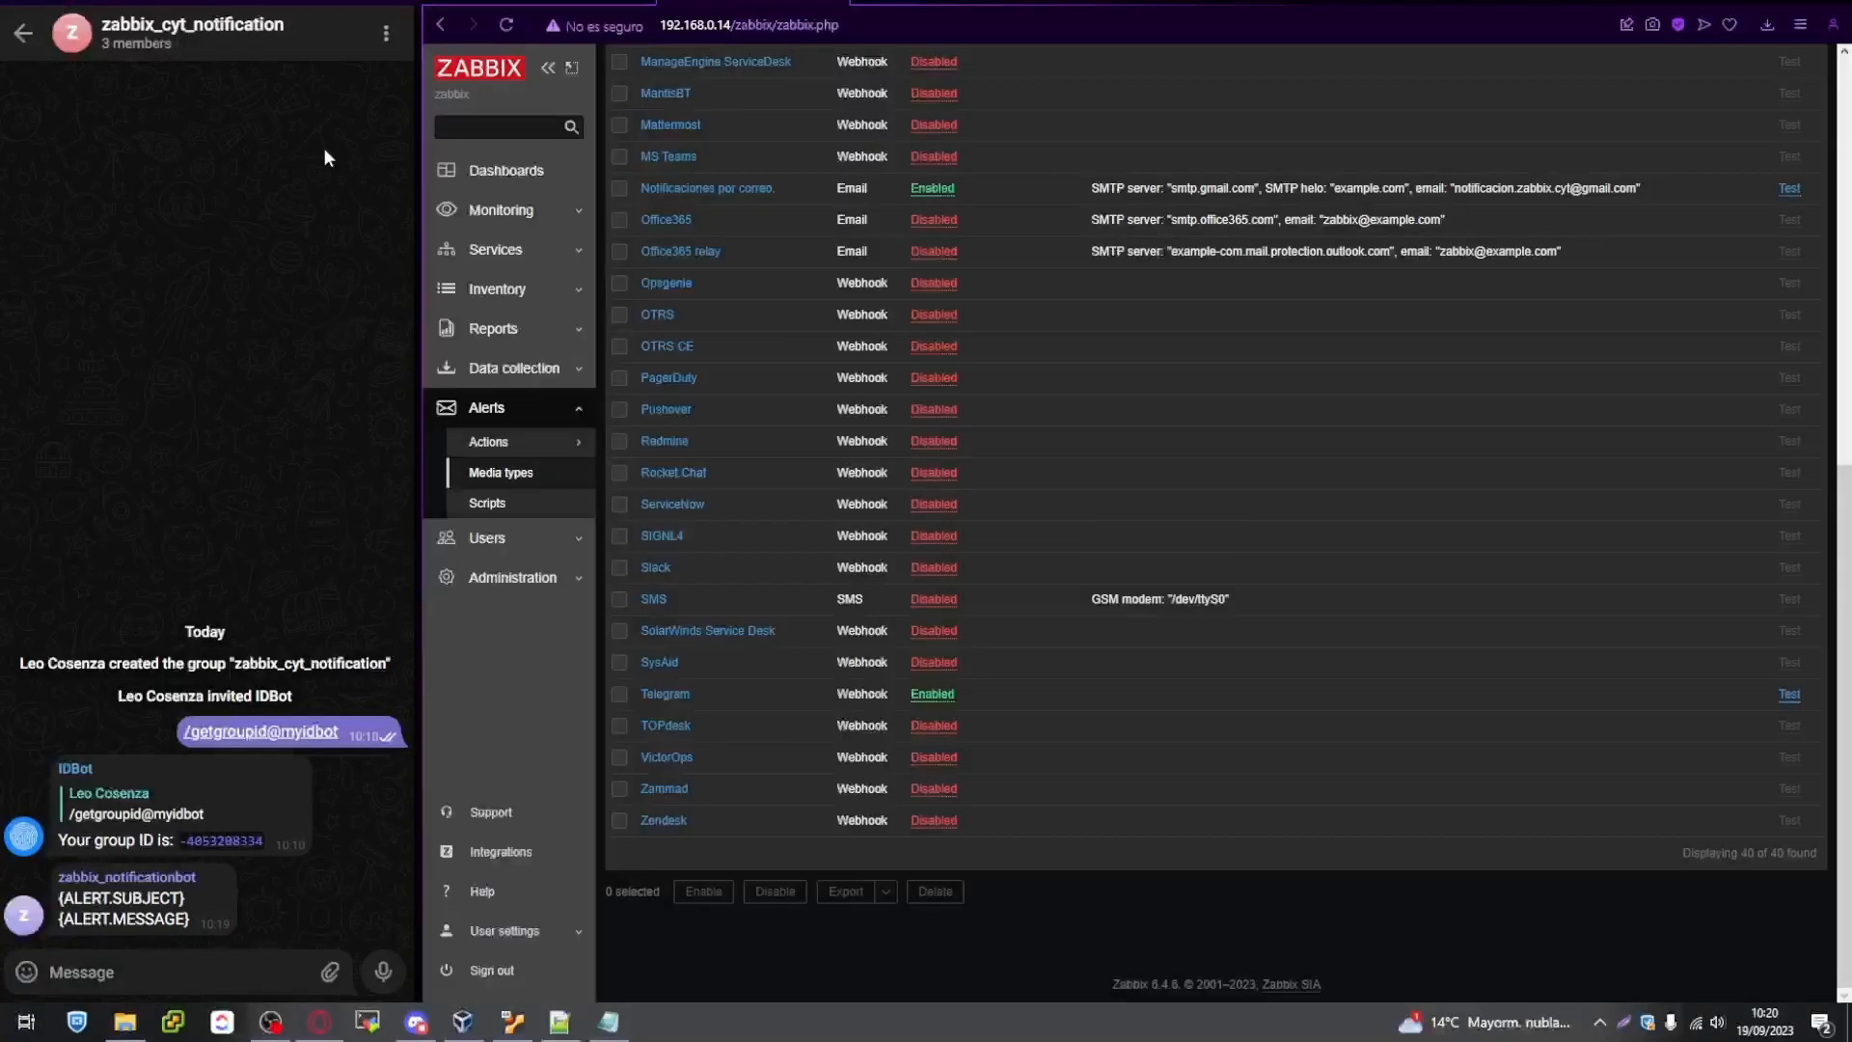
# Open the Admin user's media settings from the Zabbix users list
pyautogui.click(487, 540)
pyautogui.click(502, 545)
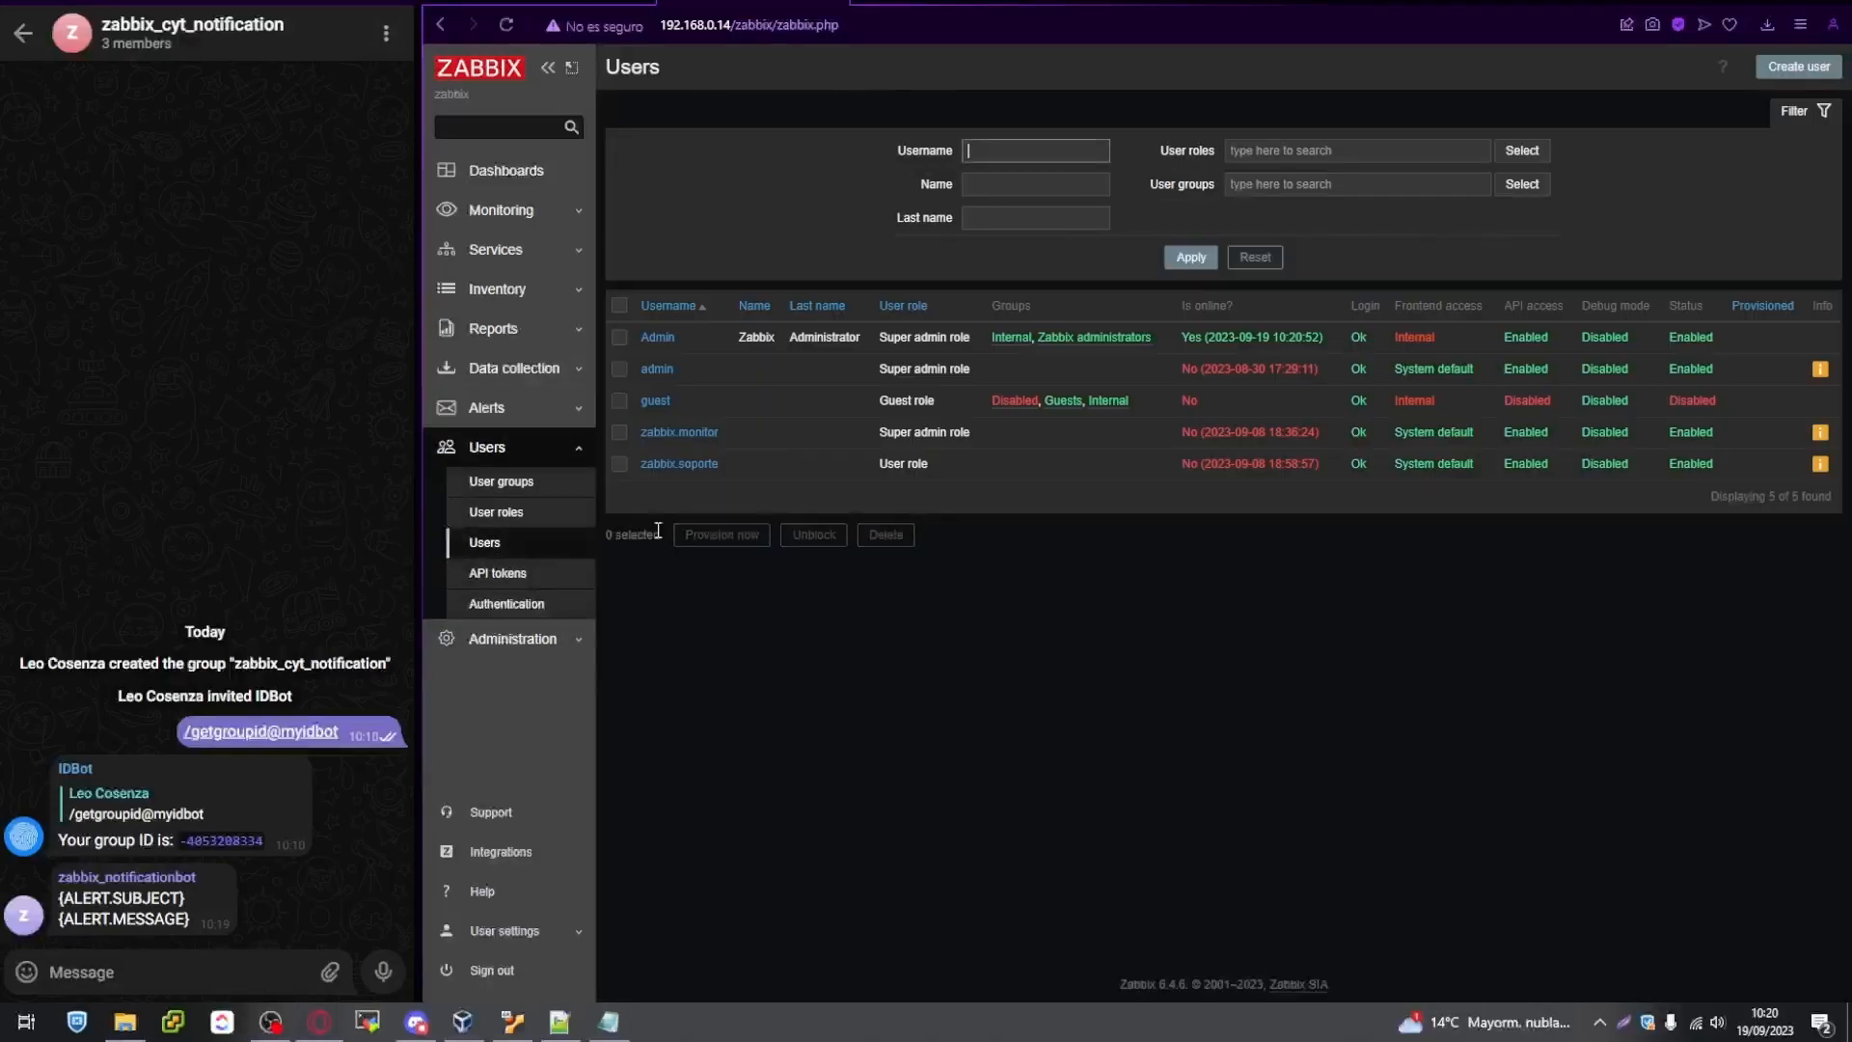
pyautogui.click(661, 340)
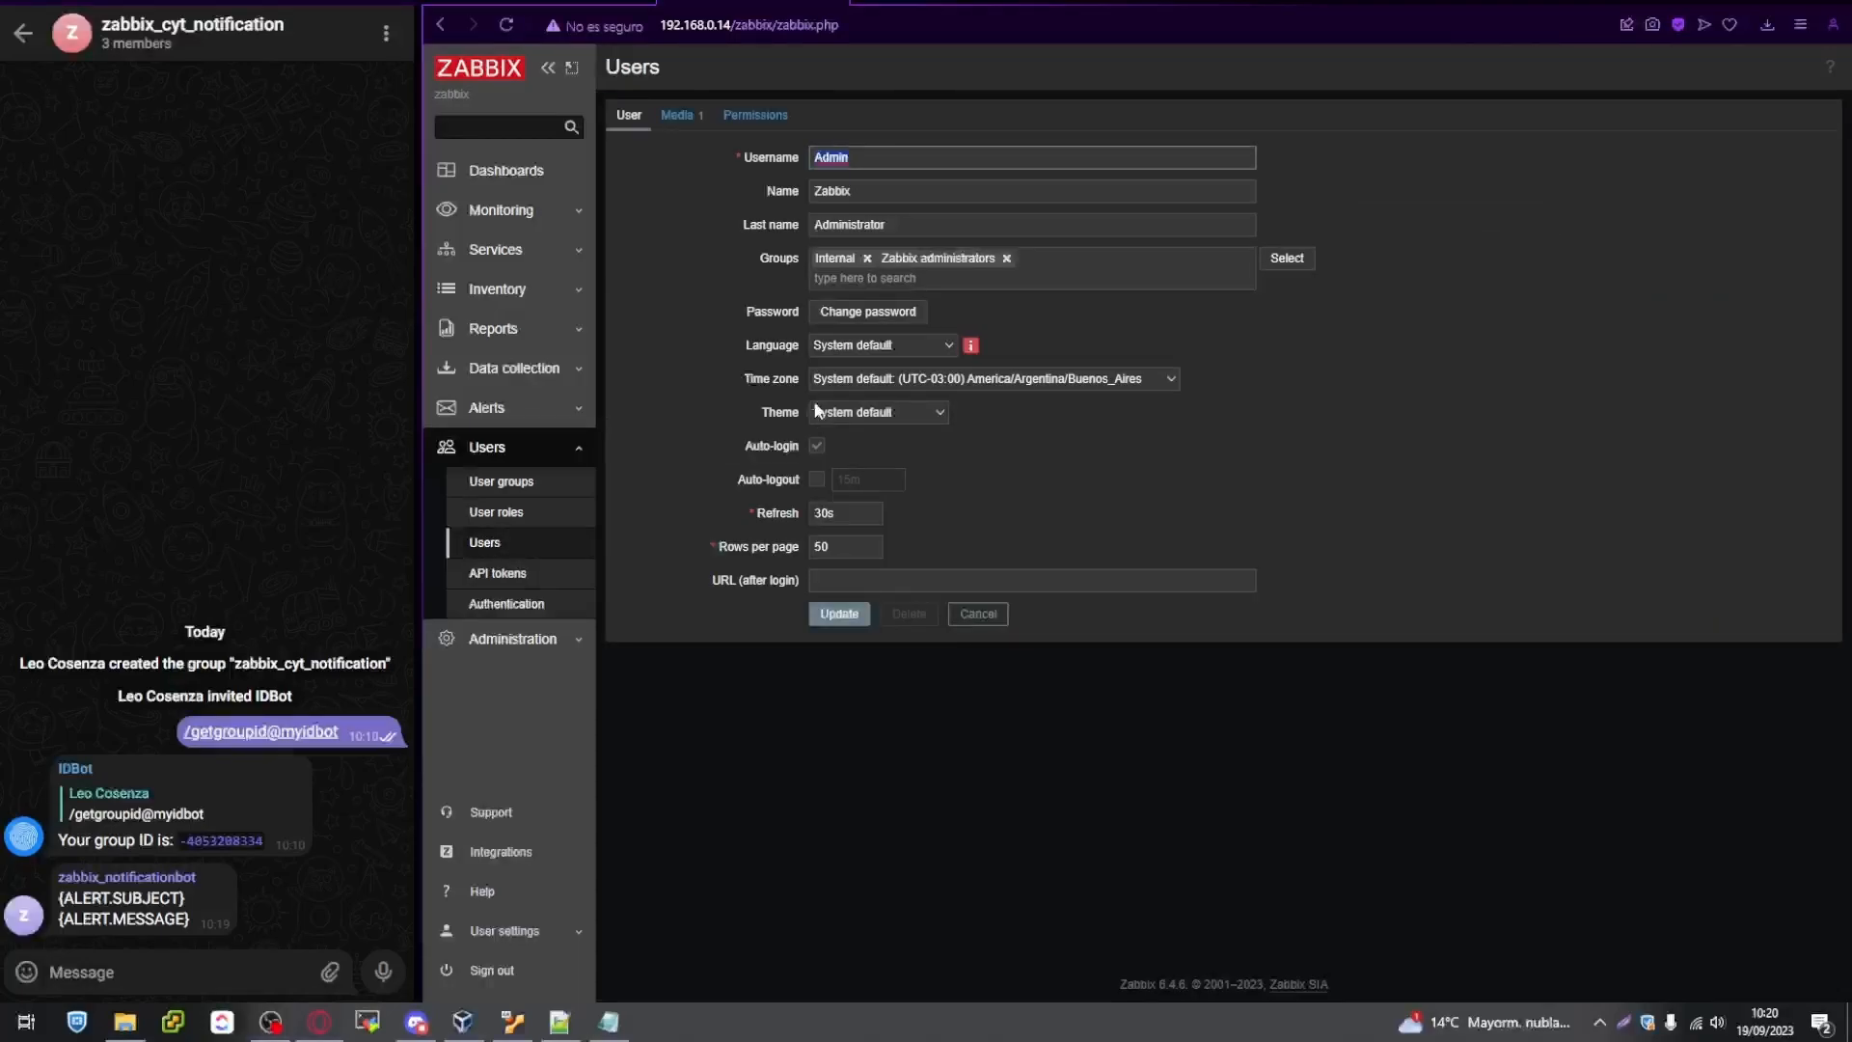
pyautogui.click(680, 123)
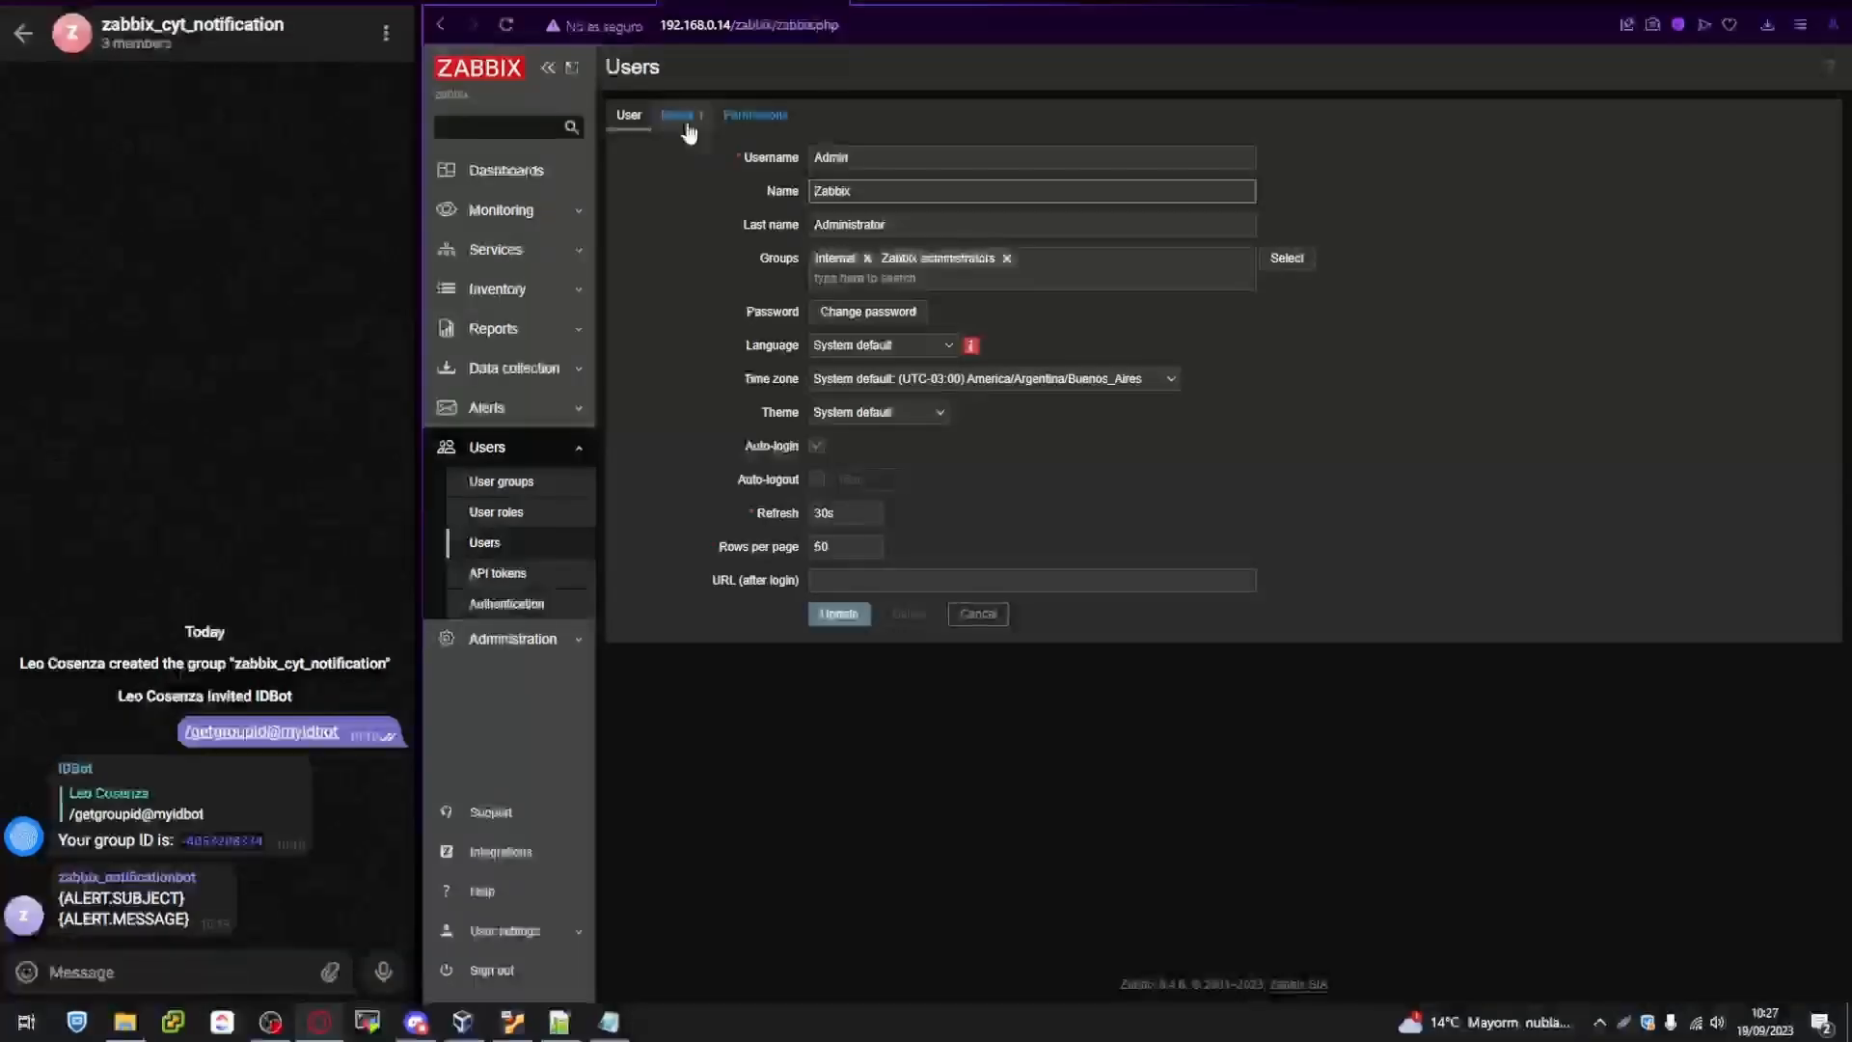
pyautogui.click(683, 118)
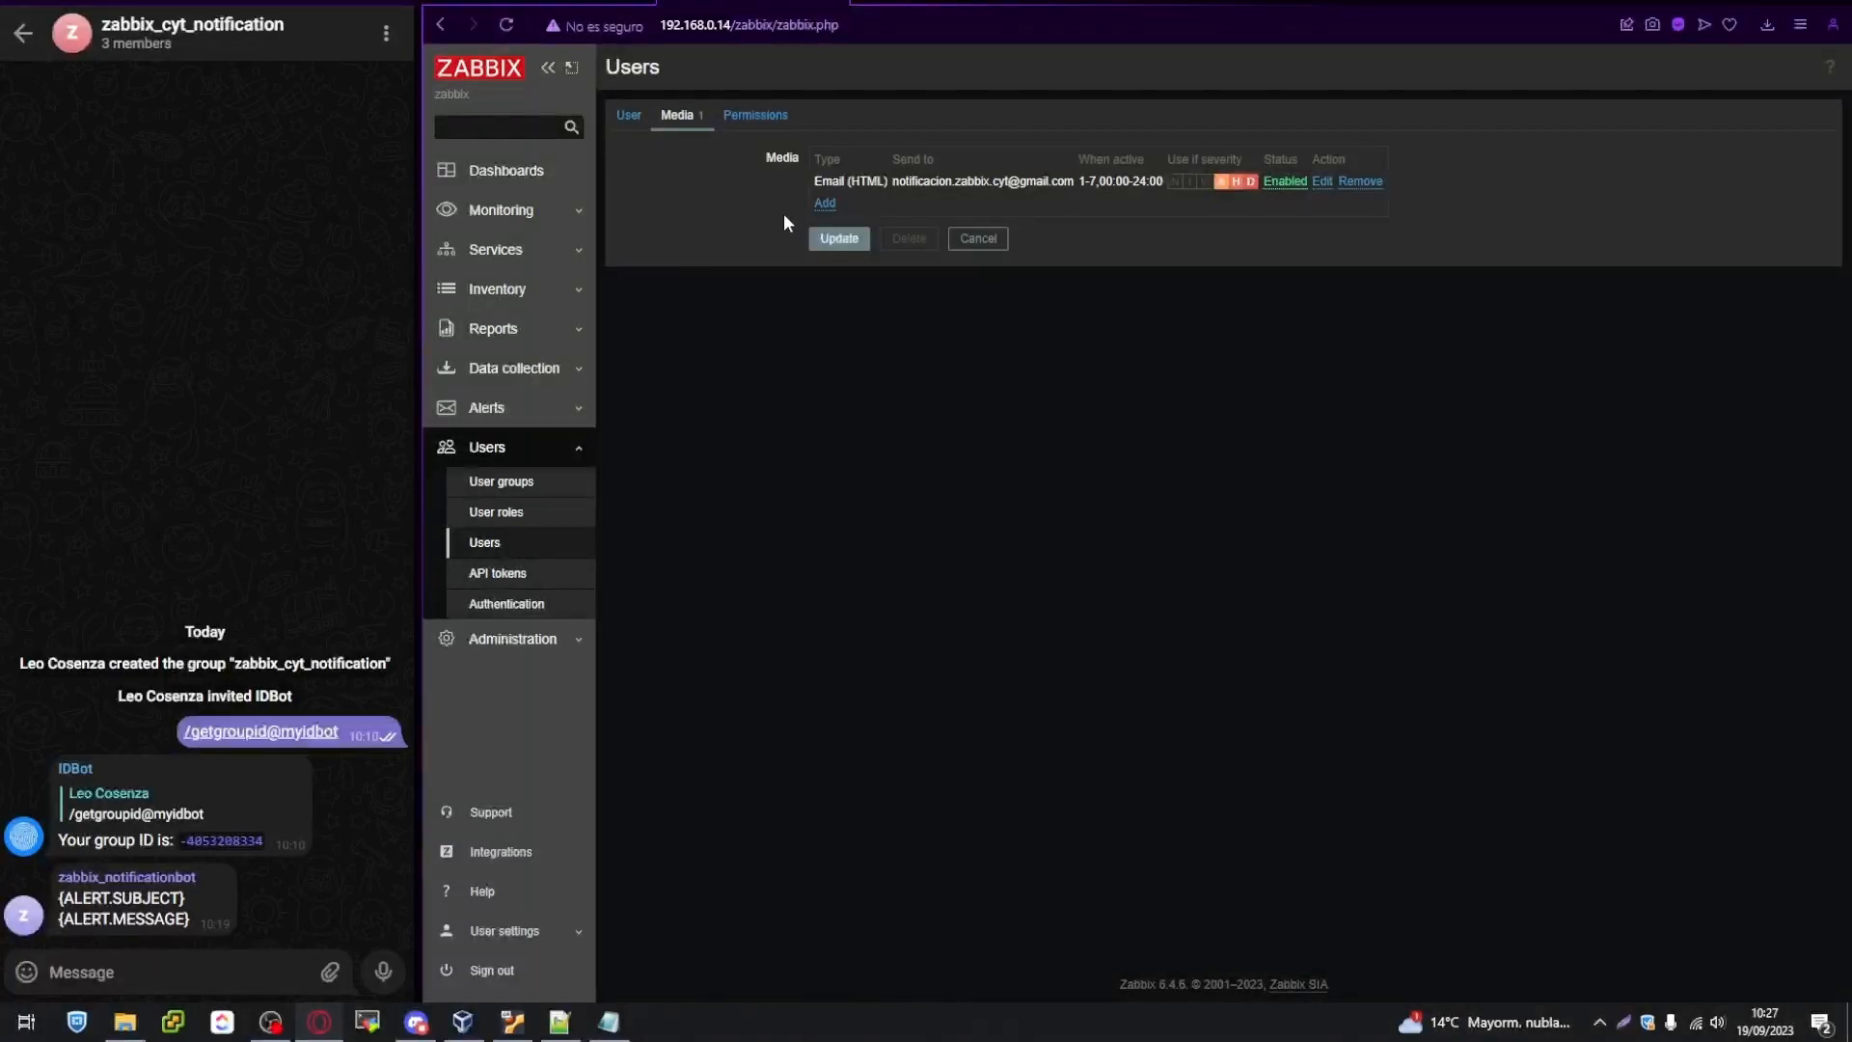
# Start a new media entry of type Telegram for Admin, paste the group ID as recipient and check it against the Notepad notes
pyautogui.click(825, 203)
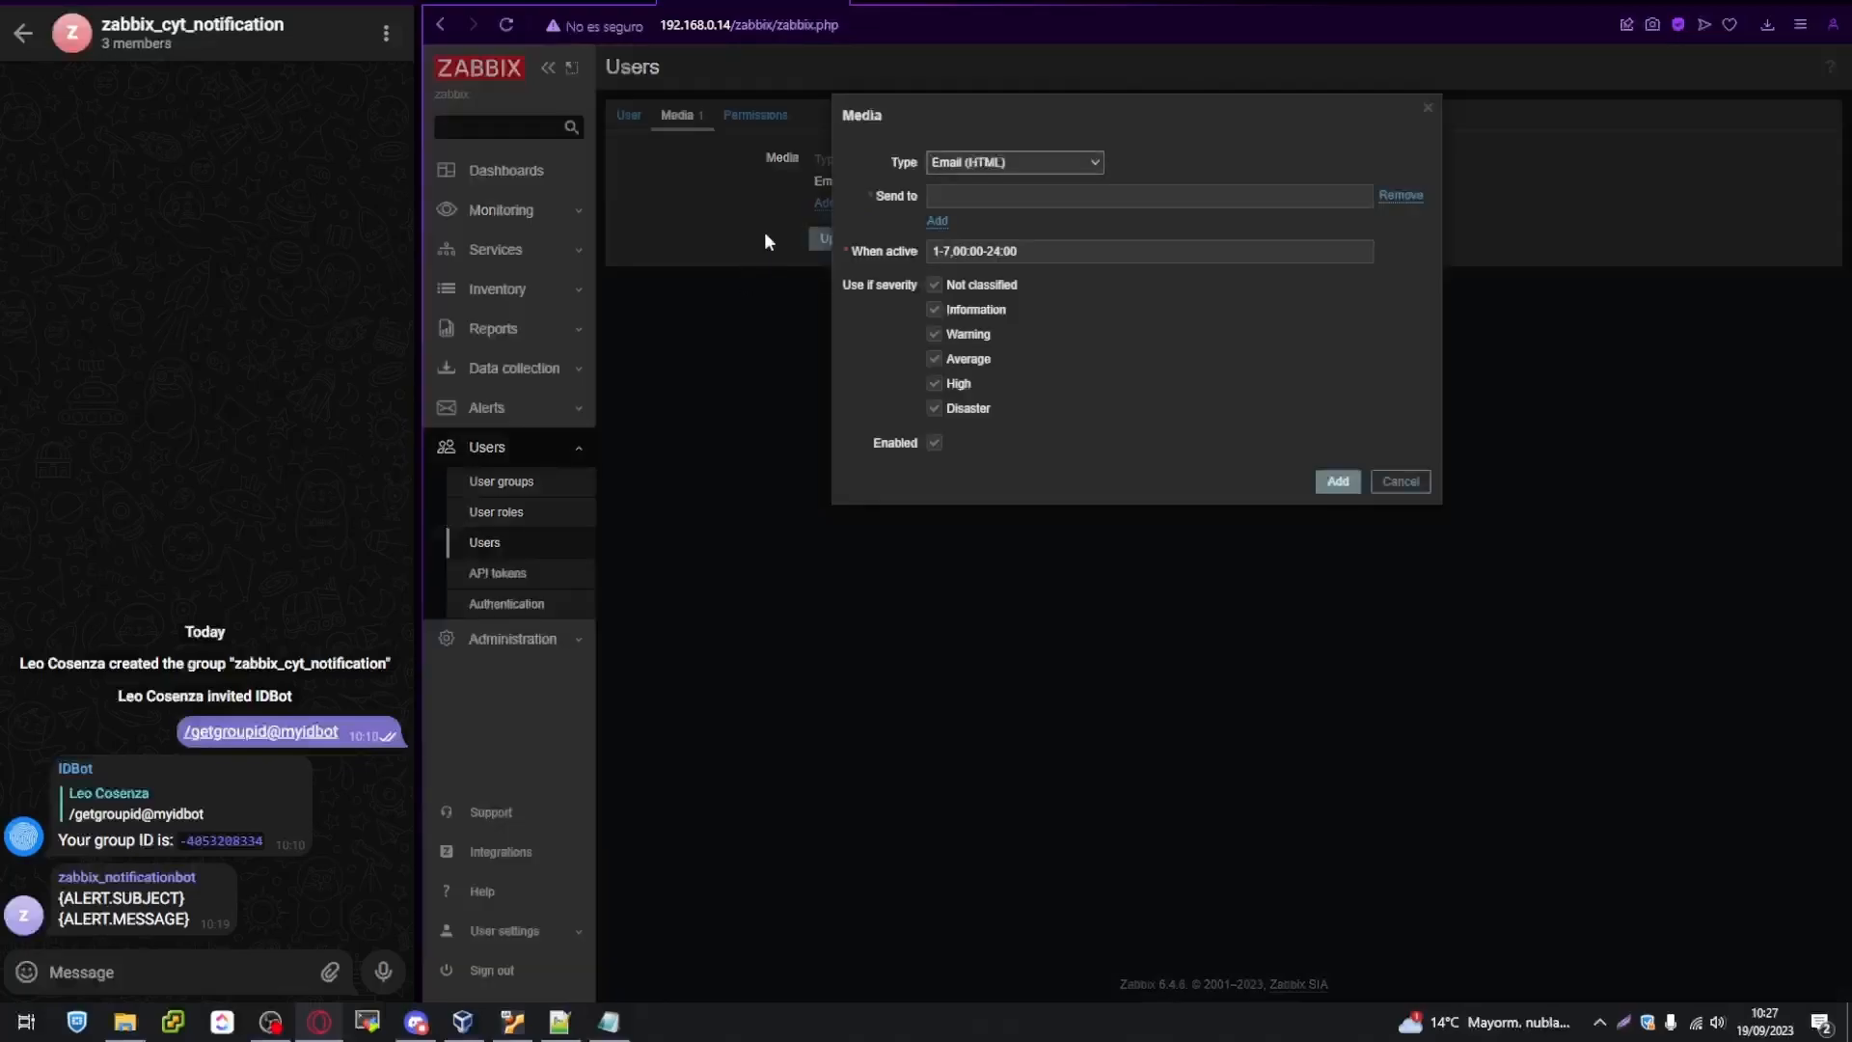
pyautogui.click(987, 161)
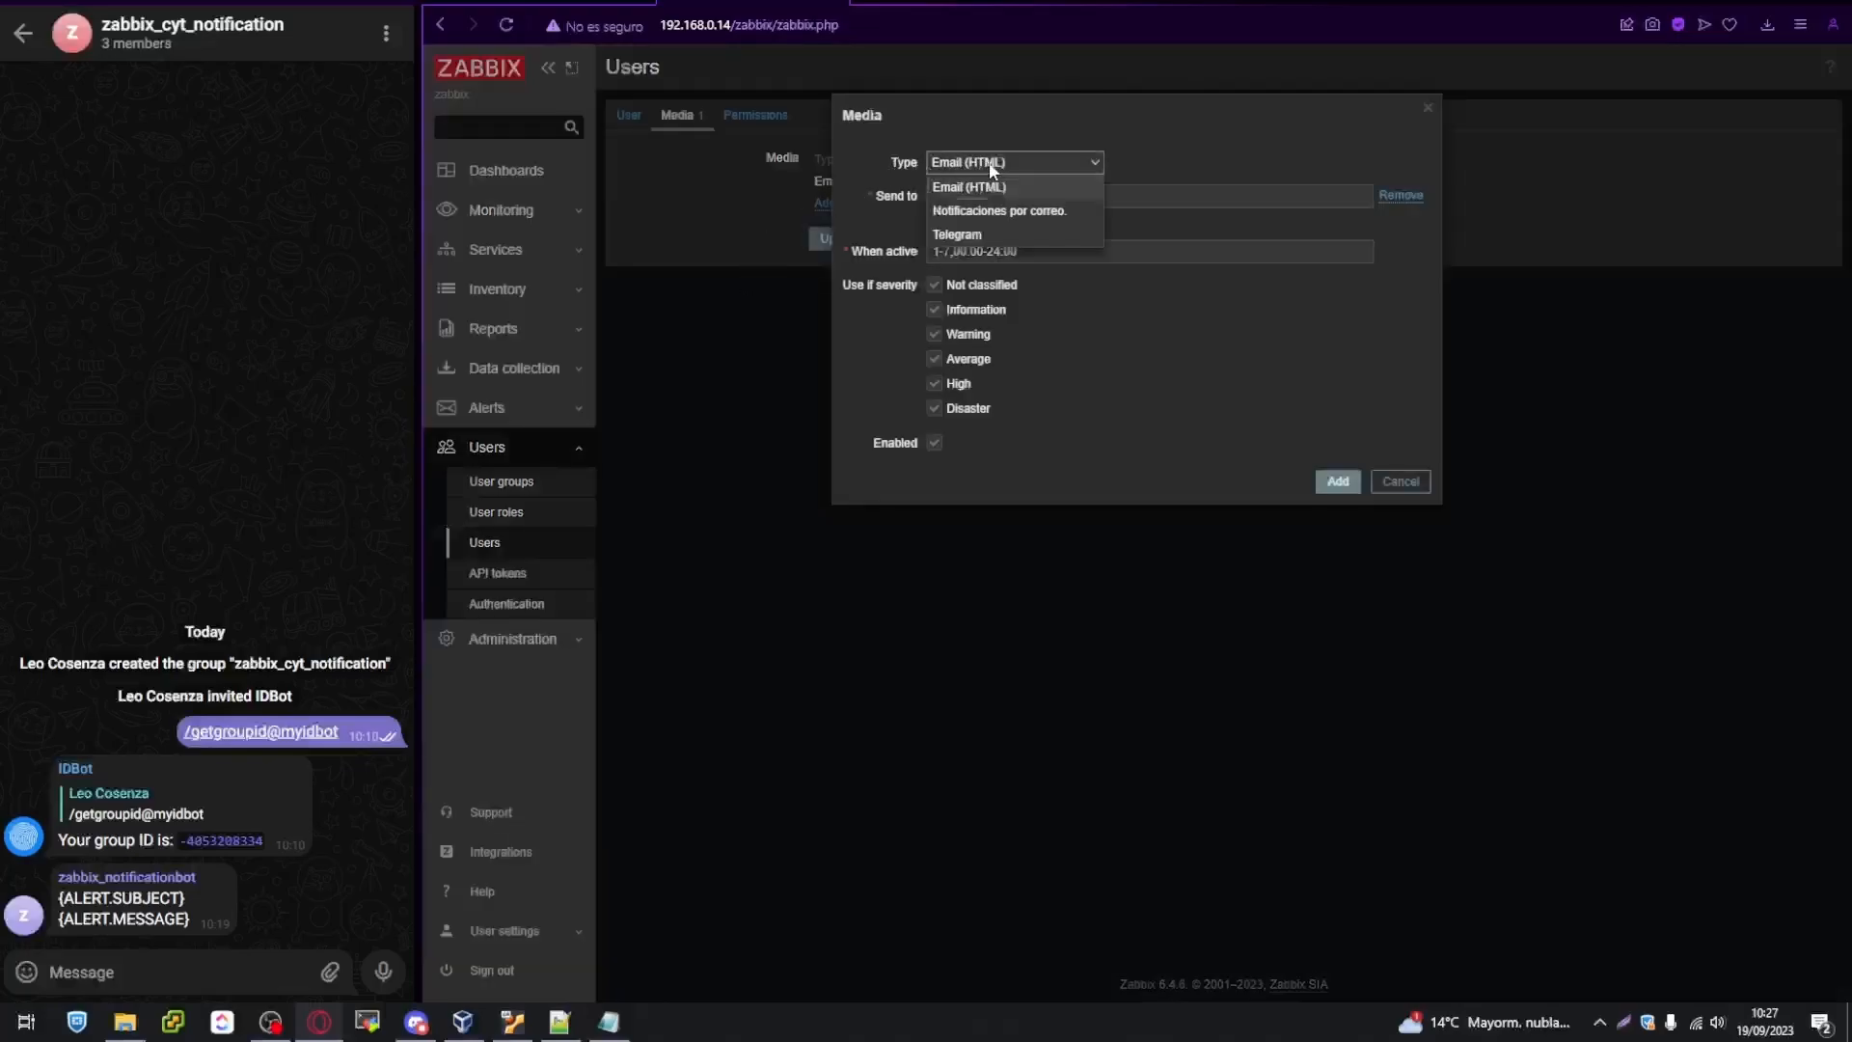
pyautogui.click(965, 234)
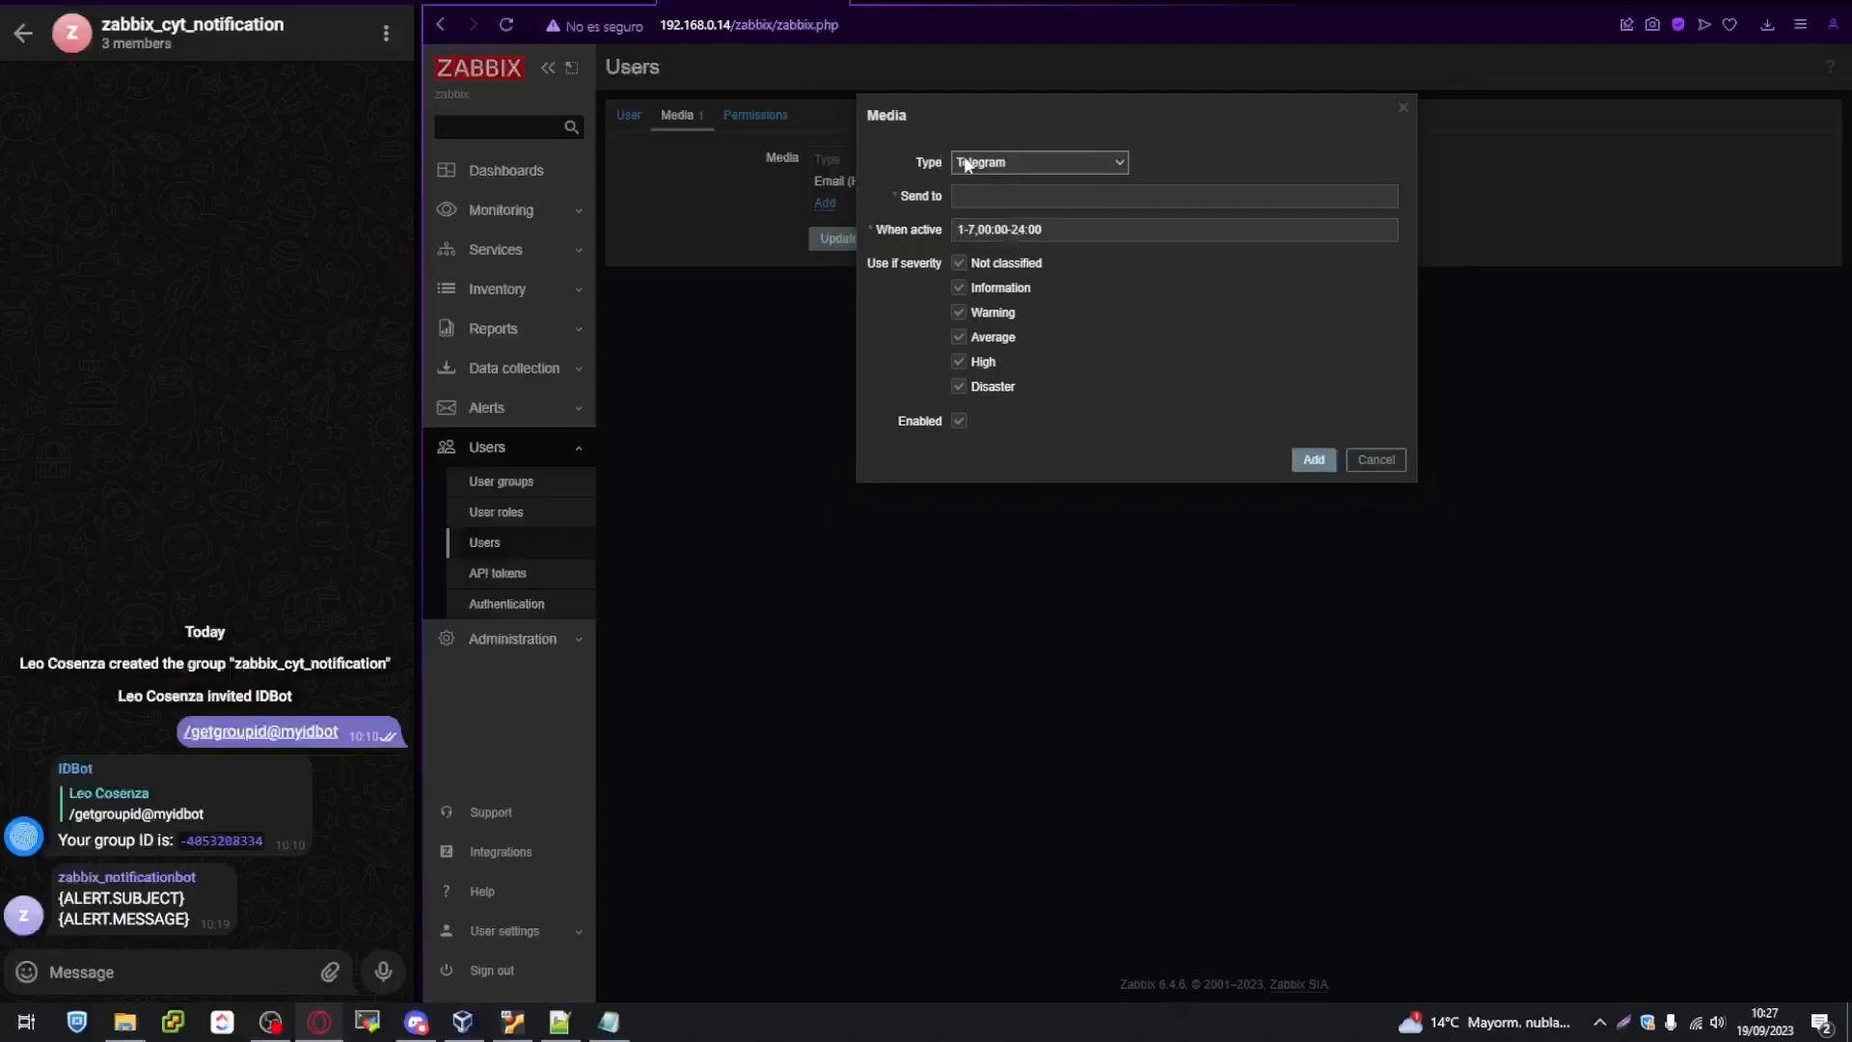
pyautogui.click(984, 196)
pyautogui.hotkey('ctrl', 'v')
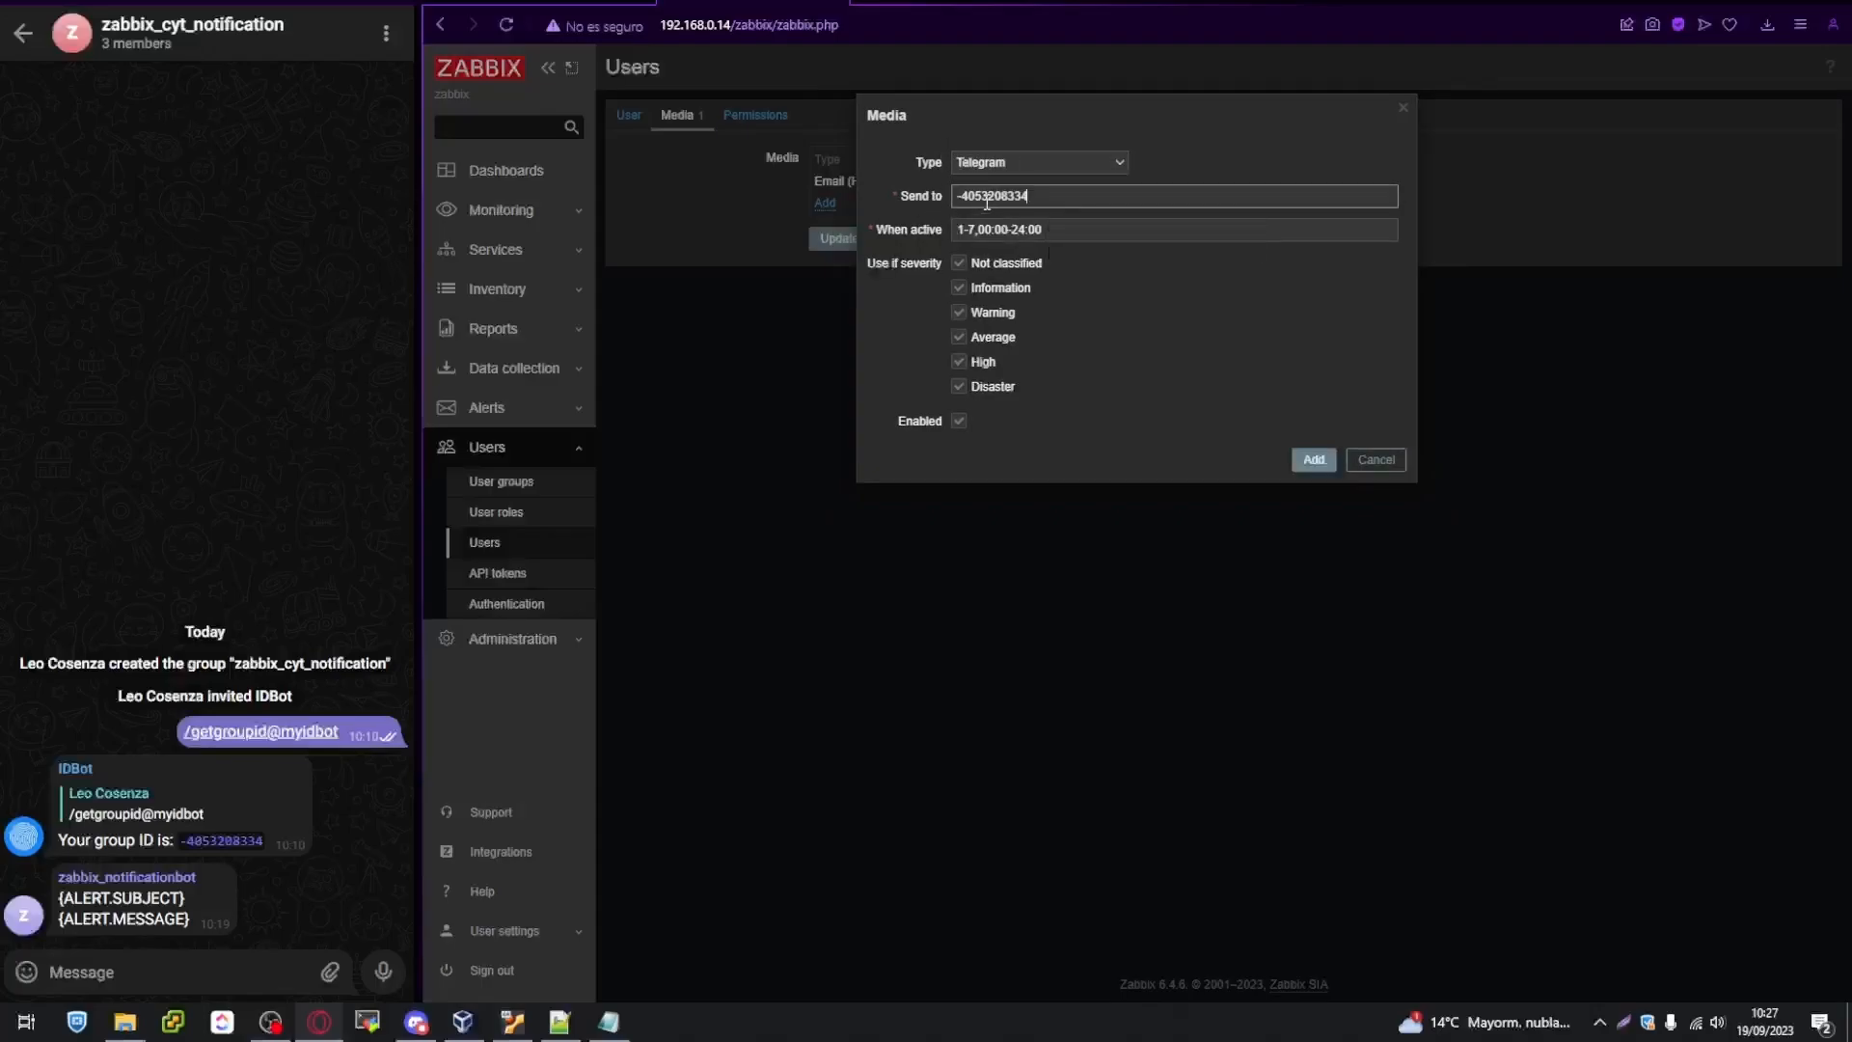
pyautogui.click(608, 1021)
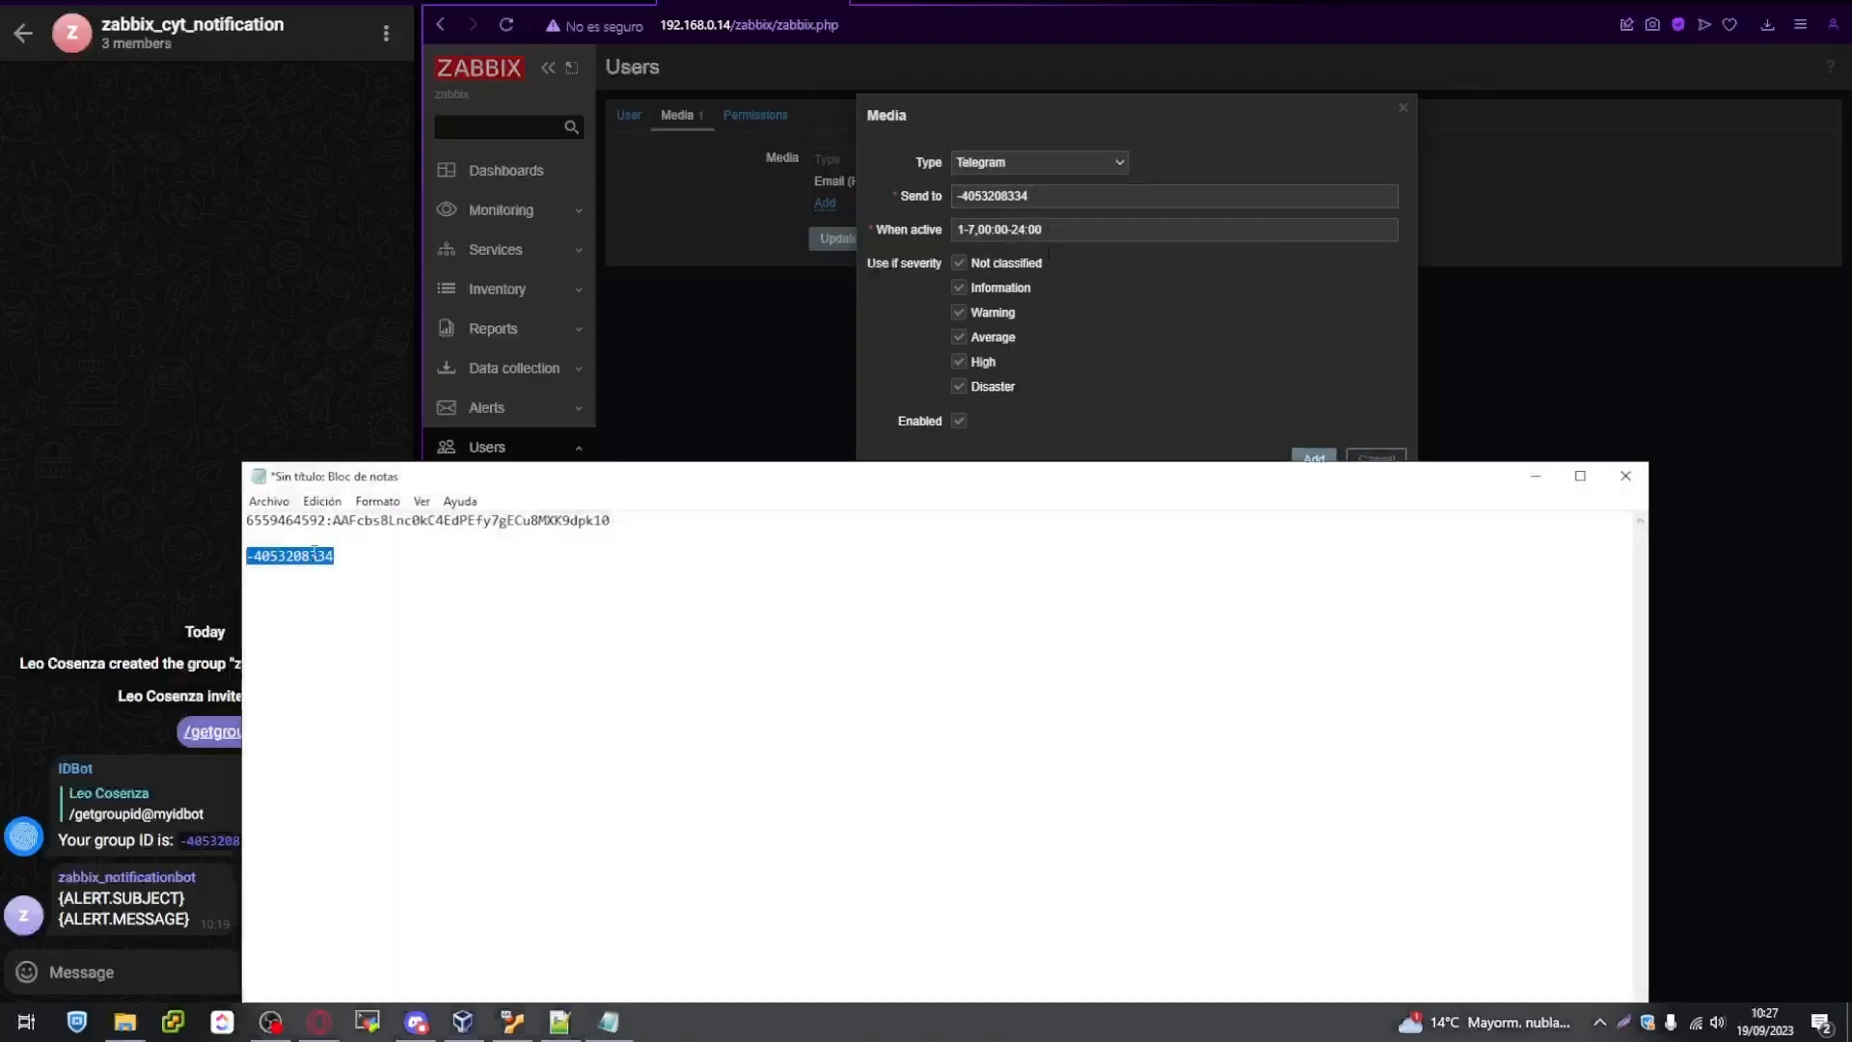
pyautogui.click(188, 206)
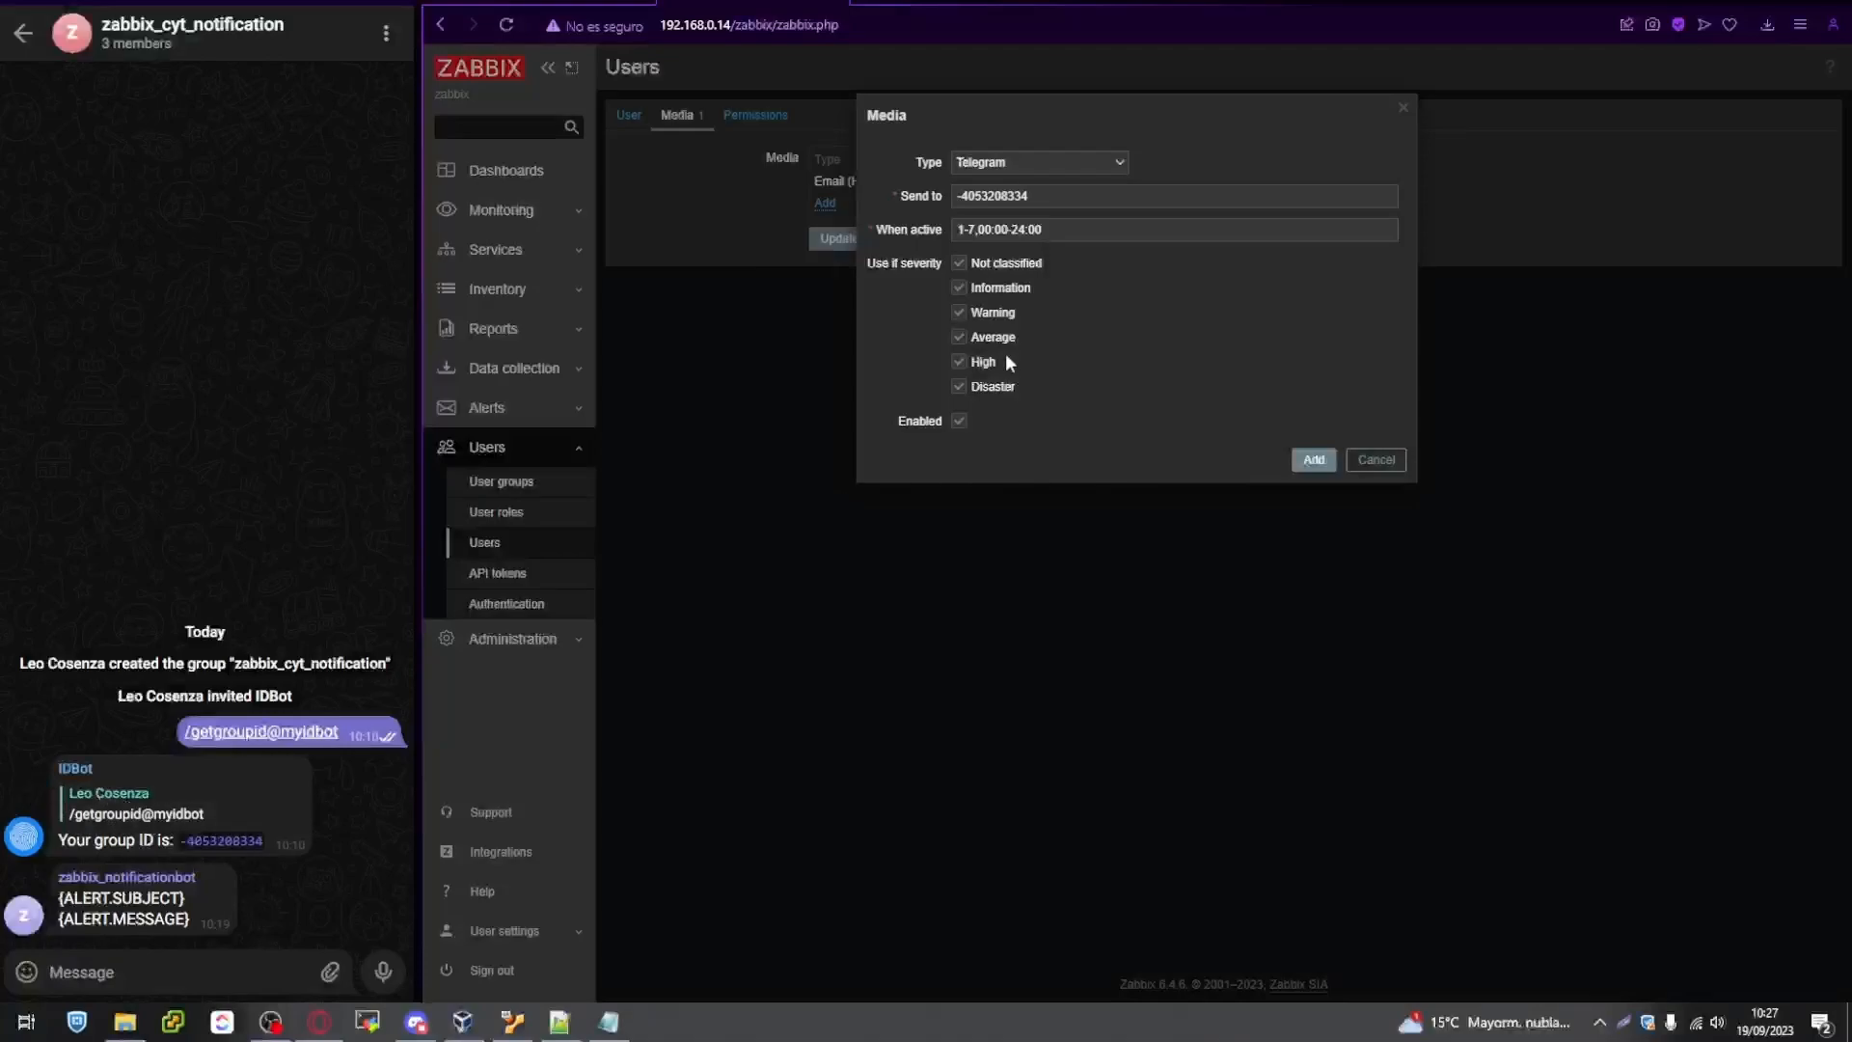
# Limit the Telegram media to the Average, High and Disaster severities and add it to the Admin user
pyautogui.click(960, 263)
pyautogui.click(1034, 353)
pyautogui.click(1314, 461)
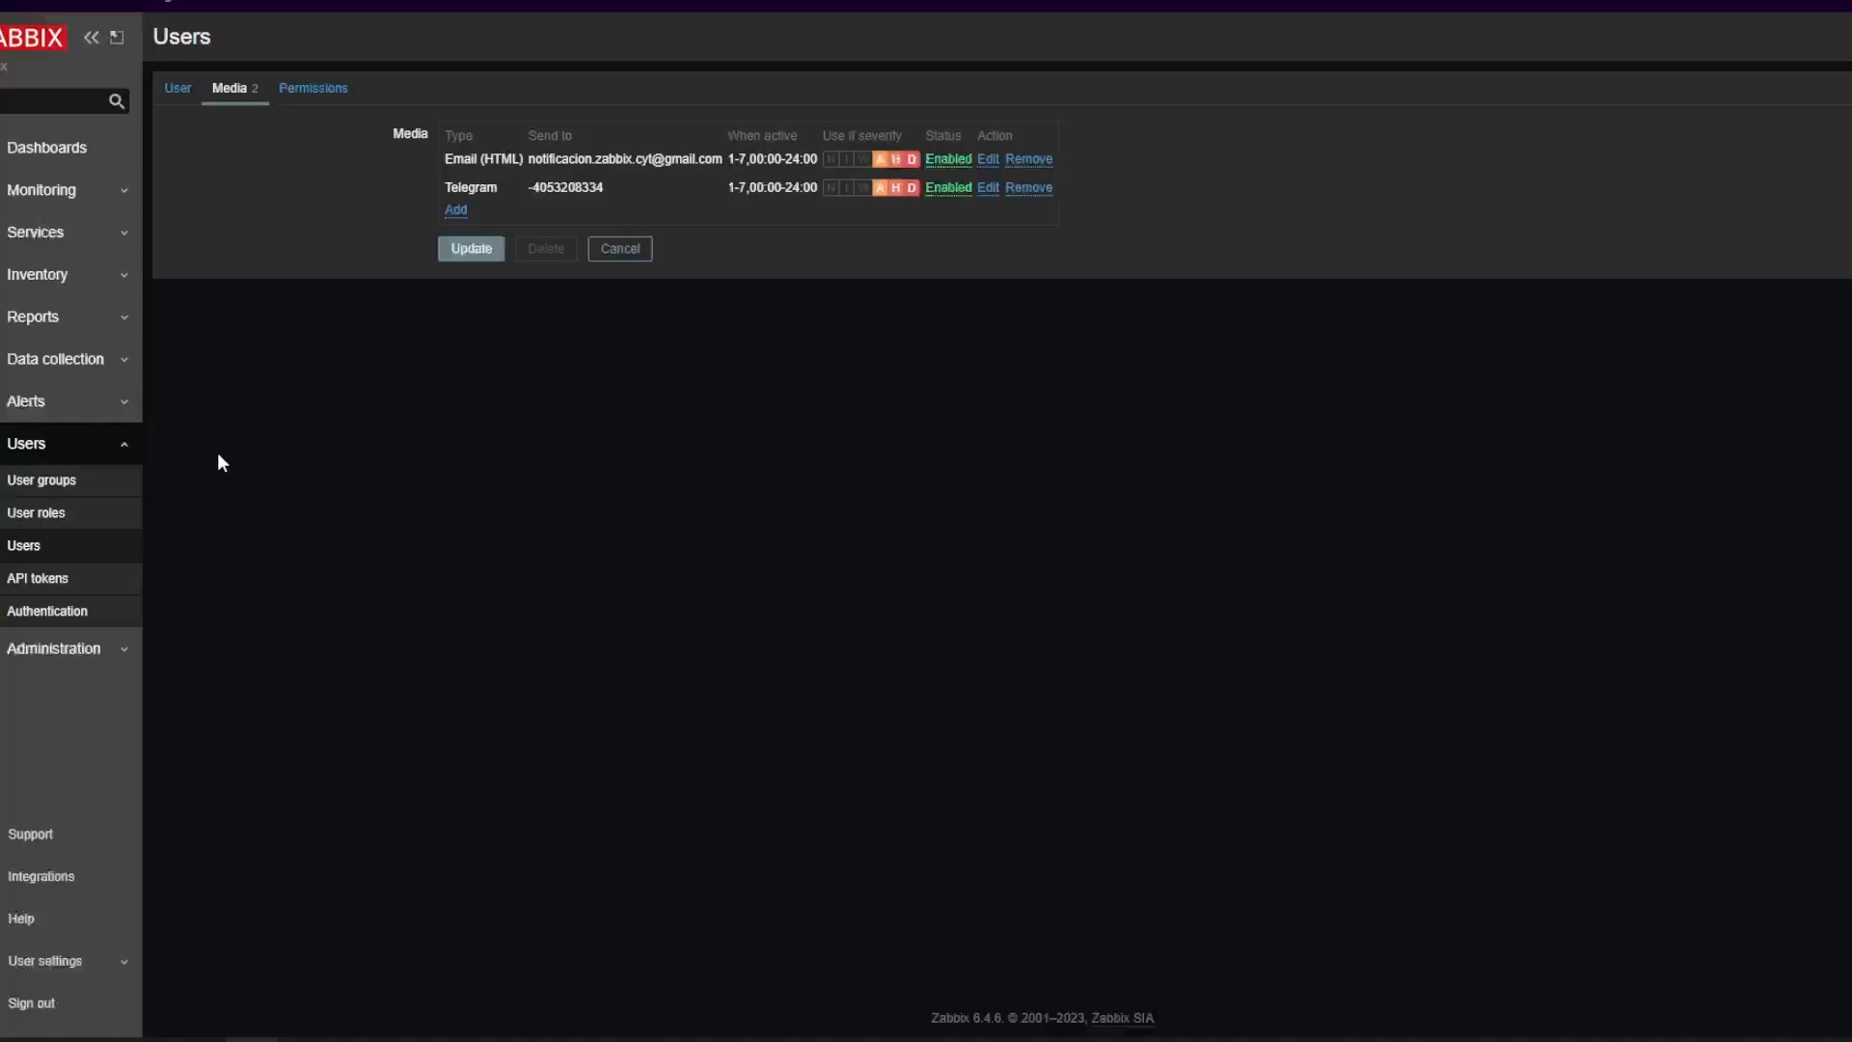
# Create a new trigger action under Alerts and name it "Trigger to Telegram"
pyautogui.click(122, 406)
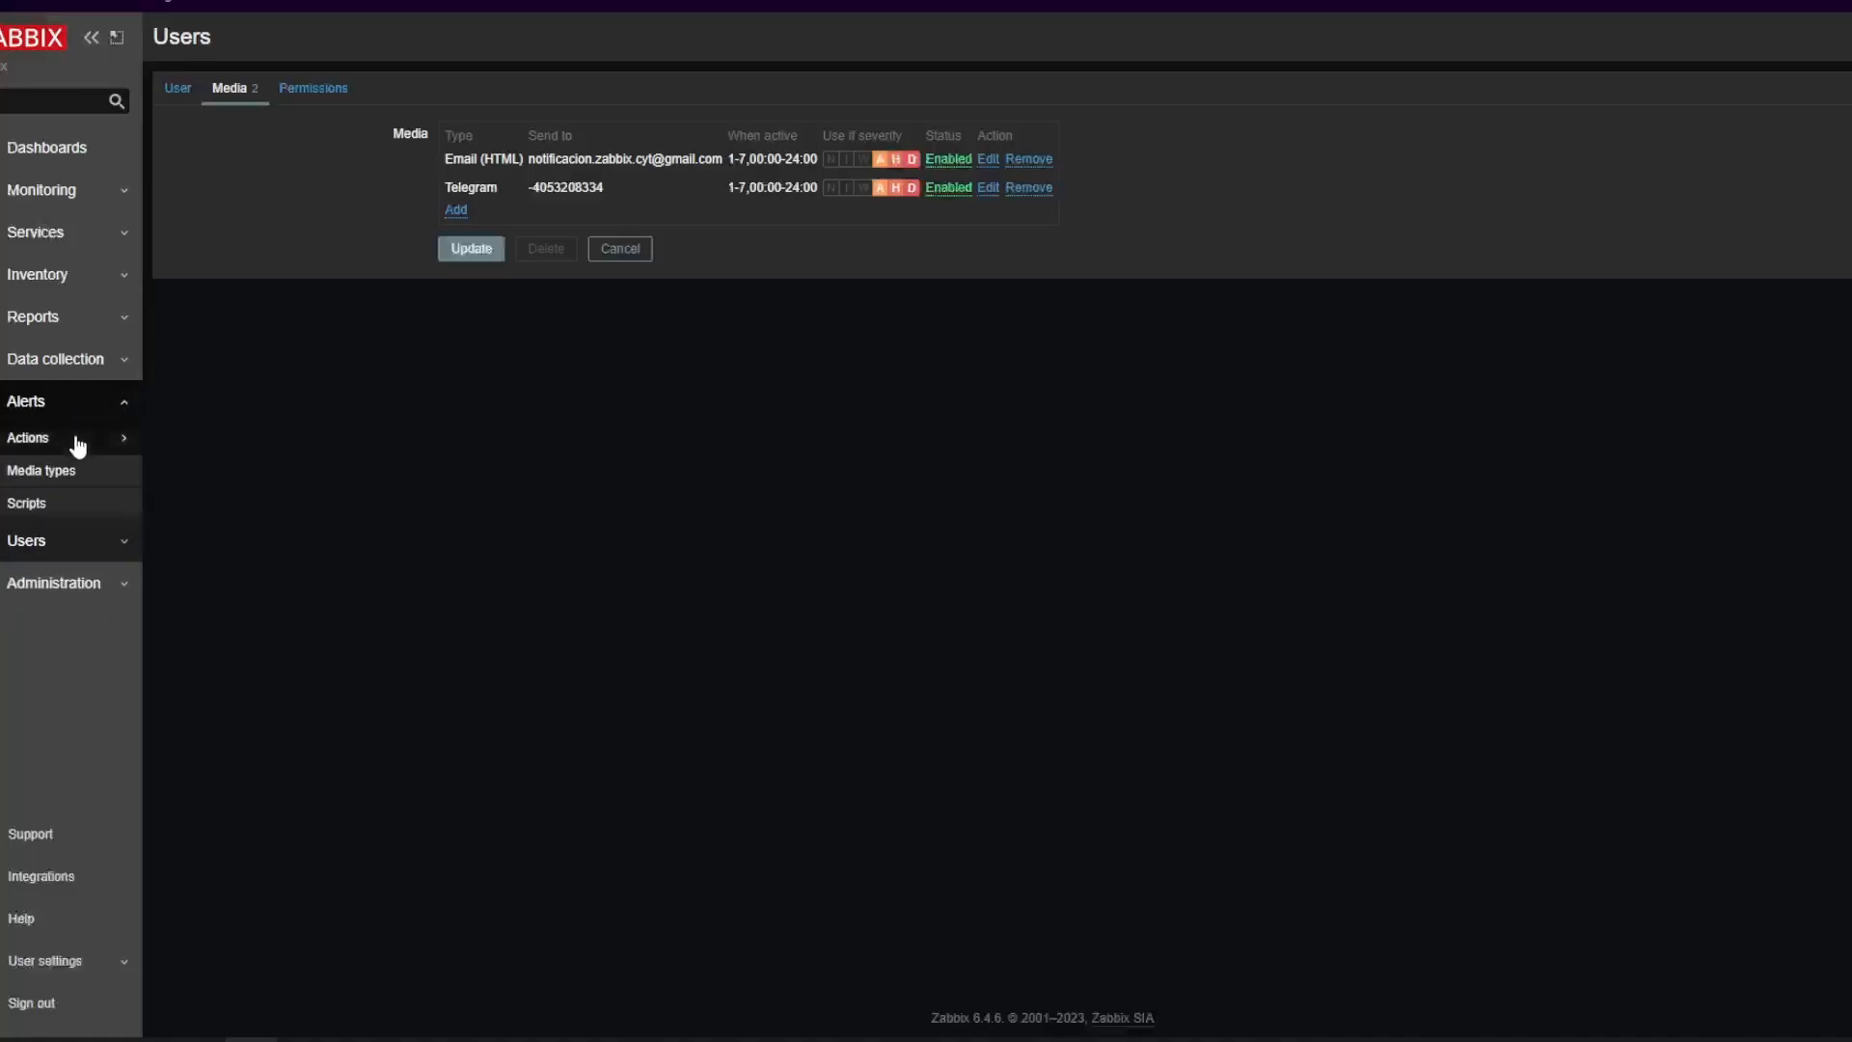
pyautogui.moveTo(77, 444)
pyautogui.click(159, 442)
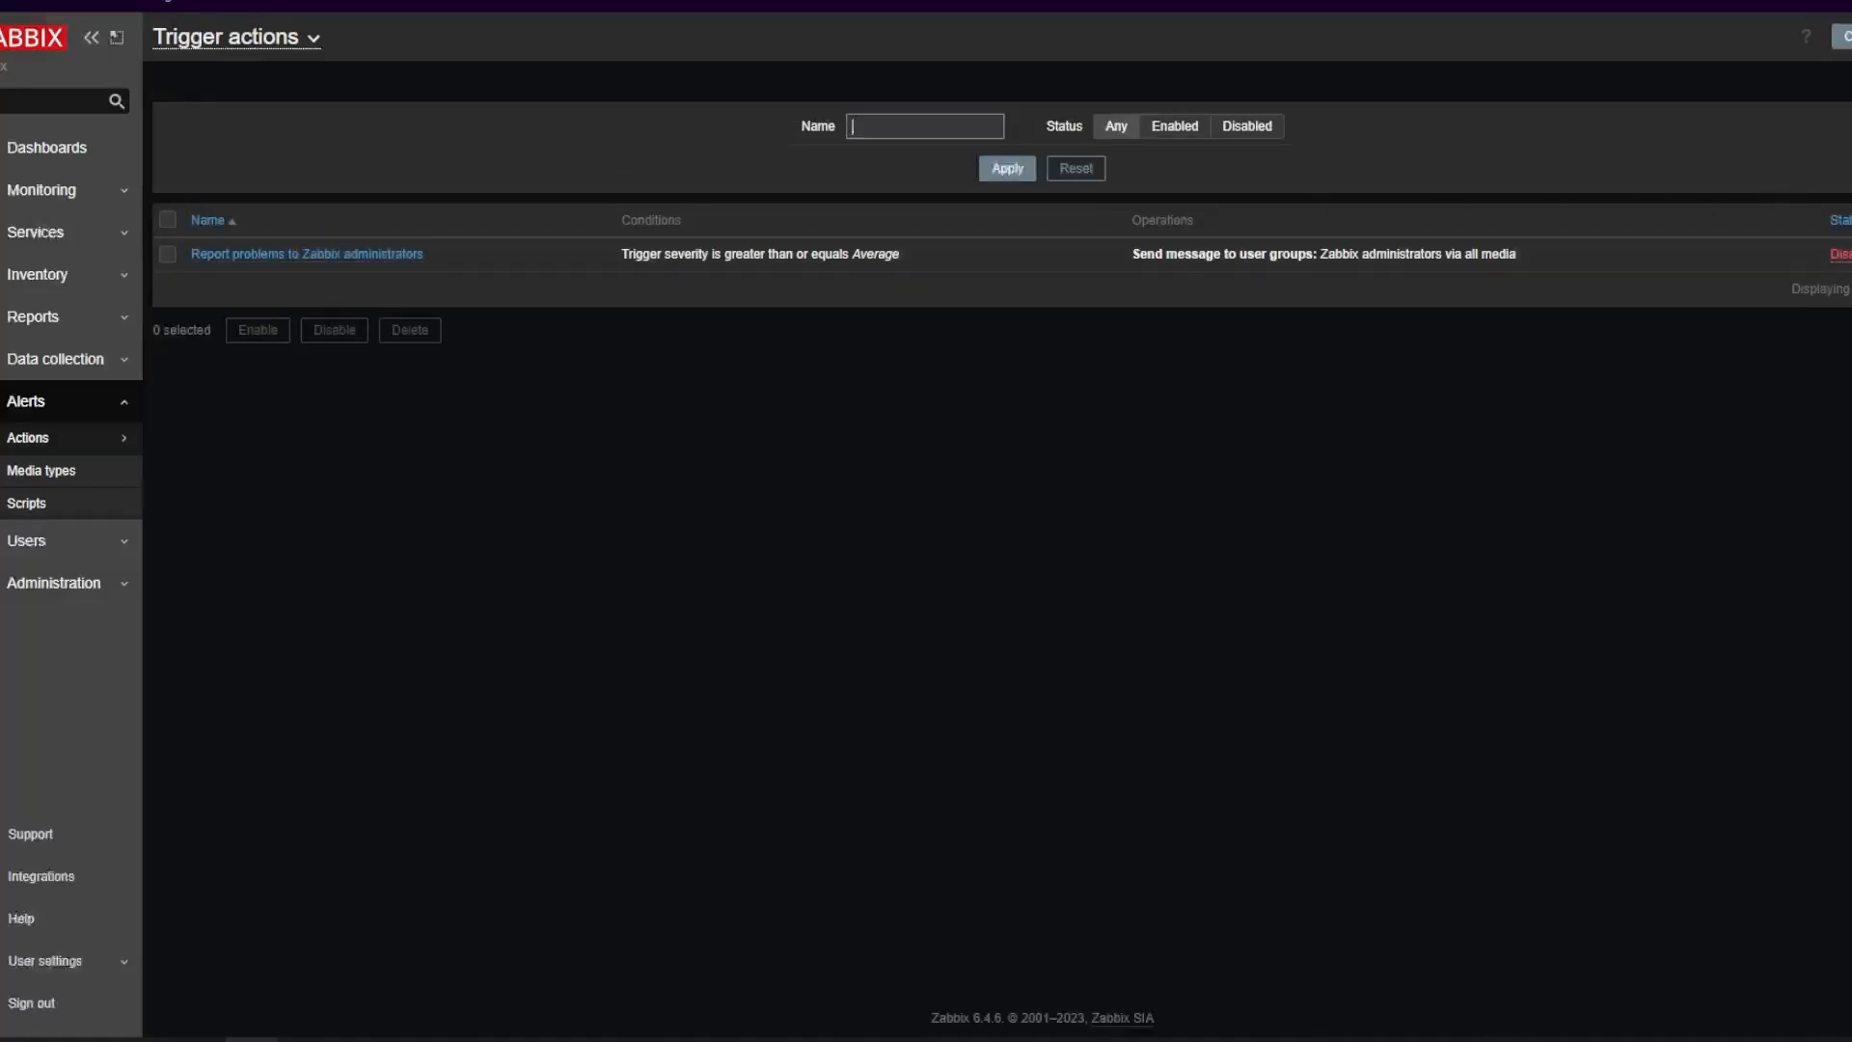
pyautogui.click(1844, 36)
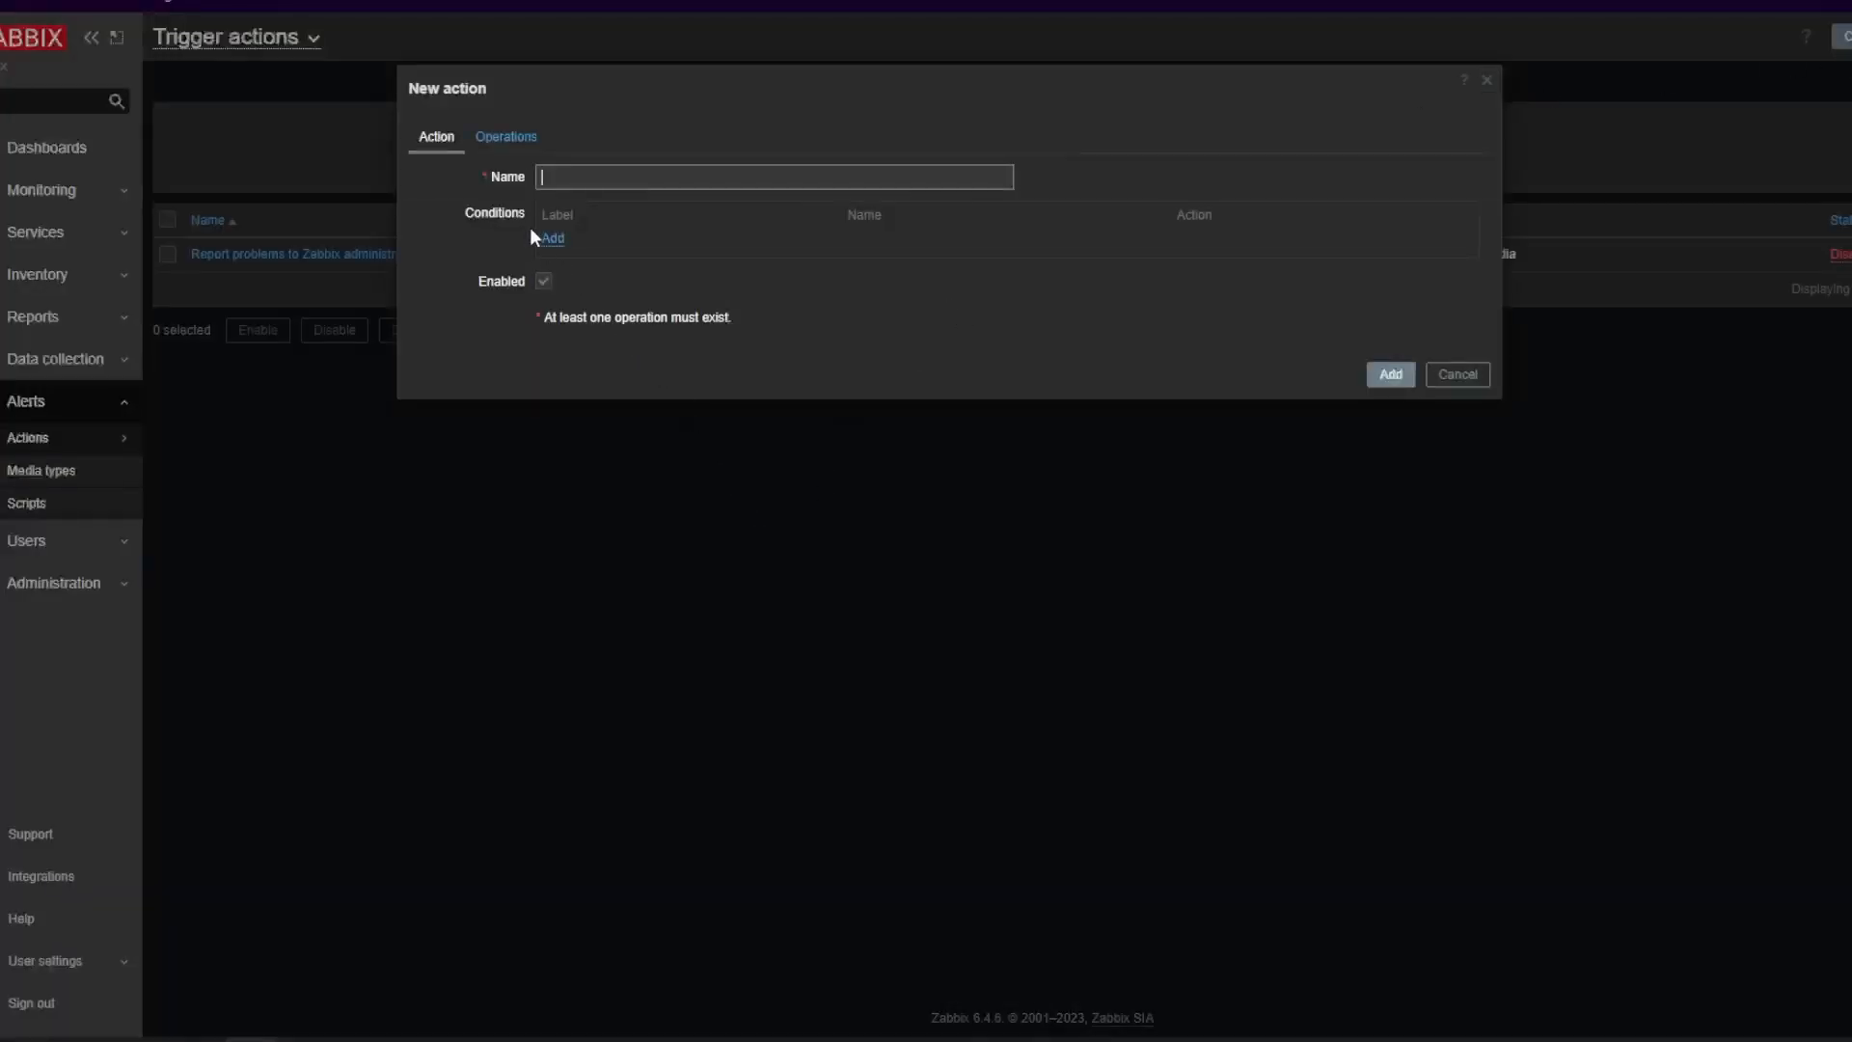
pyautogui.click(564, 179)
pyautogui.click(724, 223)
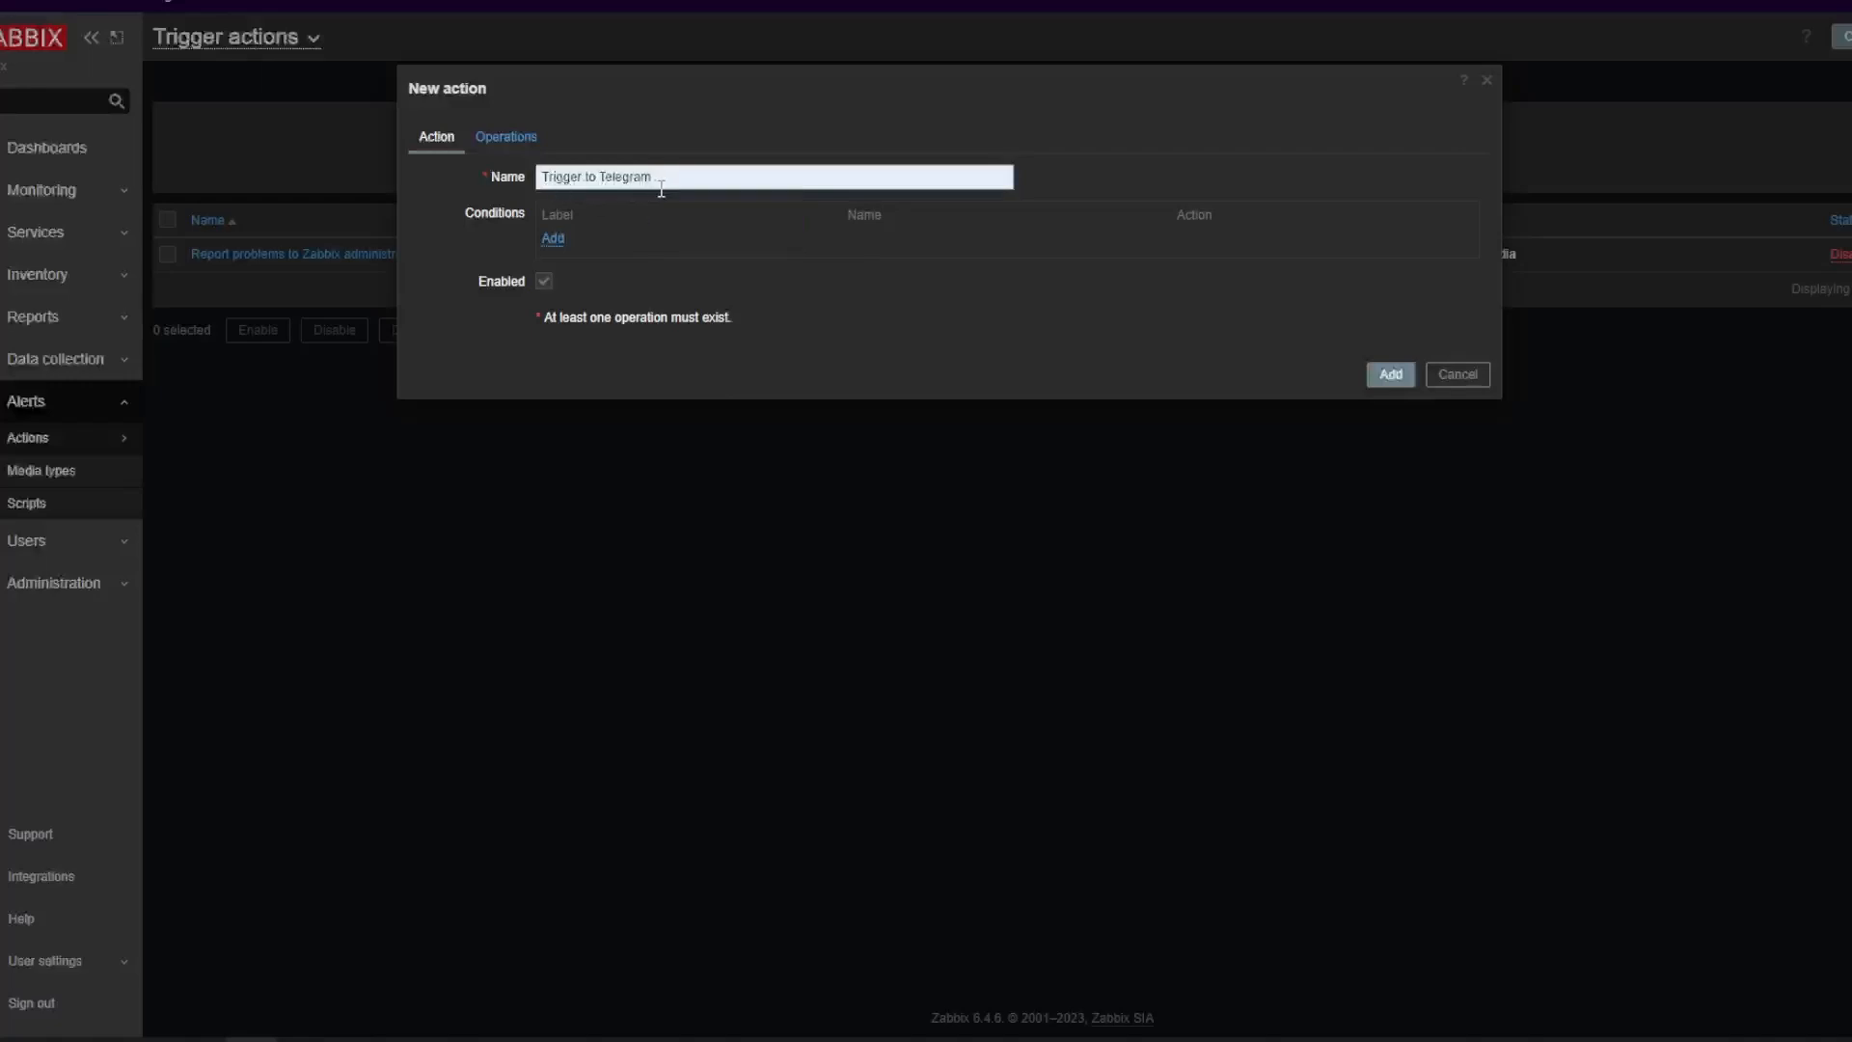
# Add a condition to the action for trigger severity greater than or equal to High
pyautogui.click(553, 239)
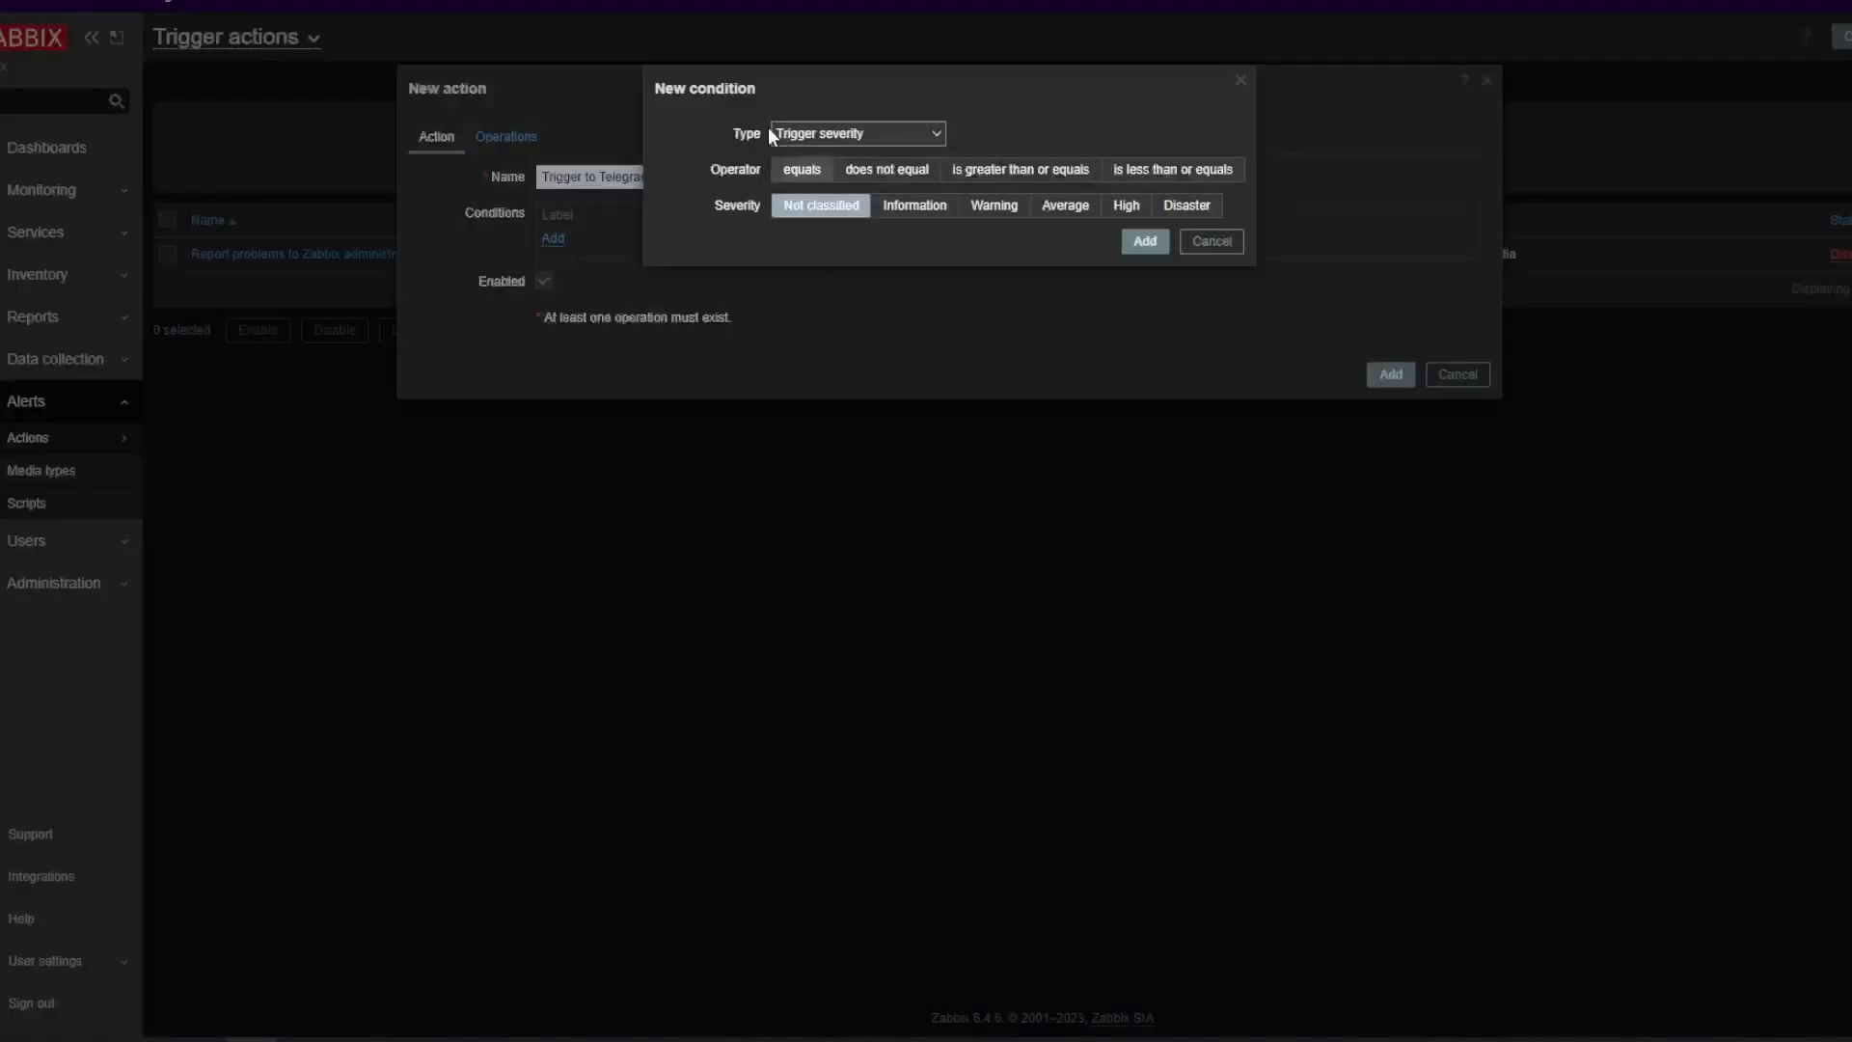
pyautogui.click(837, 138)
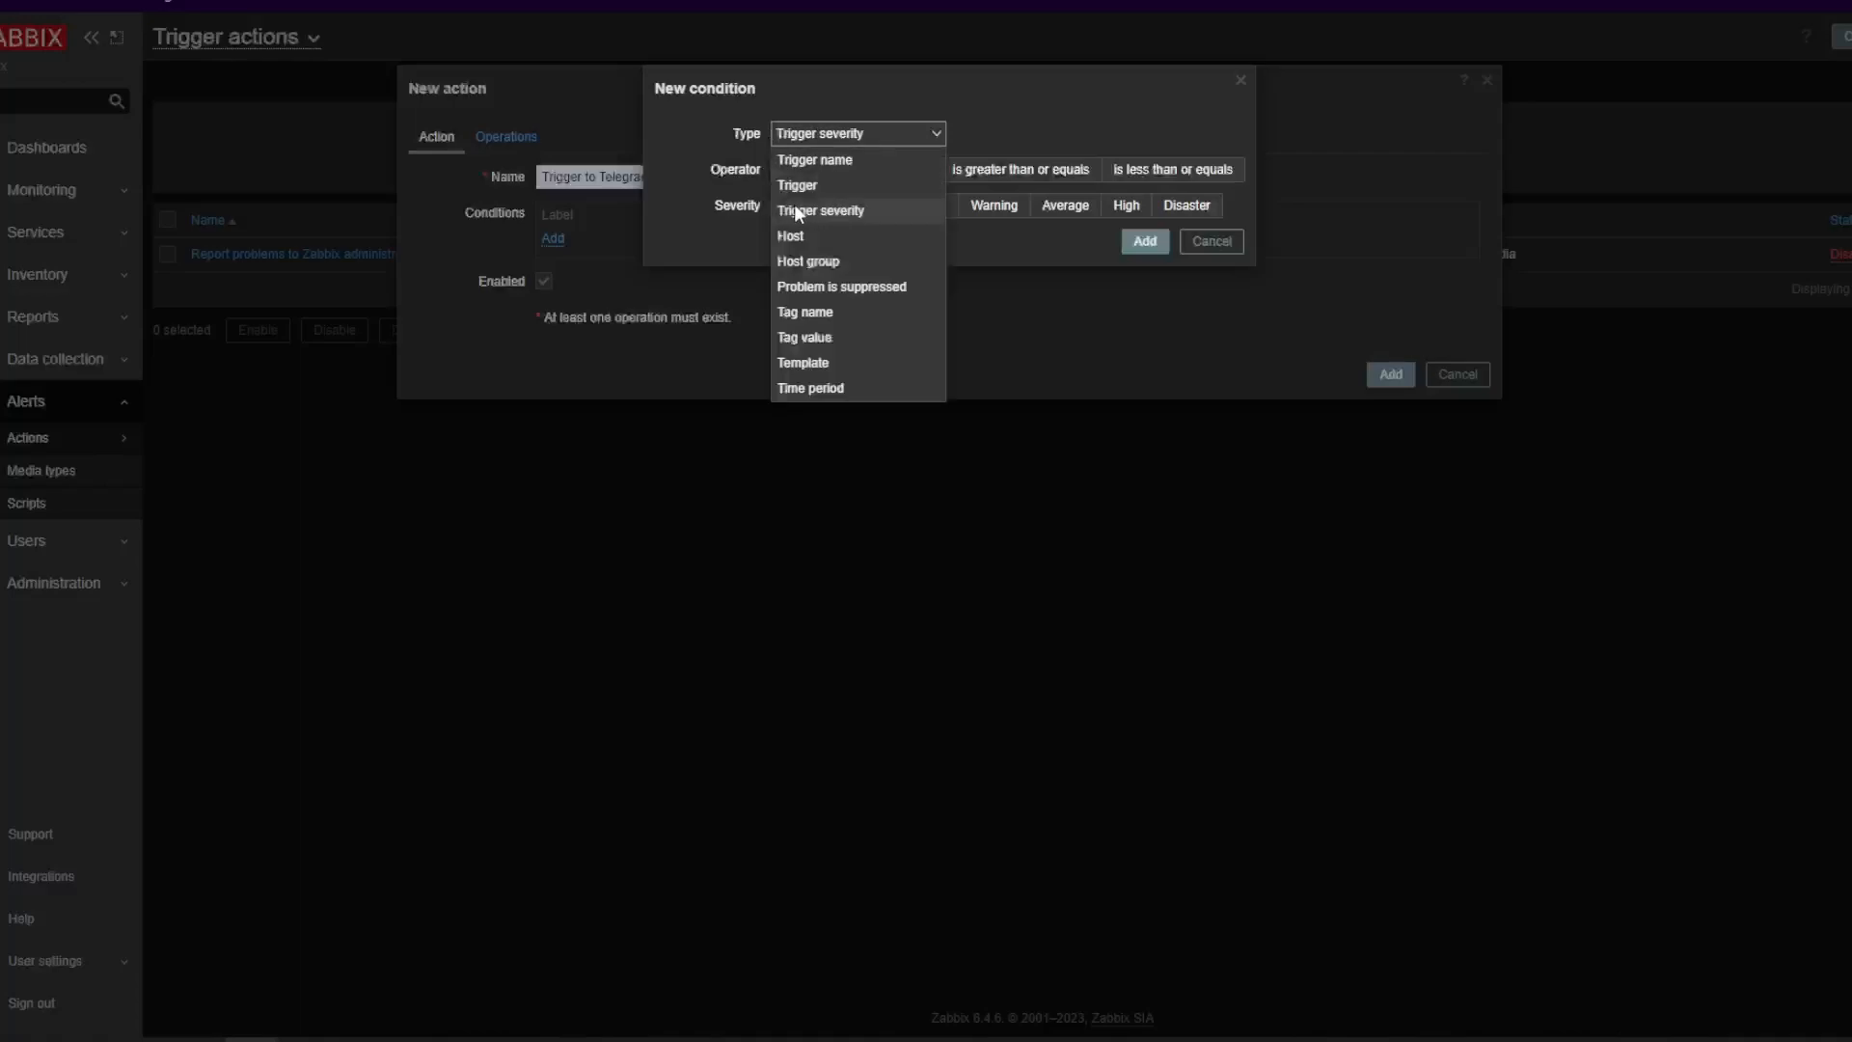
pyautogui.click(839, 211)
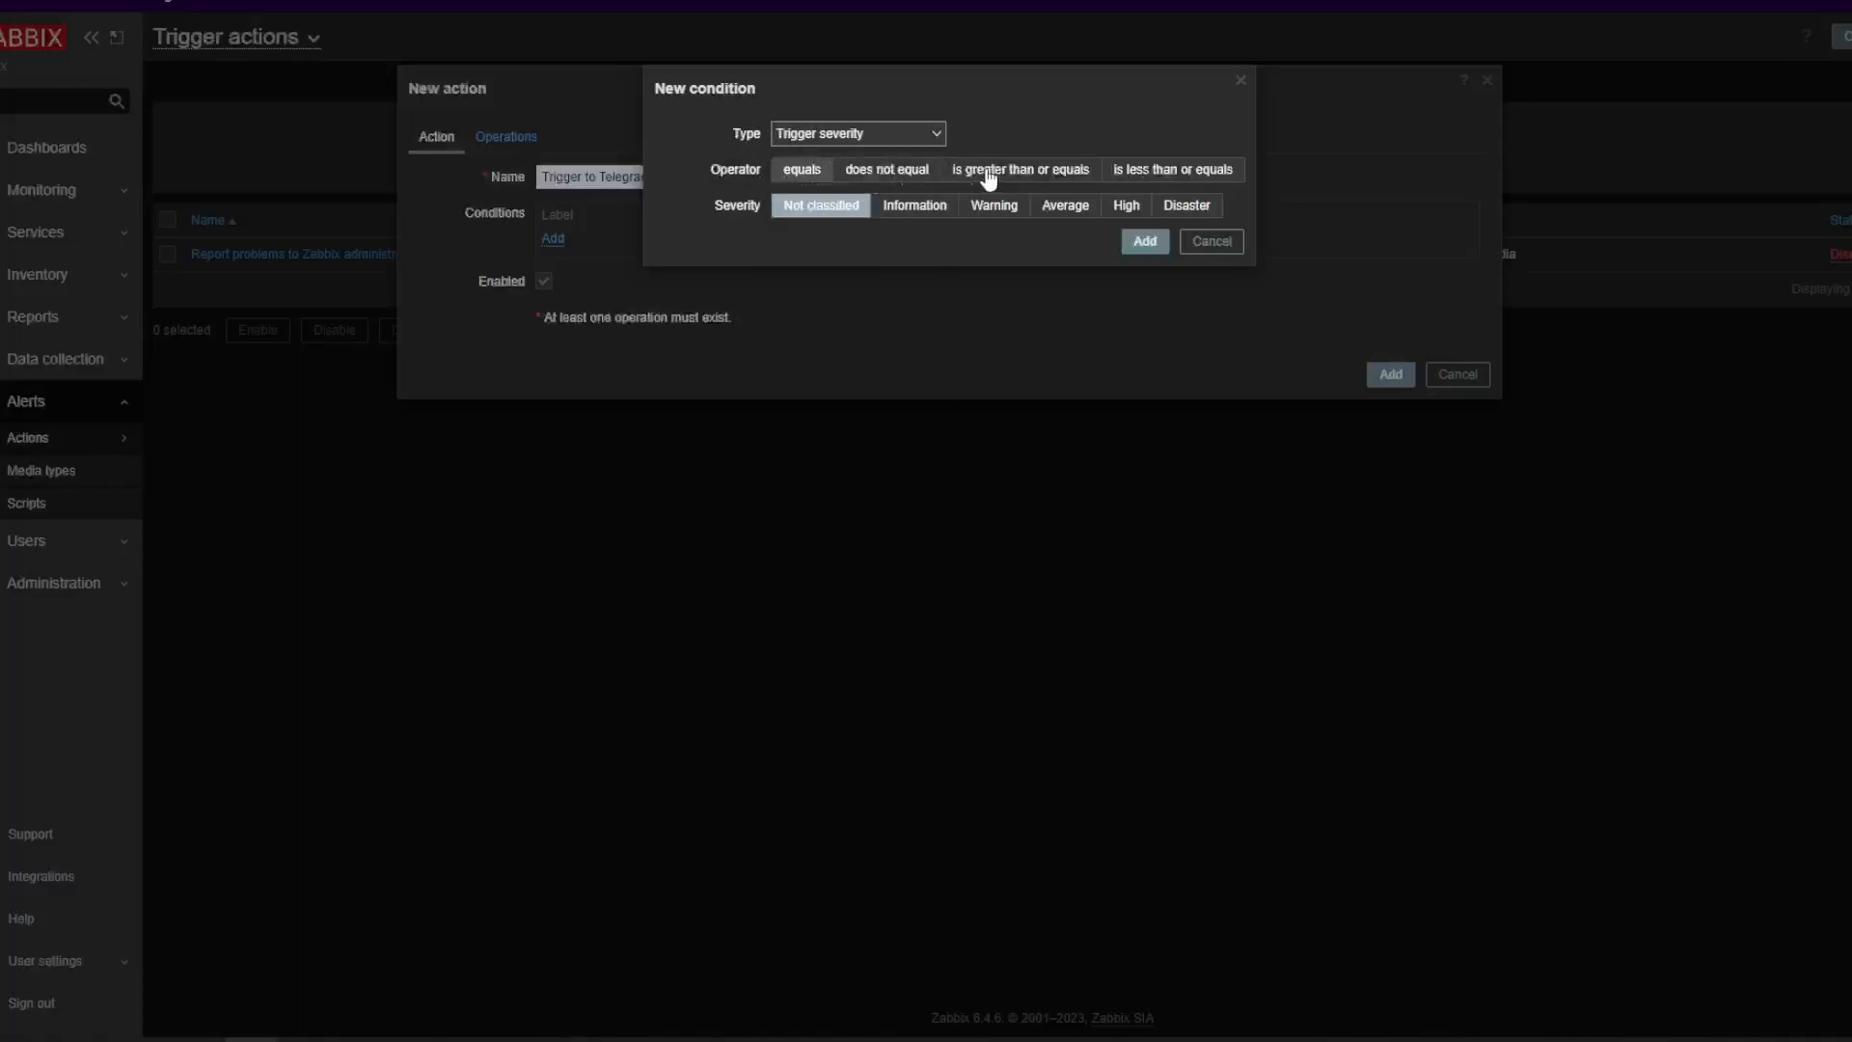
pyautogui.click(1046, 174)
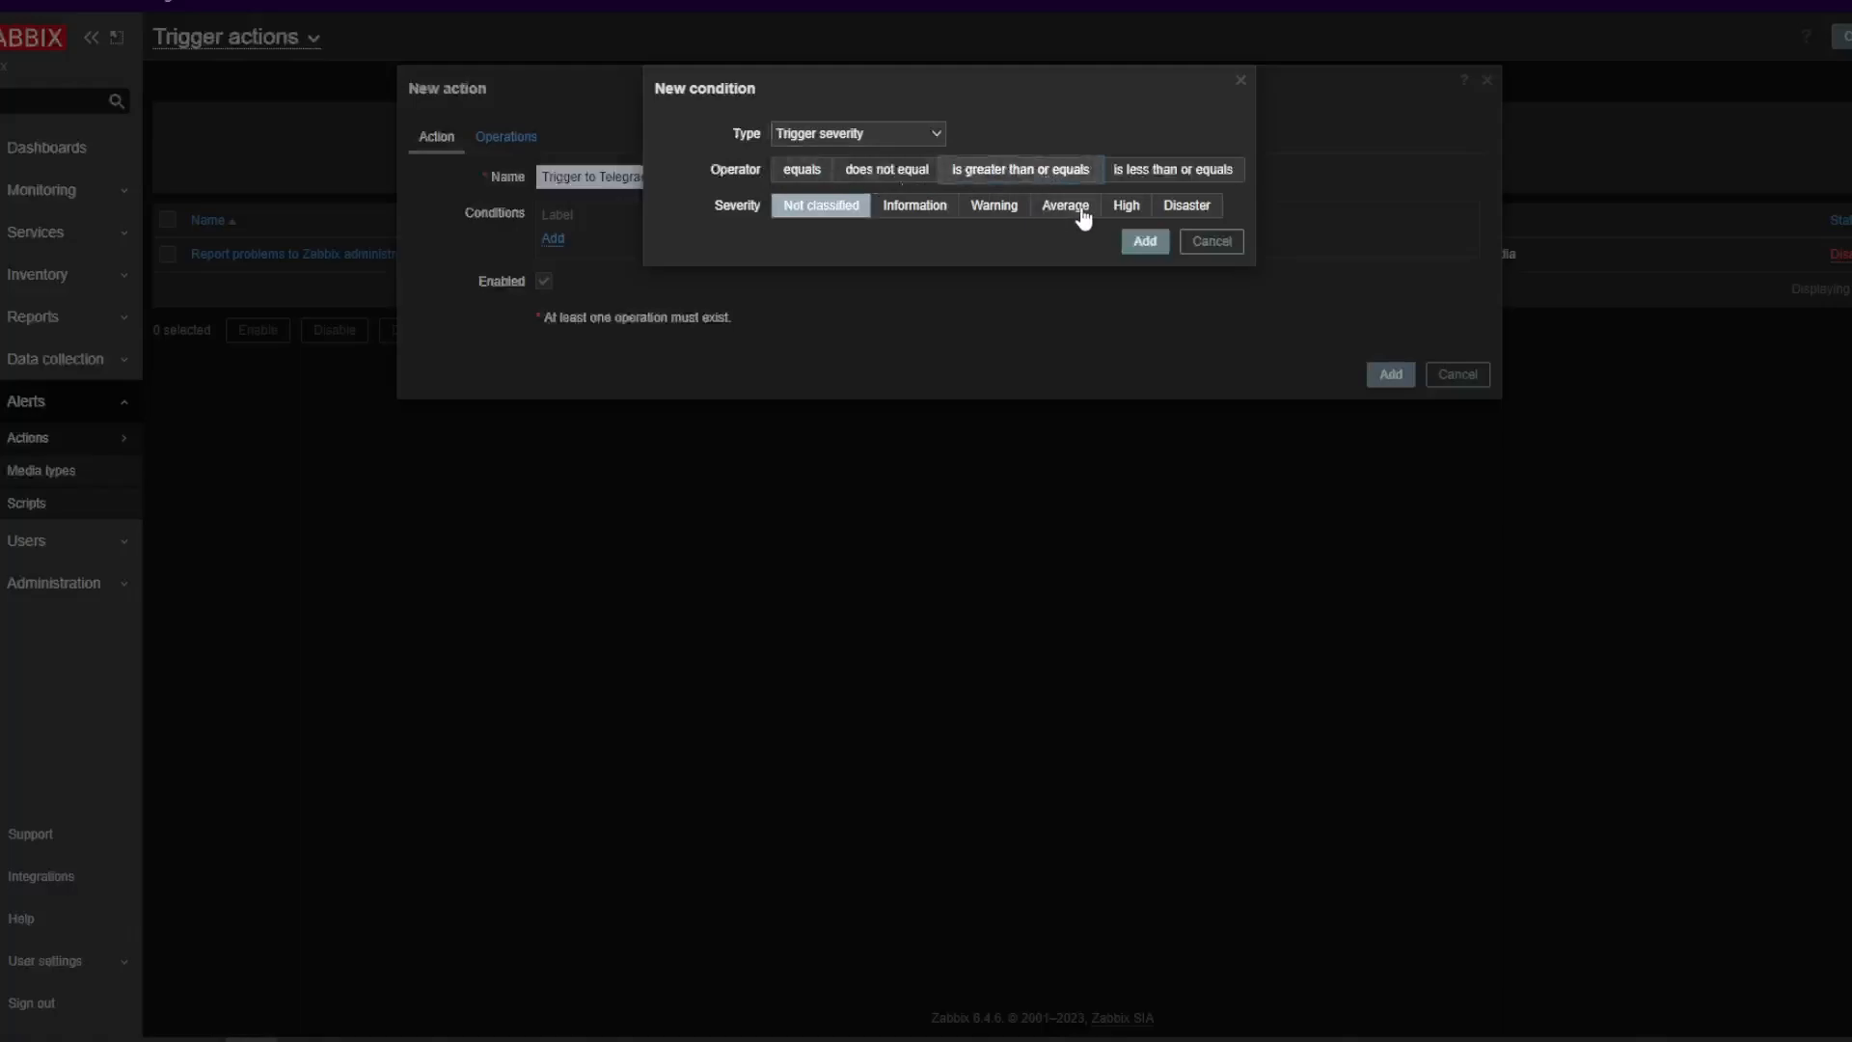
pyautogui.click(1135, 208)
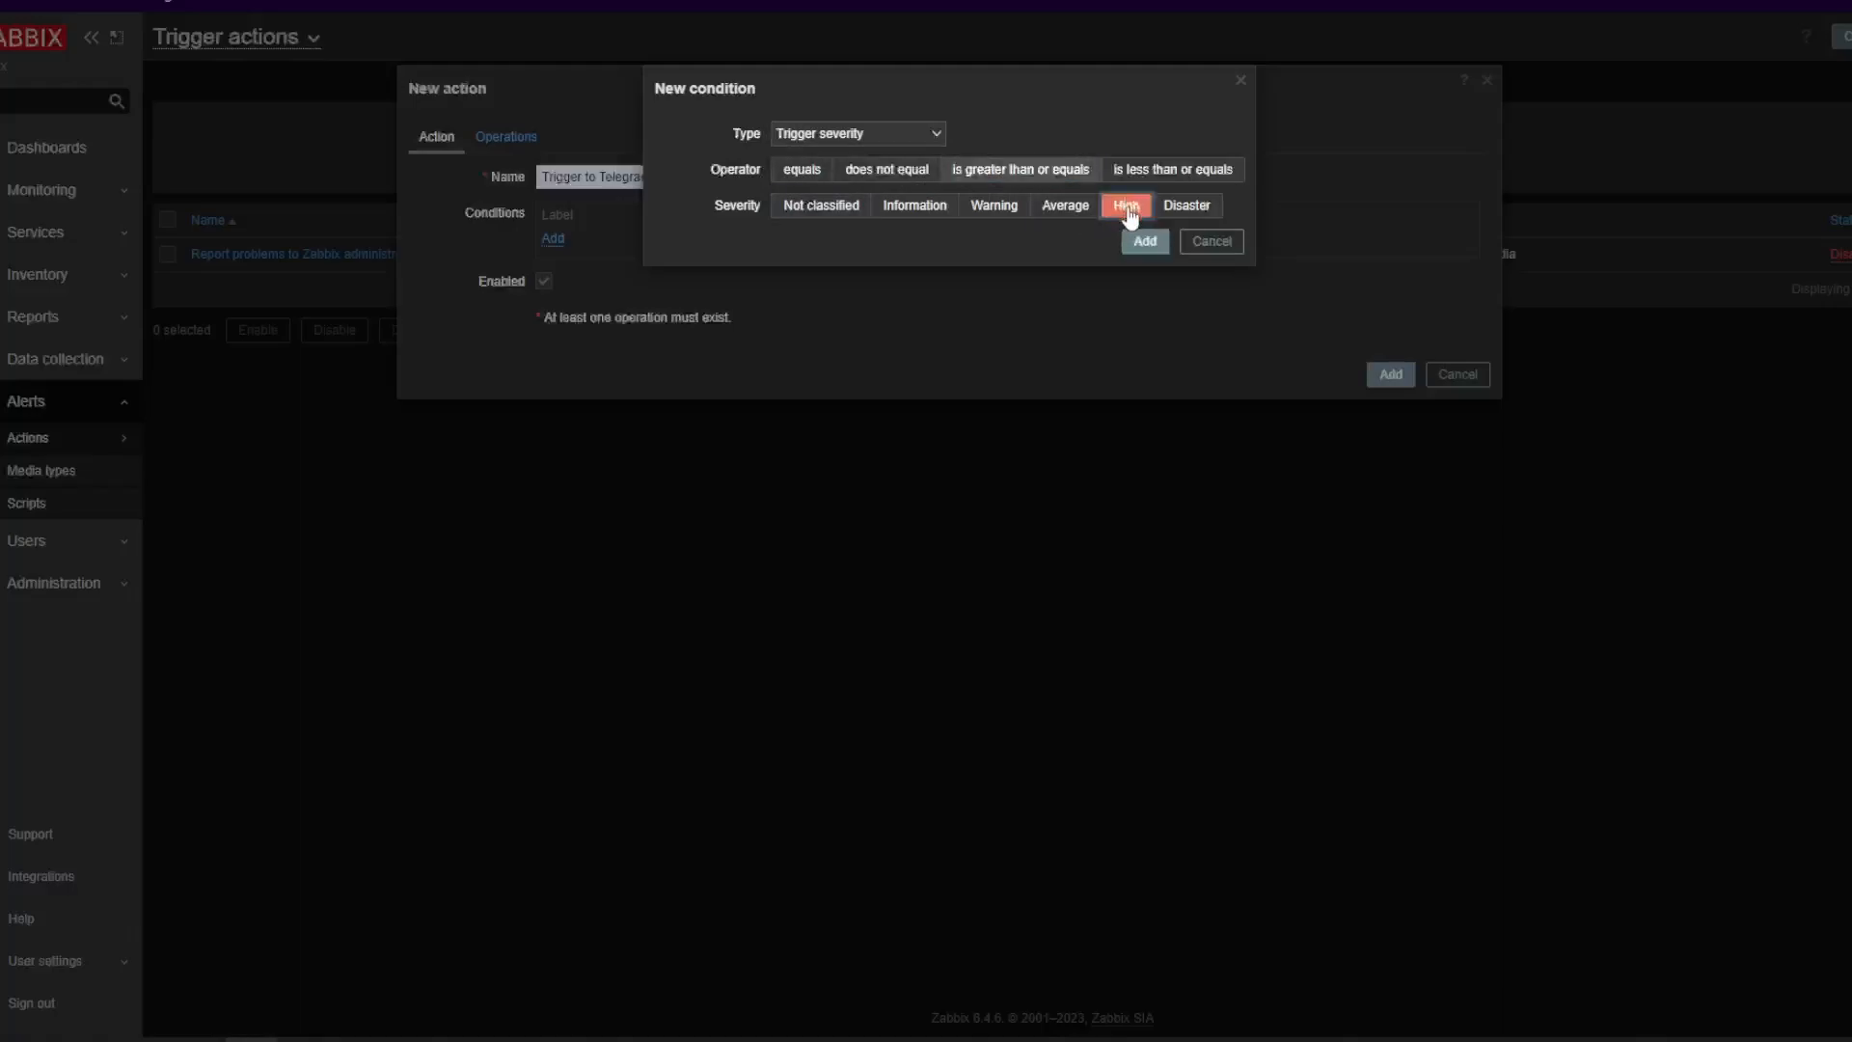
pyautogui.click(1194, 212)
pyautogui.click(1137, 212)
pyautogui.click(1144, 241)
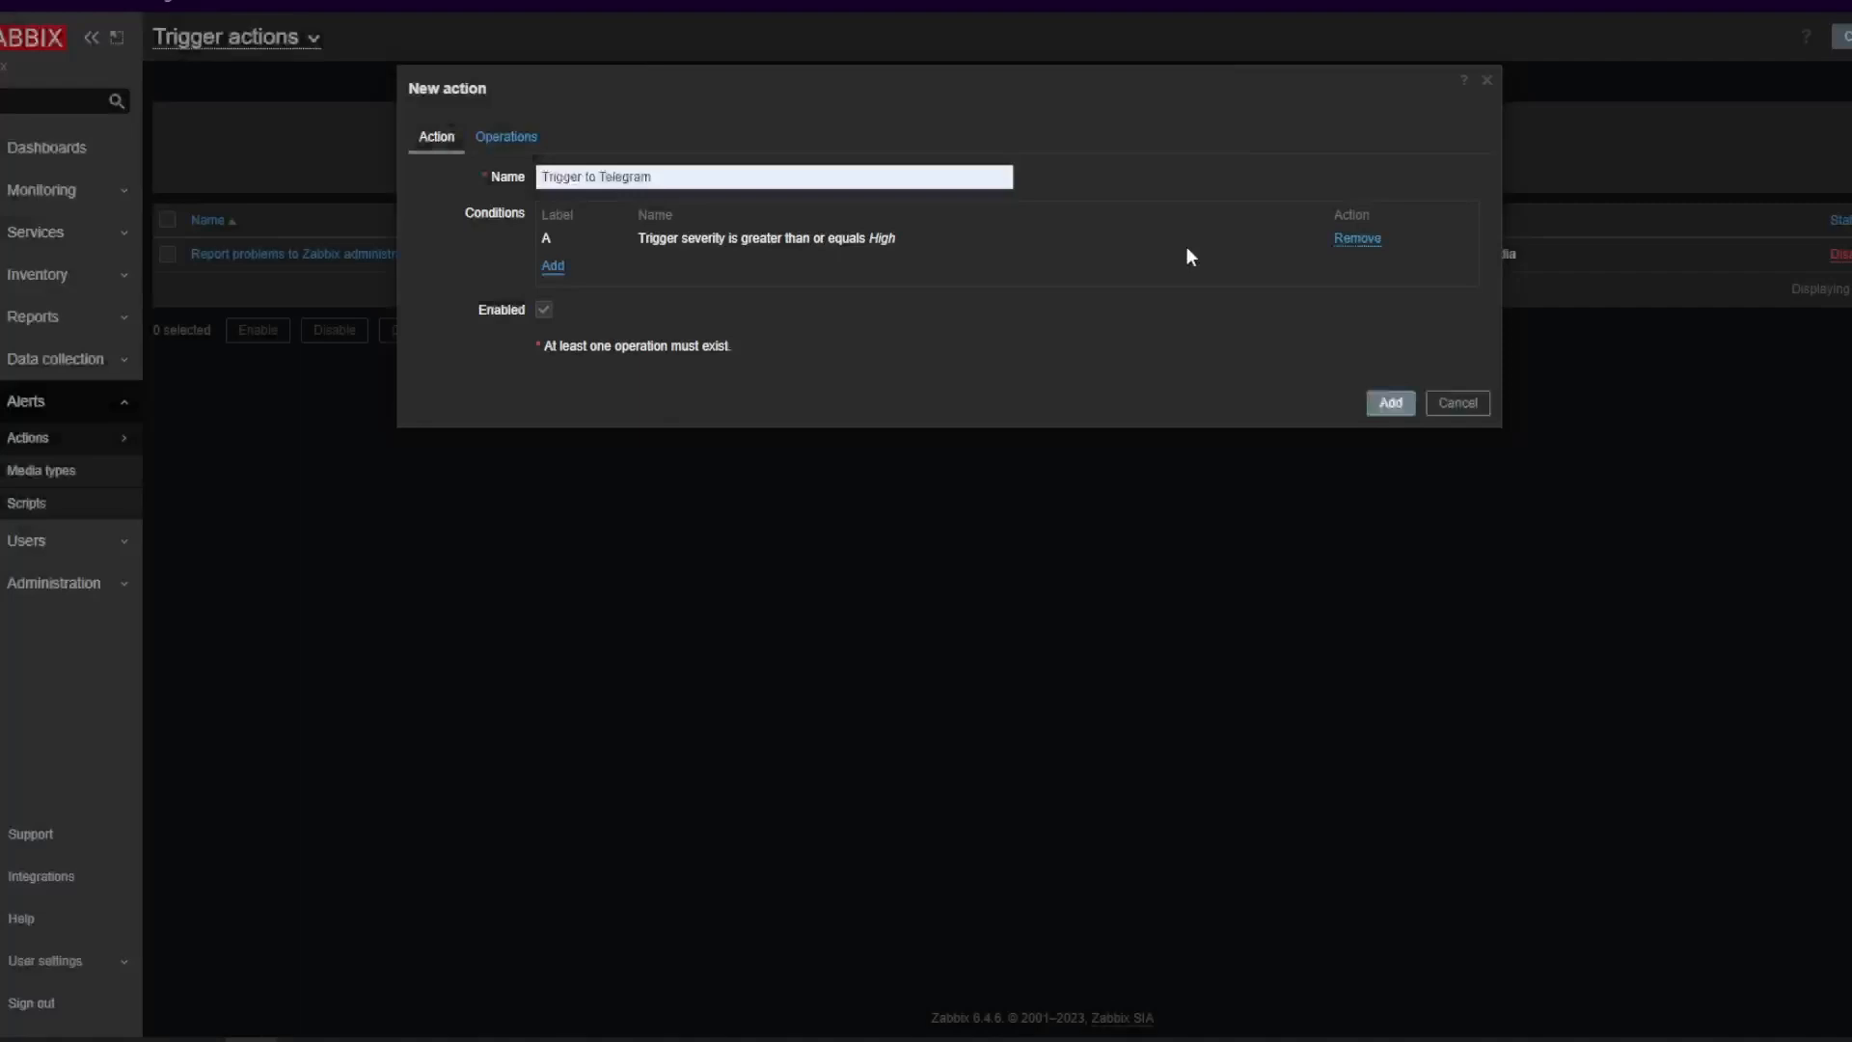
# Add an operation to the new action that sends a message to the Admin user only via Telegram
pyautogui.click(505, 140)
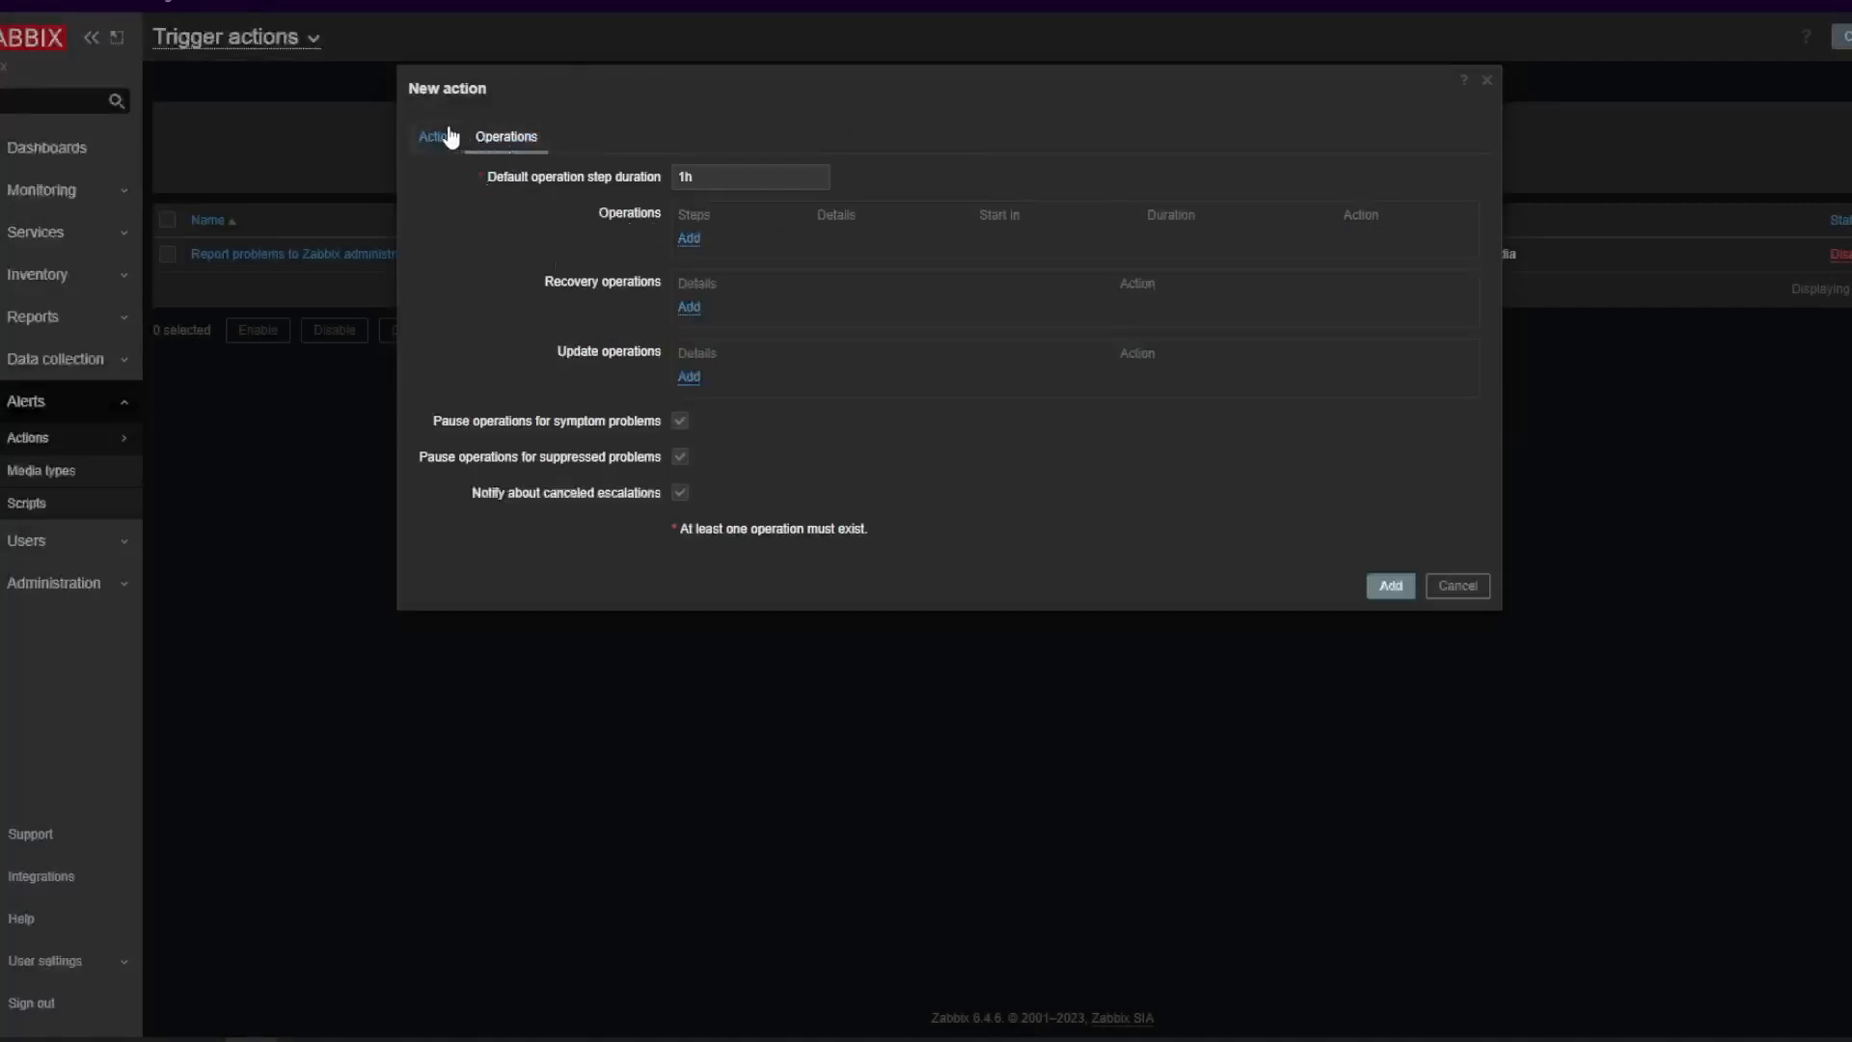
pyautogui.click(439, 137)
pyautogui.click(510, 141)
pyautogui.click(690, 240)
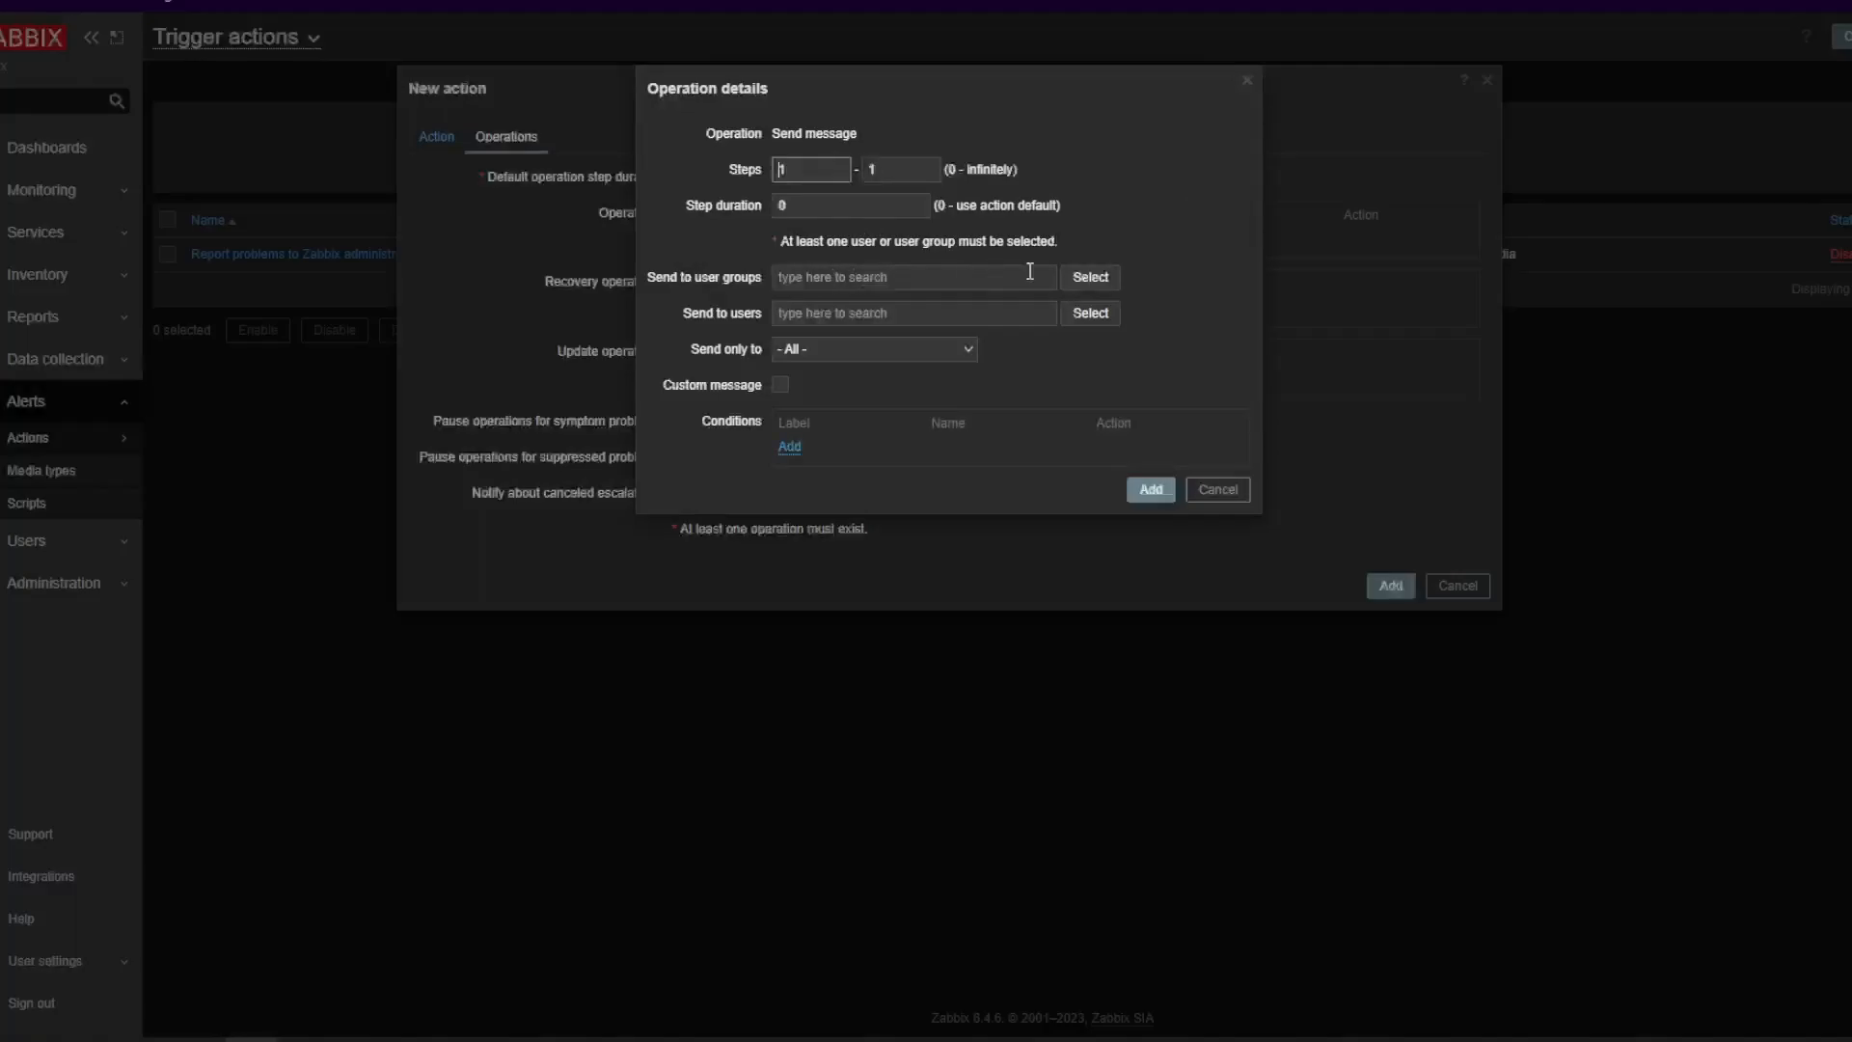
pyautogui.click(1098, 316)
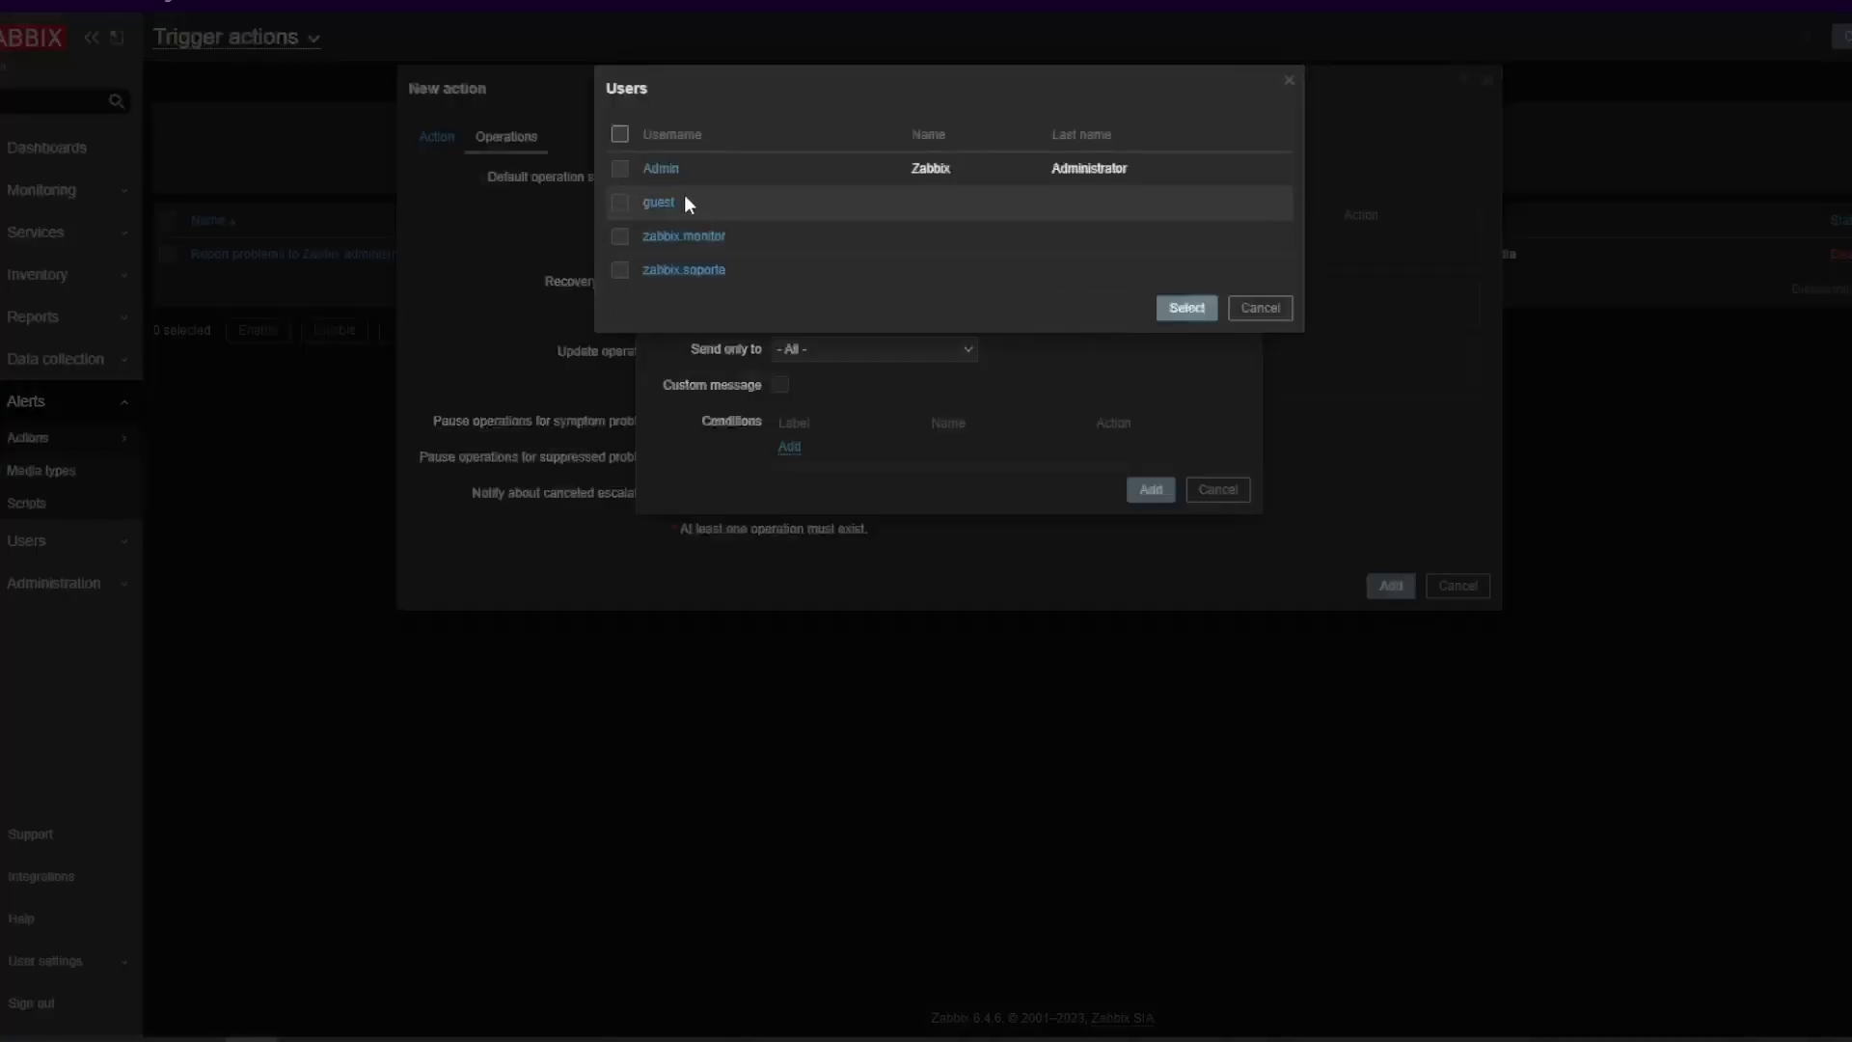
pyautogui.click(620, 168)
pyautogui.click(1186, 308)
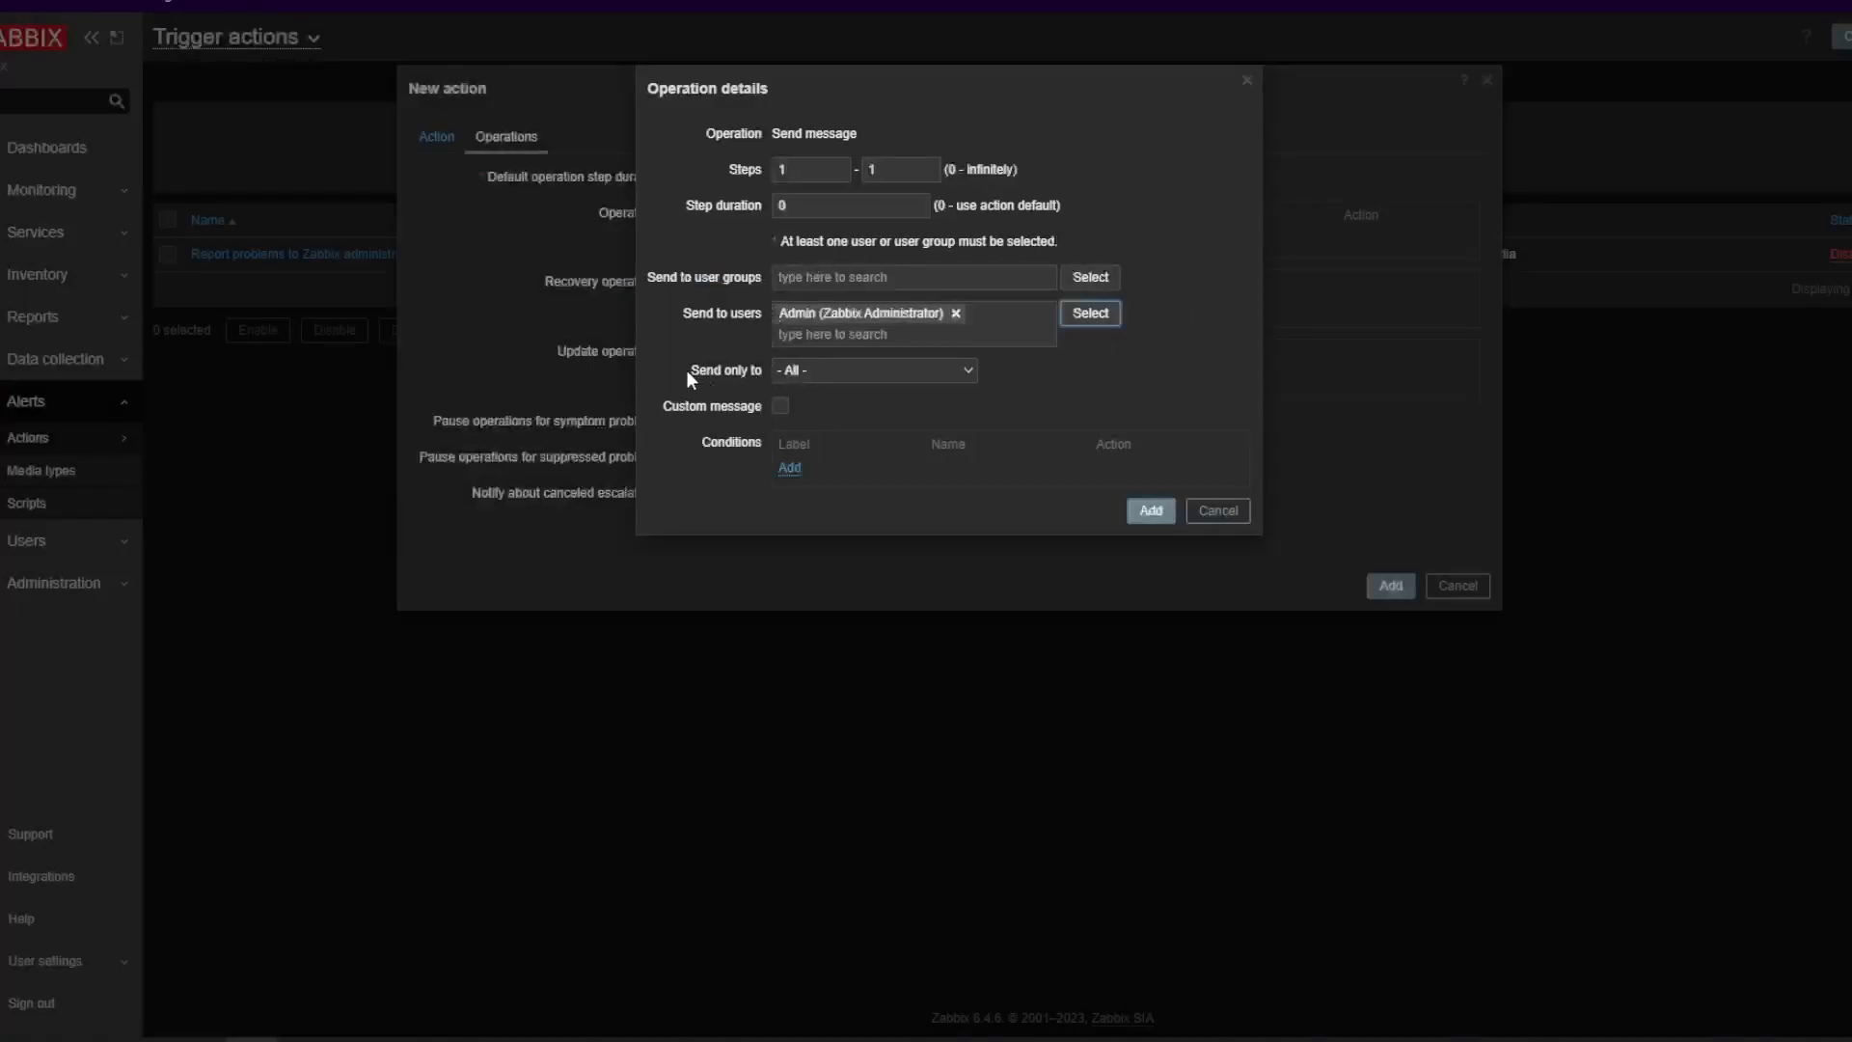
pyautogui.click(832, 372)
pyautogui.scroll(-5, 849, 521)
pyautogui.scroll(-2, 849, 622)
pyautogui.click(848, 644)
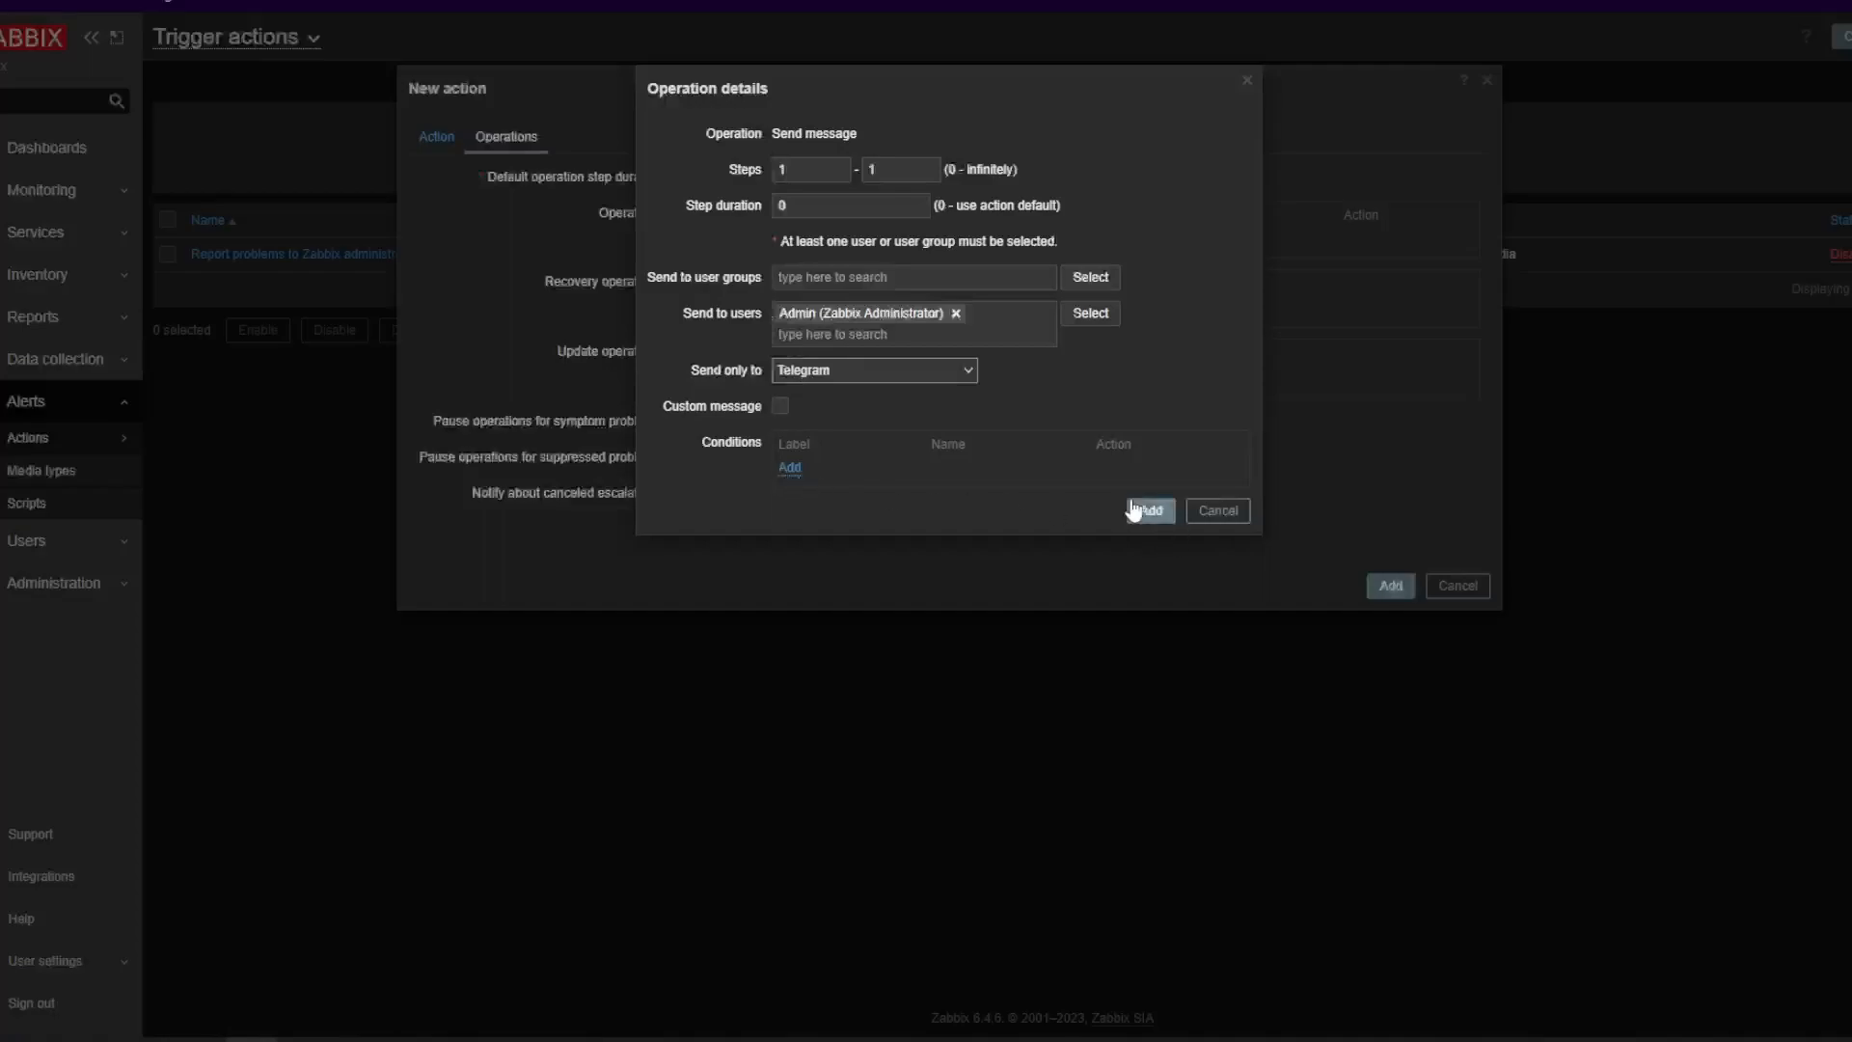
pyautogui.click(1151, 511)
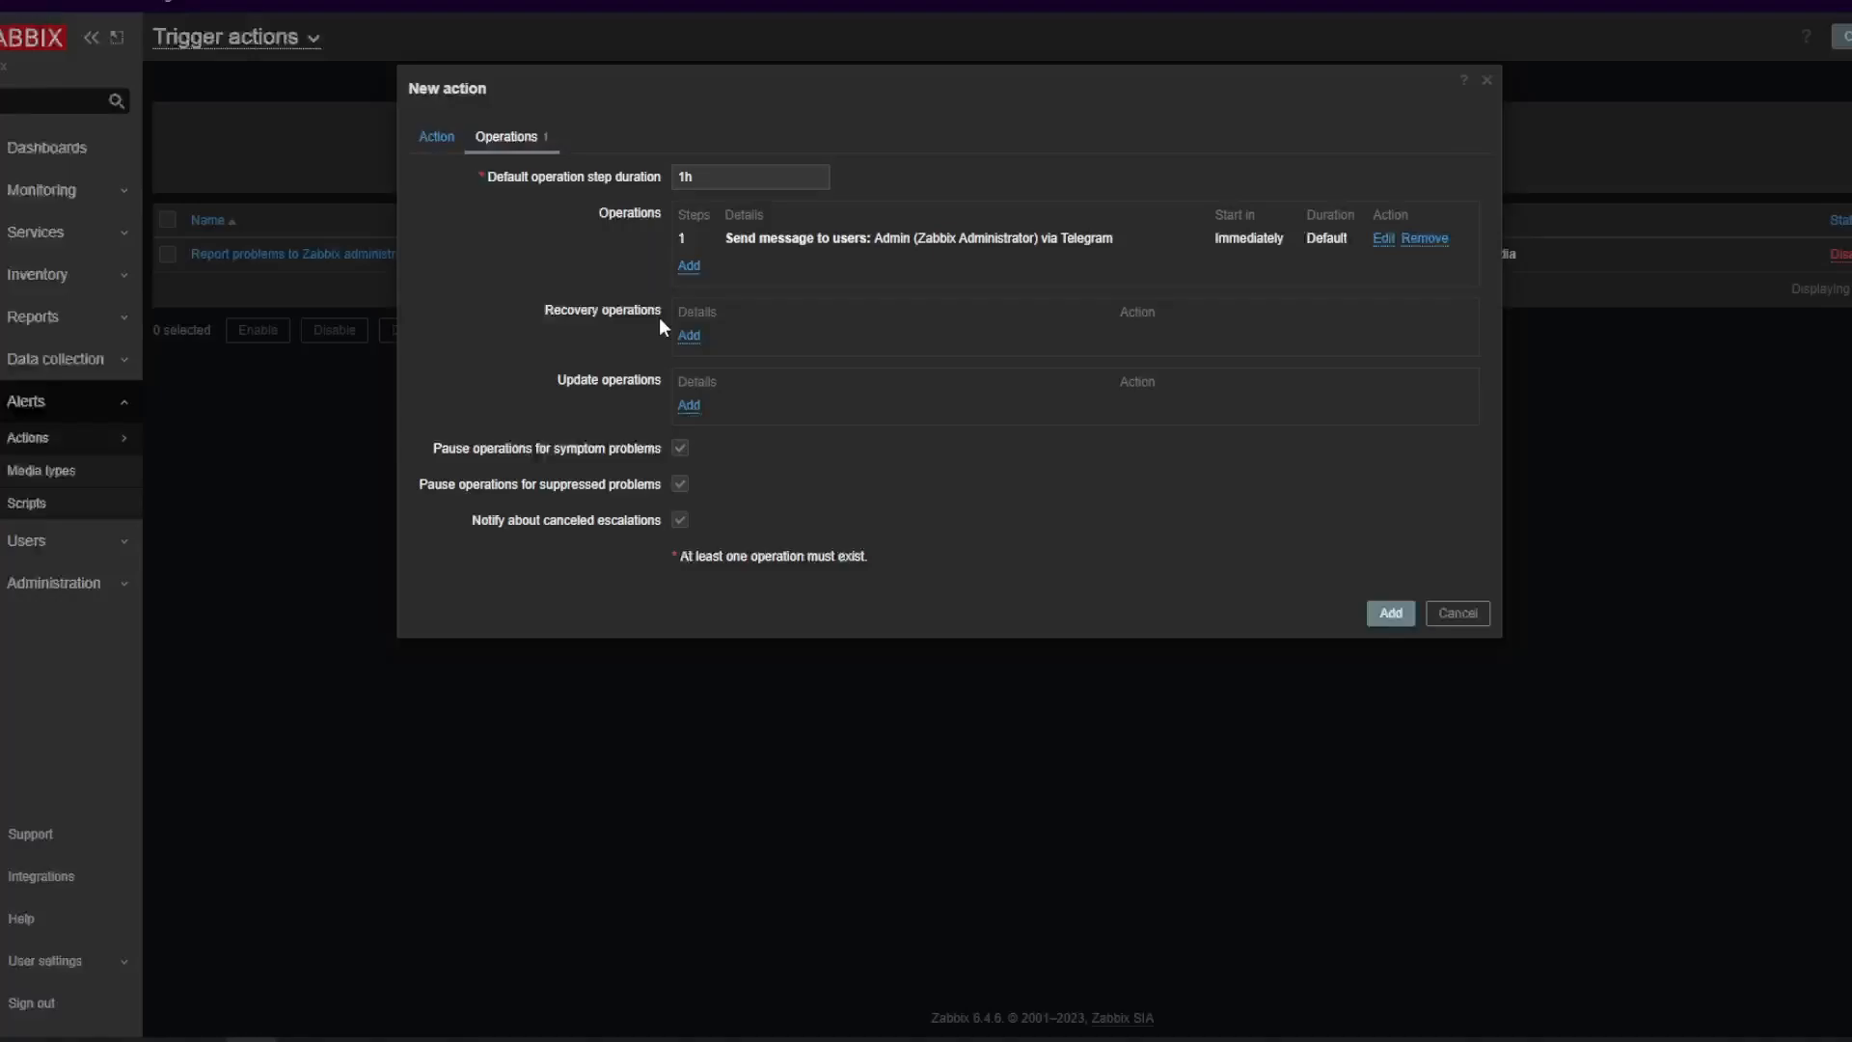
# Add a recovery operation that sends a message to the Admin user only via Telegram
pyautogui.click(689, 335)
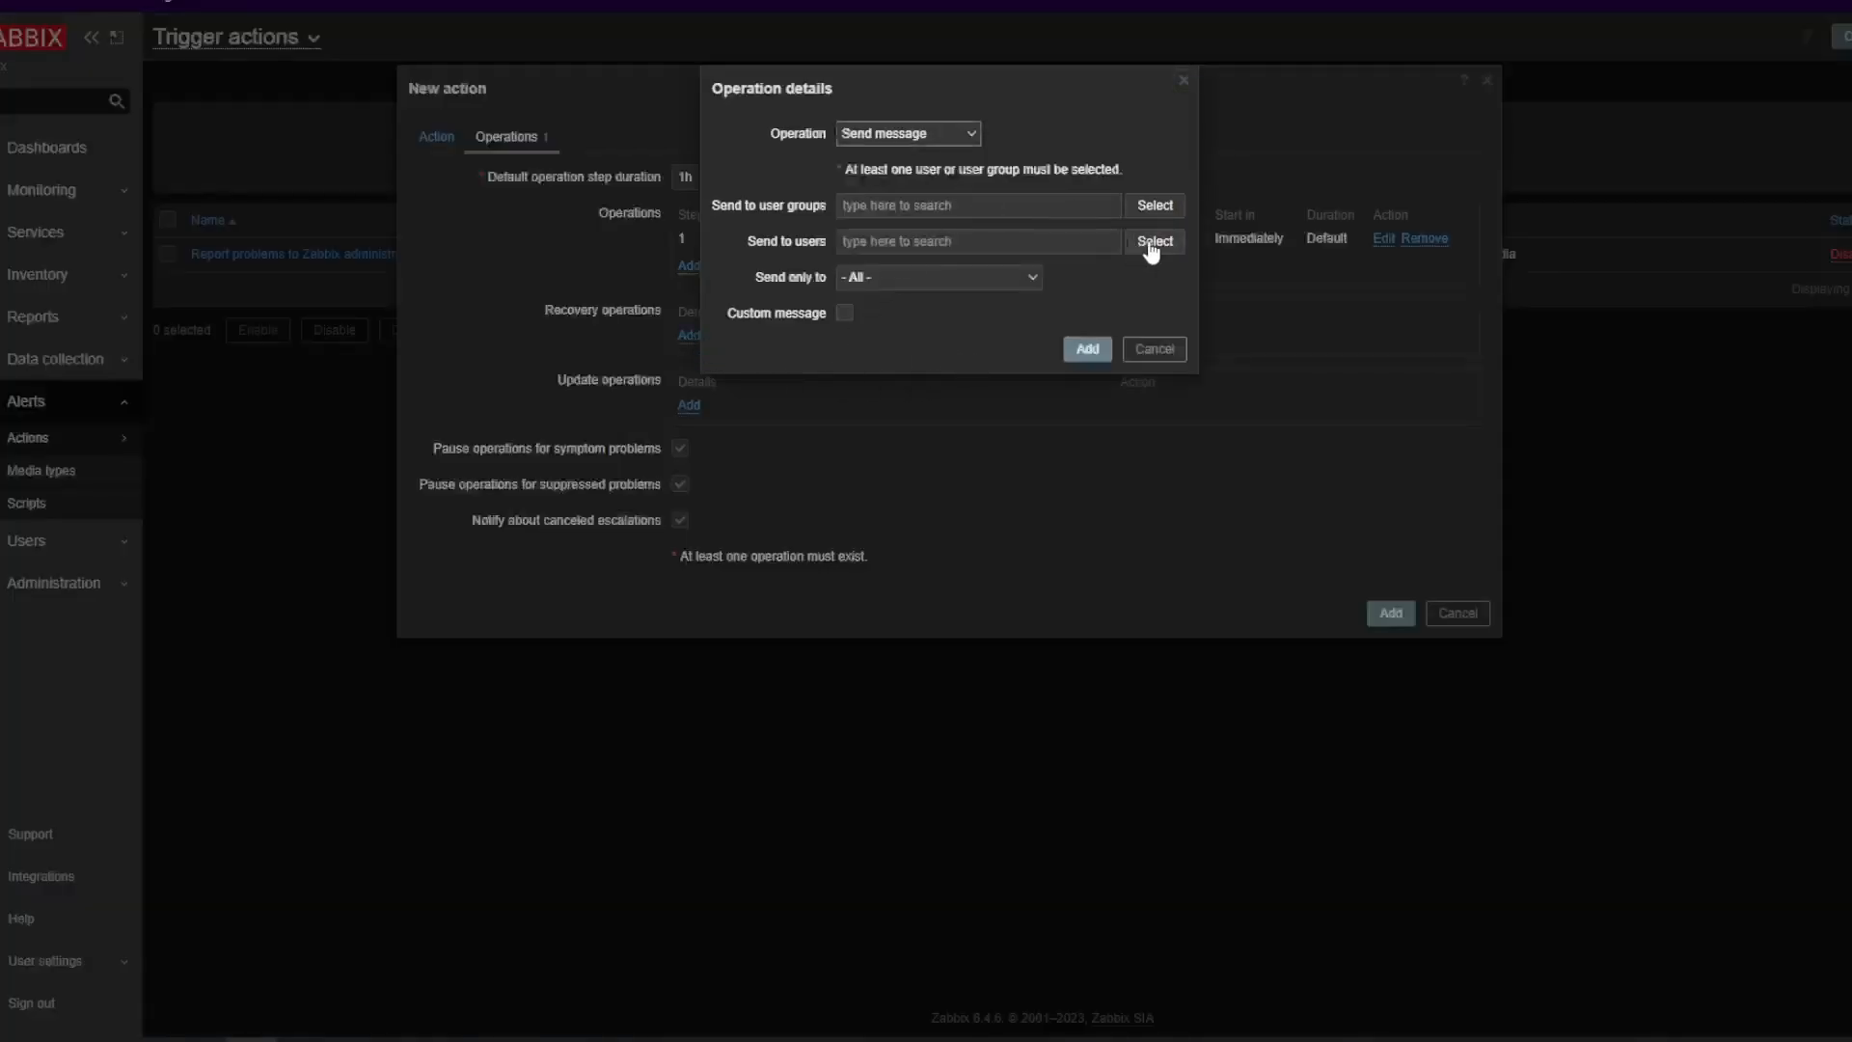
pyautogui.click(936, 140)
pyautogui.click(933, 139)
pyautogui.click(1155, 243)
pyautogui.click(620, 168)
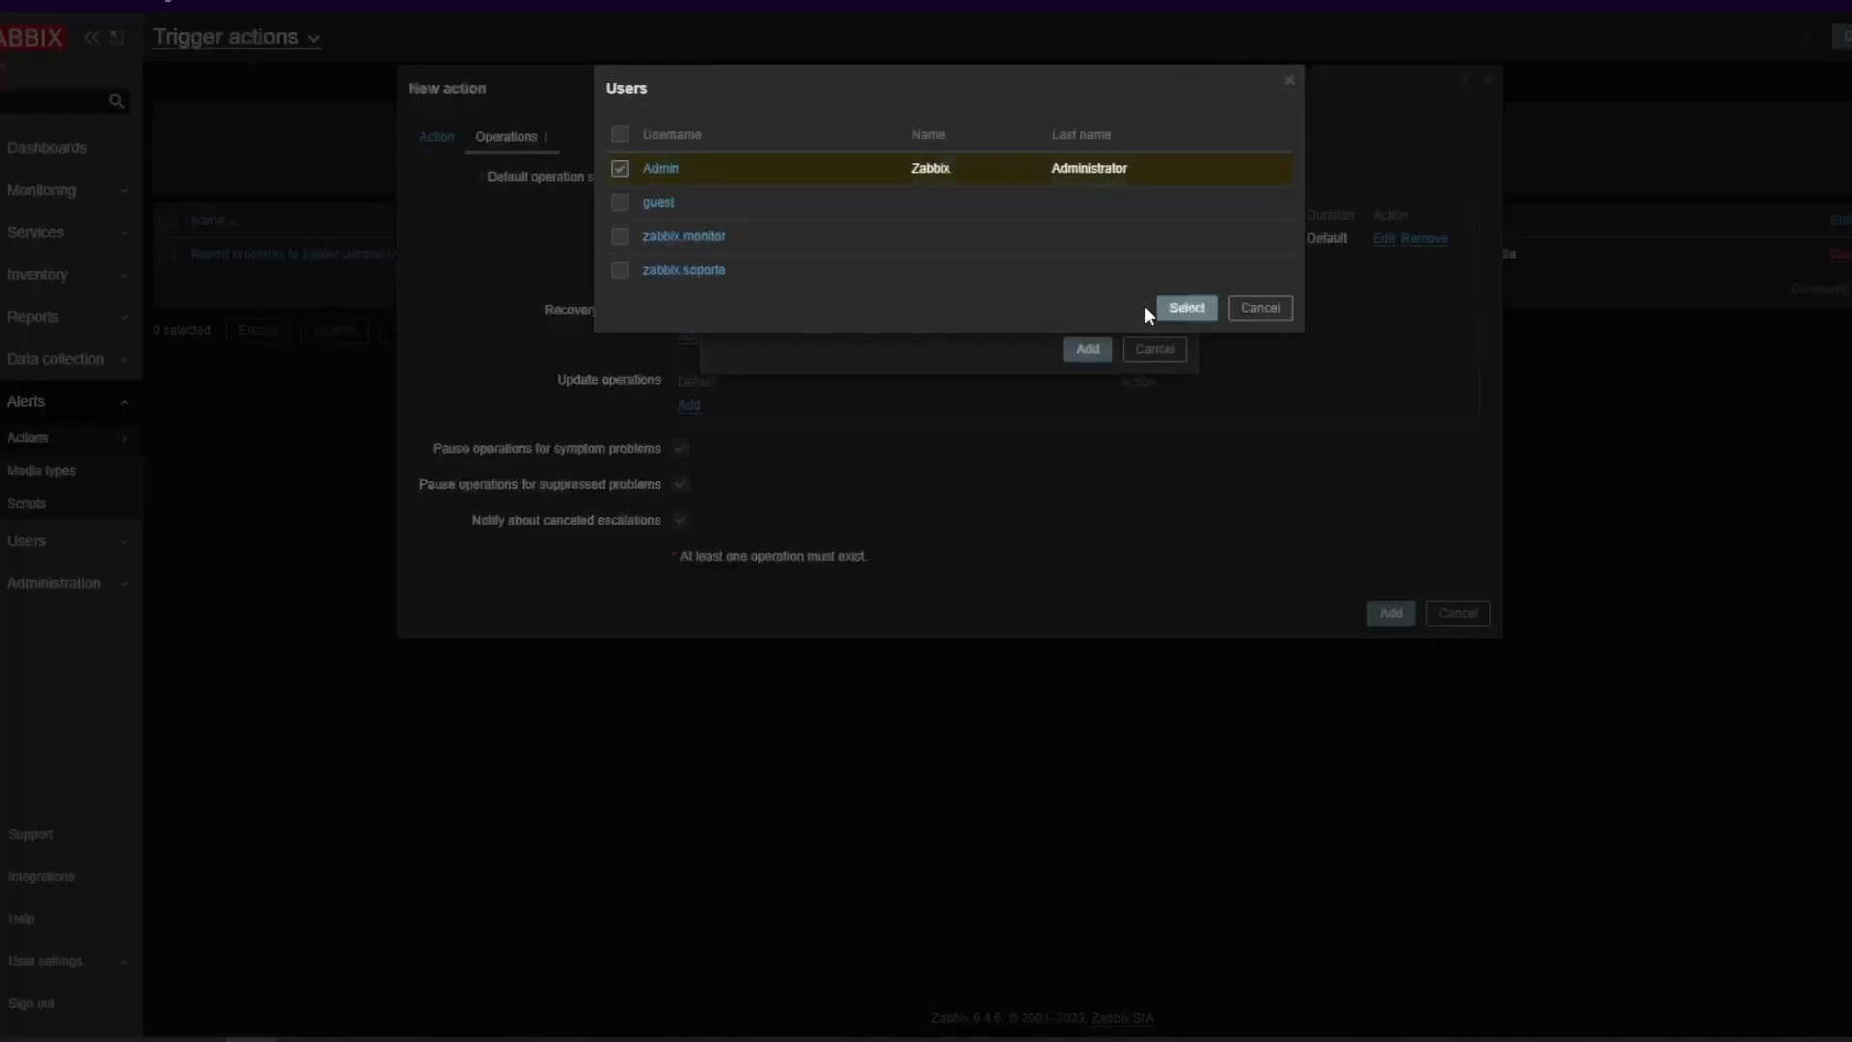
pyautogui.click(1187, 307)
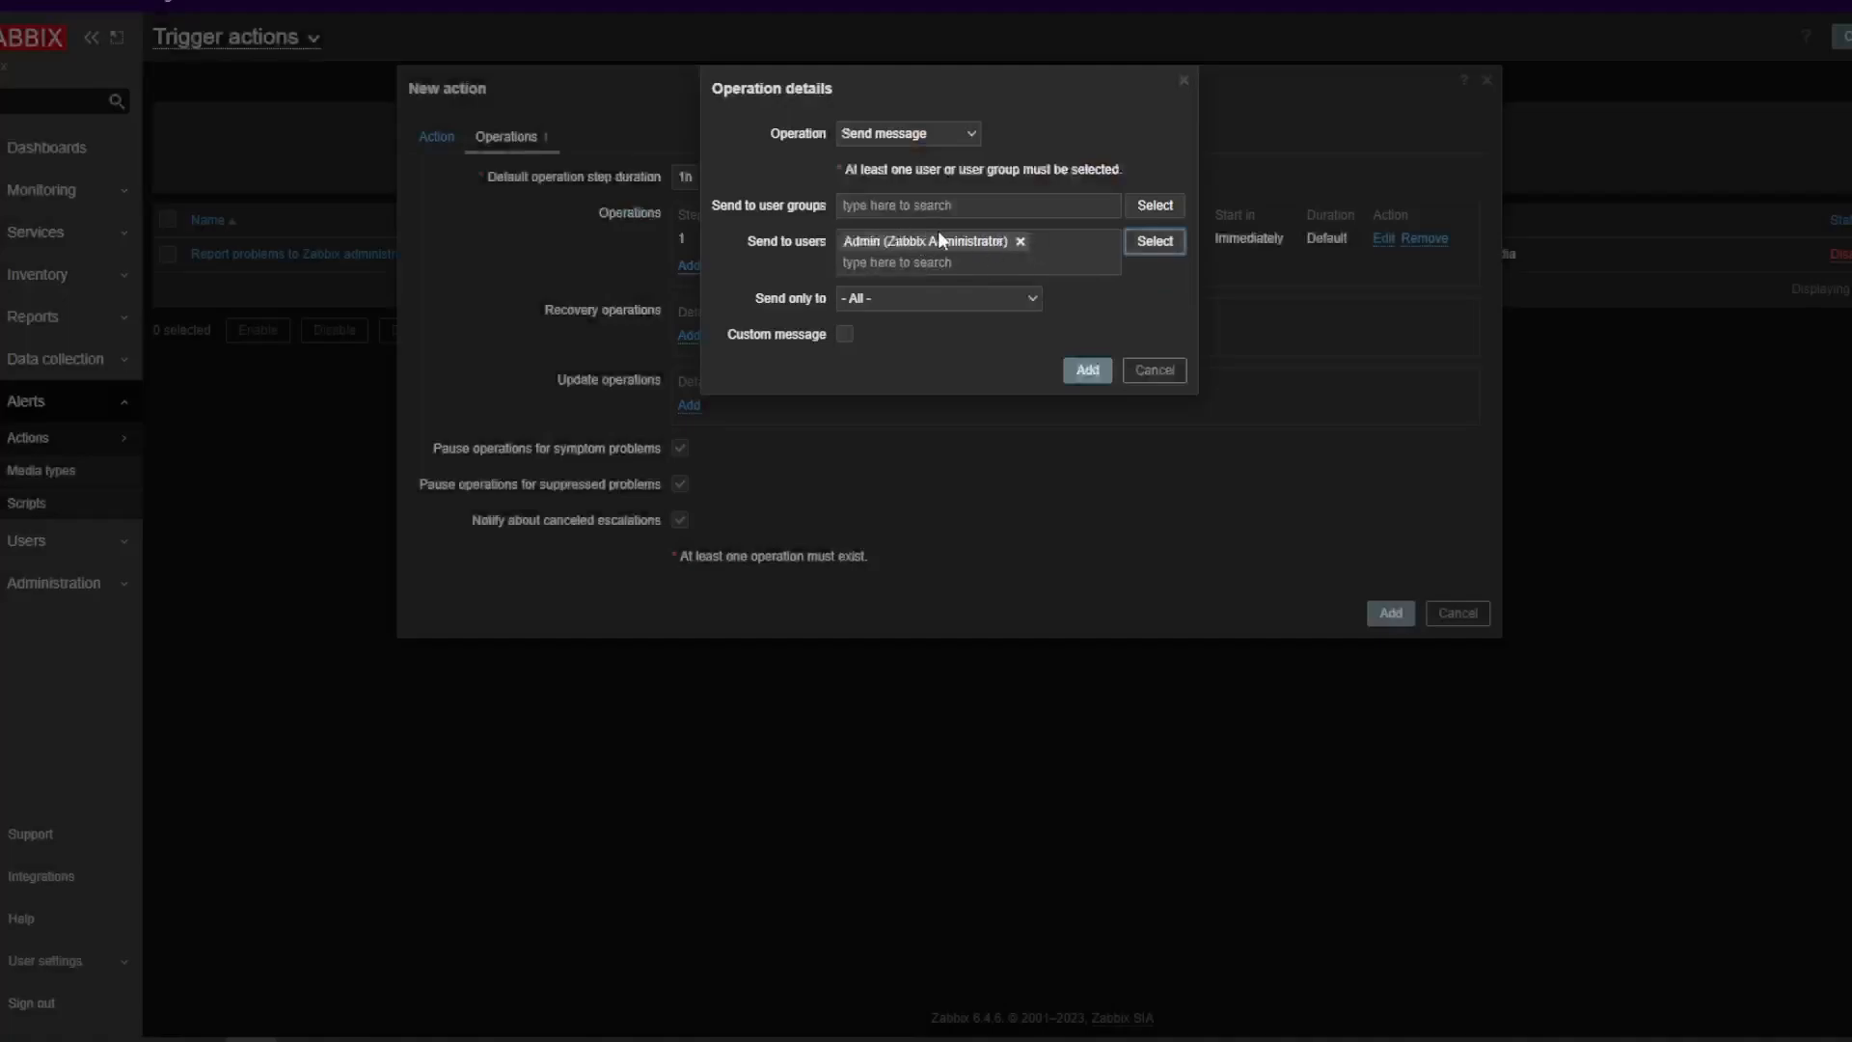
pyautogui.click(891, 303)
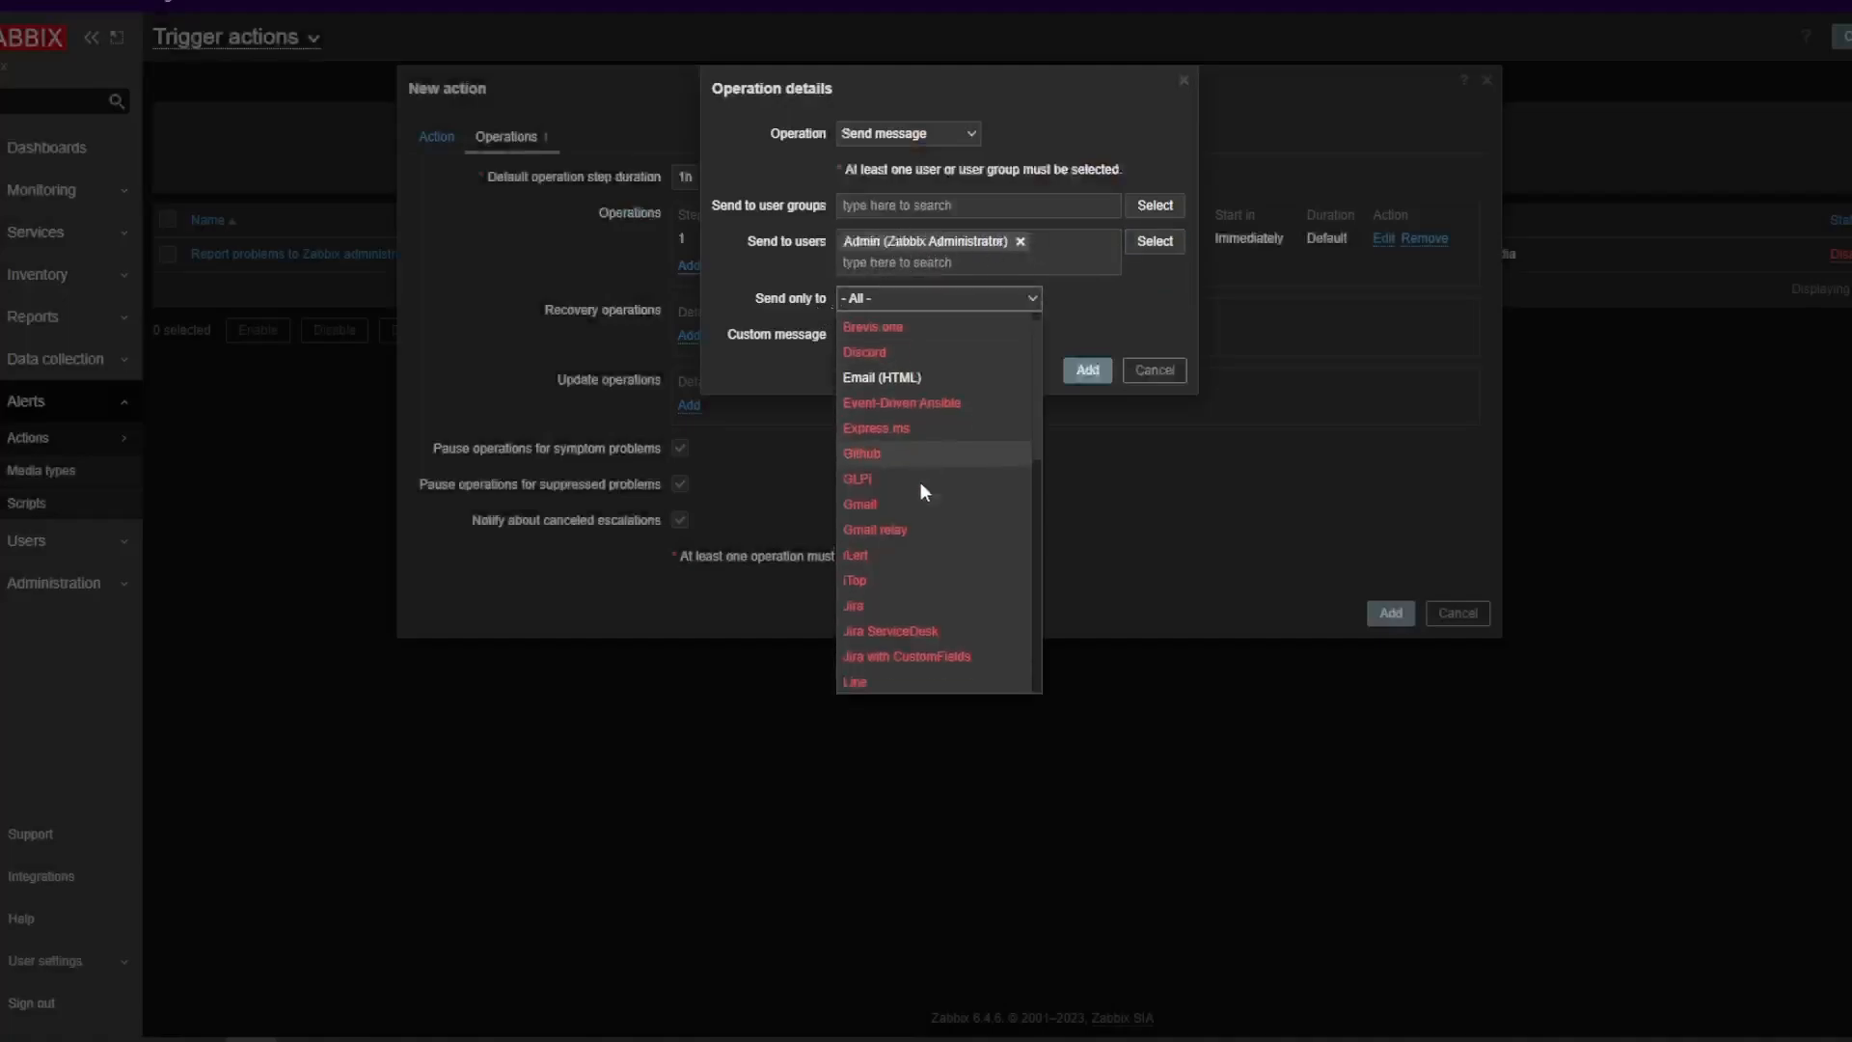
pyautogui.click(901, 571)
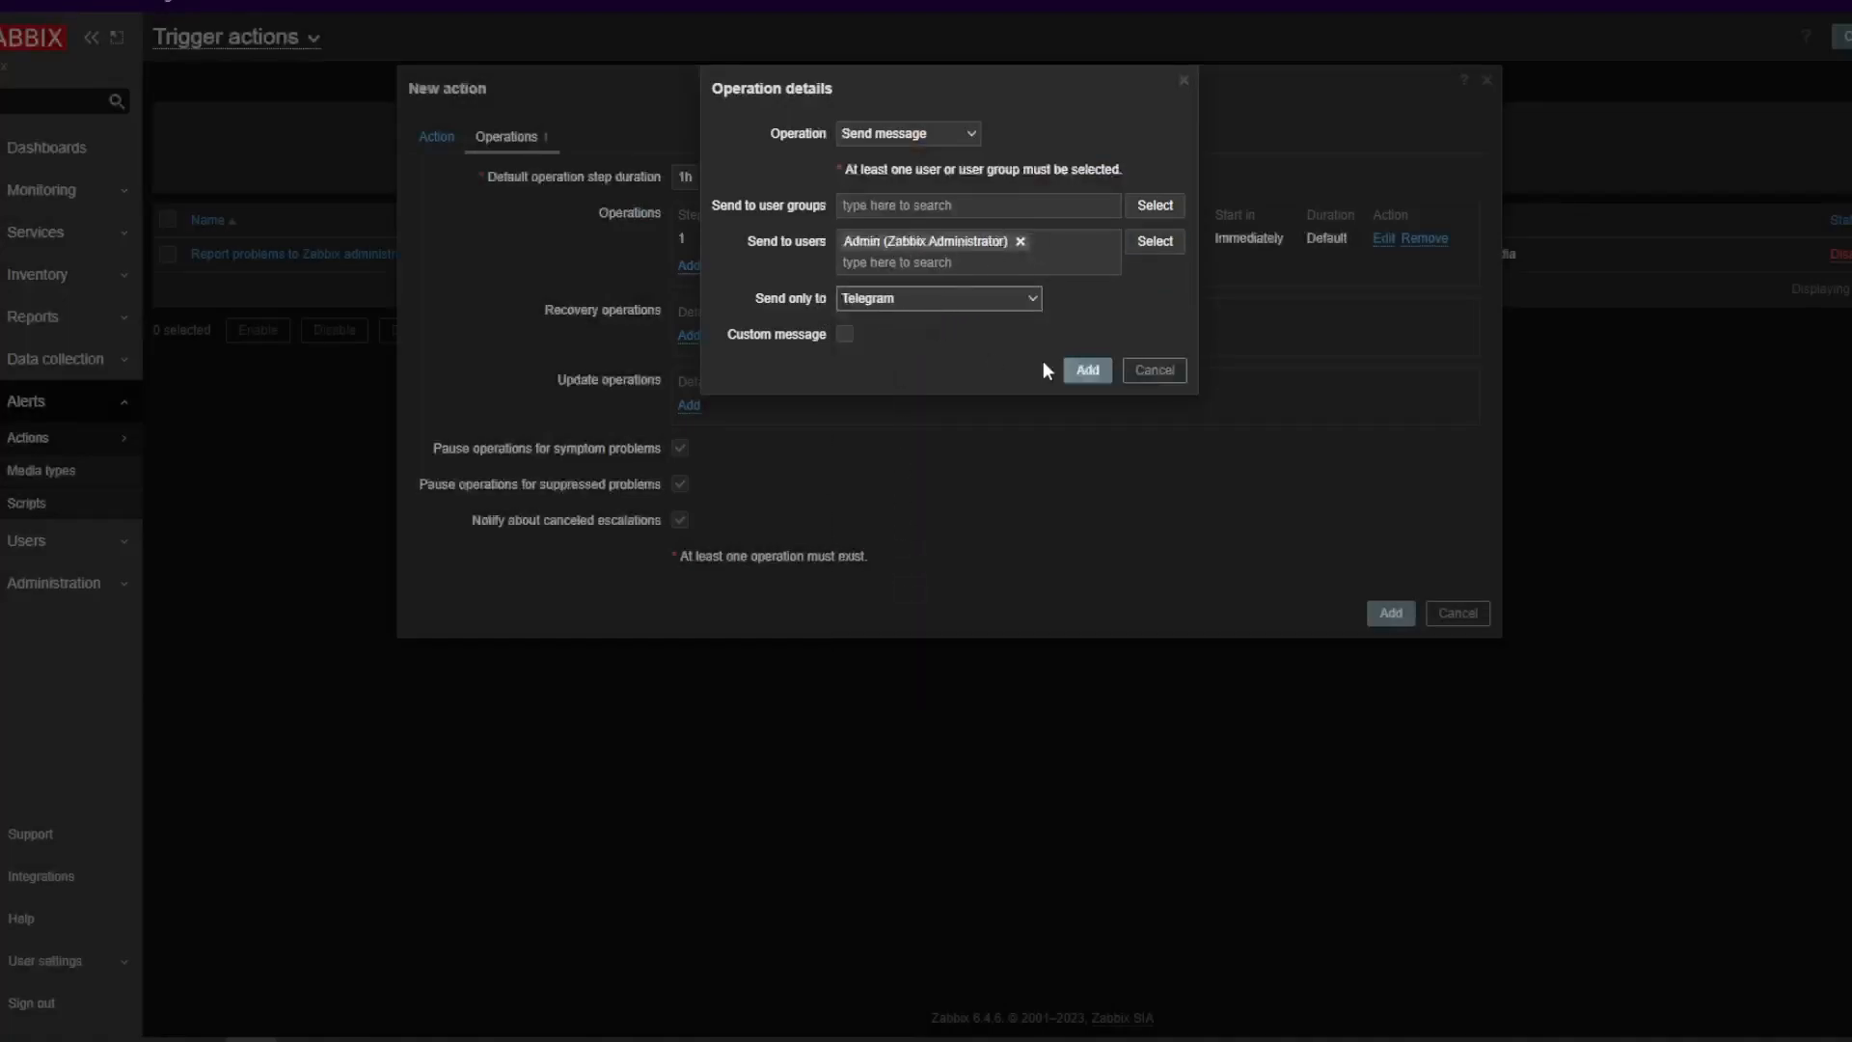
pyautogui.click(1087, 370)
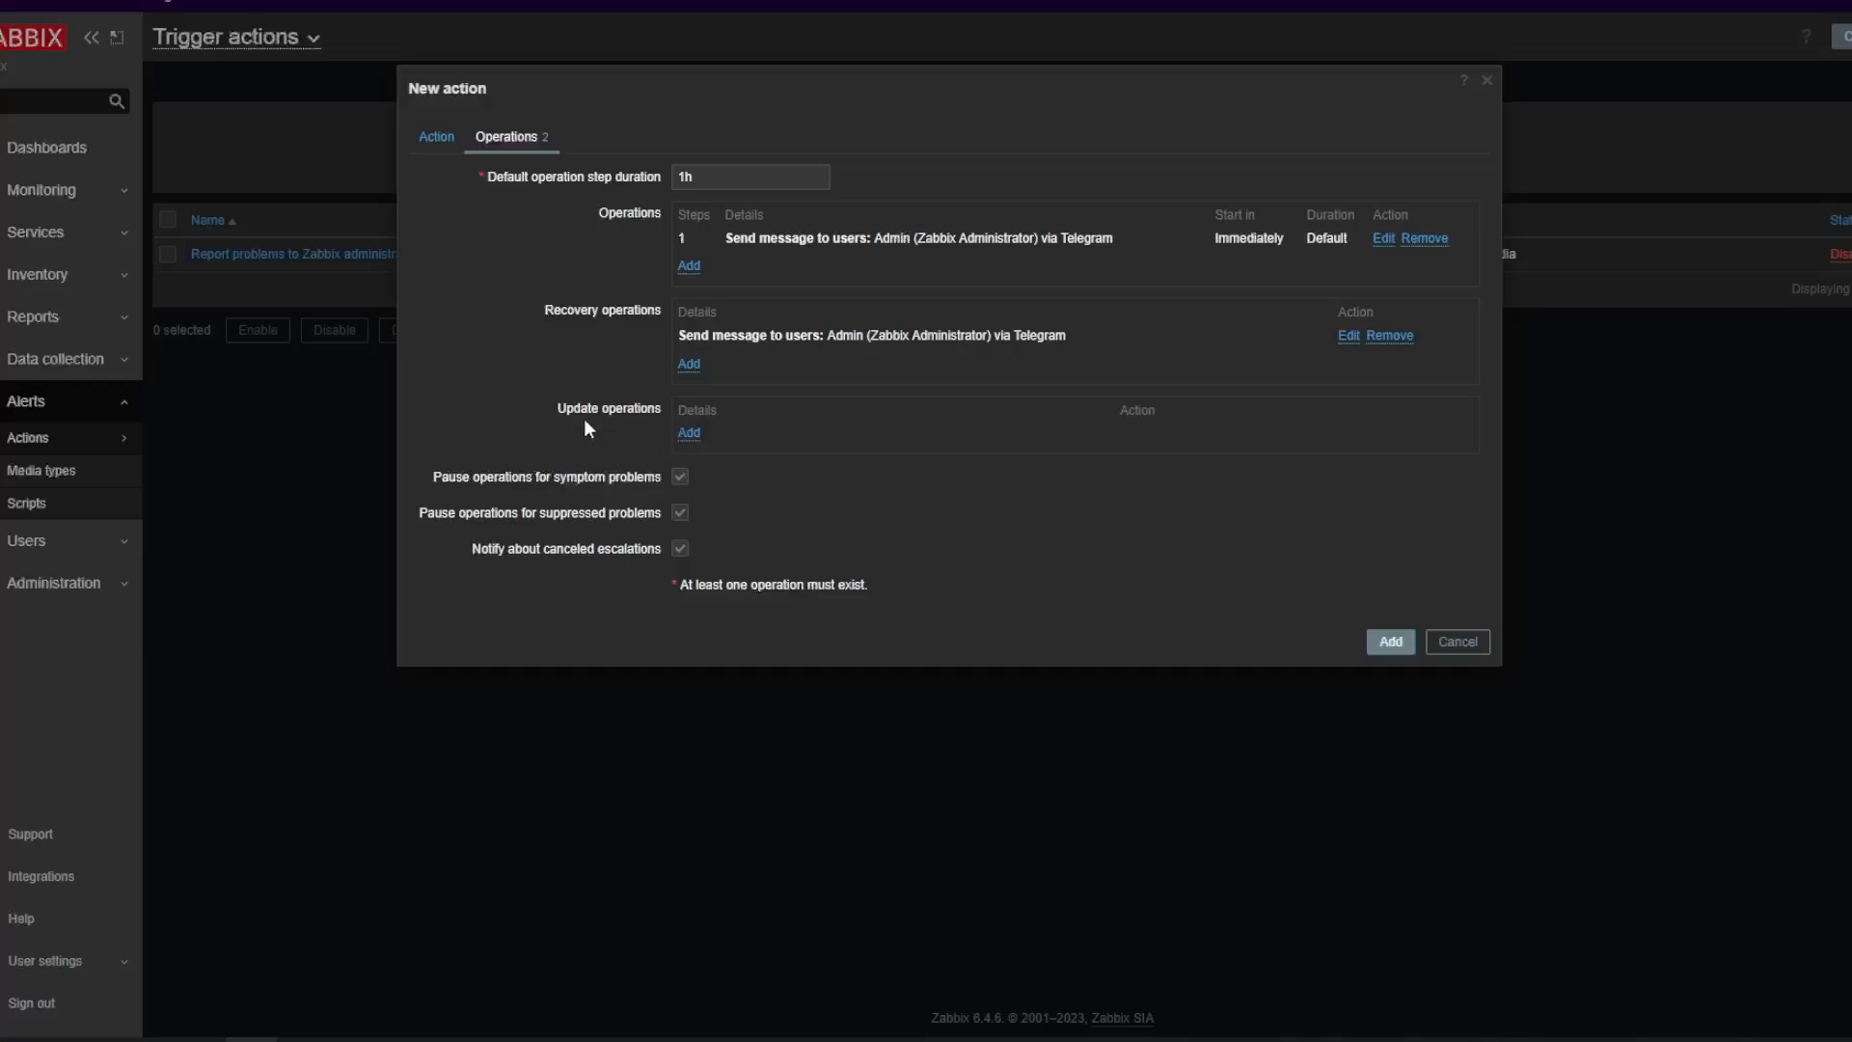
# Add an update operation that messages the Admin user only via Telegram, and save the new trigger action
pyautogui.click(690, 434)
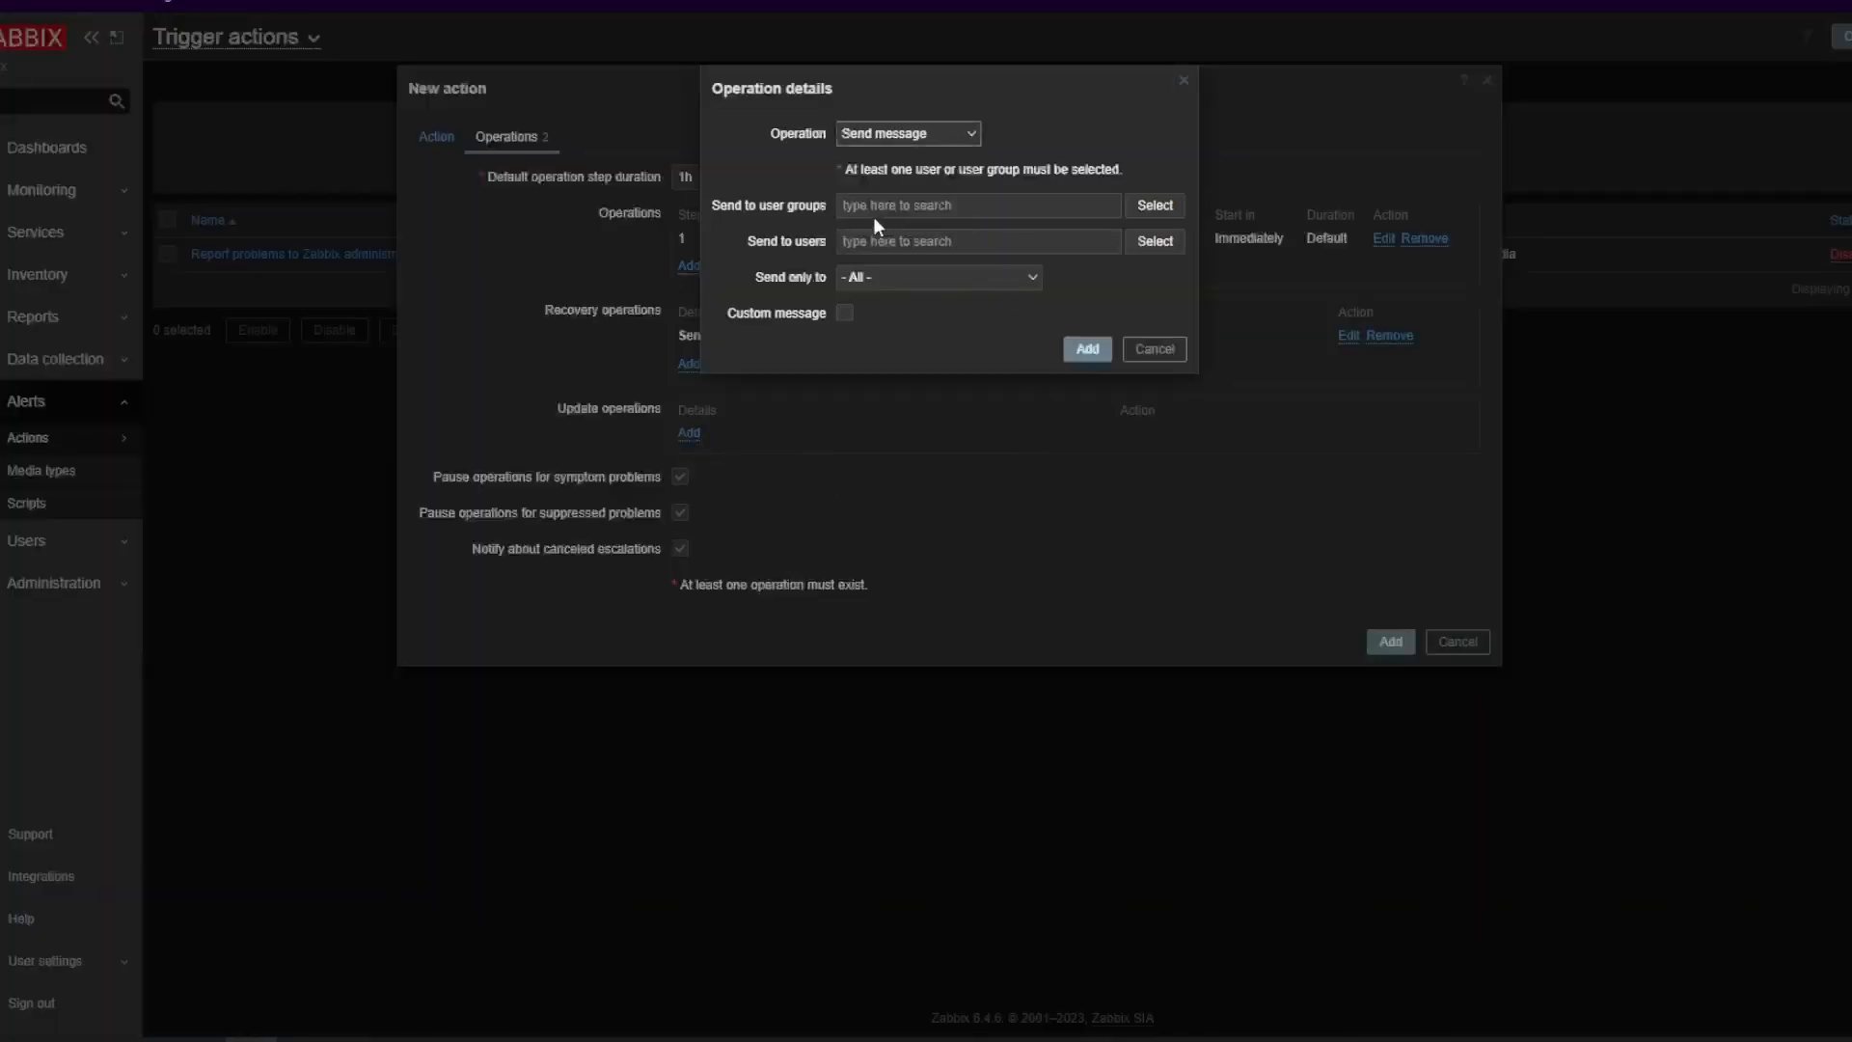
pyautogui.click(1154, 243)
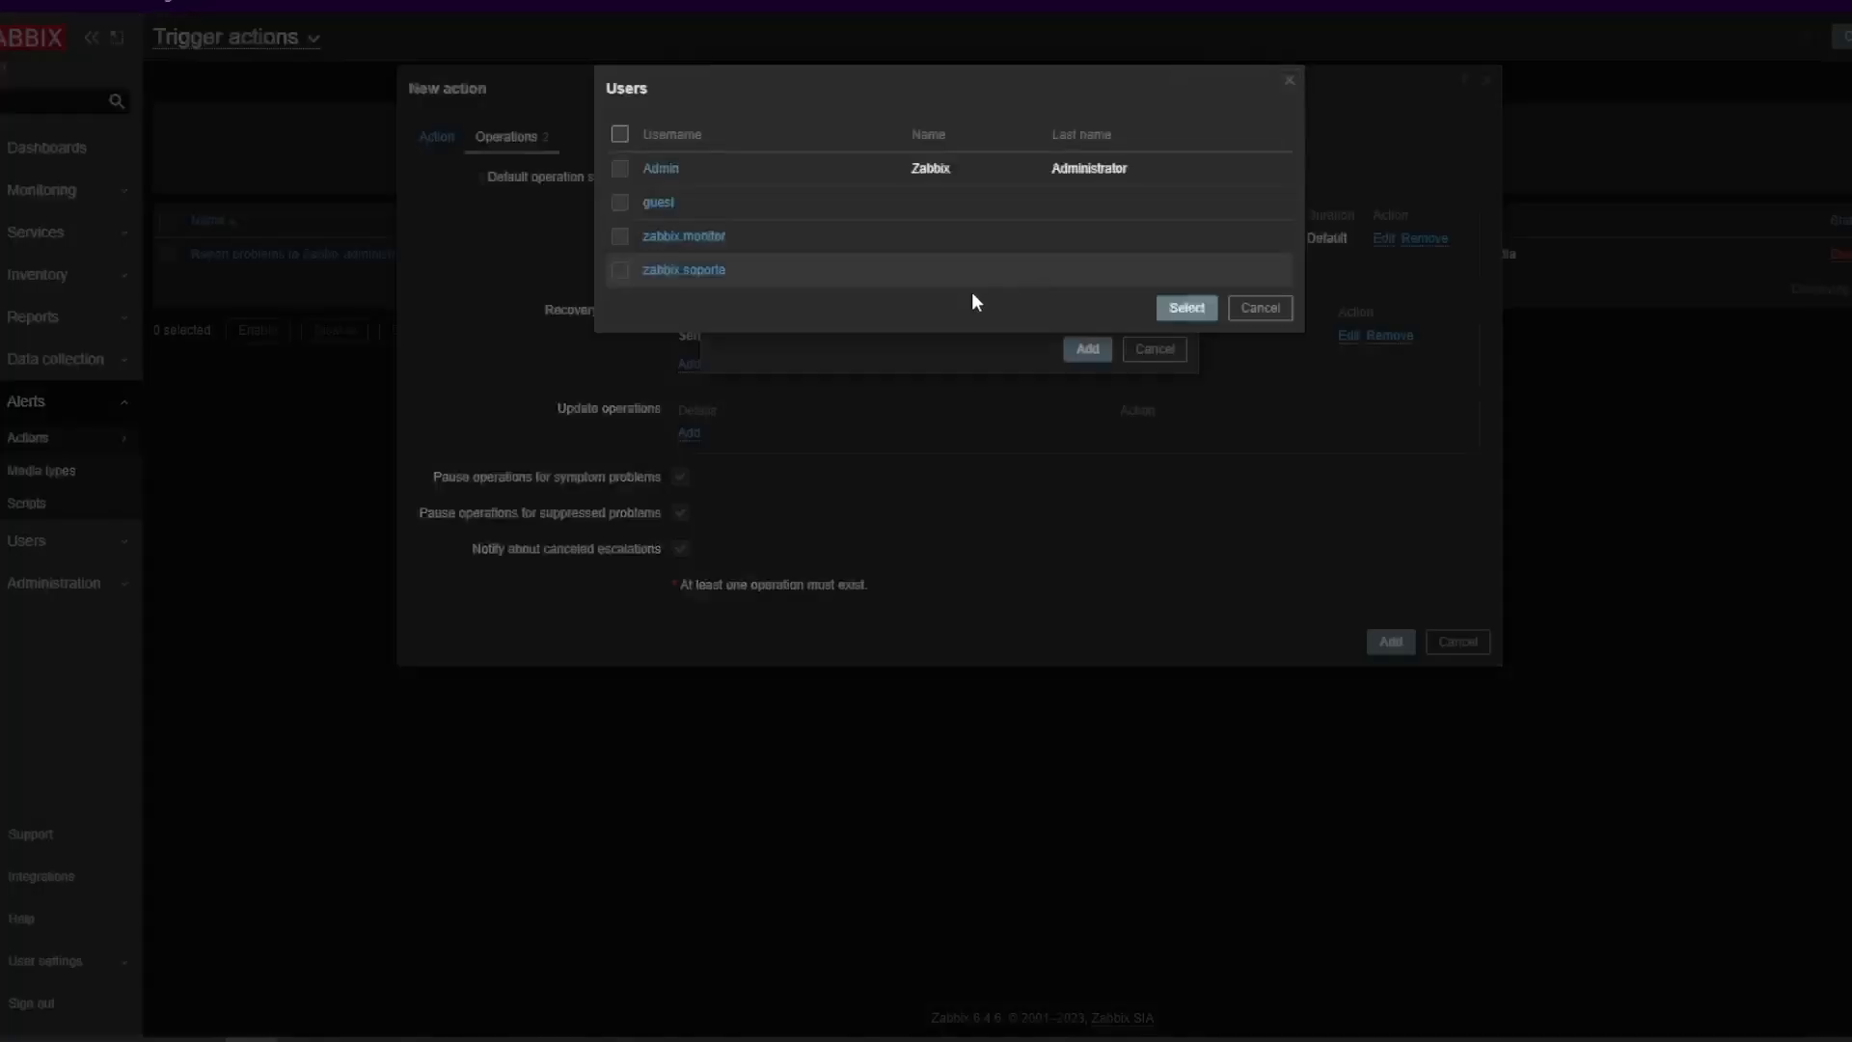
pyautogui.click(620, 169)
pyautogui.click(1167, 311)
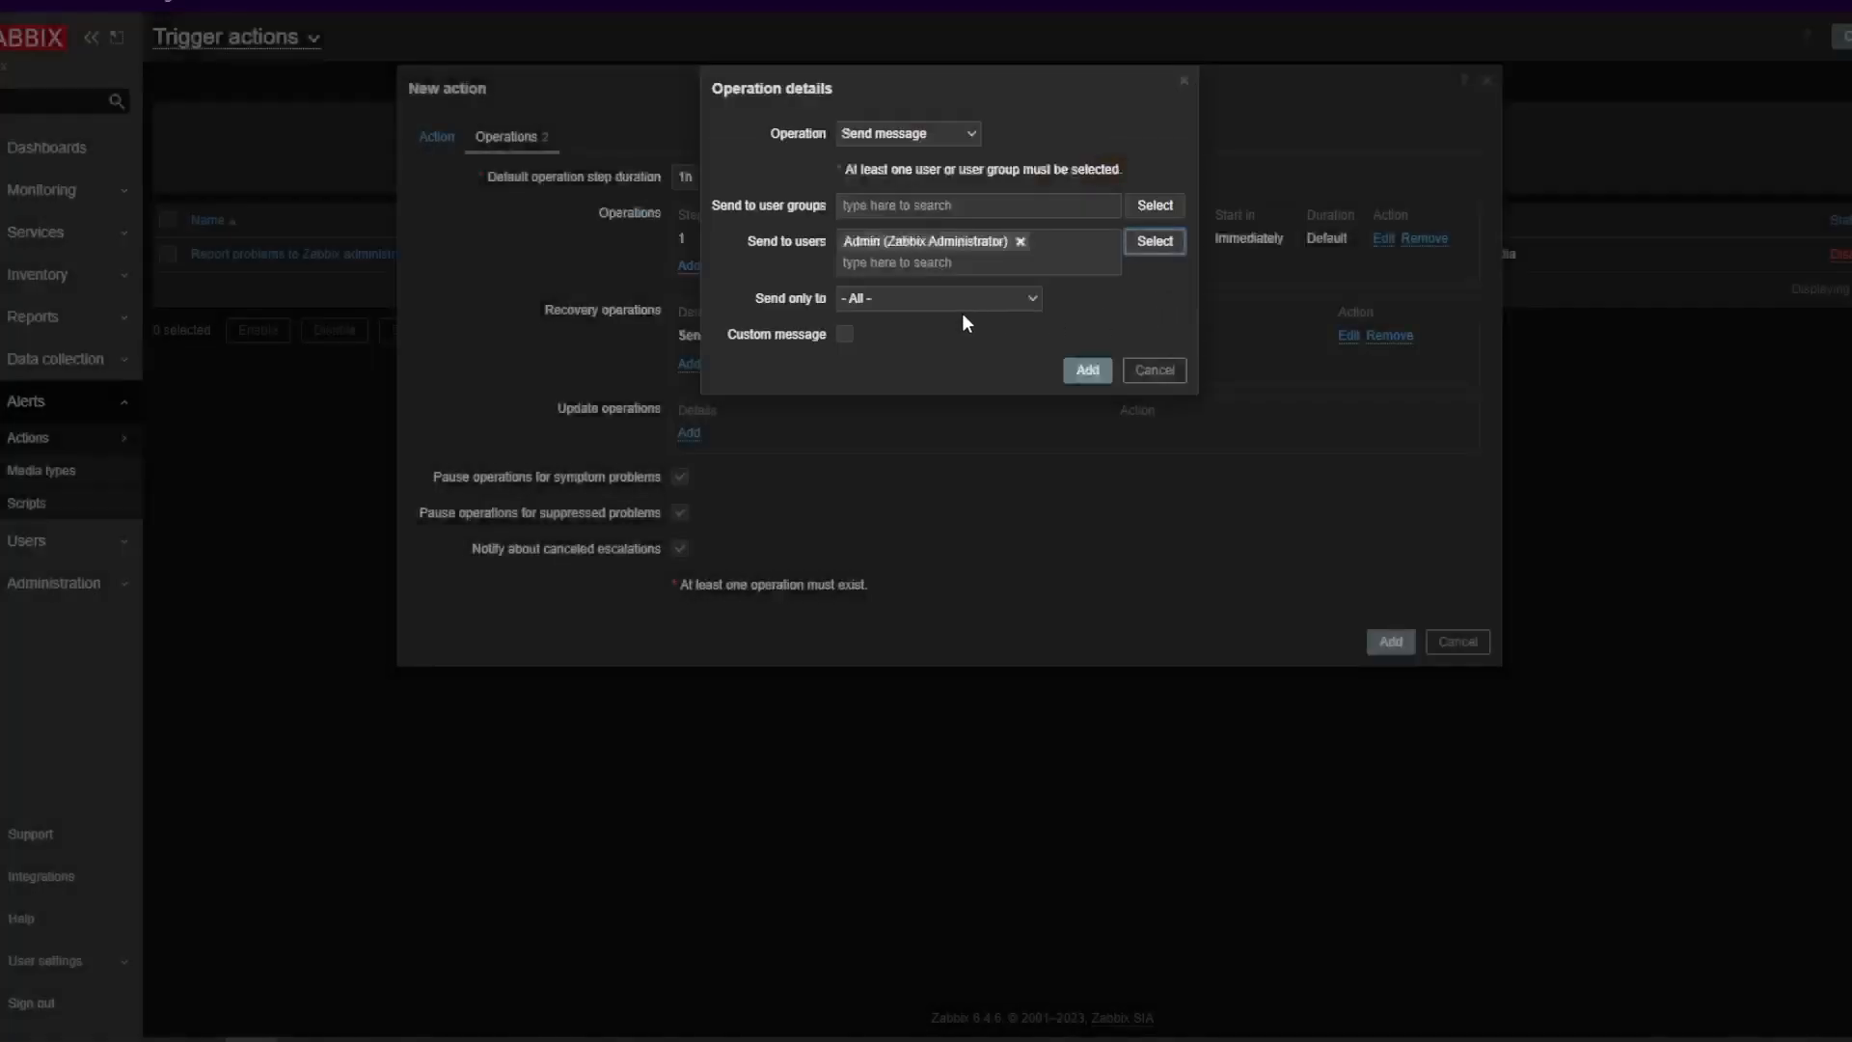
pyautogui.click(906, 297)
pyautogui.scroll(-8, 935, 436)
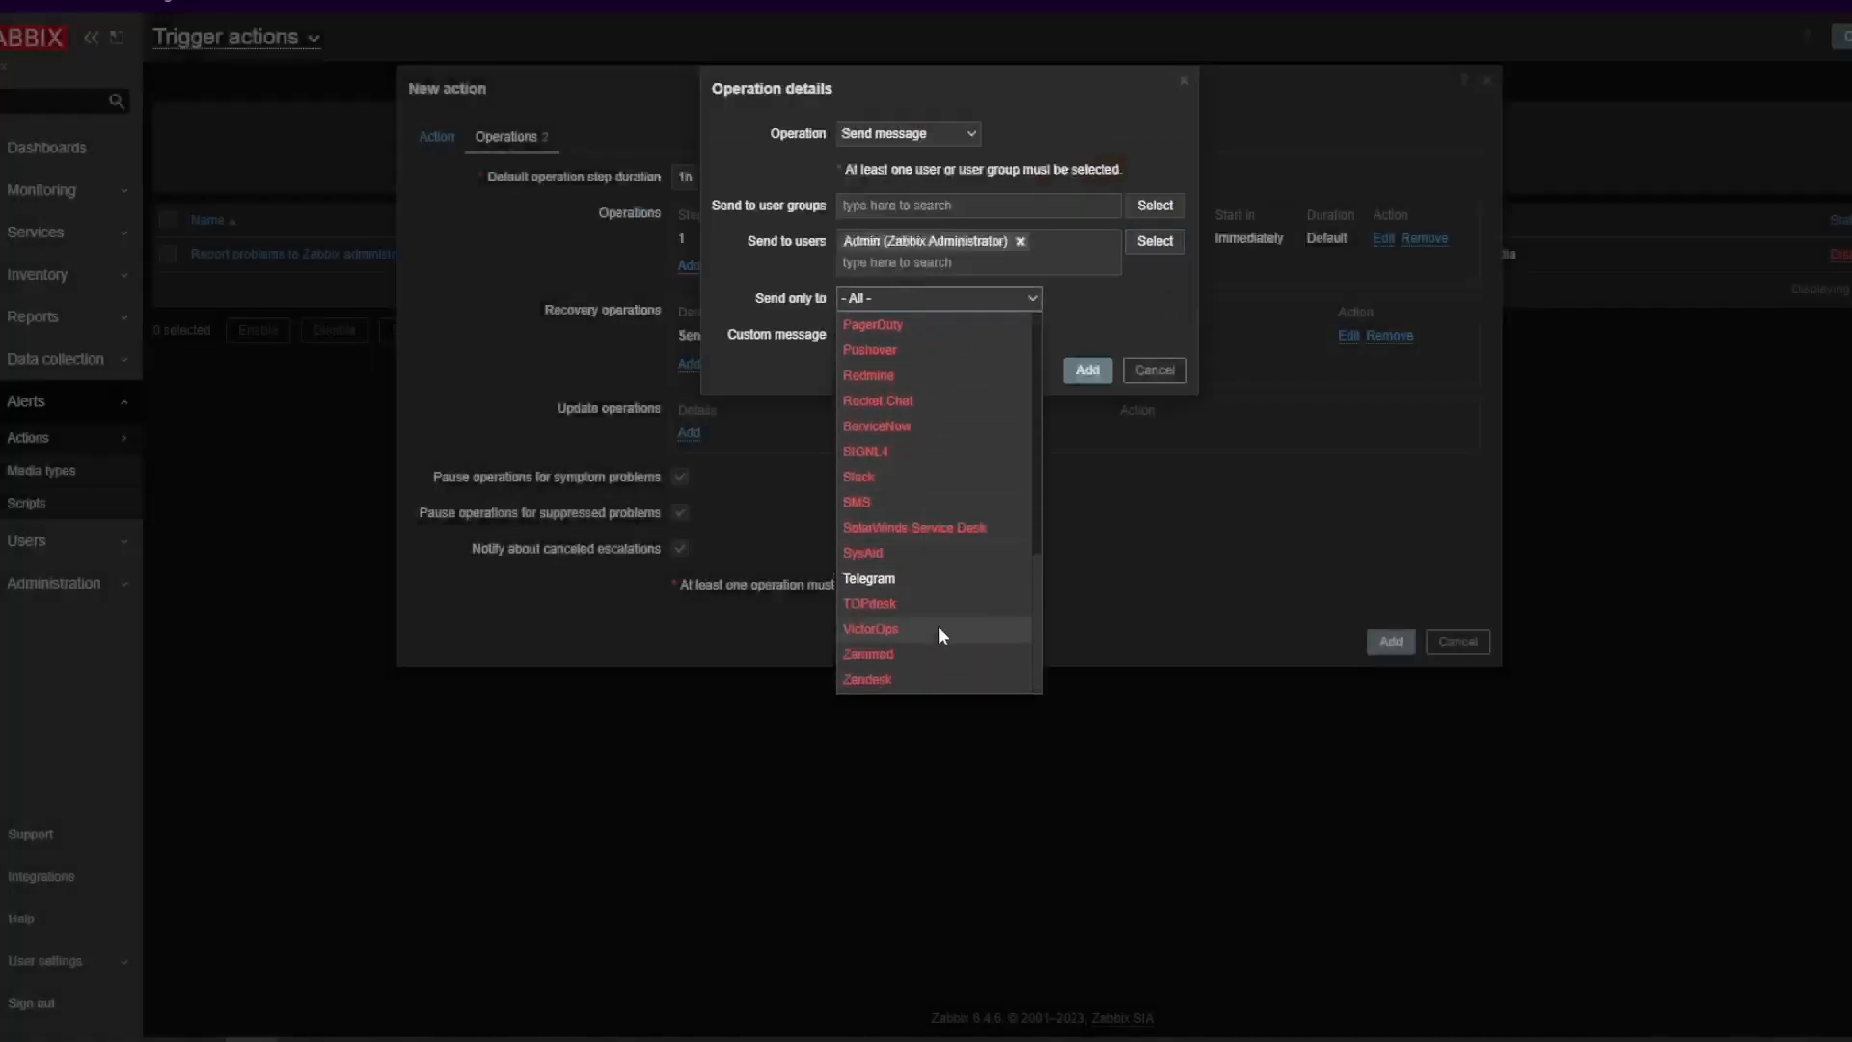
pyautogui.click(893, 579)
pyautogui.click(1087, 372)
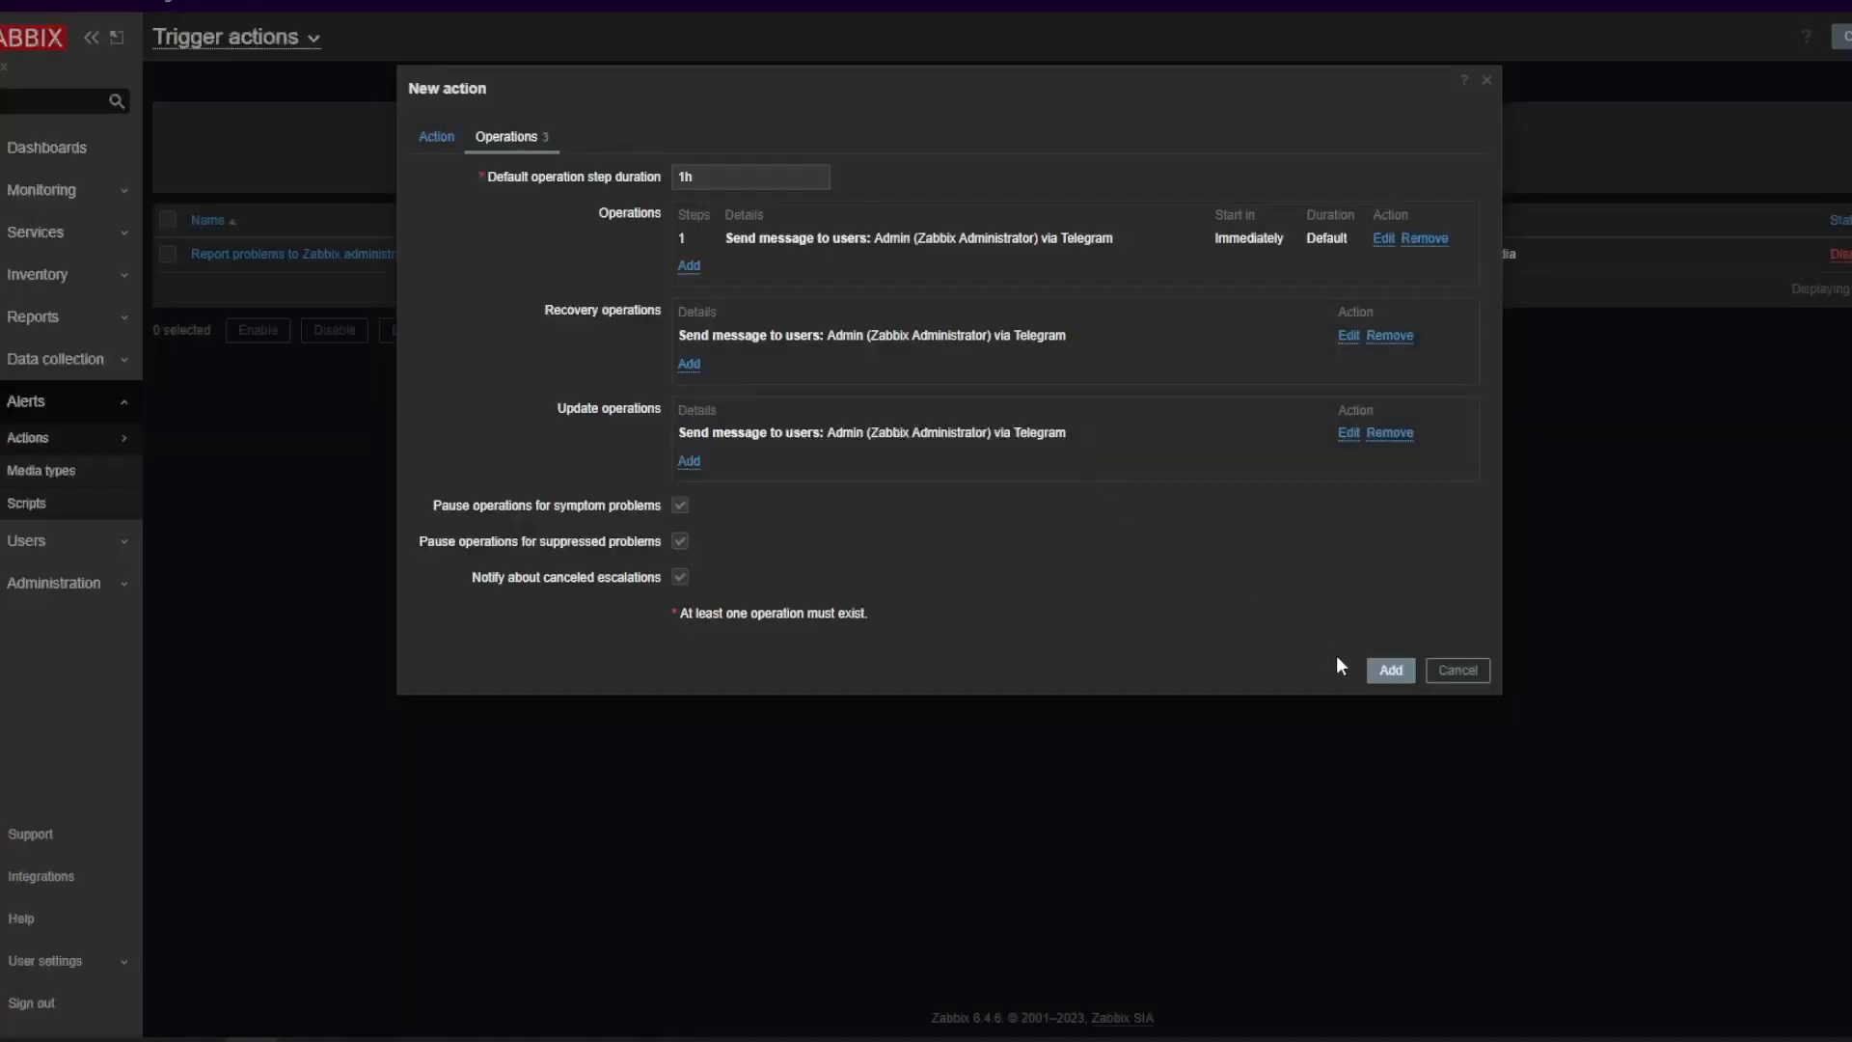
pyautogui.click(1395, 666)
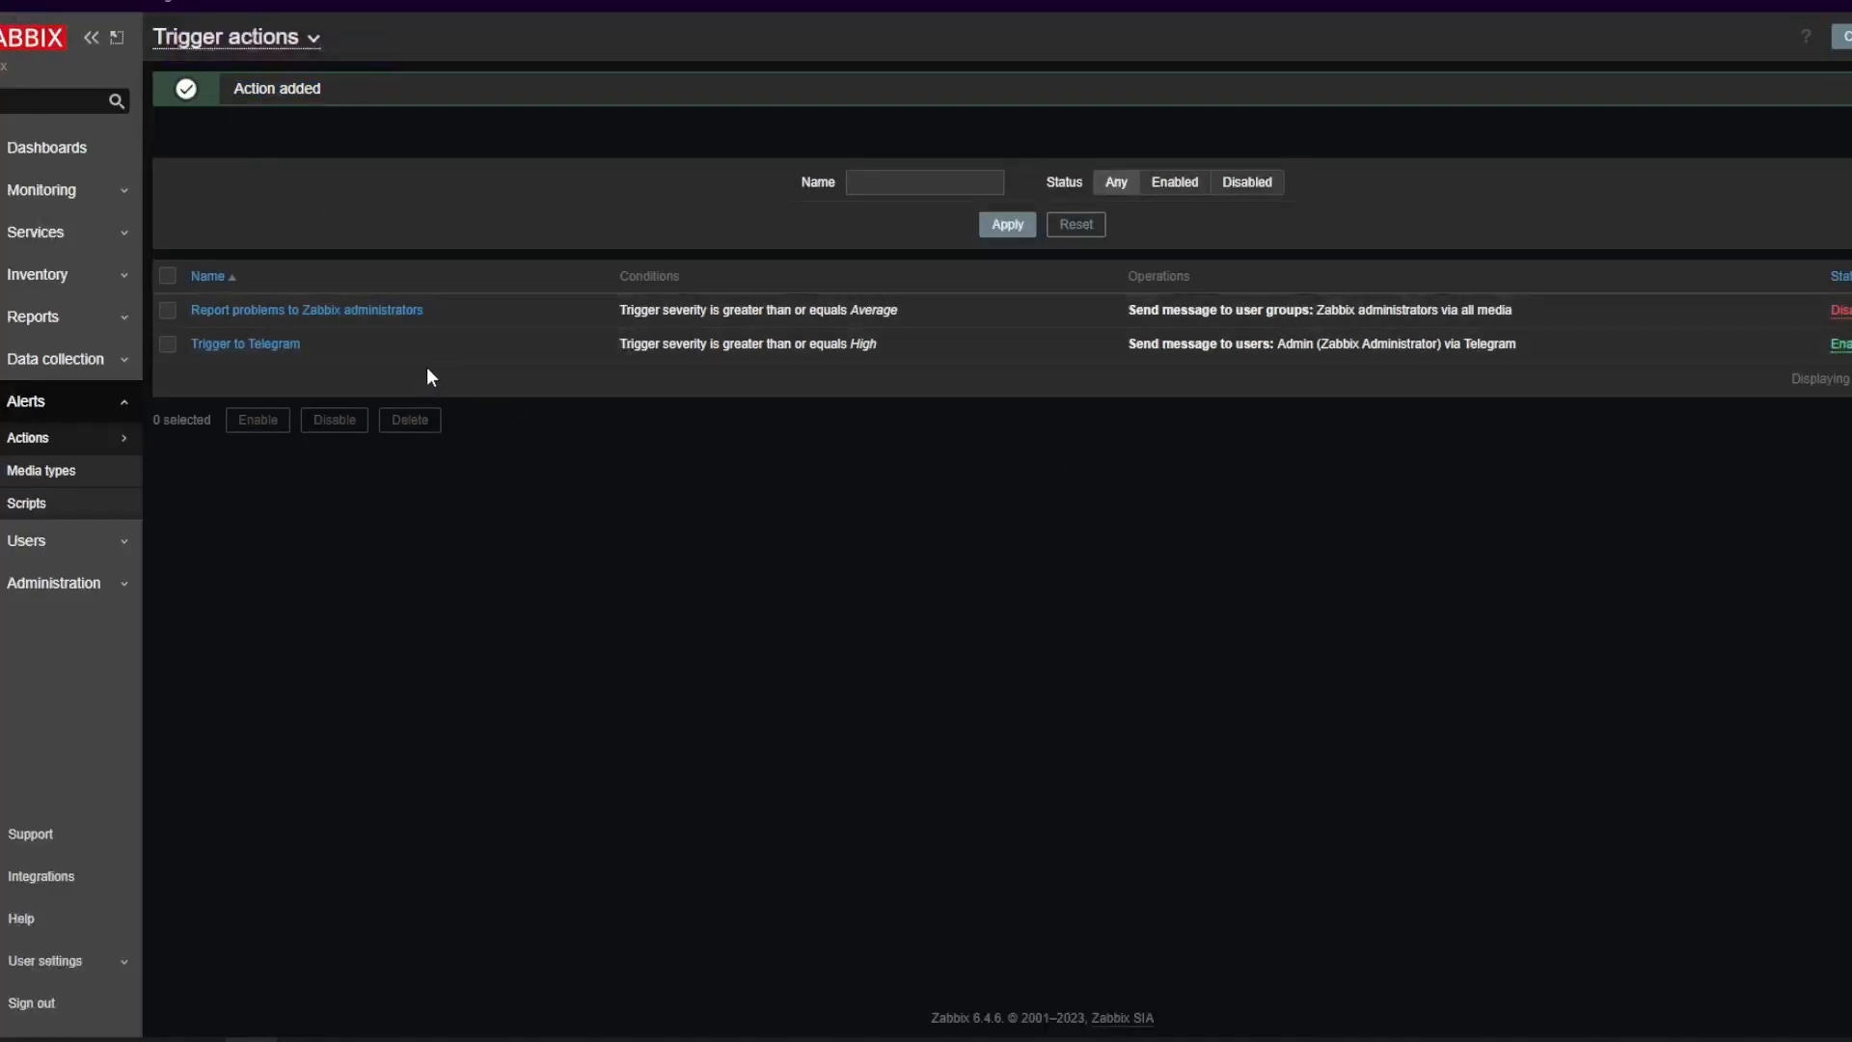
# Open the main dashboard and examine its problem list, viewing the update form of the srvlinux01 agent problem without changing it
pyautogui.click(39, 150)
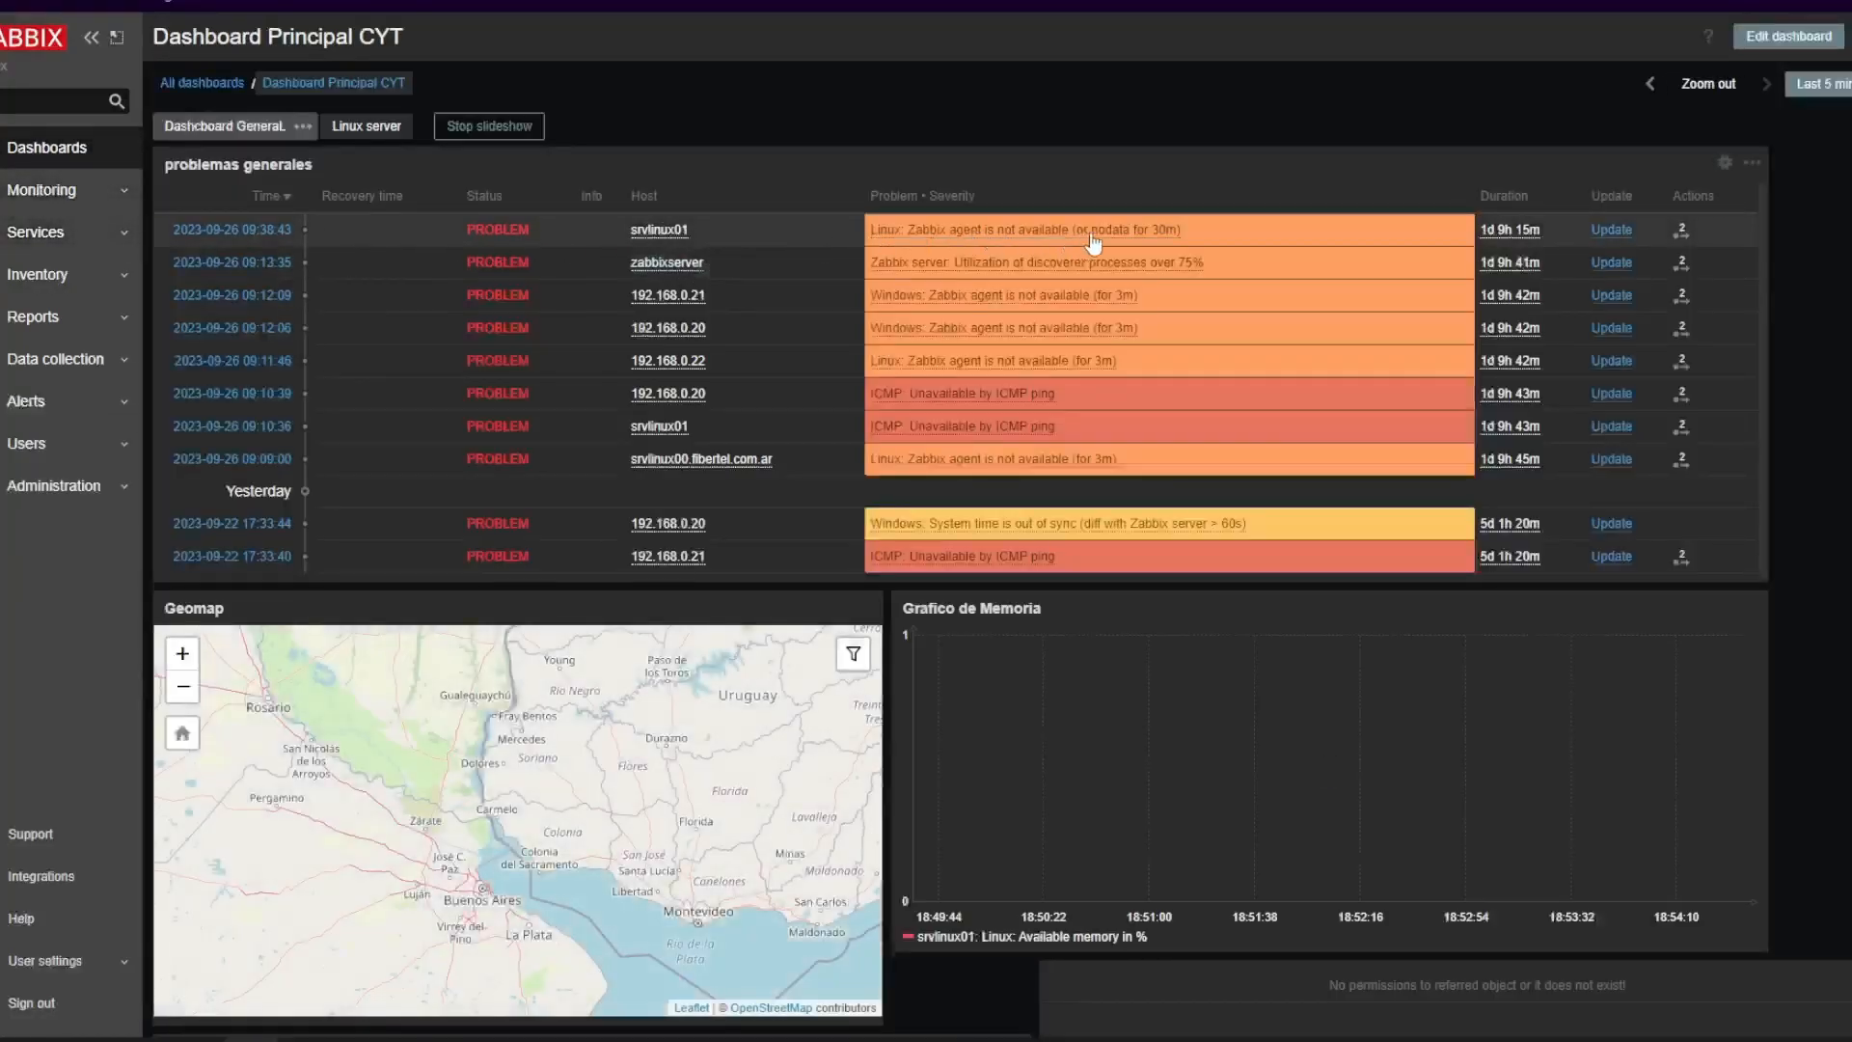
pyautogui.click(1611, 231)
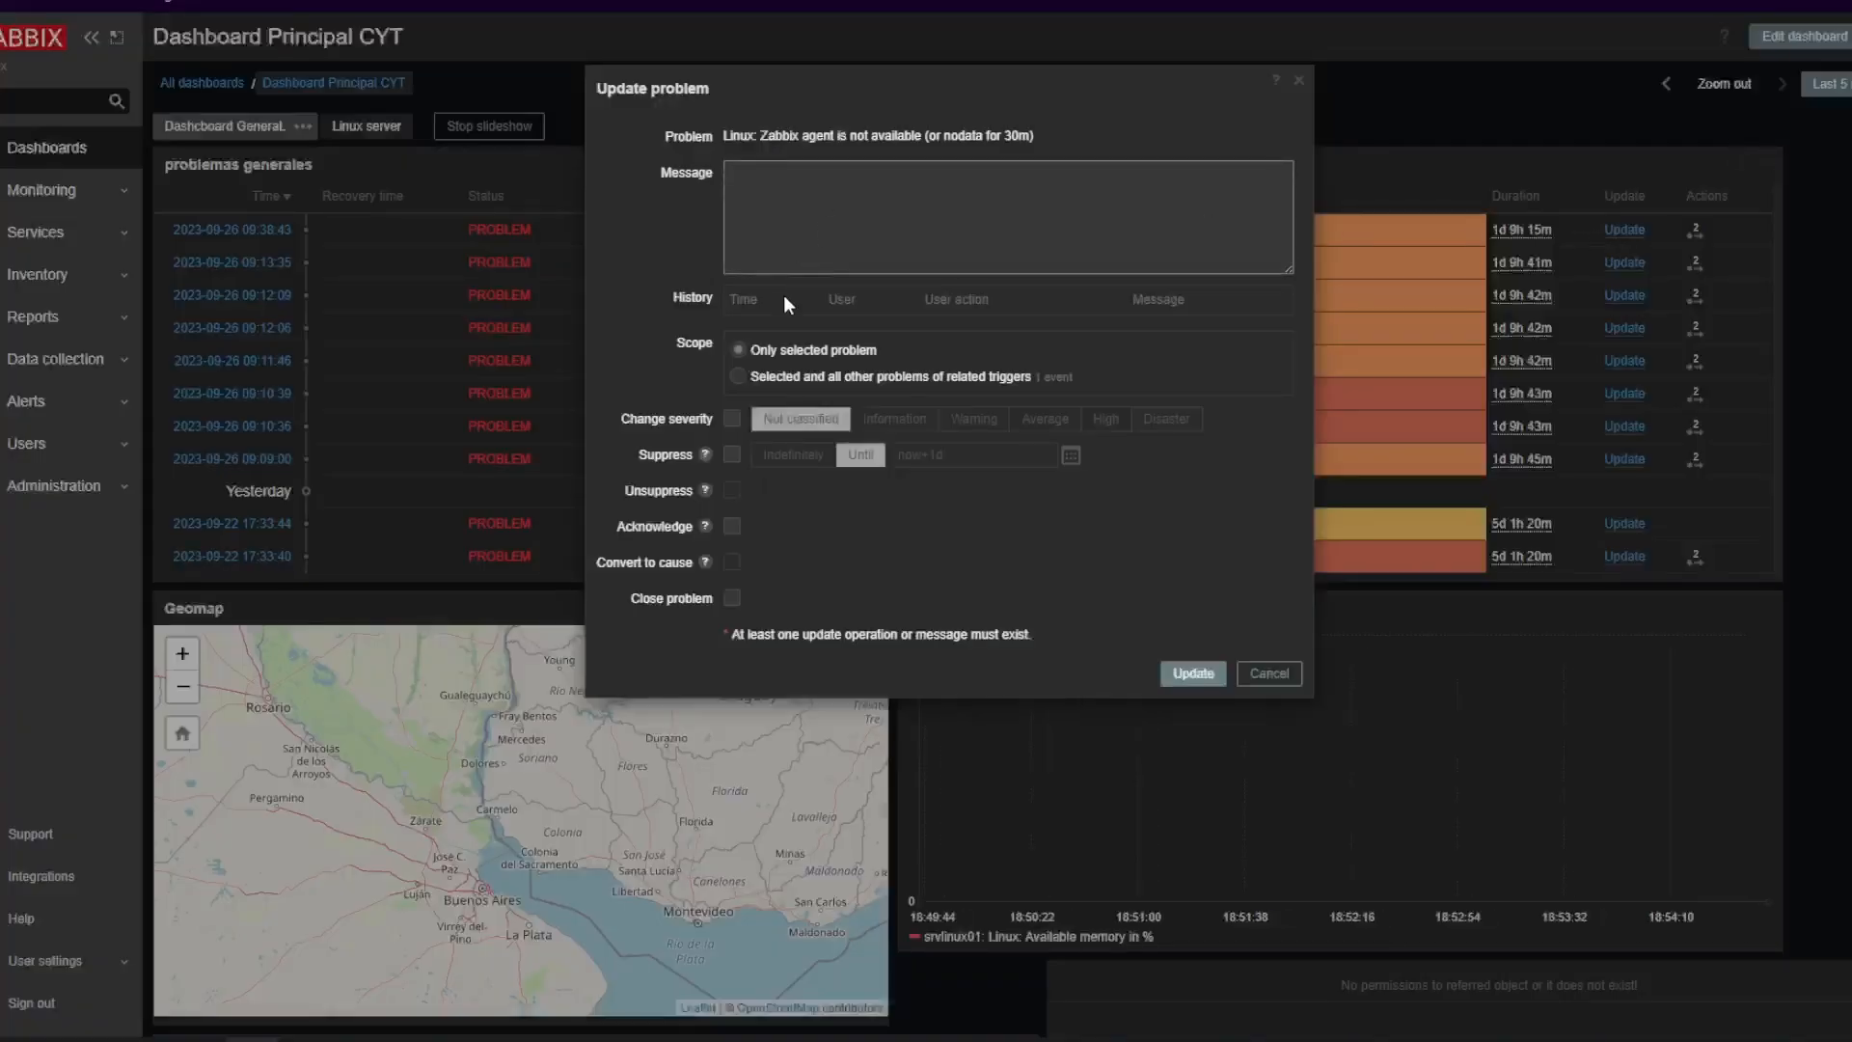
pyautogui.click(1297, 83)
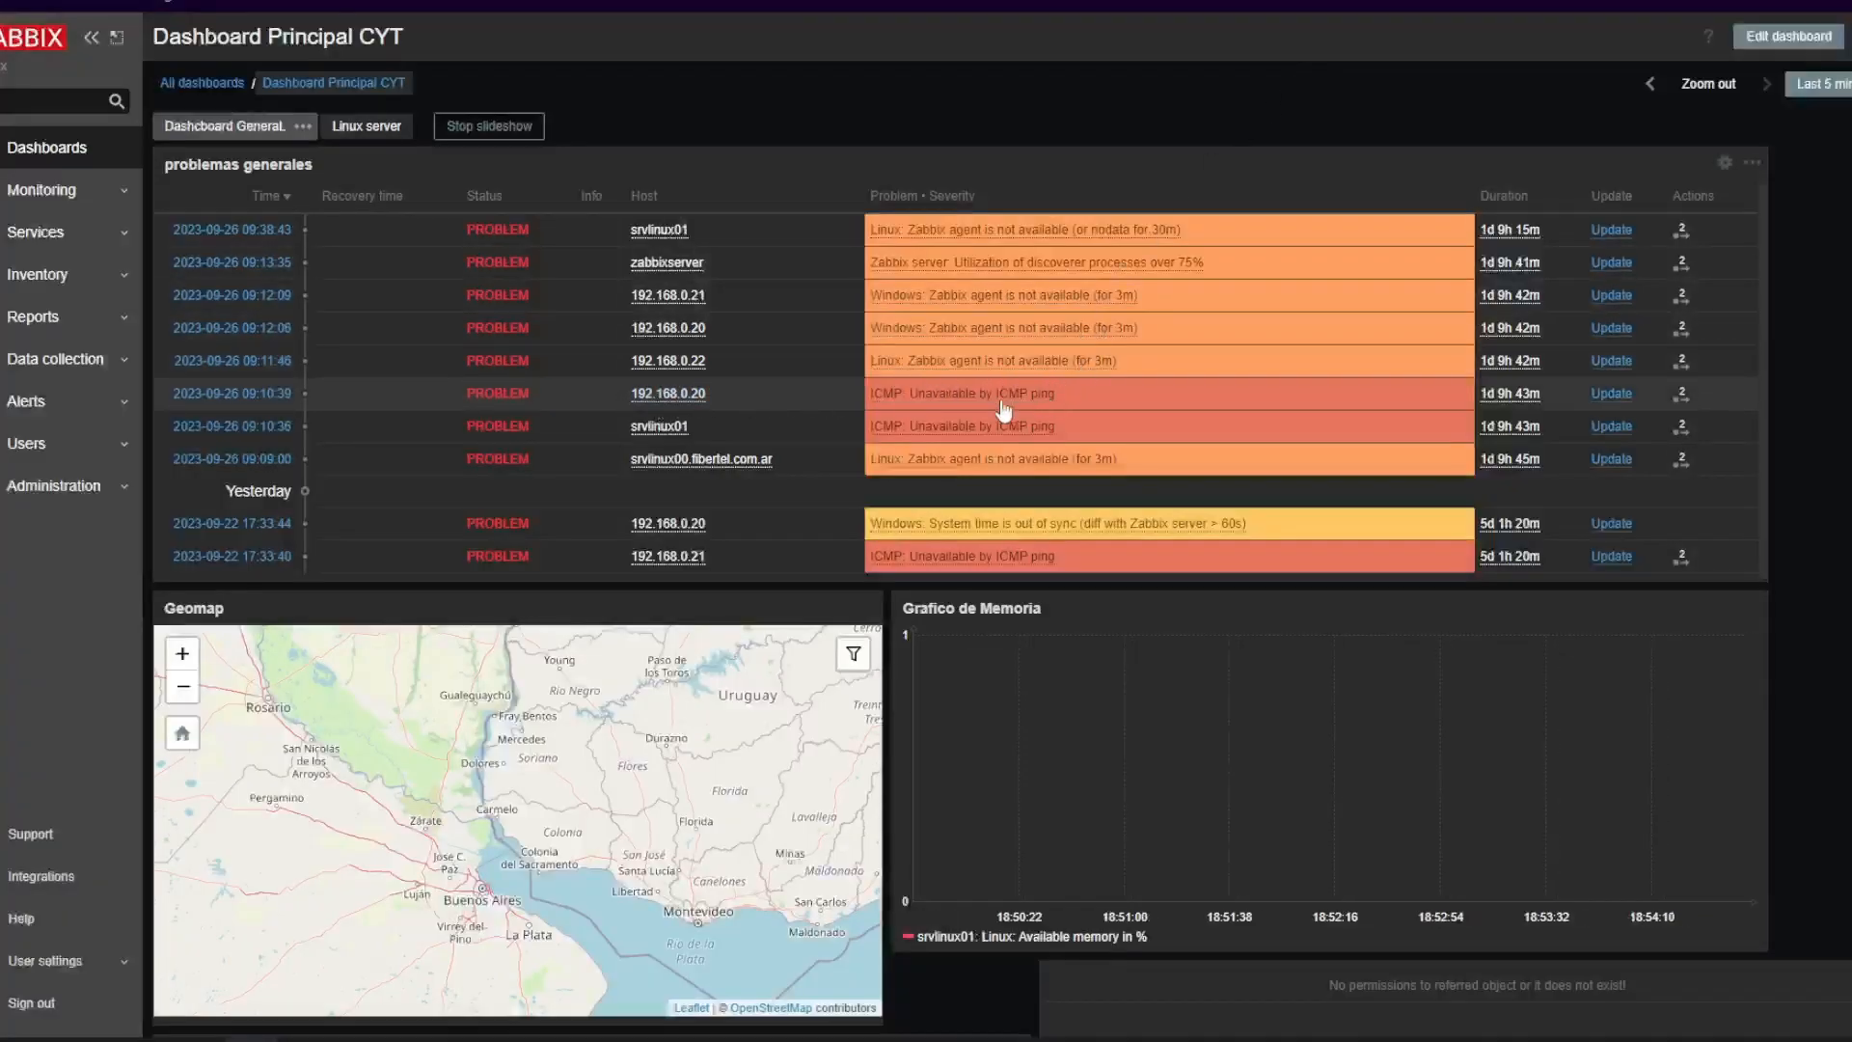
pyautogui.moveTo(1057, 394); pyautogui.dragTo(843, 399)
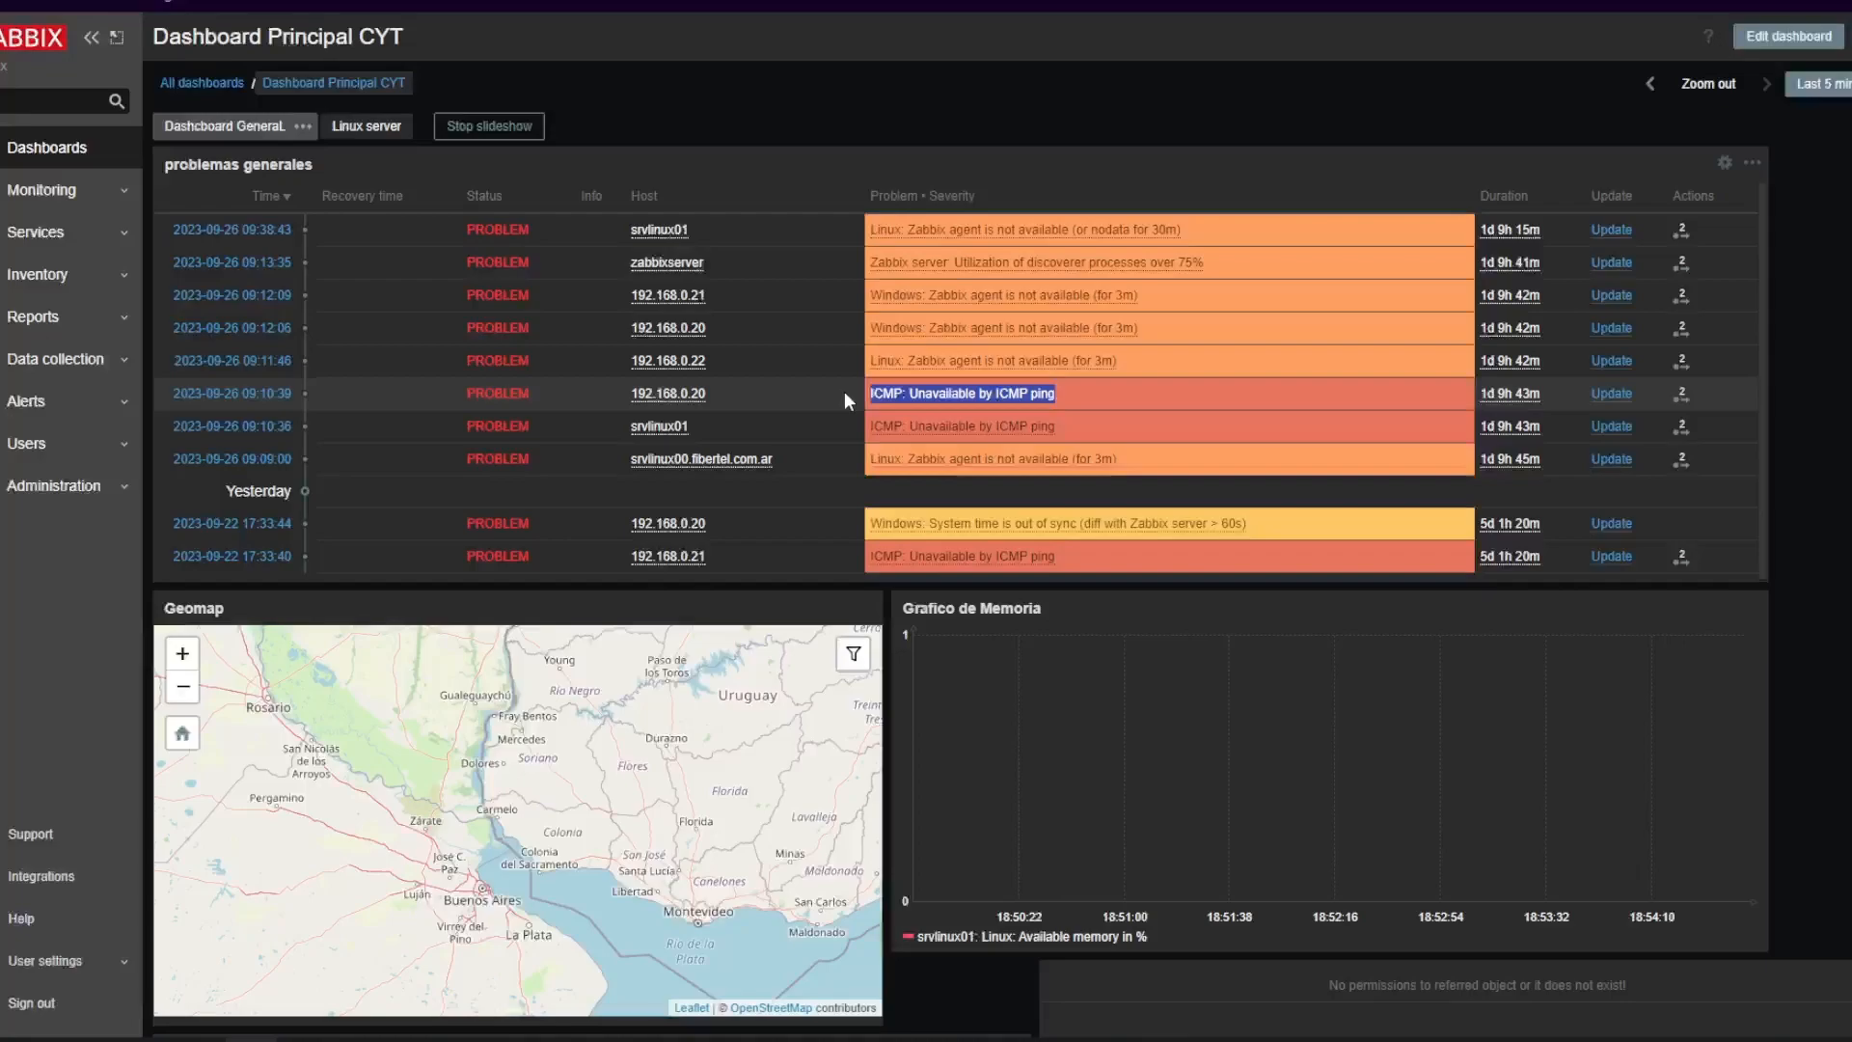
pyautogui.click(1154, 399)
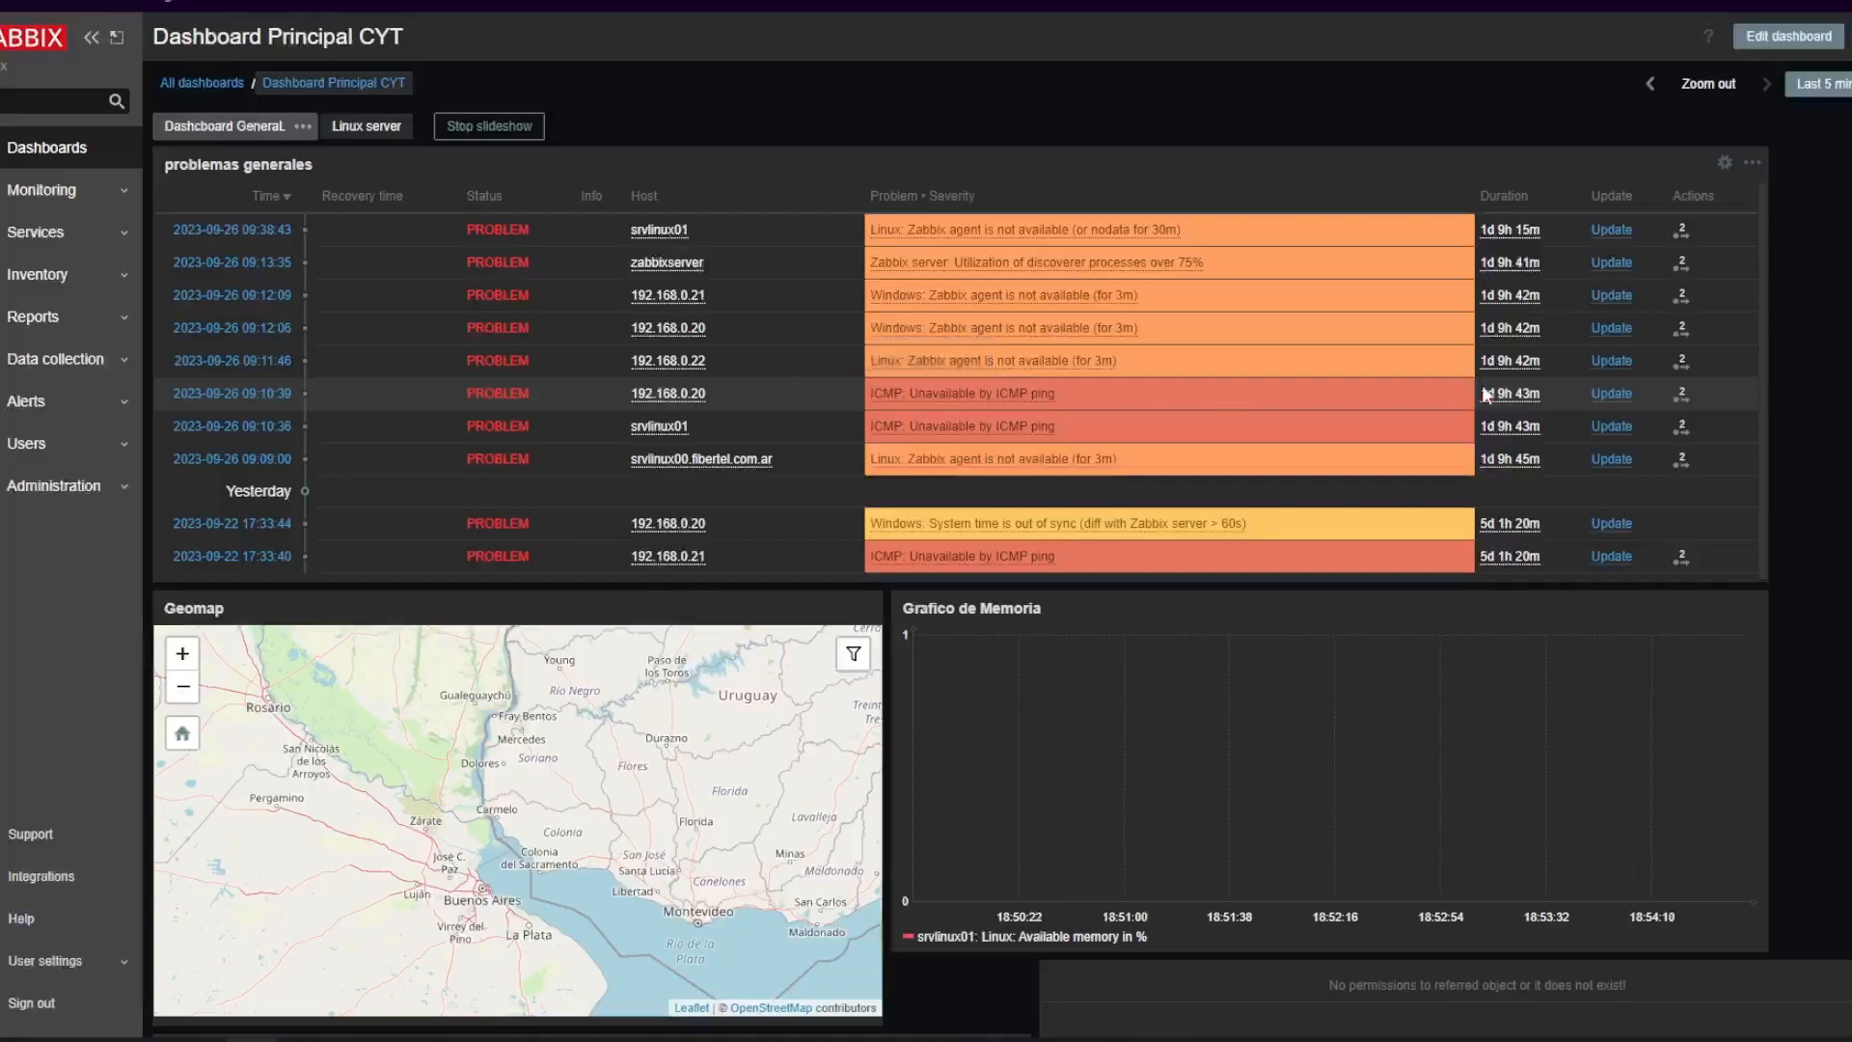
# Update the ICMP ping problem on host 192.168.0.20 with the message "apagado por mto." and acknowledge it
pyautogui.click(1608, 396)
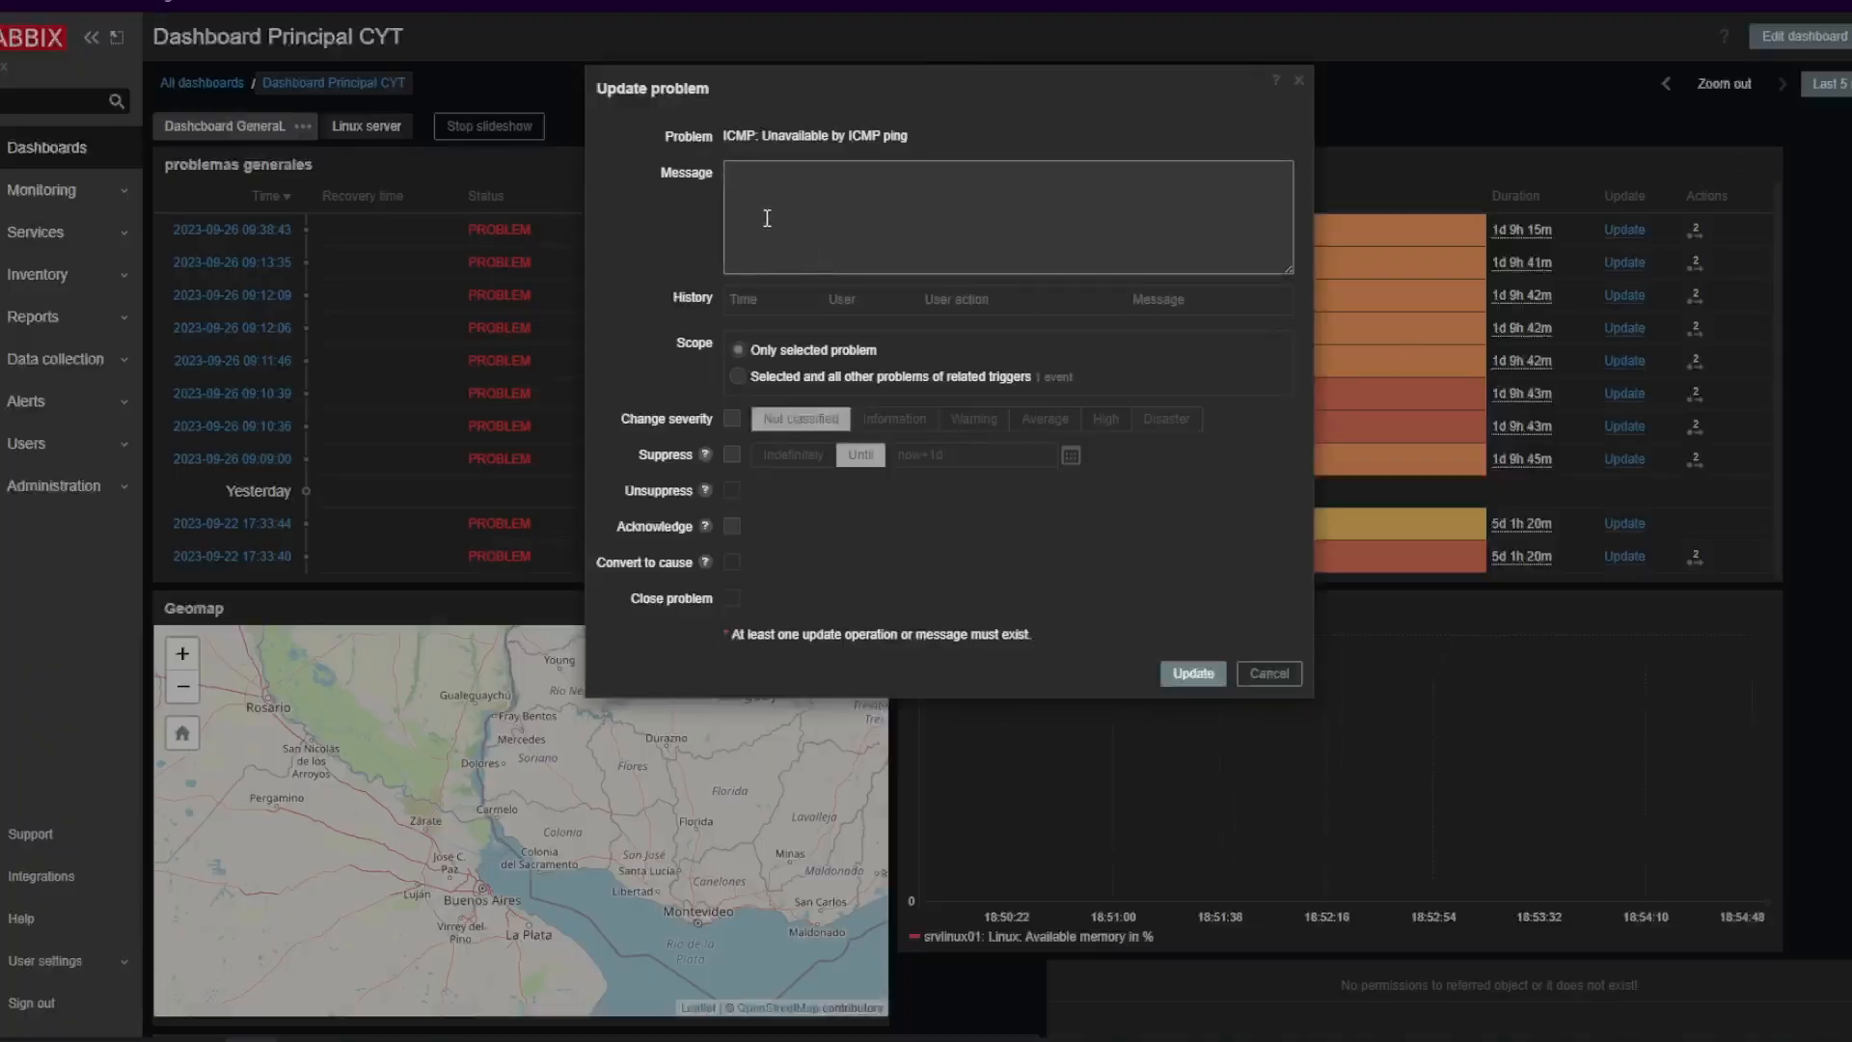
pyautogui.write('apagado por mtop')
pyautogui.press('BackSpace')
pyautogui.press('BackSpace')
pyautogui.click(732, 525)
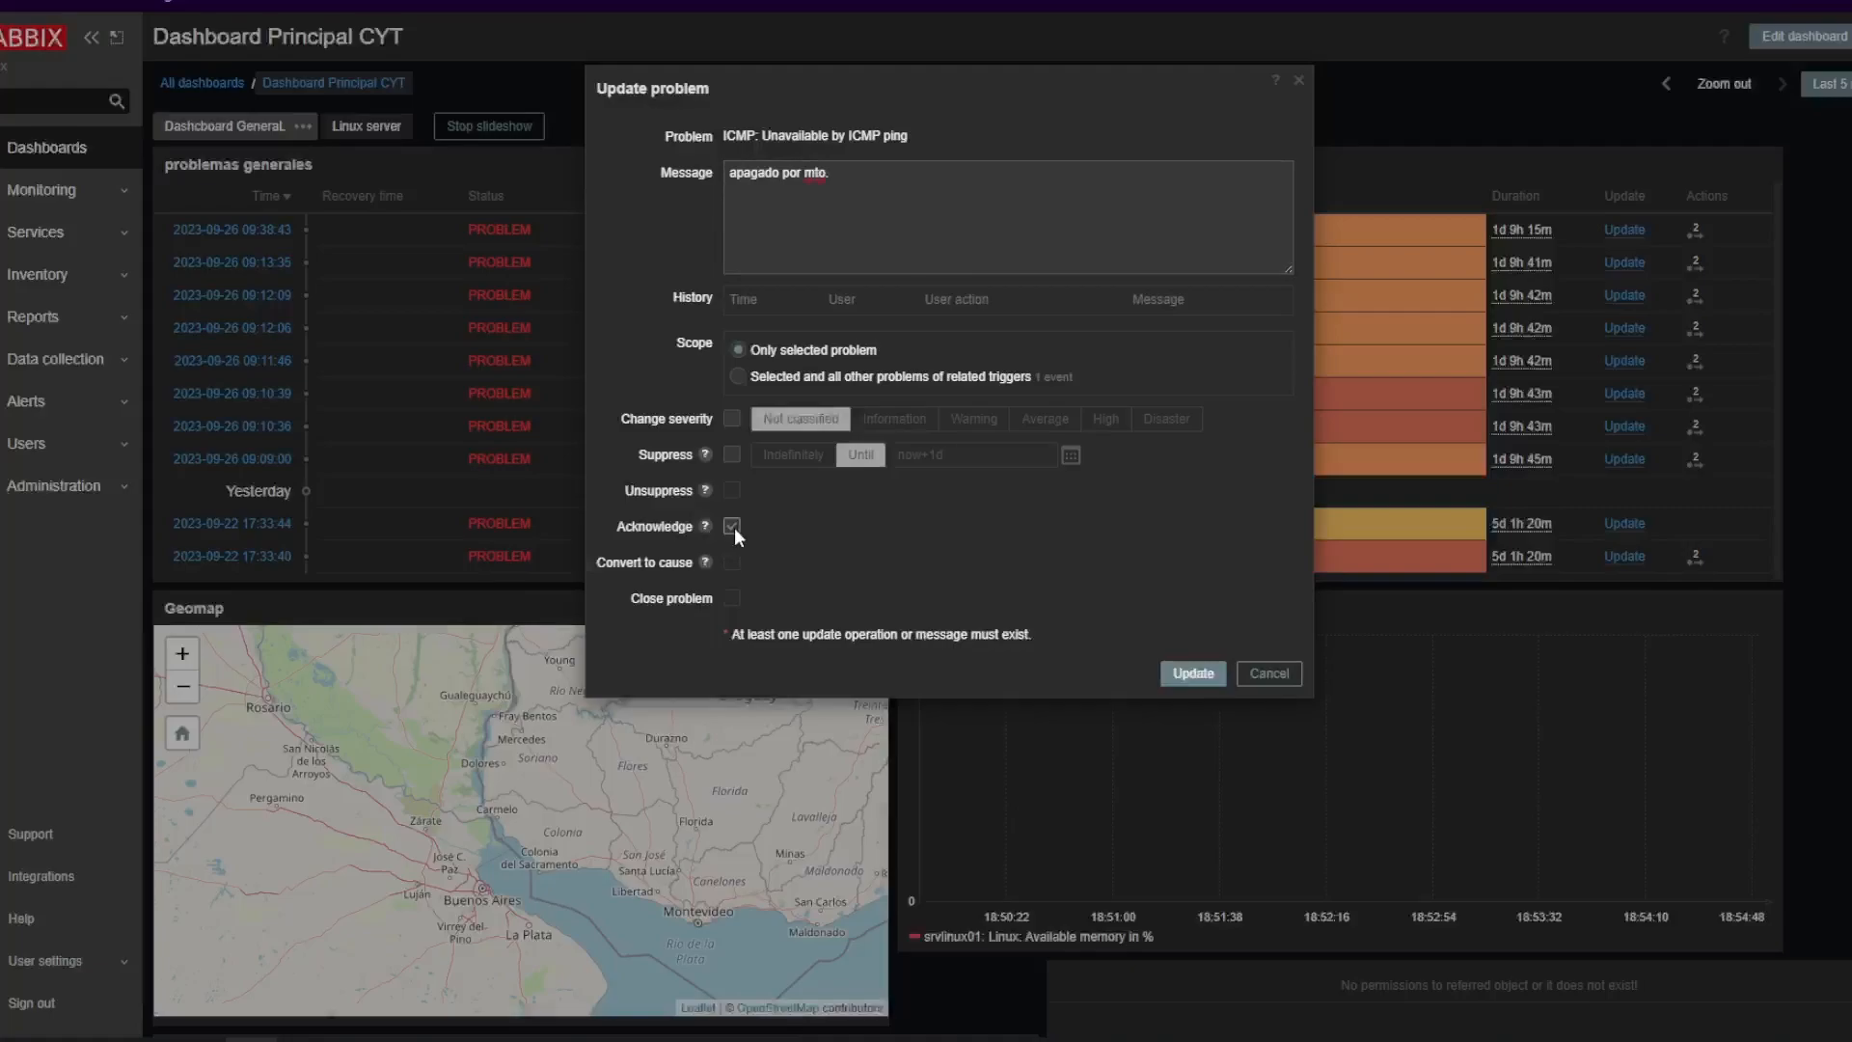
pyautogui.click(1194, 673)
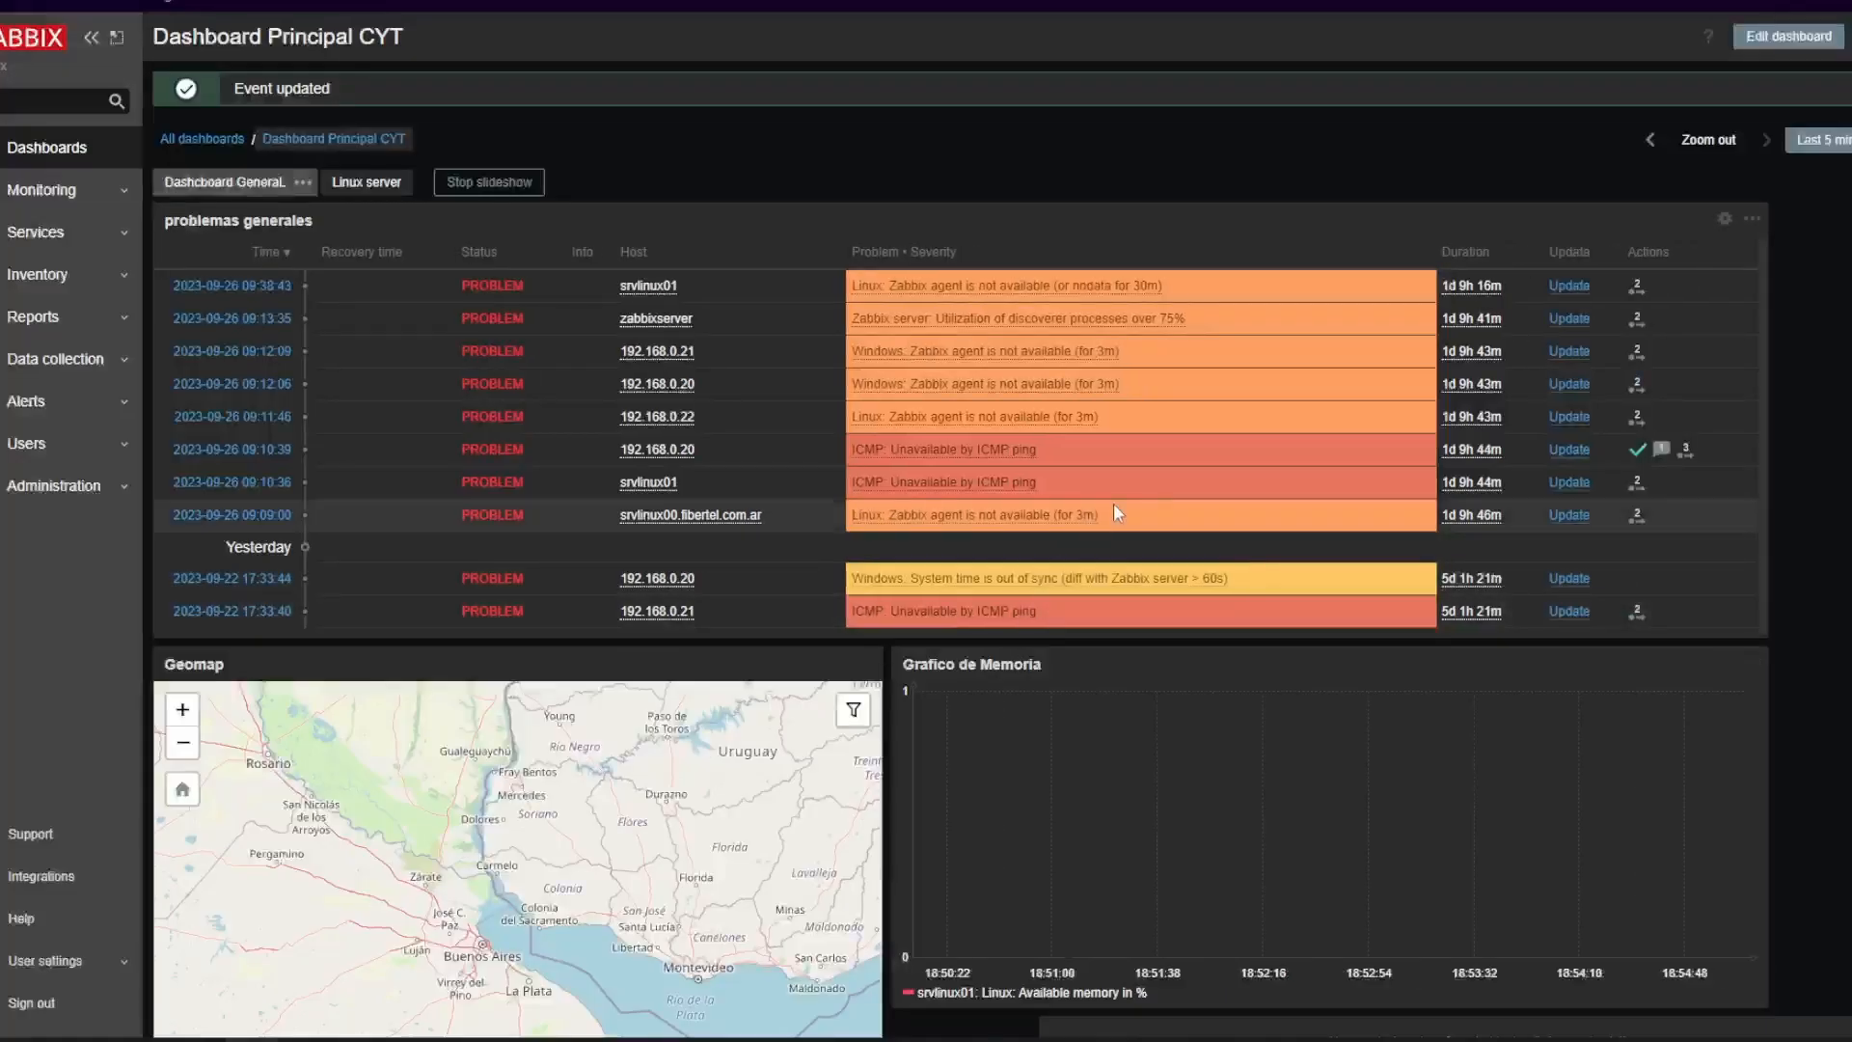
# Examine the event update notice and the acknowledged problem's action markers on the general dashboard page
pyautogui.moveTo(232, 88); pyautogui.dragTo(275, 90)
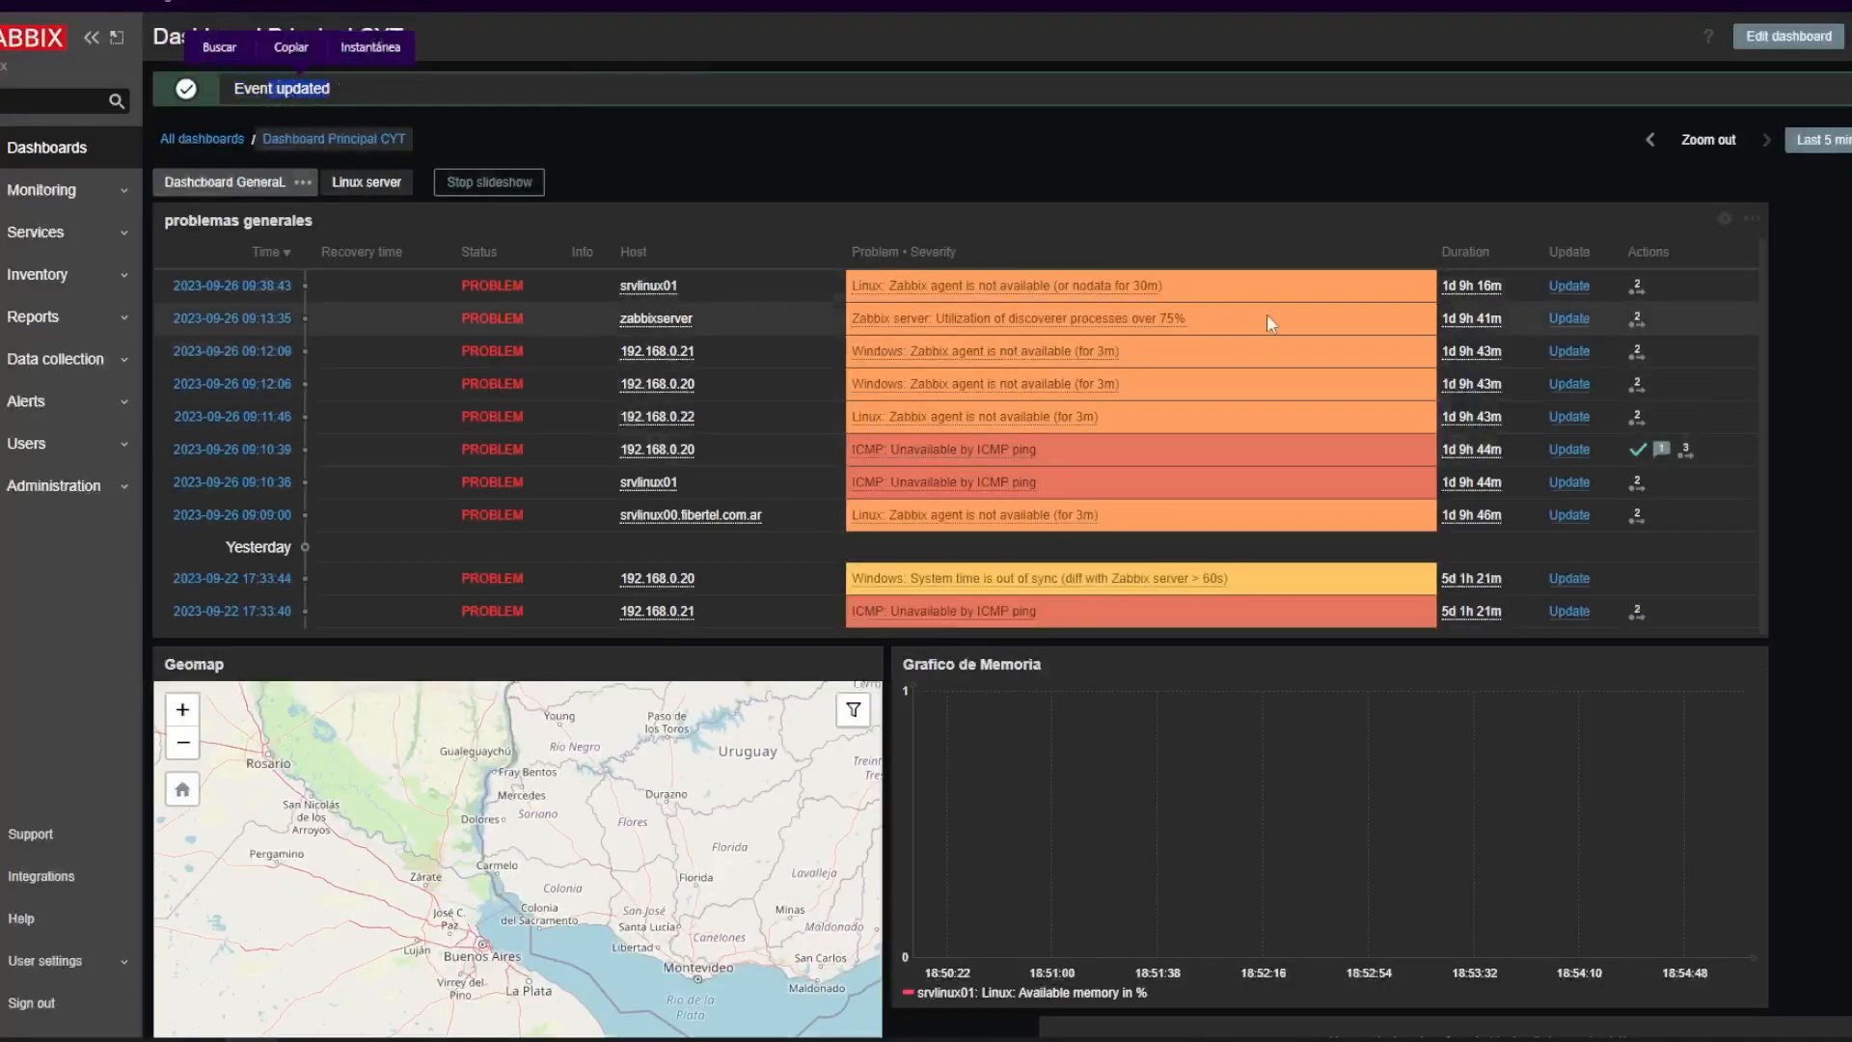
pyautogui.click(1809, 451)
pyautogui.moveTo(1637, 253); pyautogui.dragTo(1677, 249)
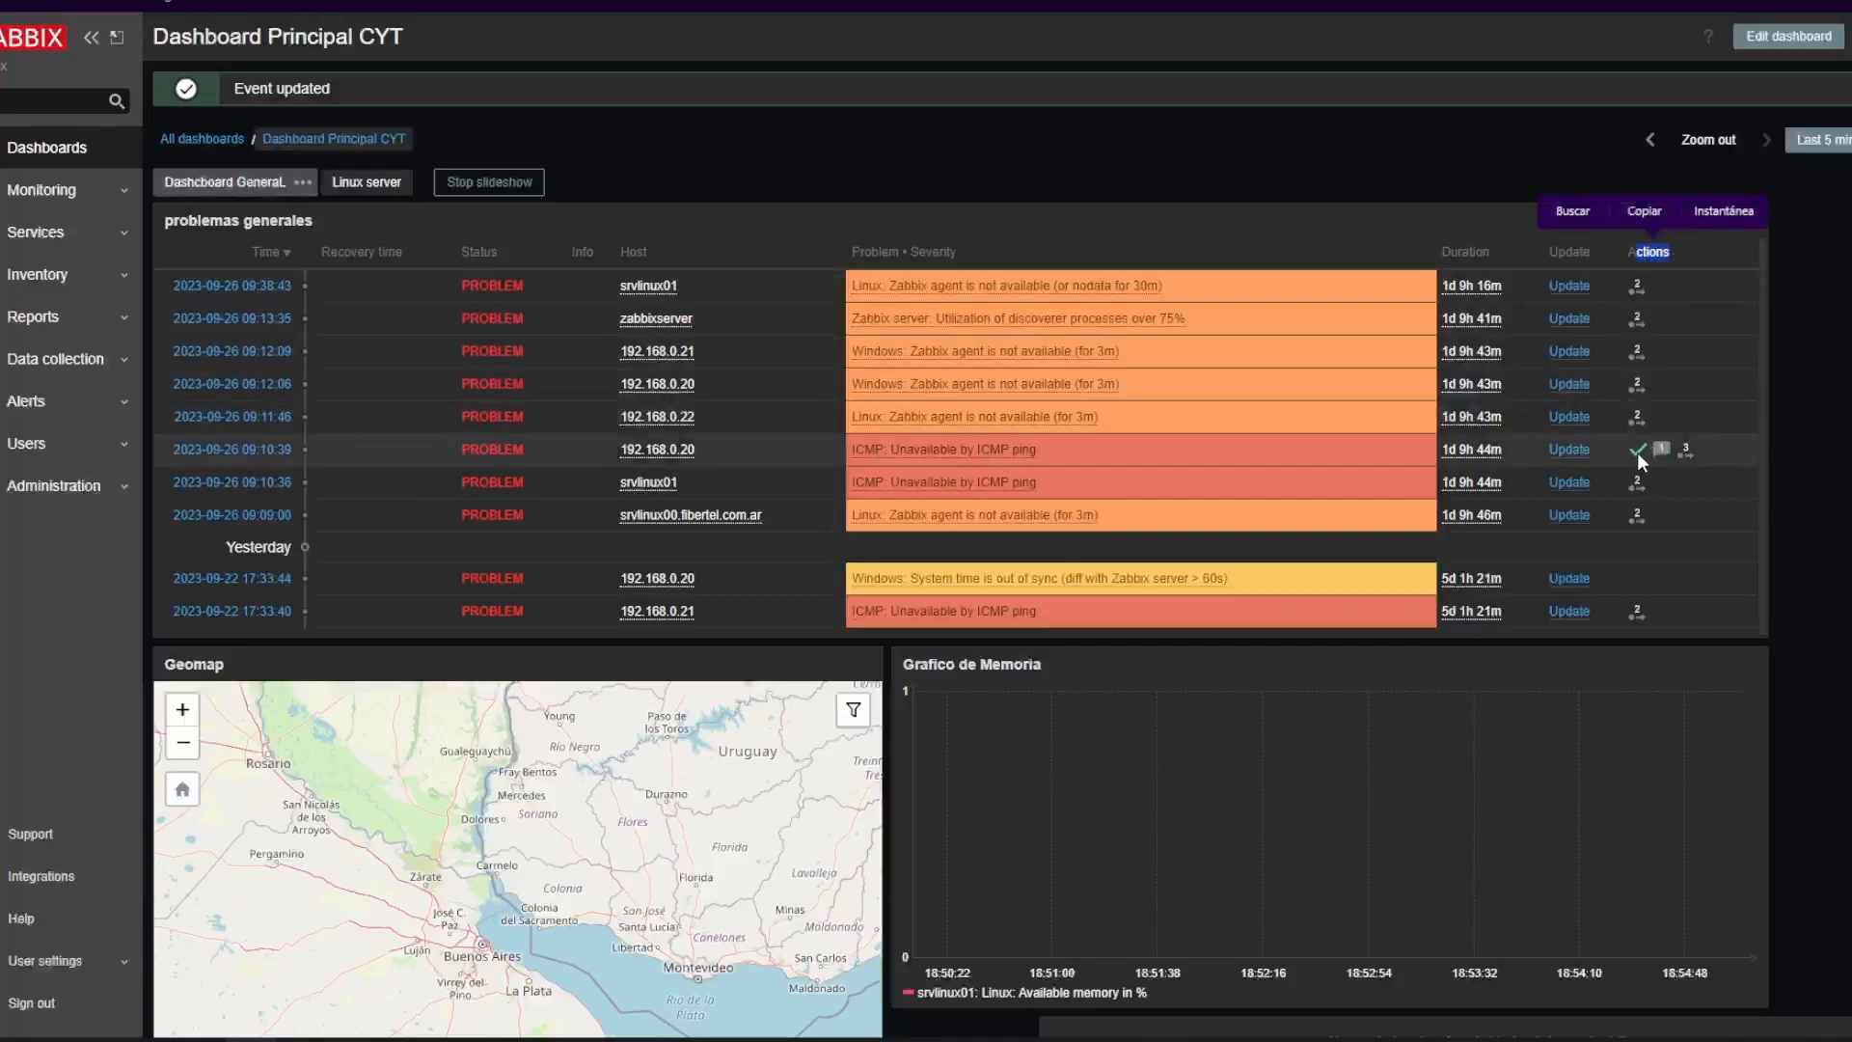
pyautogui.moveTo(1663, 461)
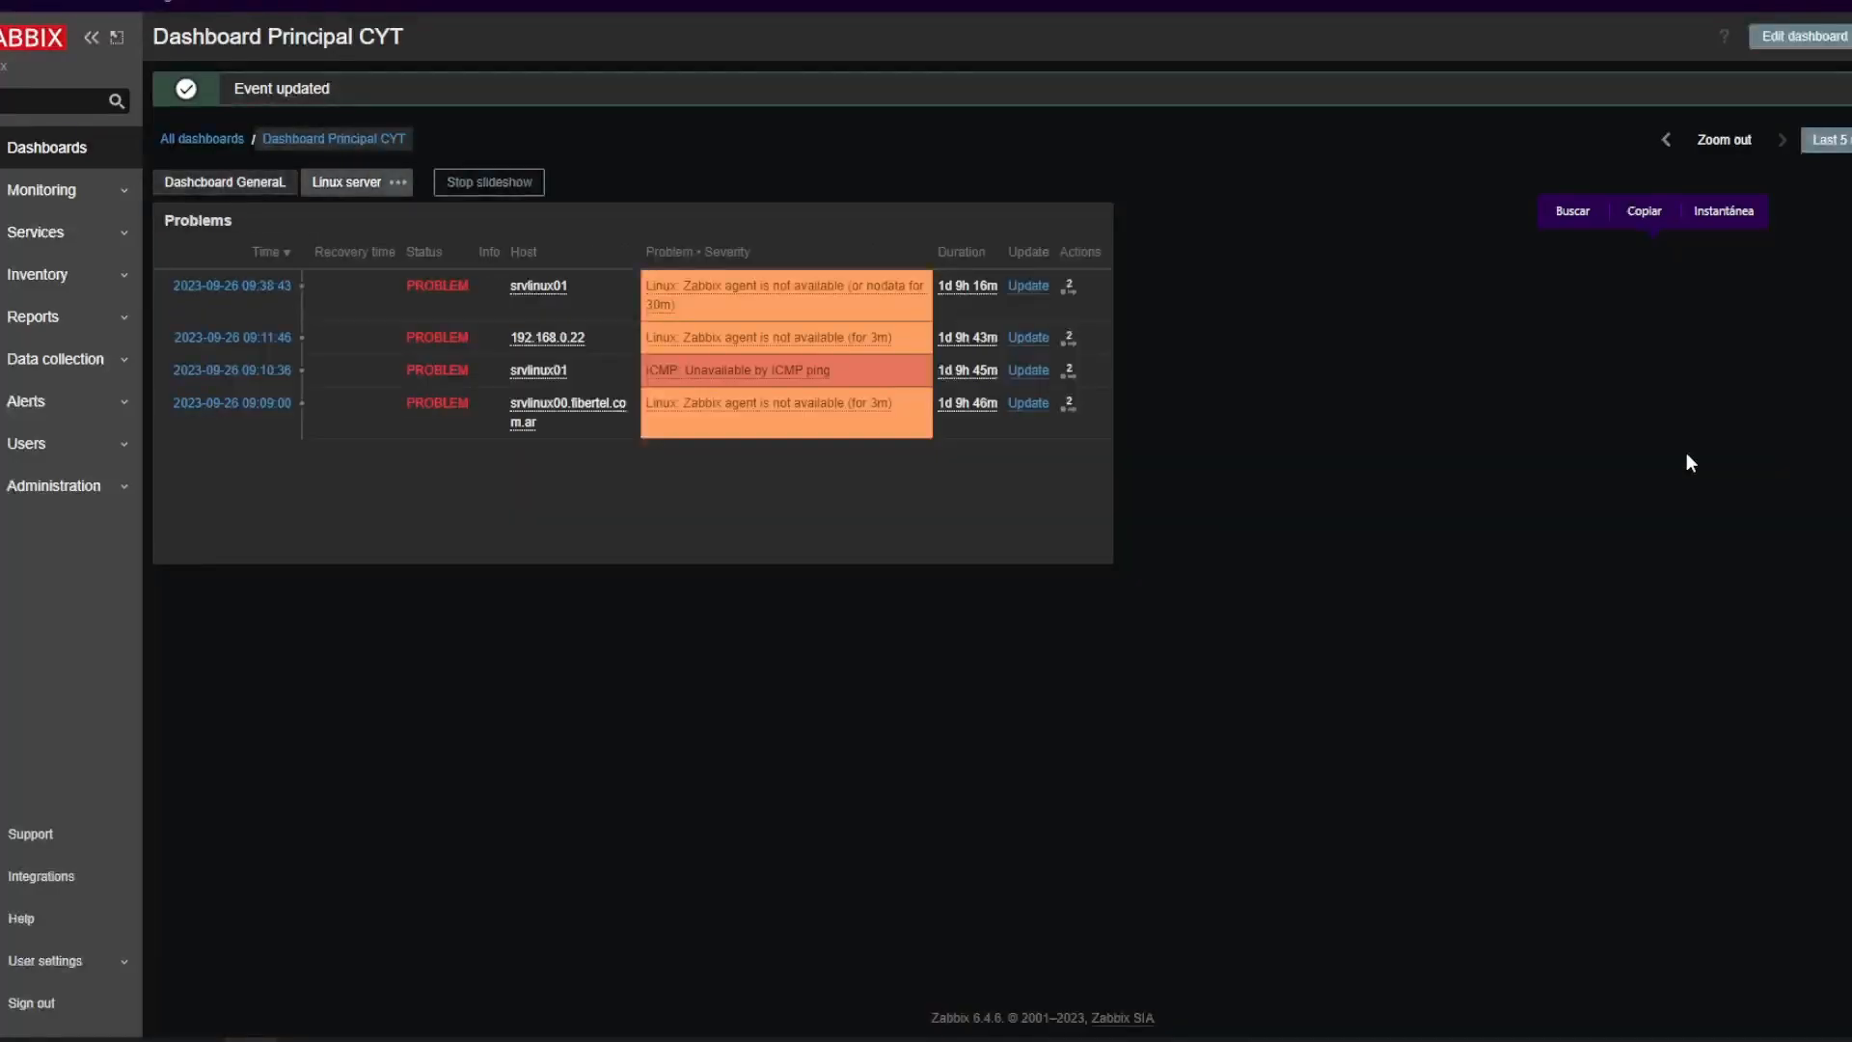
pyautogui.click(205, 184)
pyautogui.moveTo(1539, 545)
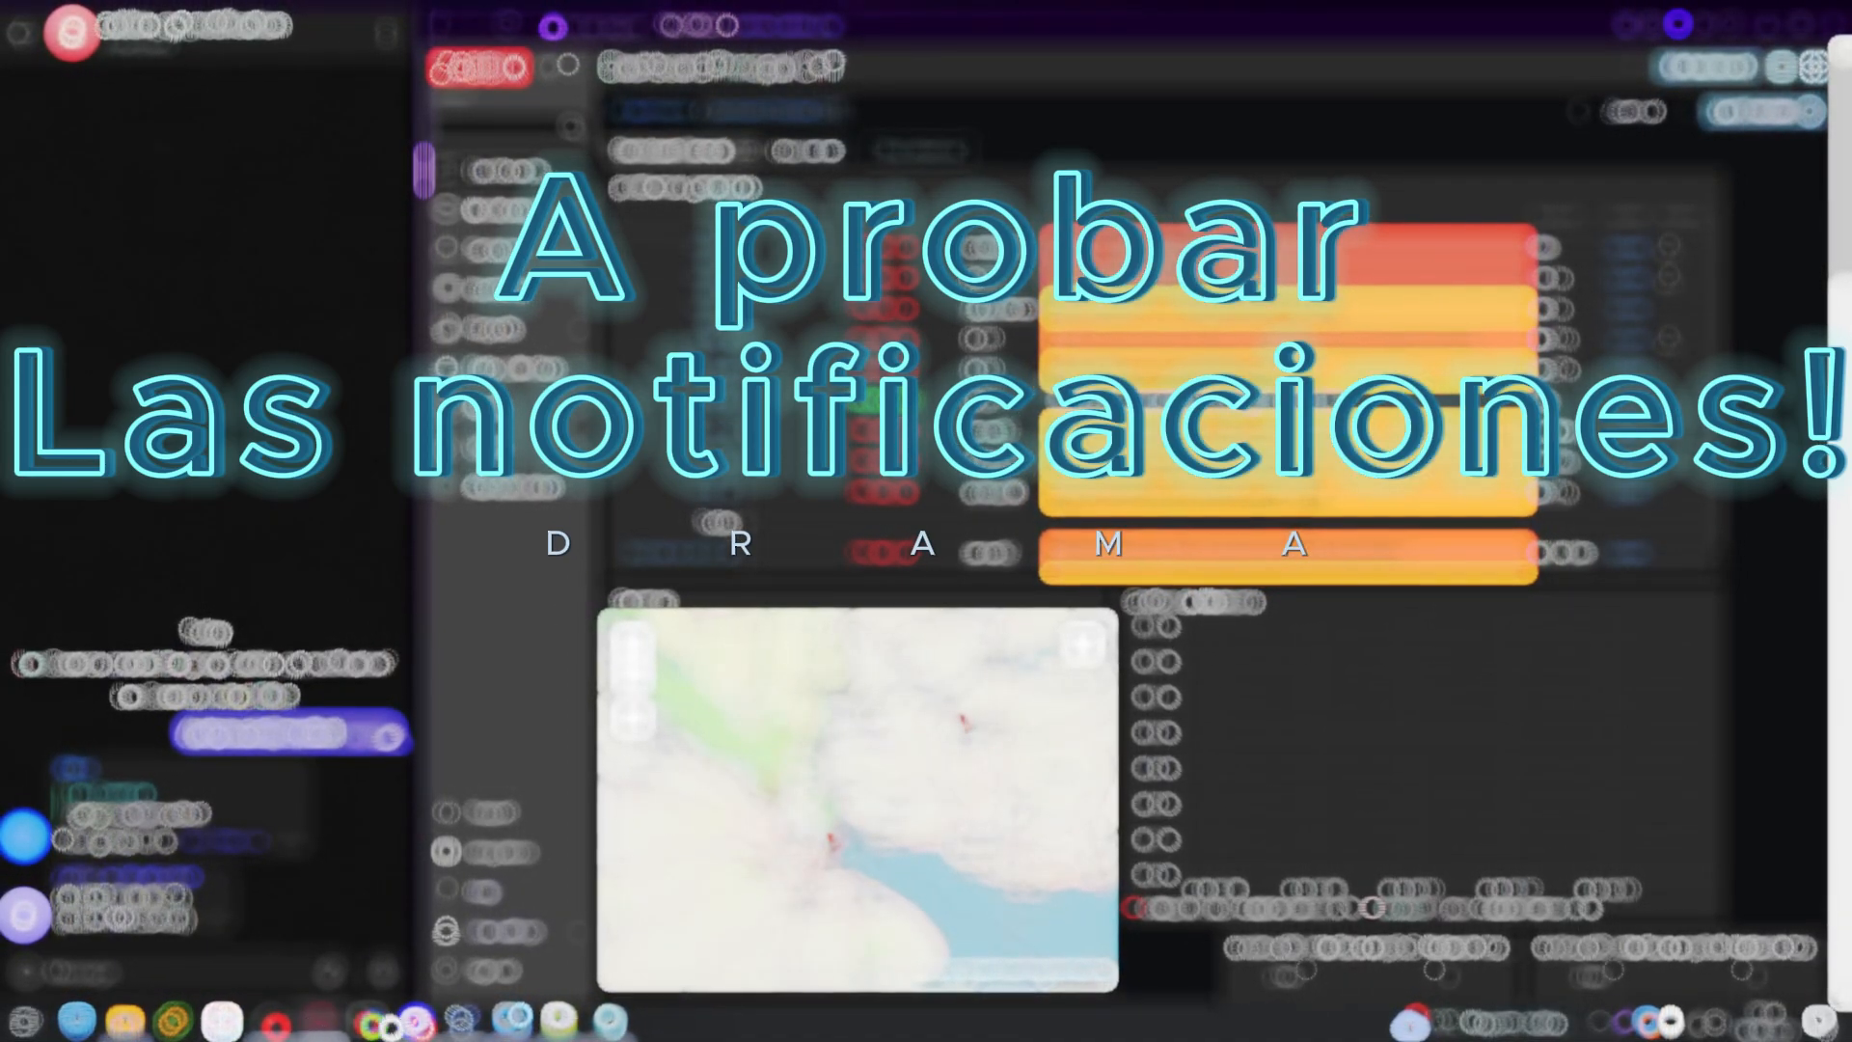
# Switch to VirtualBox, start the DC01, Linux, WindowsServer and srvlinux virtual machines, and minimize its window
pyautogui.click(463, 1024)
pyautogui.click(97, 198)
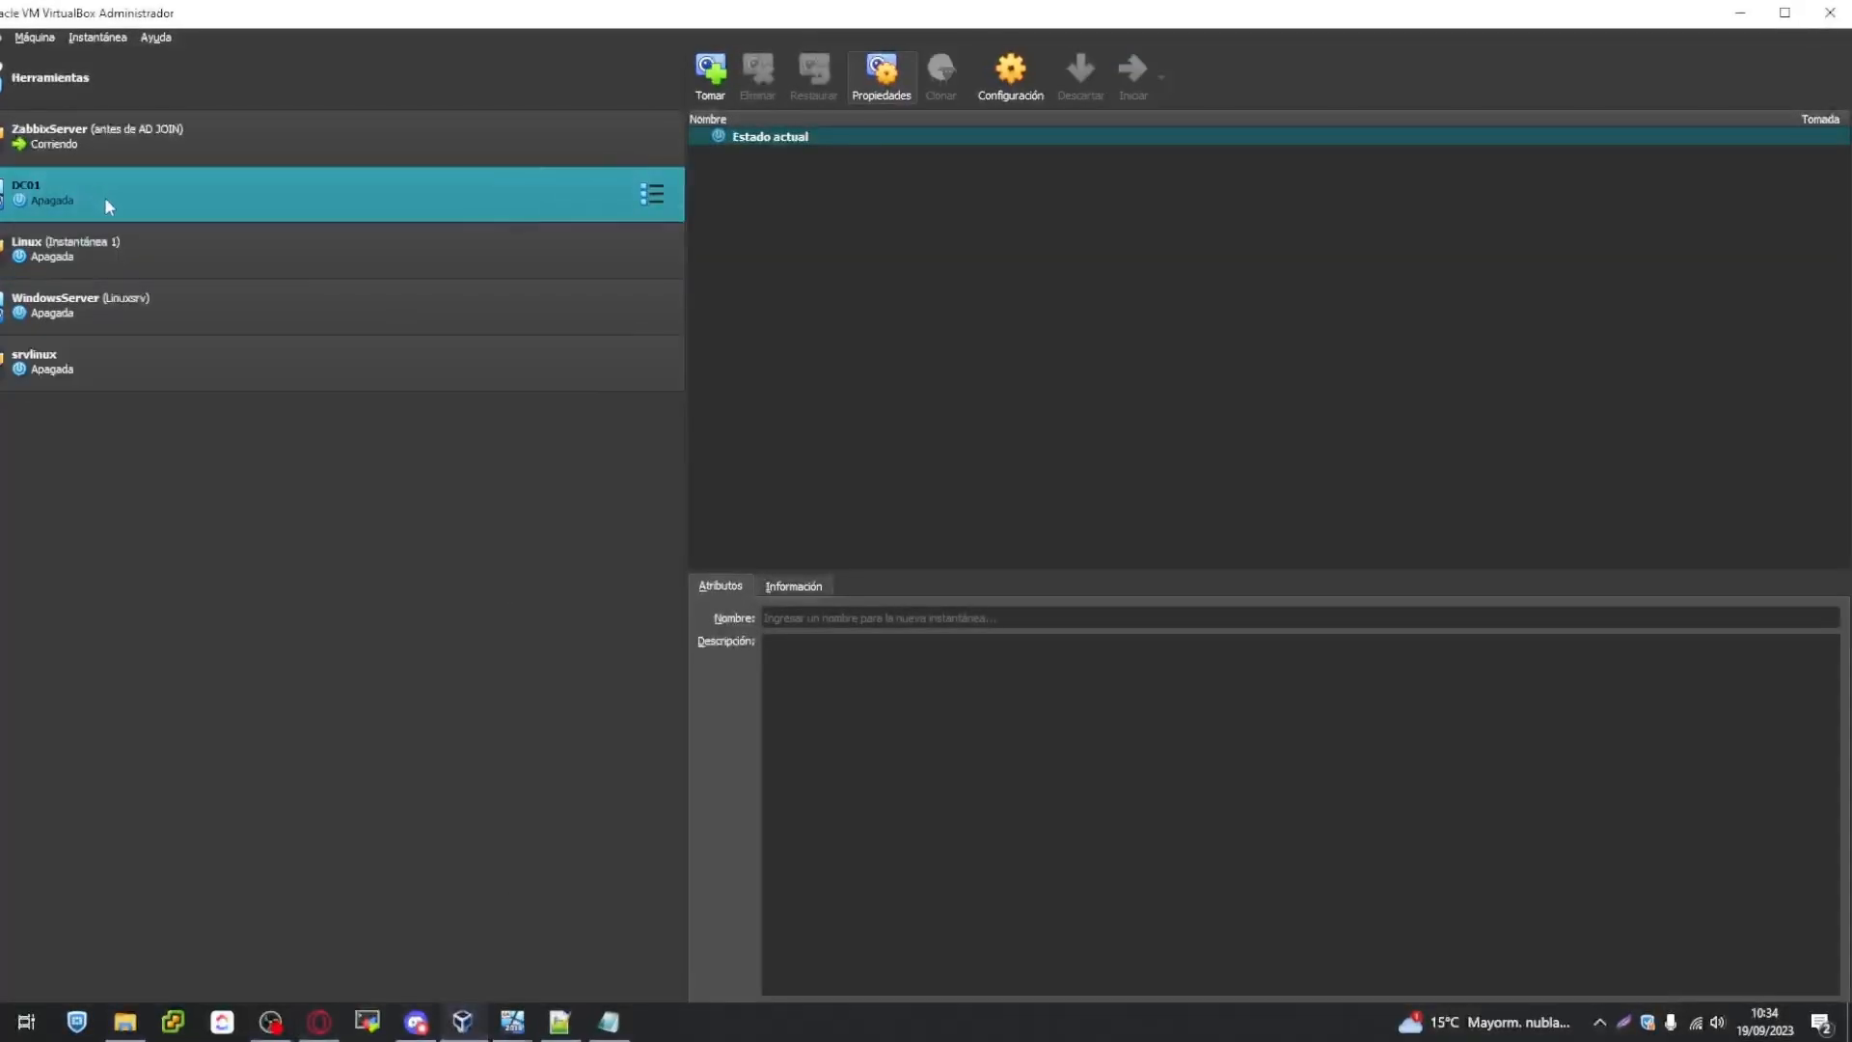
pyautogui.click(179, 253)
pyautogui.click(217, 307)
pyautogui.click(222, 367)
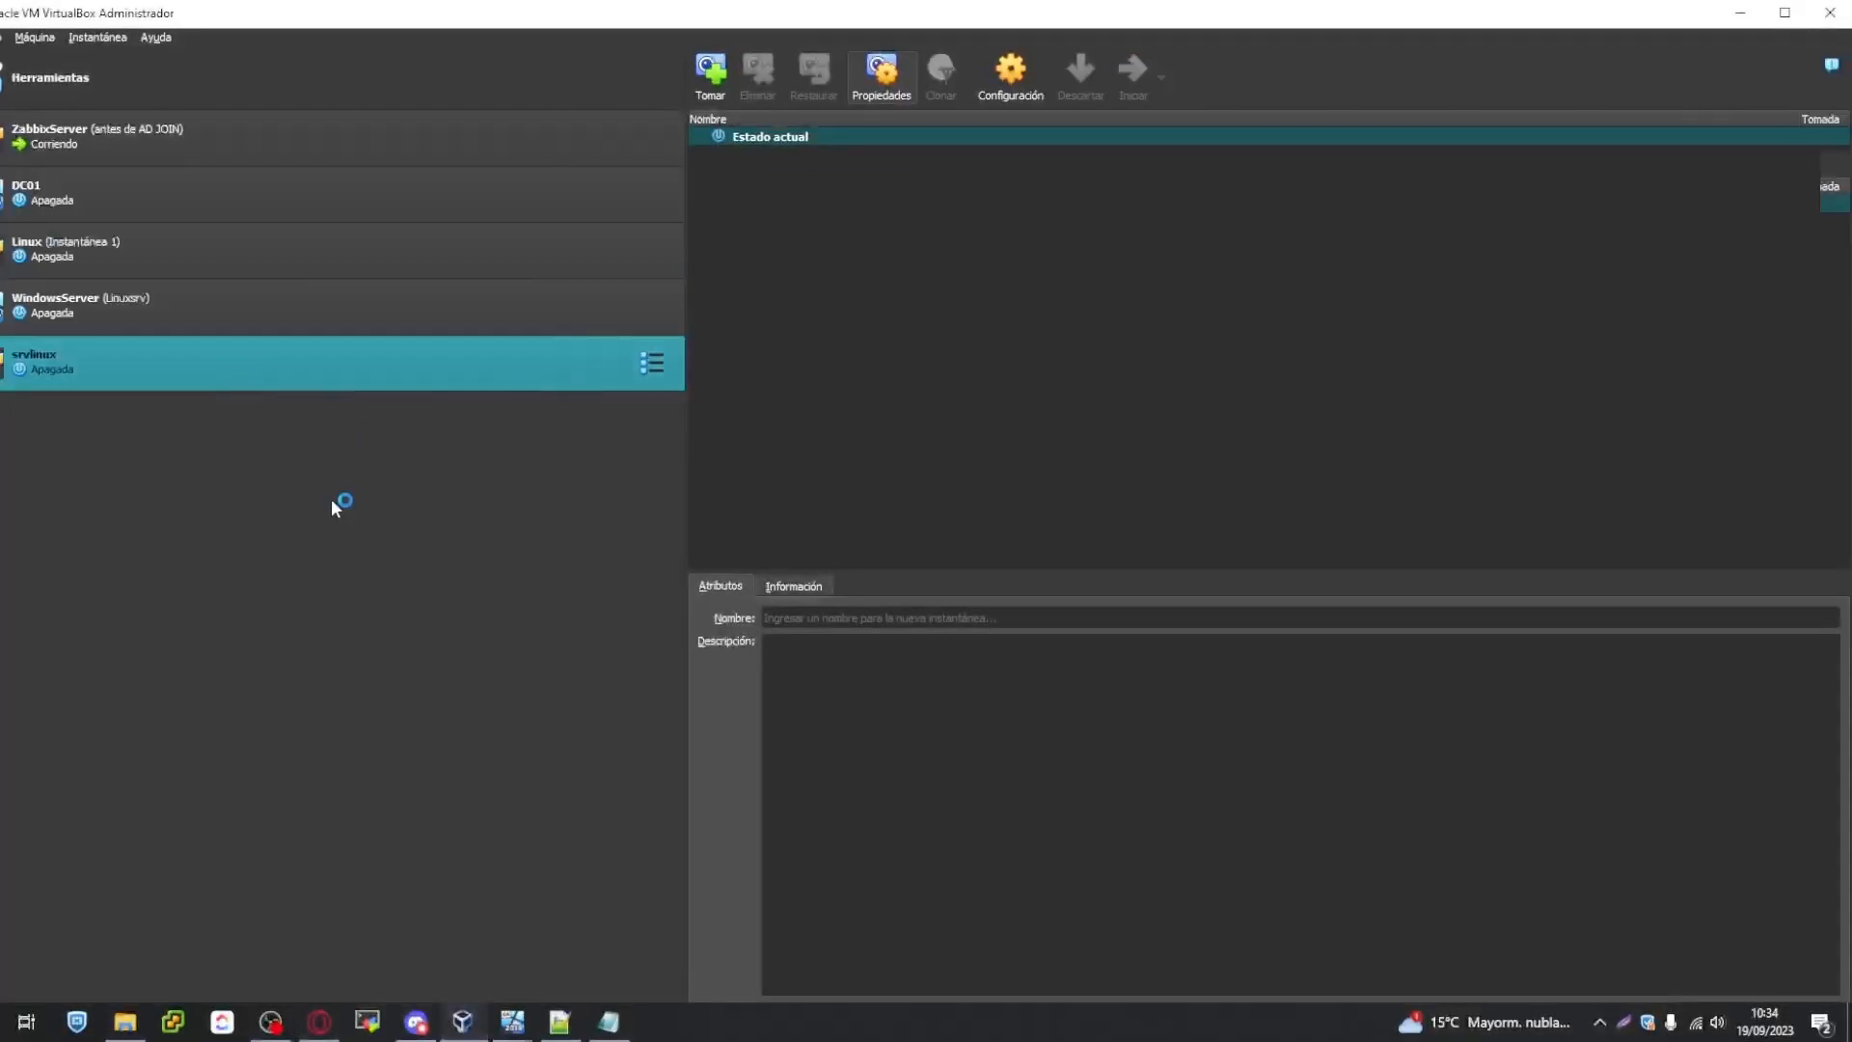
pyautogui.click(1742, 16)
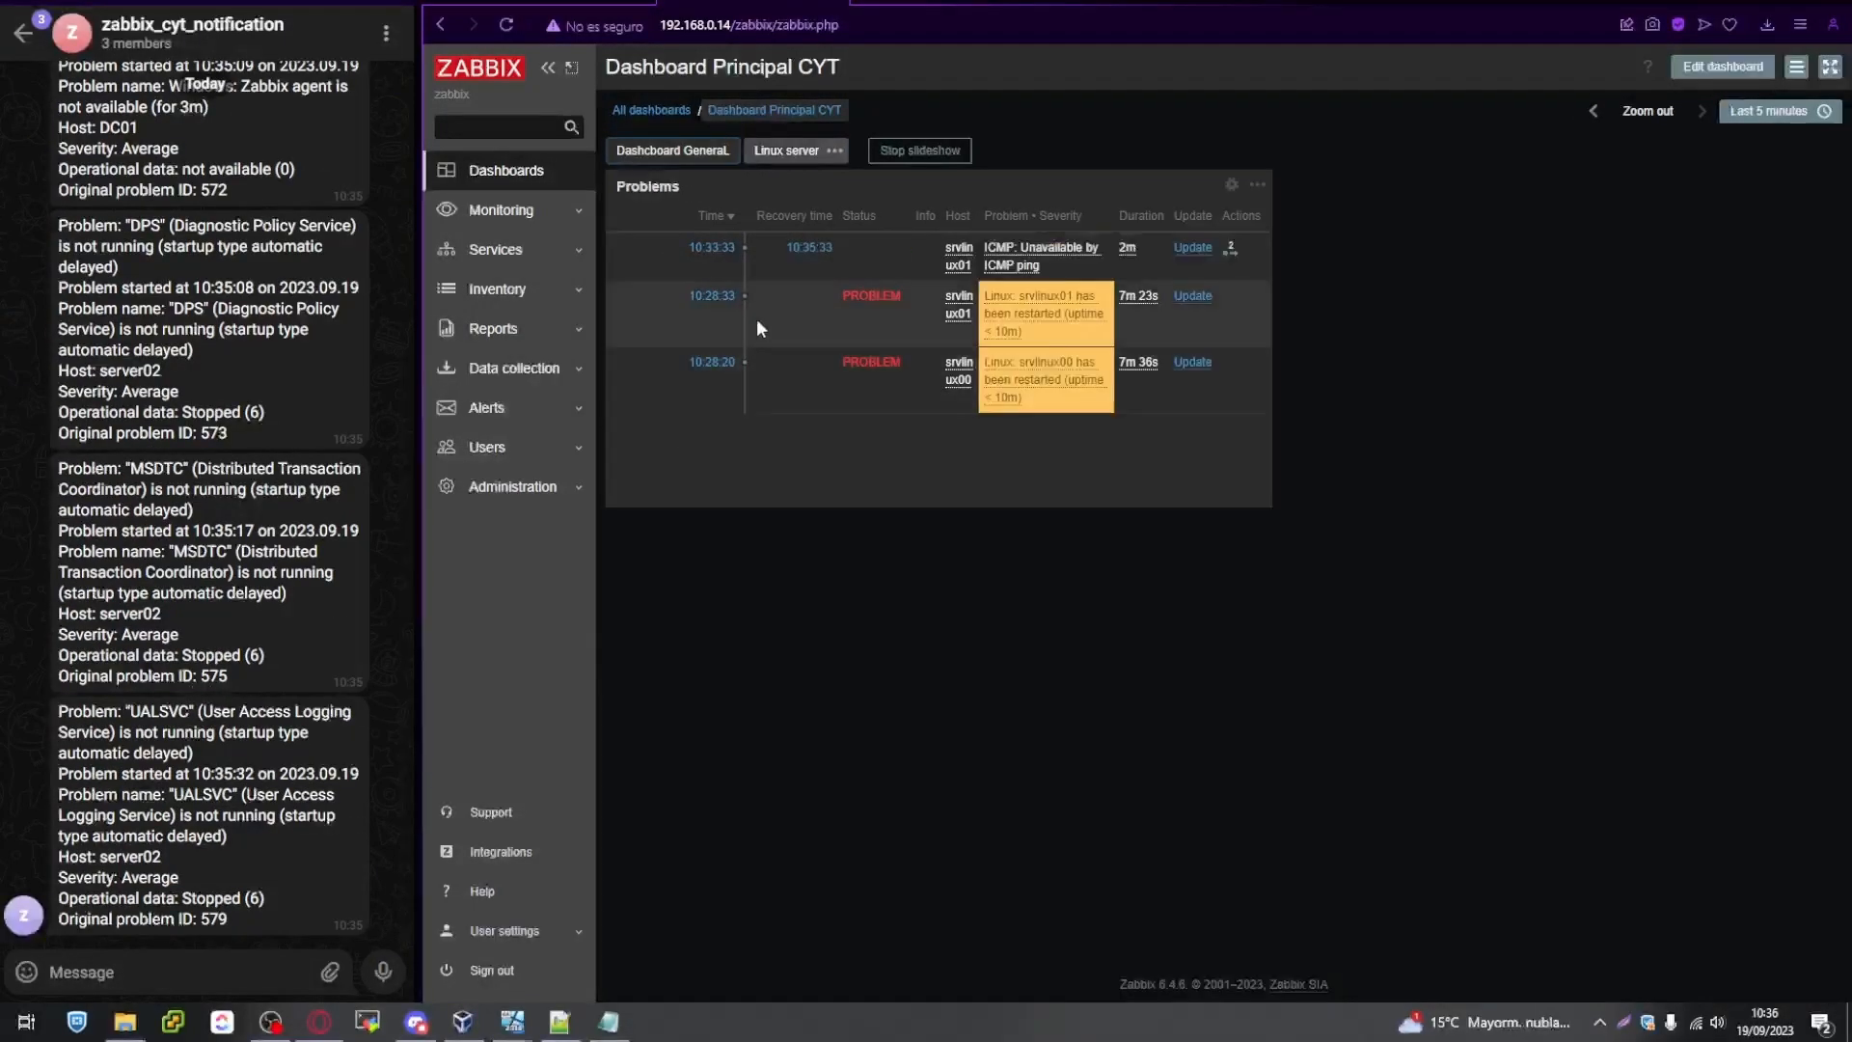
# Open the general page of the main dashboard and compare its problem list with the Telegram group's notifications
pyautogui.click(685, 149)
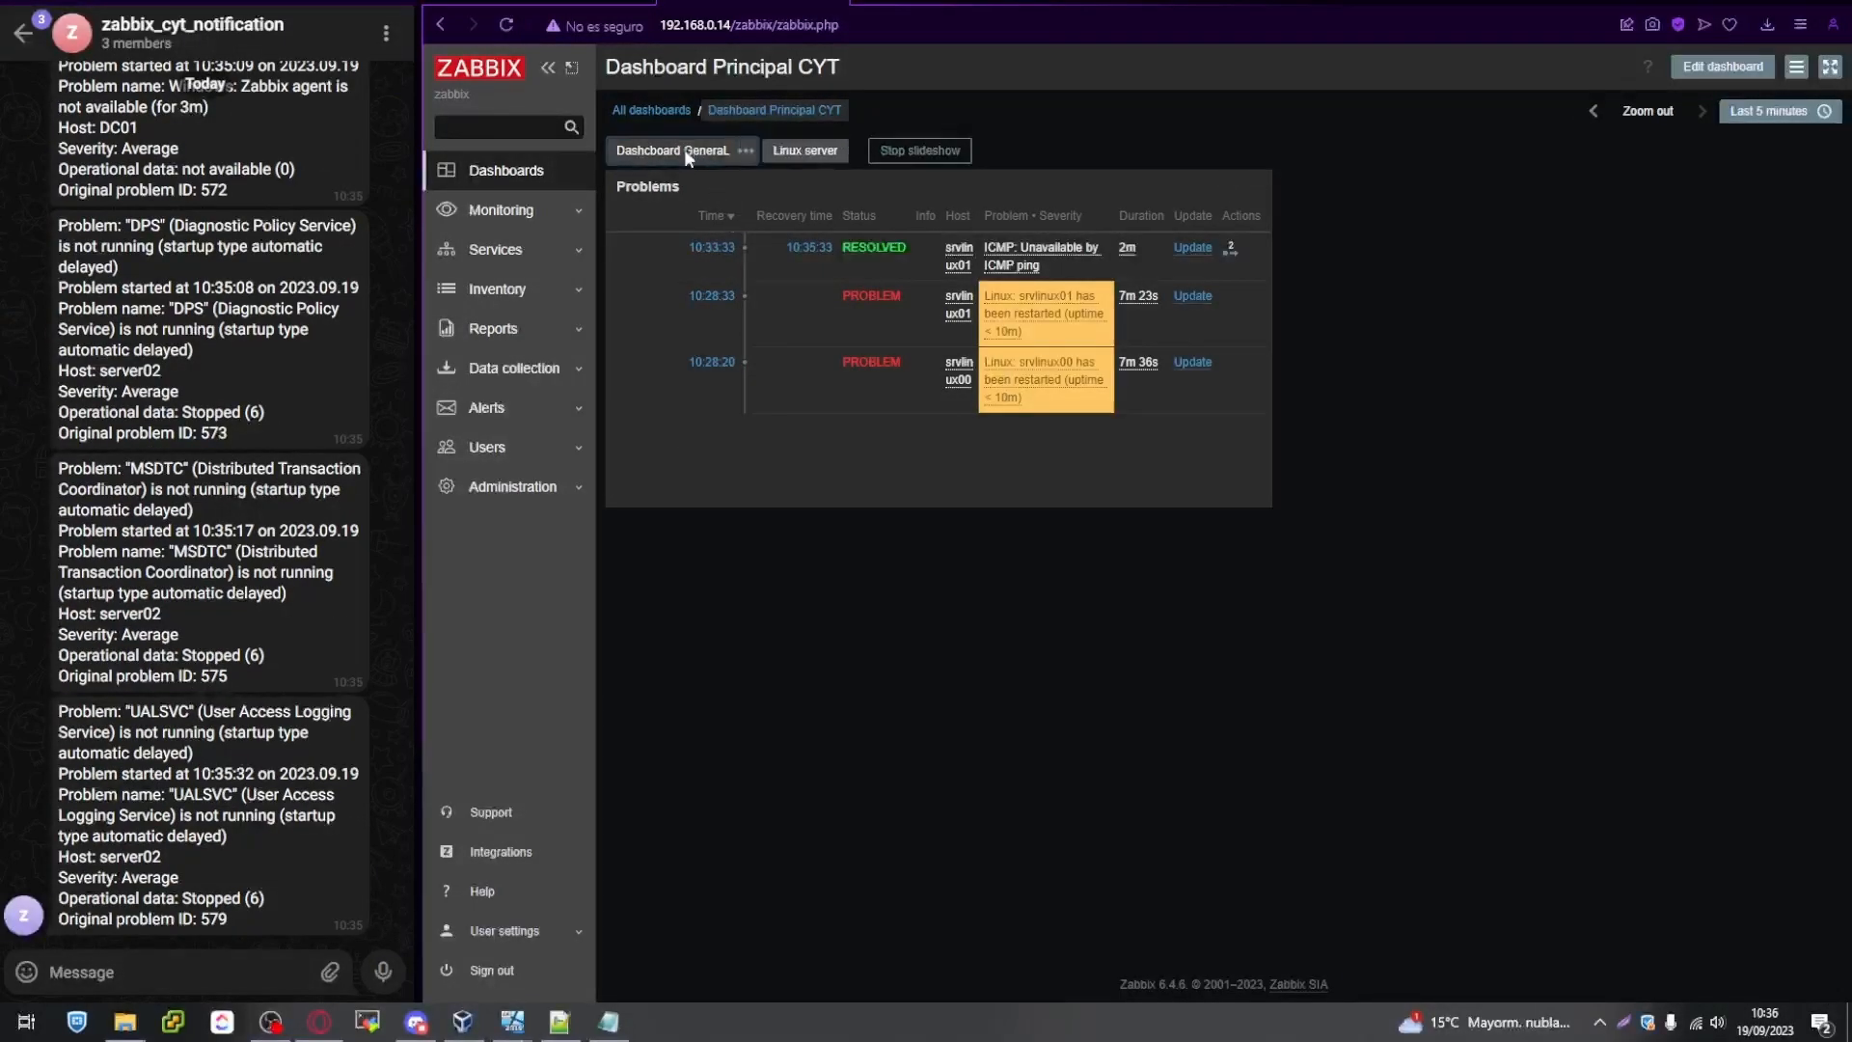
pyautogui.scroll(4, 46, 553)
pyautogui.scroll(-5, 154, 545)
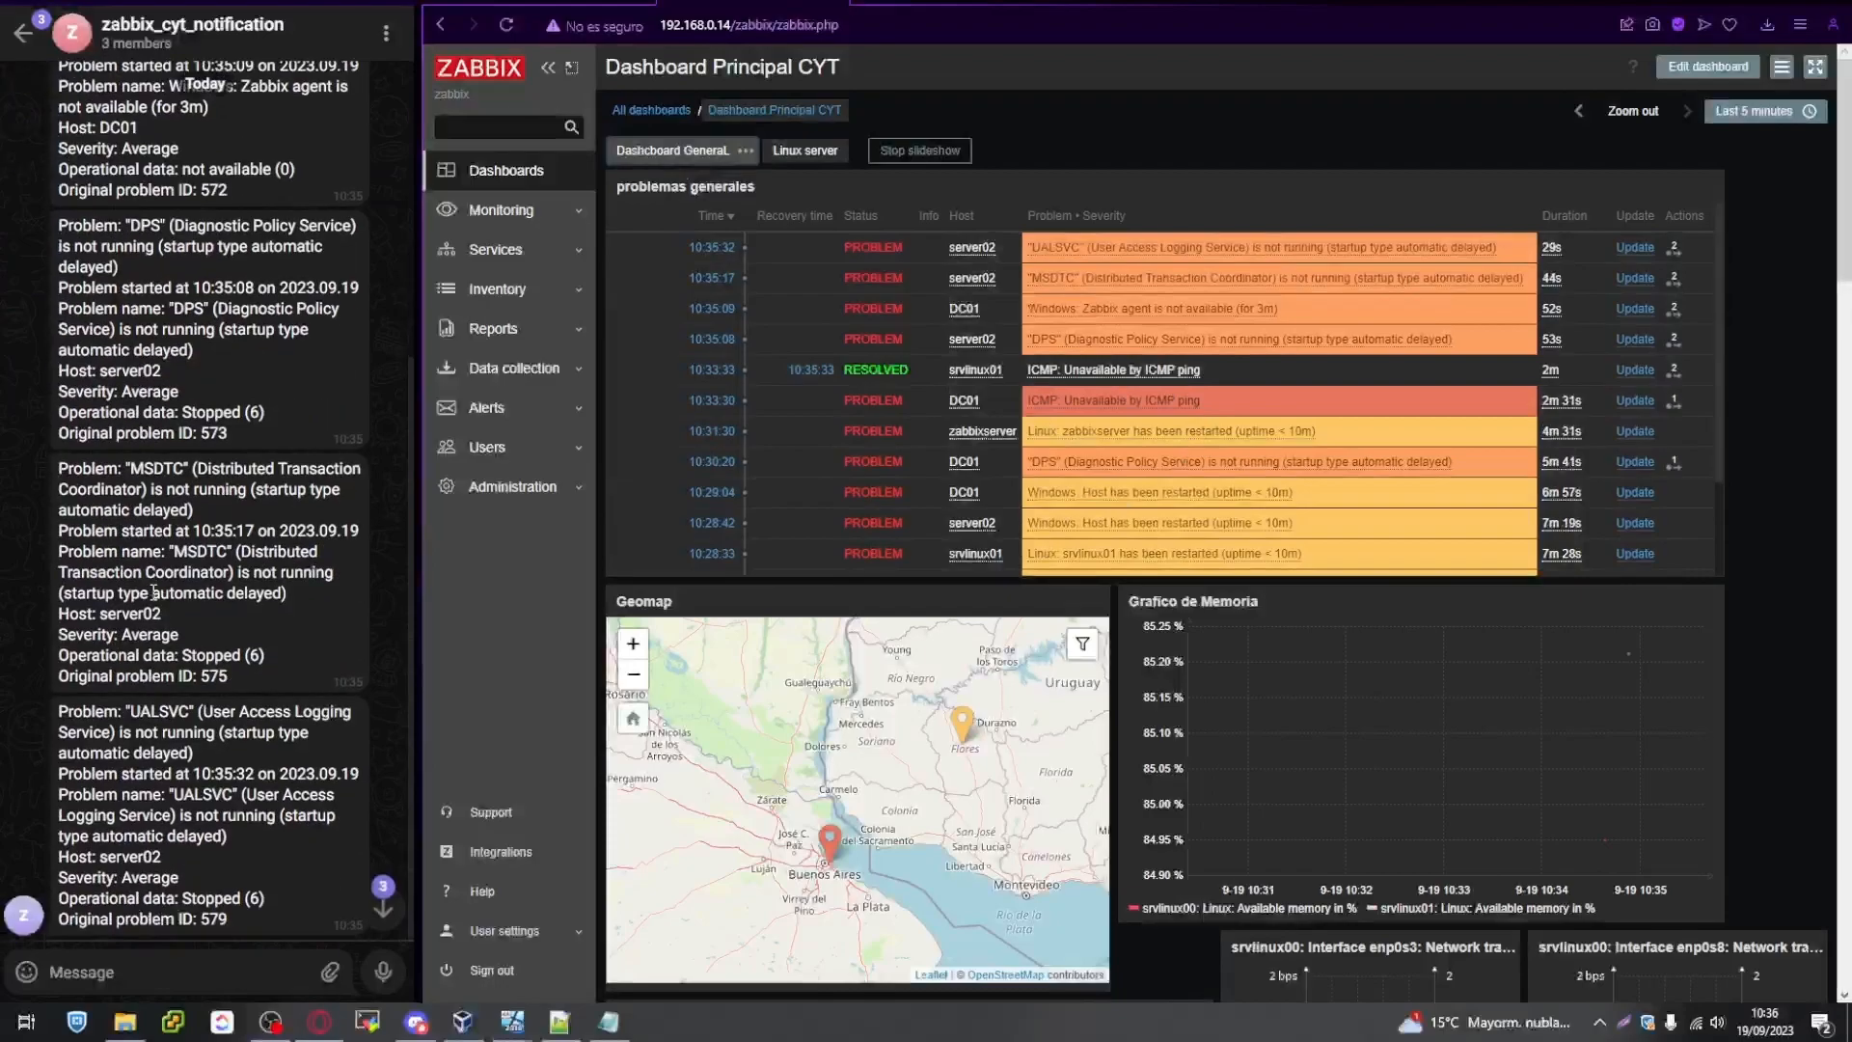